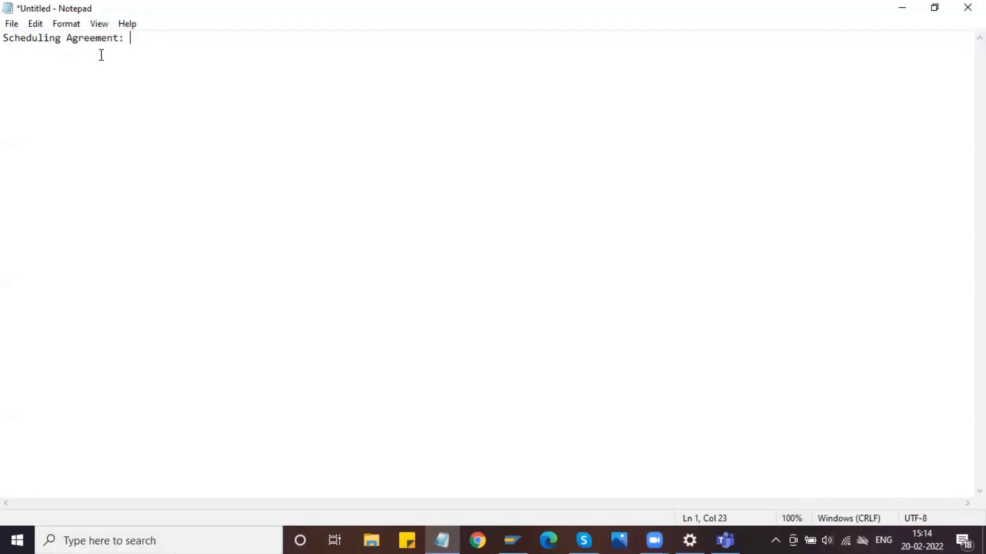
- Add the line "LPA- With Release Documentation" below the Scheduling Agreement heading, leaving one blank line between them
key(Return)
key(Return)
text(LP -)
key(BackSpace)
key(BackSpace)
key(BackSpace)
text(A- With Release Document)
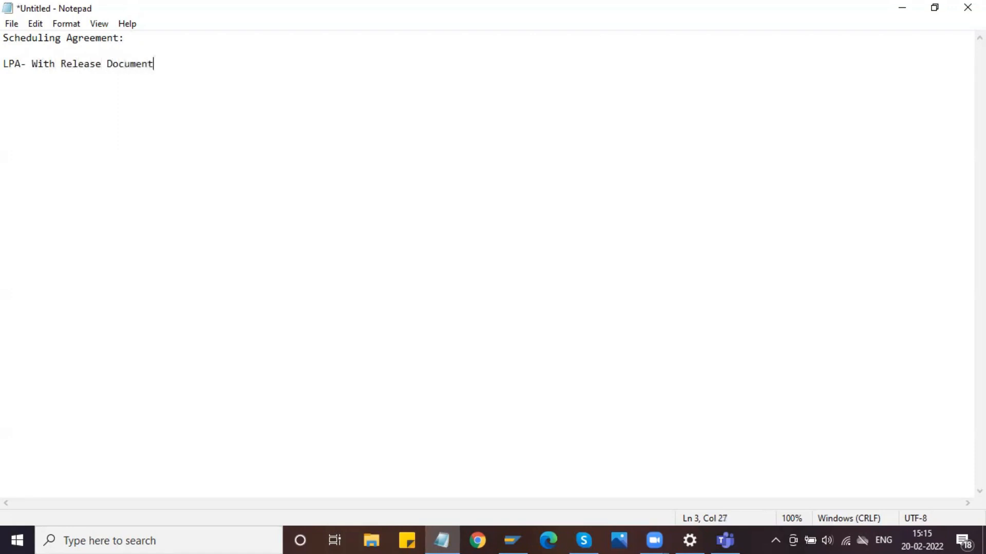
text(ation)
- Add a line reading "LP - Without release Documentation" directly below the LPA line
key(Return)
text(LP - With)
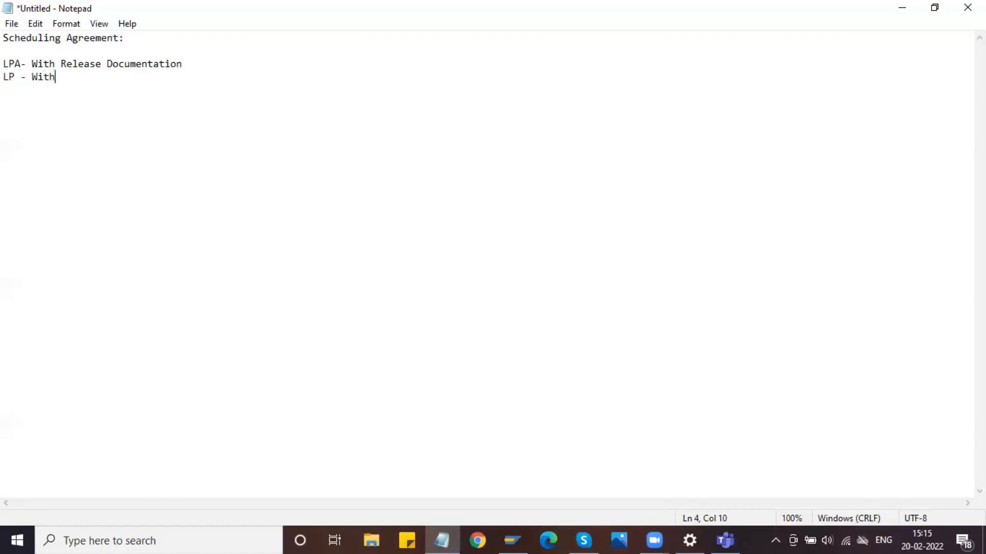
text(out release Documentation)
- Move the LP line above the LPA line and set it off with a blank line before and after it
drag(207, 77, 5, 76)
key(ctrl+x)
click(7, 51)
key(ctrl+v)
click(142, 37)
key(Return)
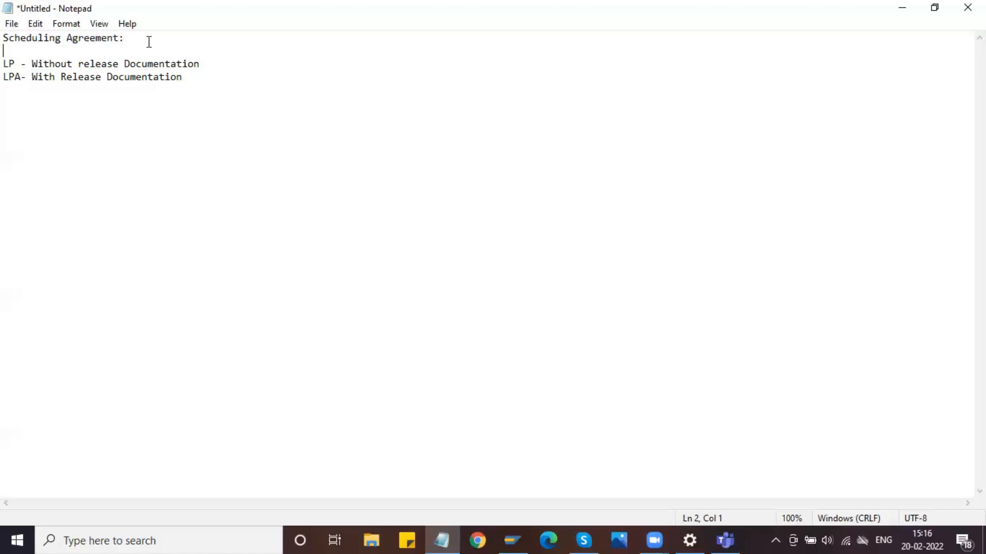
mouse_move(10, 64)
mouse_down()
mouse_move(14, 80)
mouse_move(6, 63)
mouse_up()
click(25, 64)
click(213, 64)
key(Return)
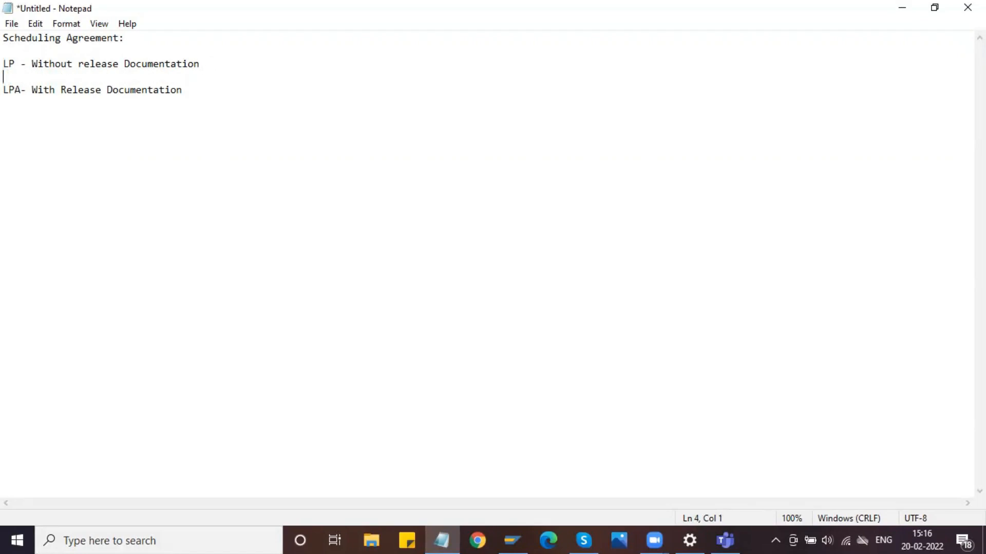
- Add the line "Forecast Schedule" below the LPA line, leaving one blank line between them
click(201, 89)
key(Return)
key(Return)
text(Forecast Sched)
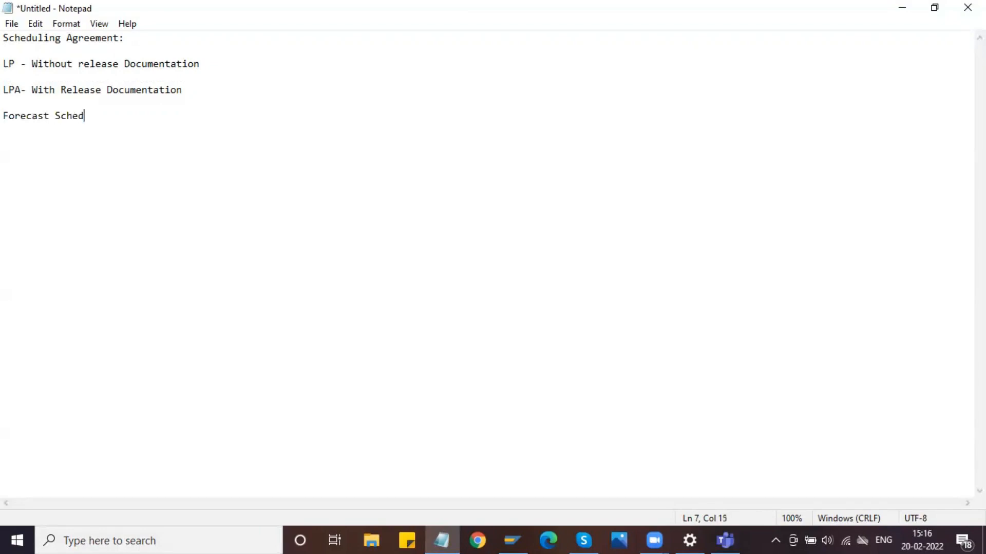
text(ule)
- Add the line "Just in time Schedule" directly below the Forecast Schedule line
key(Return)
text(Just in time )
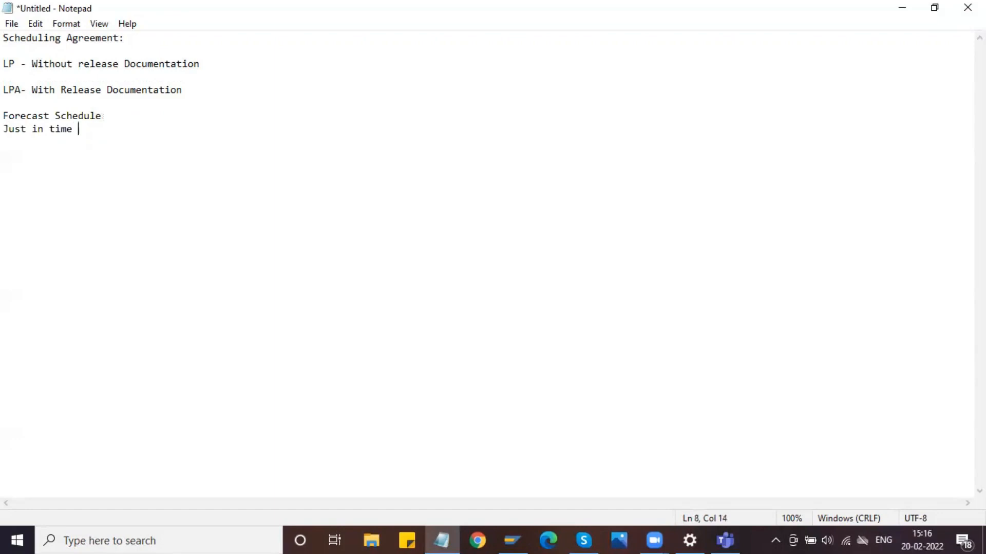
text(Schedule)
click(217, 64)
drag(91, 59, 78, 61)
drag(218, 59, 7, 93)
click(7, 115)
click(8, 97)
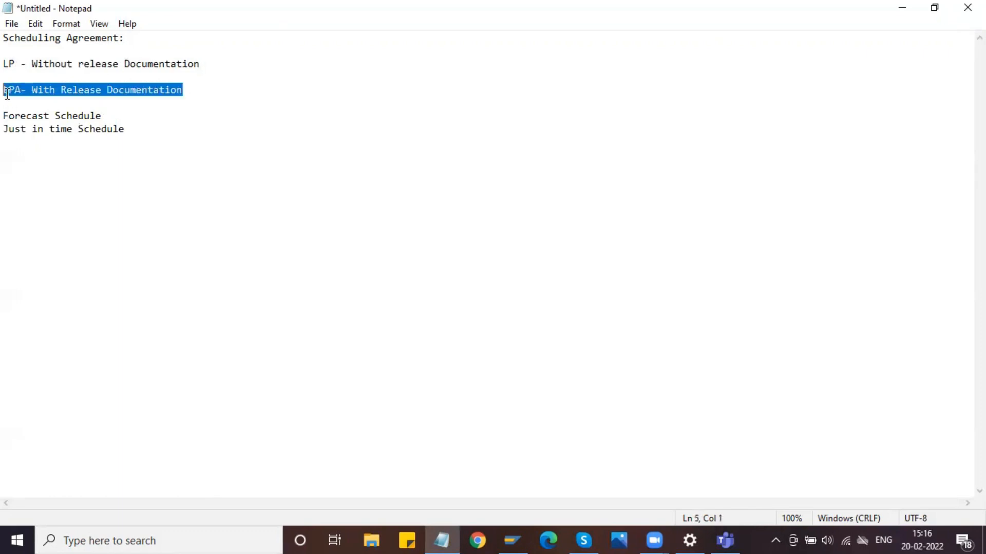
click(129, 149)
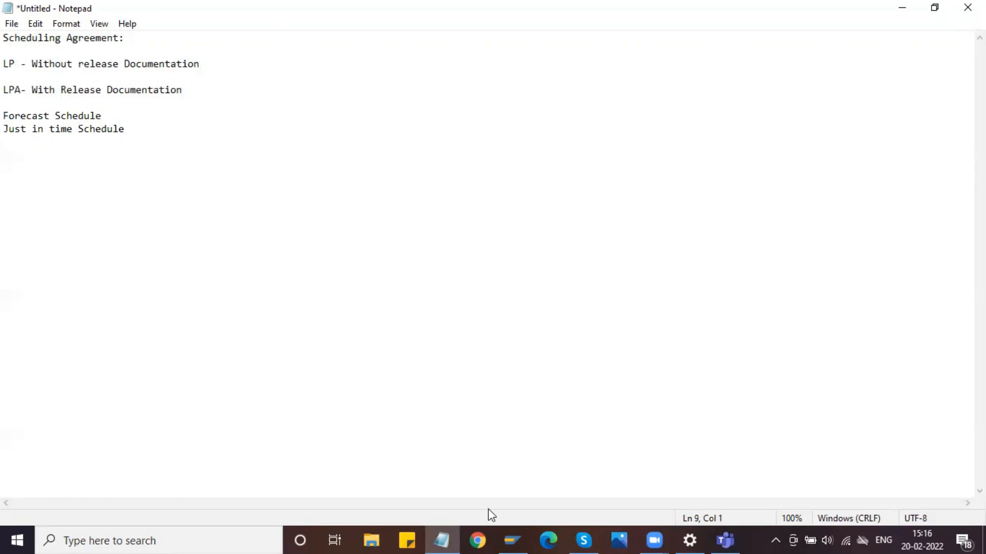
- Switch to SAP Logon, open the SAP MM connection and log on with the user name and account password
click(513, 539)
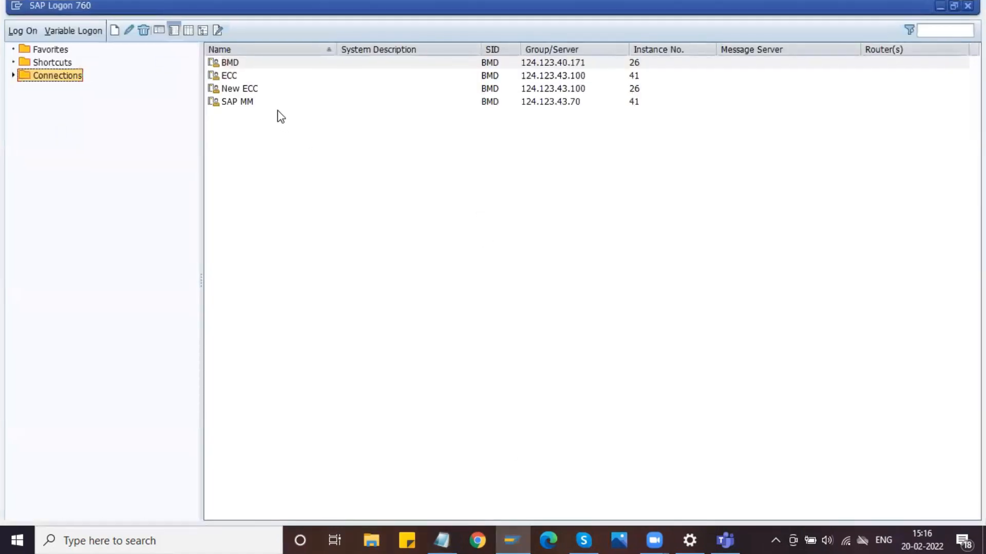
click(276, 103)
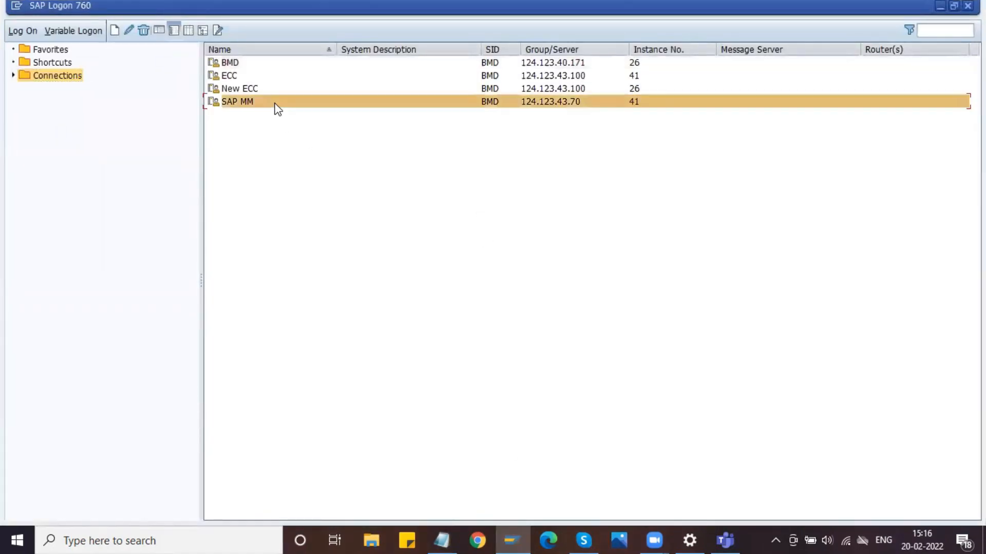
double_click(276, 105)
text(mm)
key(Down)
key(Return)
key(Tab)
text(*******)
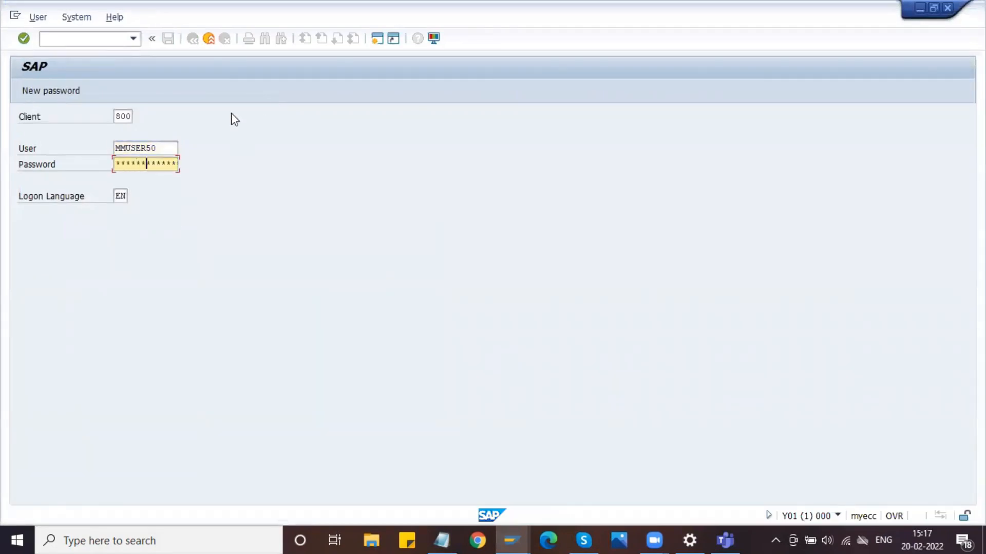
key(Return)
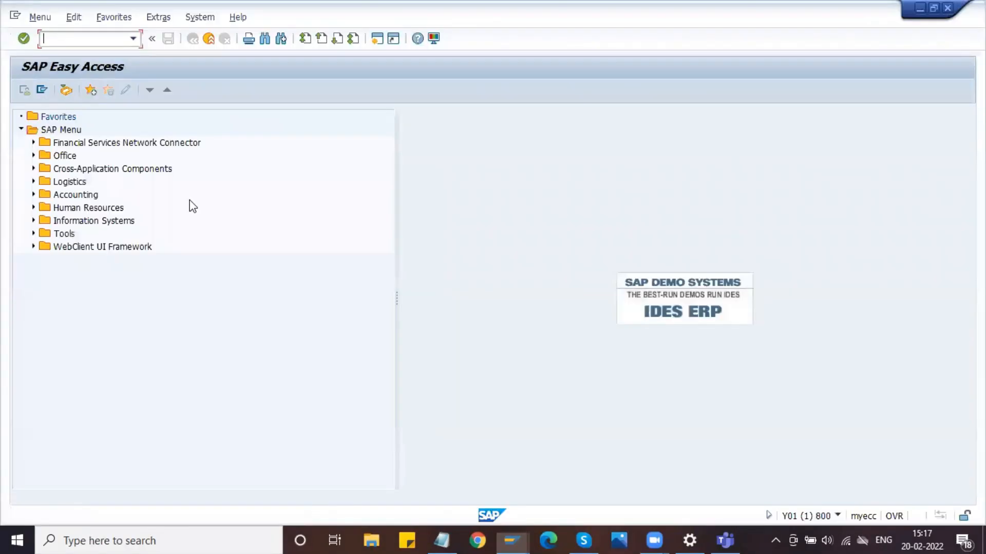
- Start transaction SPRO and open the SAP Reference IMG
text(spro)
key(Return)
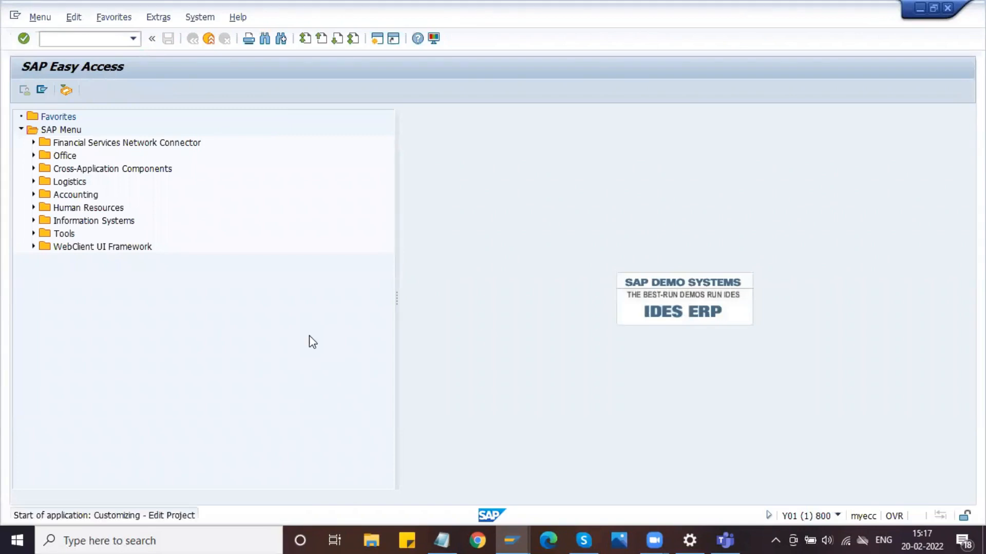
click(81, 92)
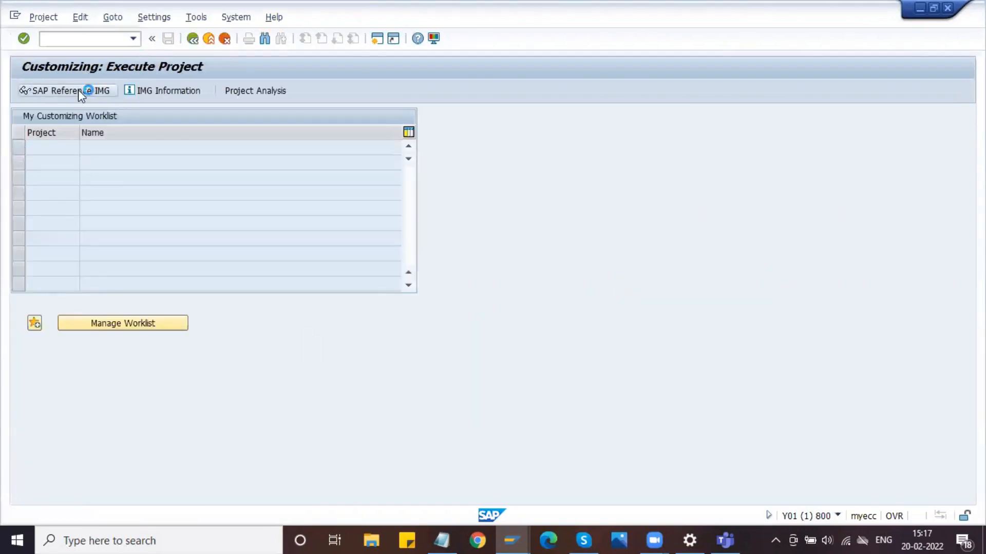
- Expand Materials Management, Purchasing and Scheduling Agreement in the IMG structure
scroll(123, 308, down, 3)
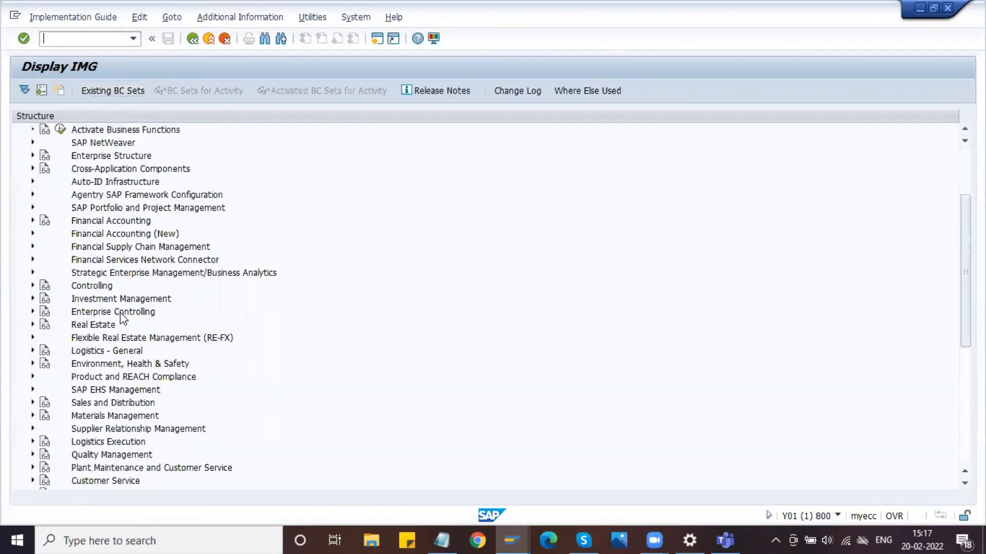
scroll(132, 267, down, 3)
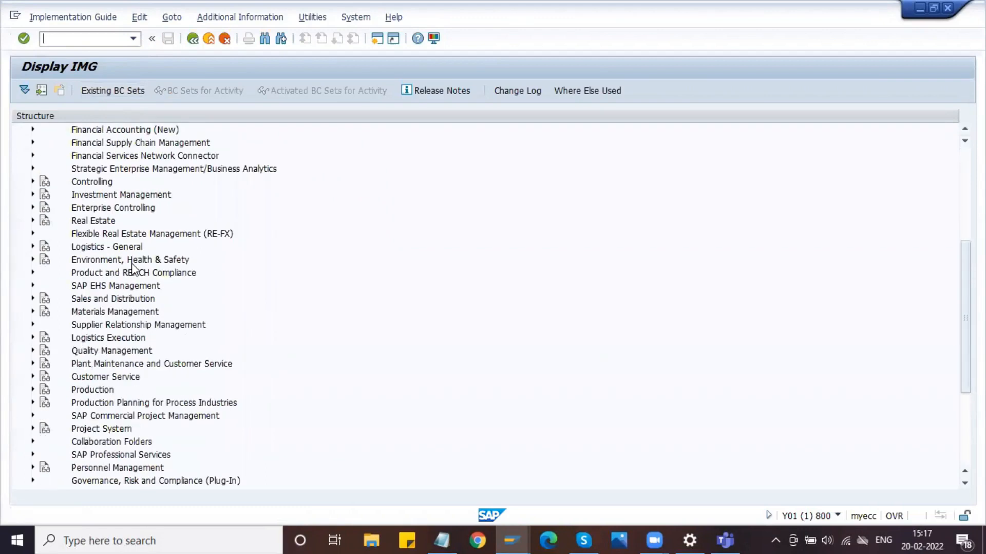
scroll(133, 268, up, 1)
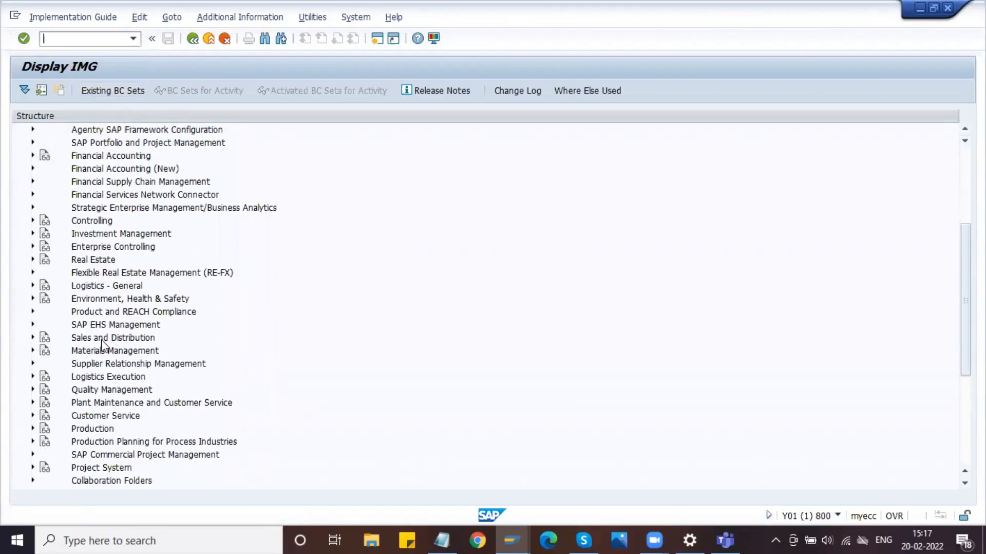
click(32, 351)
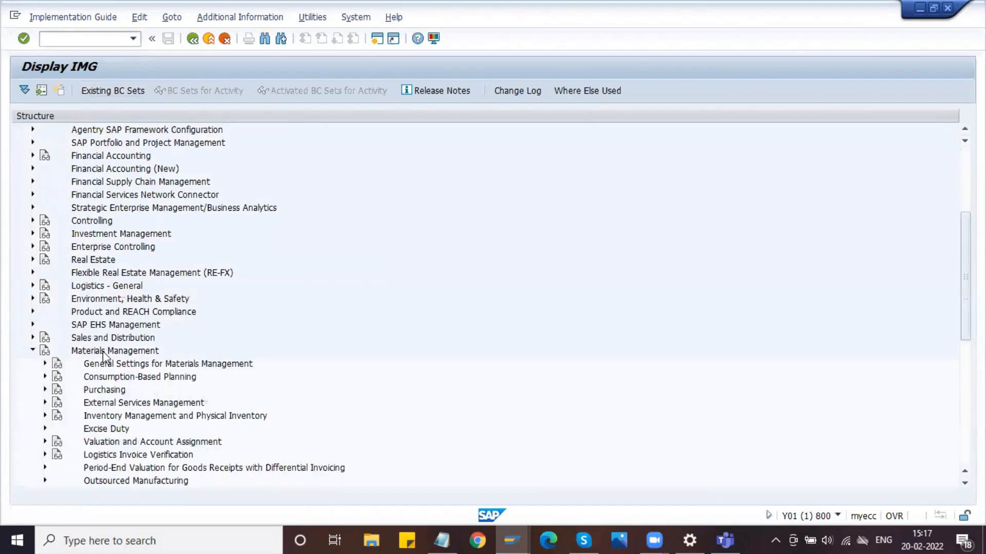
scroll(33, 351, down, 2)
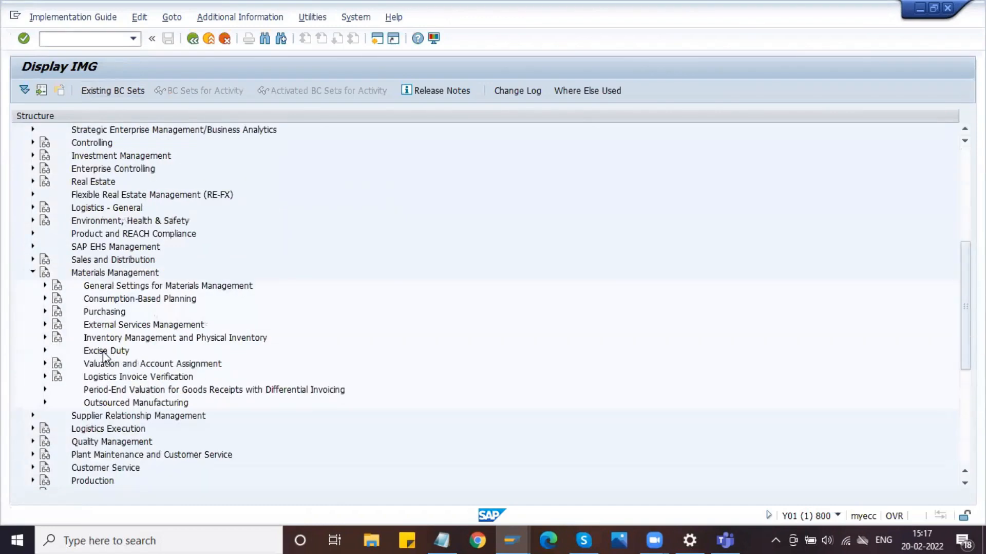
click(45, 312)
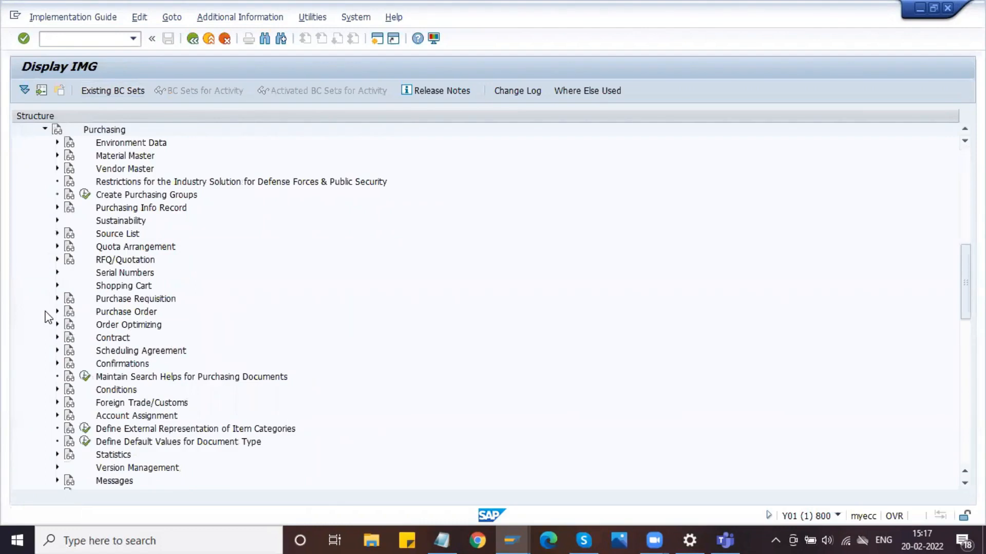
click(118, 352)
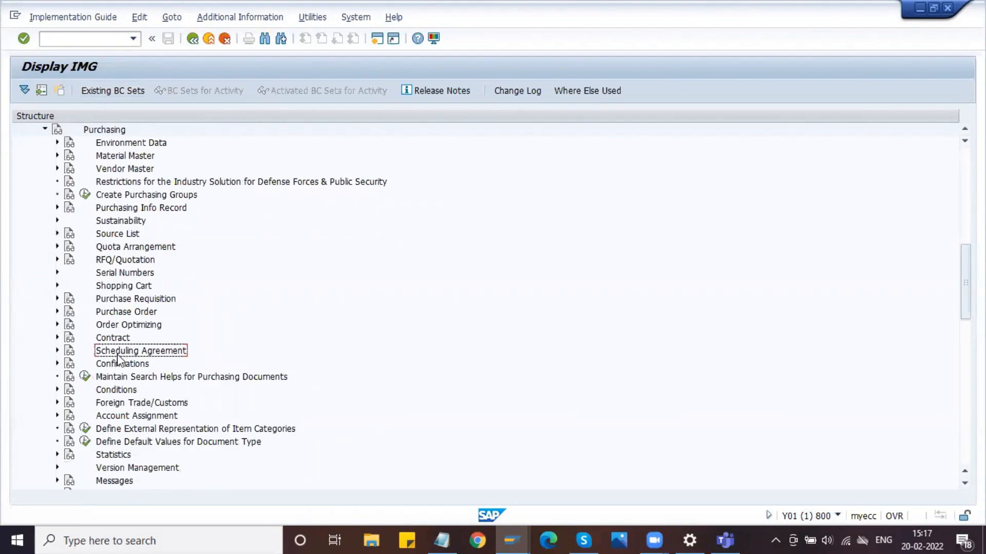
click(57, 351)
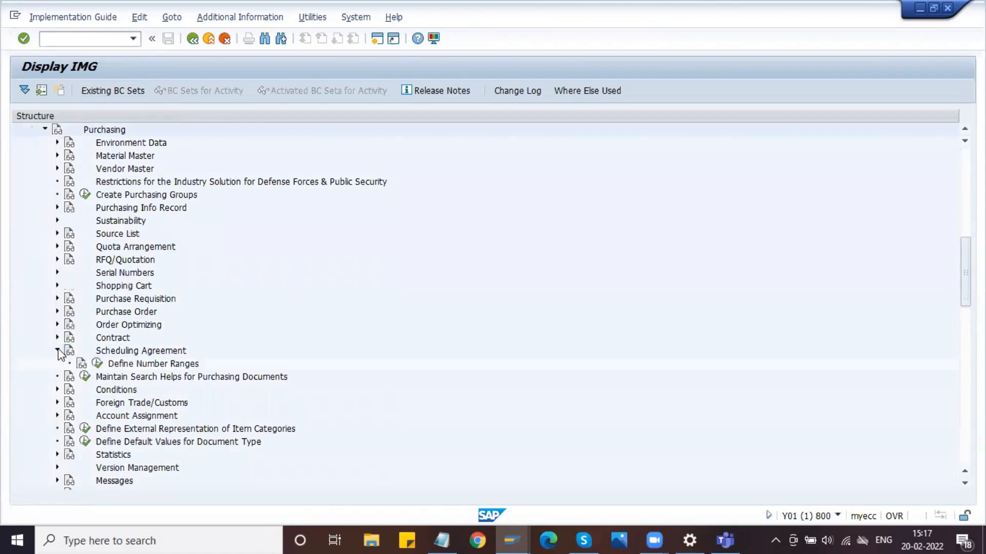
- Open the Define Document Types activity for scheduling agreements
click(142, 378)
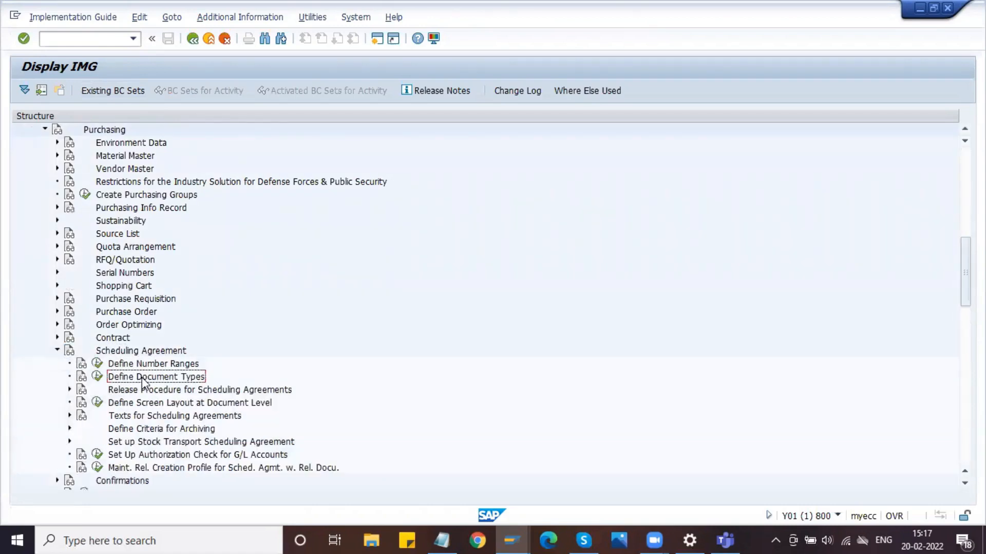
click(124, 364)
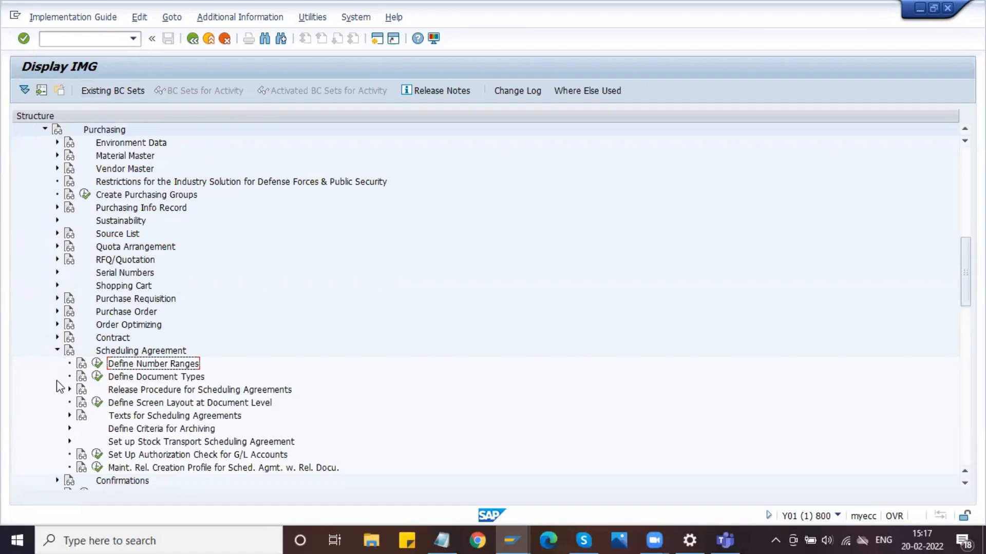
click(97, 378)
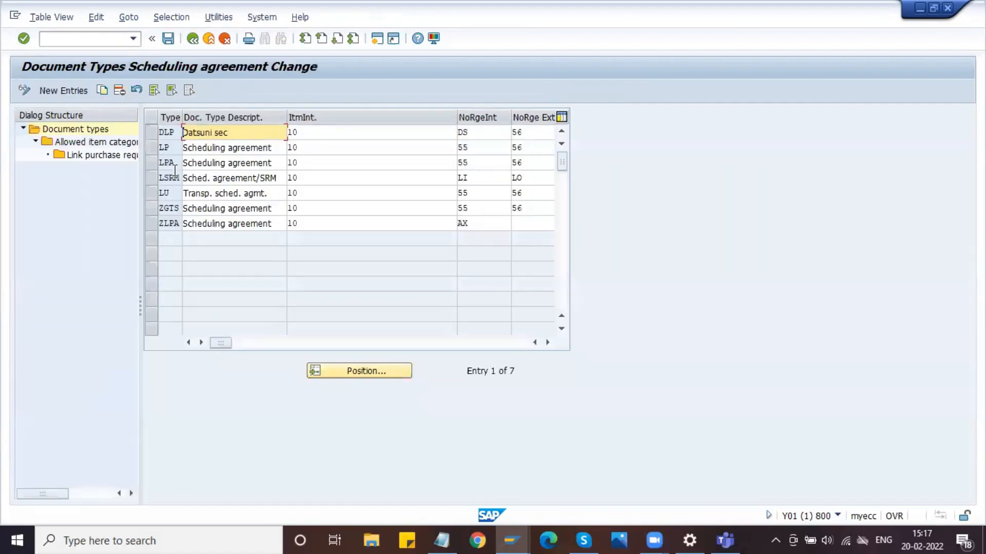
- Examine document types LP and LPA and their internal number range assignments, and return to the IMG structure
drag(175, 147, 155, 149)
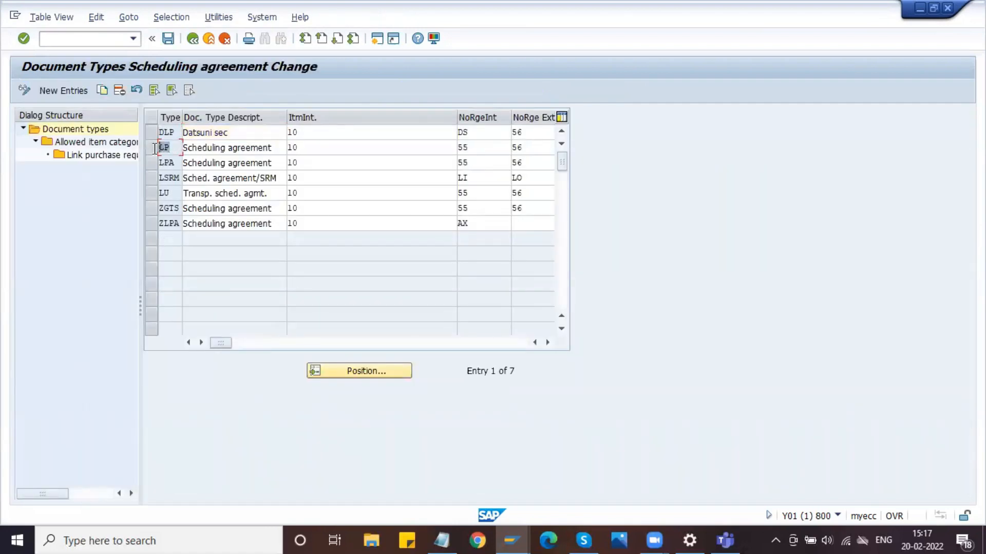
click(178, 163)
drag(175, 162, 145, 167)
drag(175, 148, 158, 147)
click(160, 148)
key(shift+Home)
double_click(481, 162)
click(483, 147)
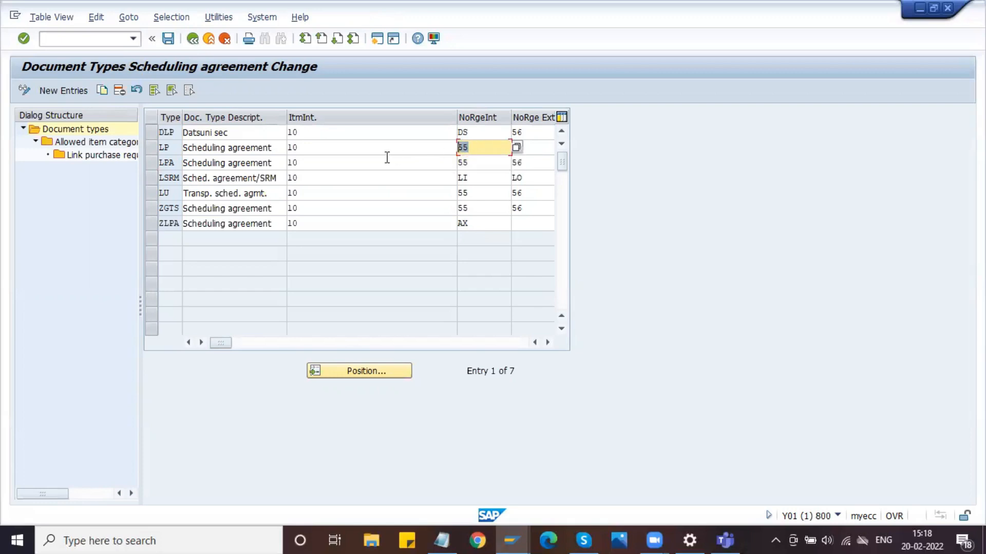
click(194, 41)
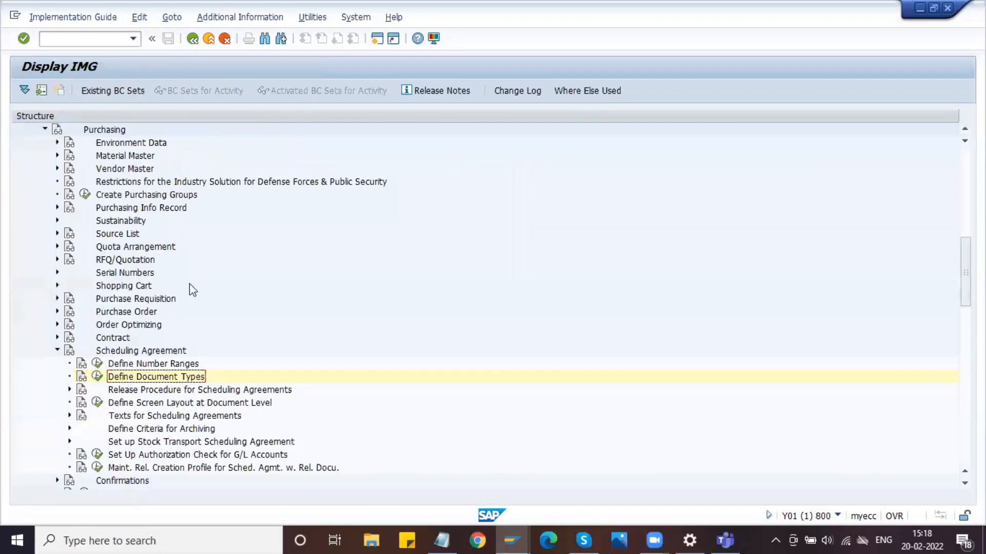
- Display the purchasing document intervals in Define Number Ranges, examine number range 55, and return to the IMG structure
click(98, 364)
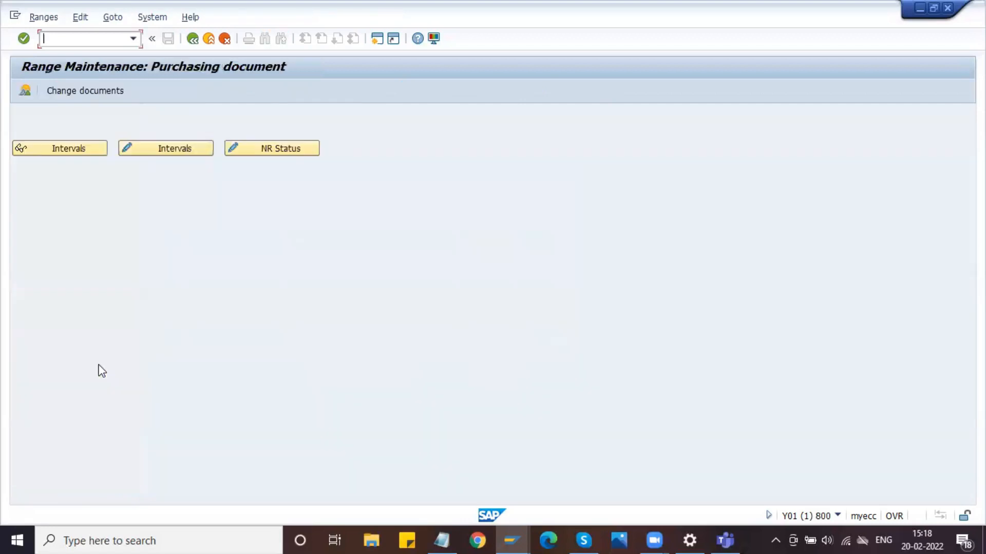
click(86, 150)
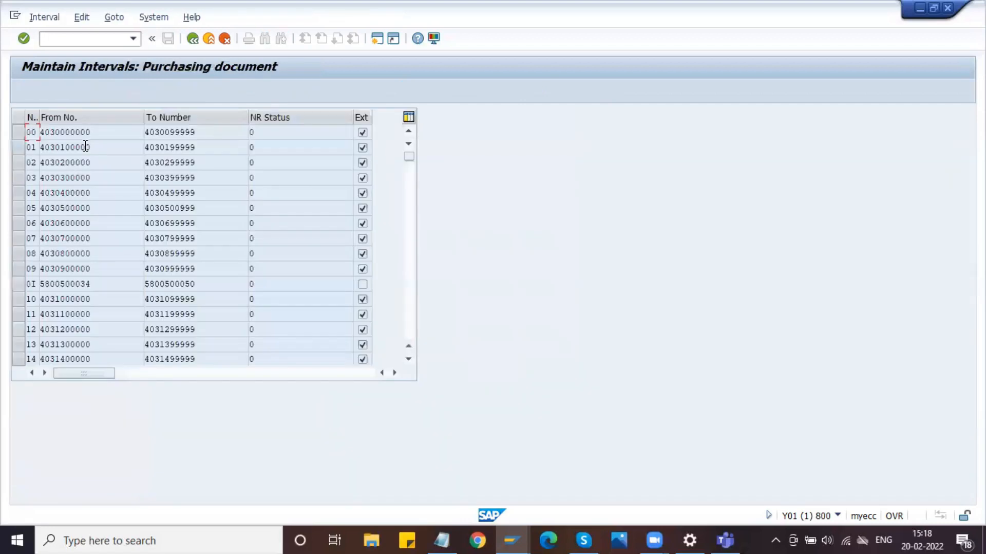
scroll(80, 313, down, 15)
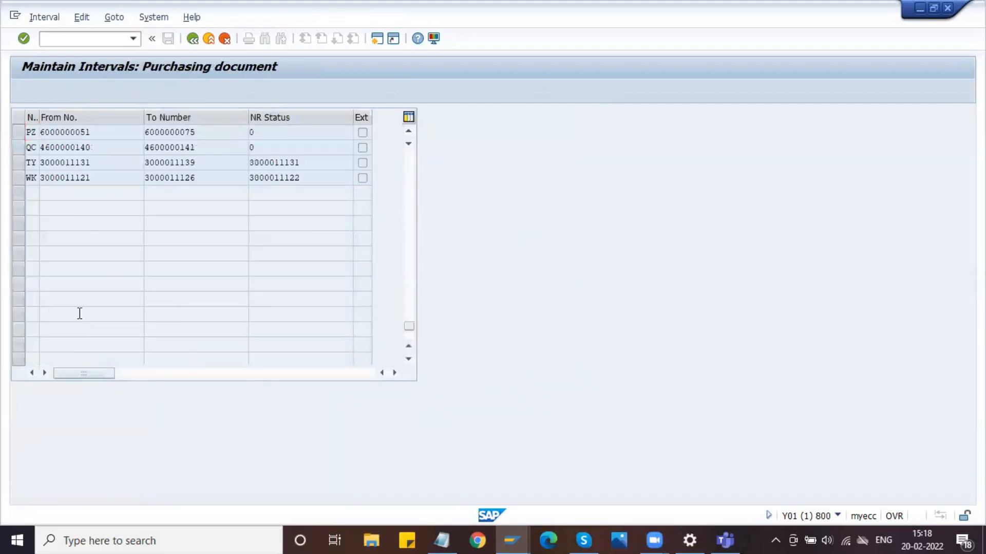
scroll(79, 314, up, 10)
scroll(80, 314, up, 5)
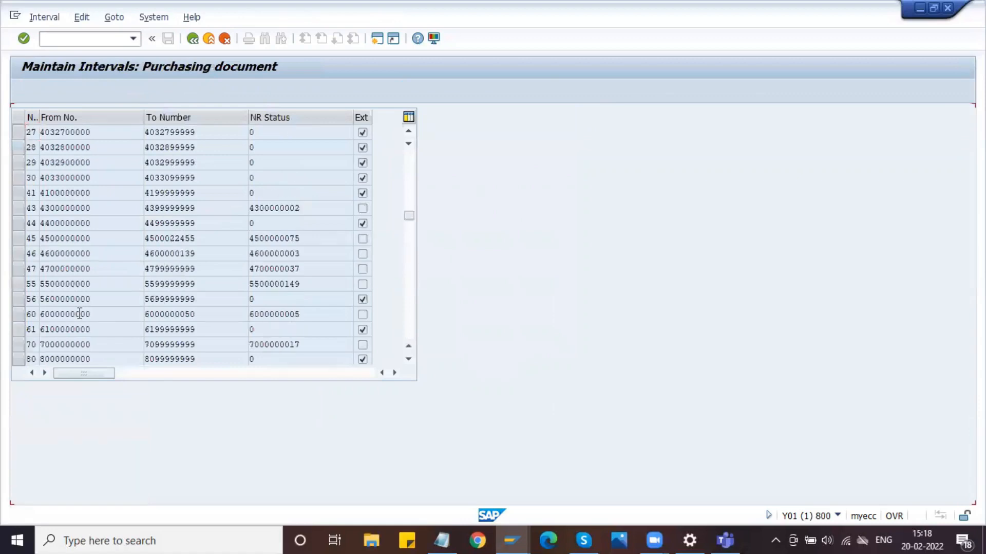
double_click(106, 313)
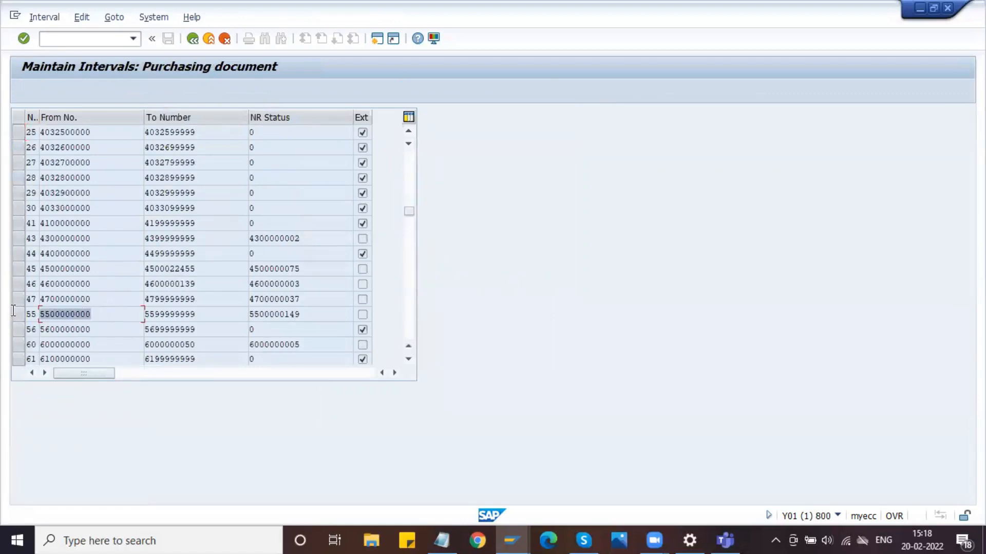
key(Tab)
double_click(110, 317)
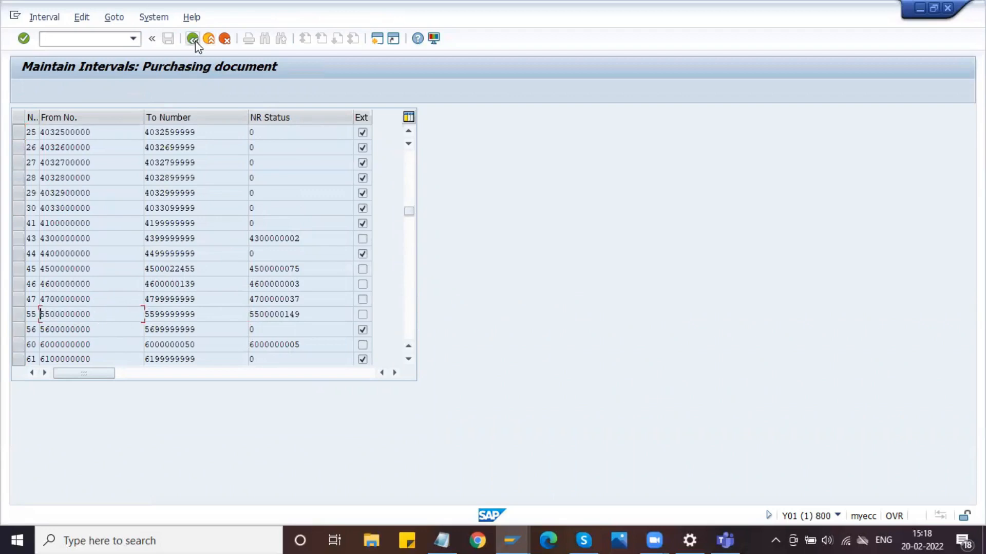
click(192, 39)
click(192, 39)
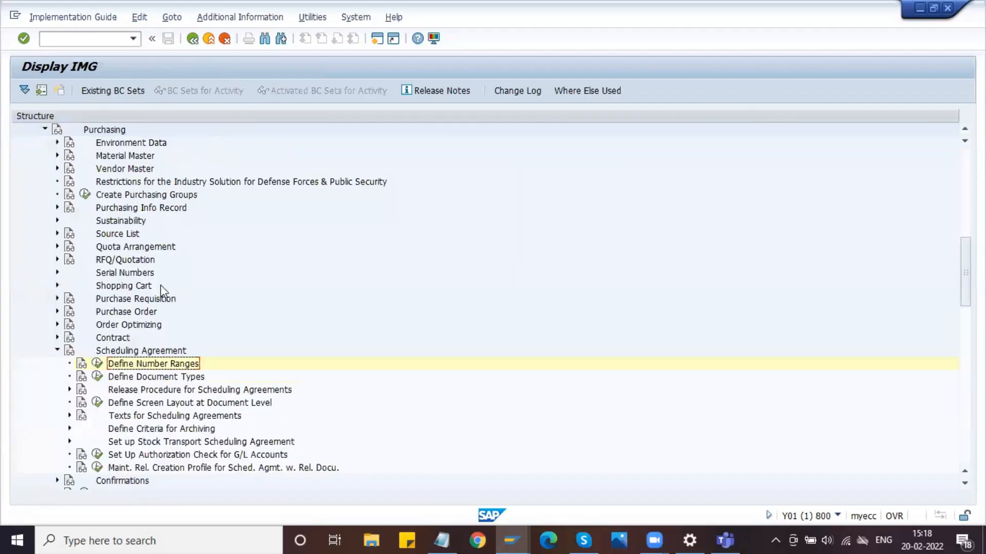
- Open the scheduling agreement document types, select type LP, and return to the IMG structure
click(97, 376)
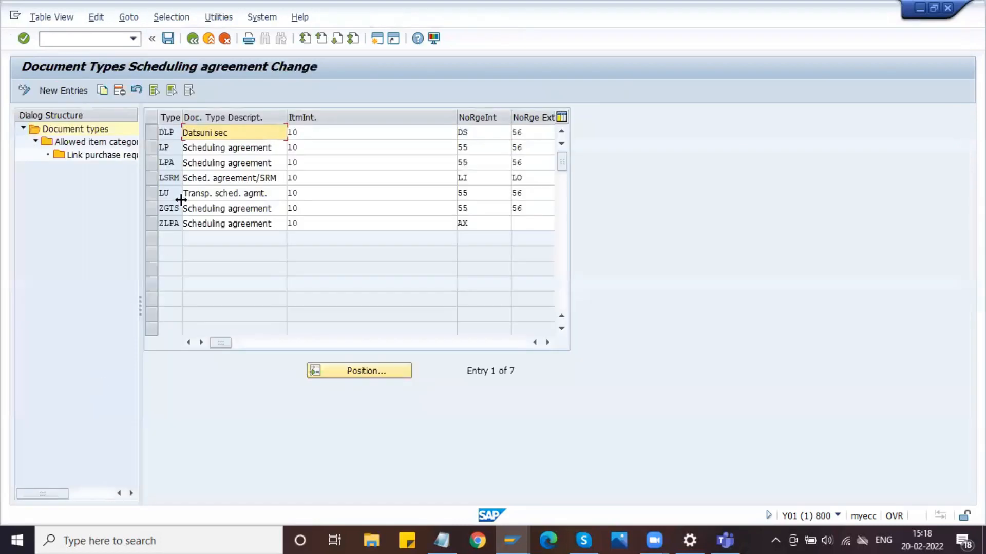
click(153, 147)
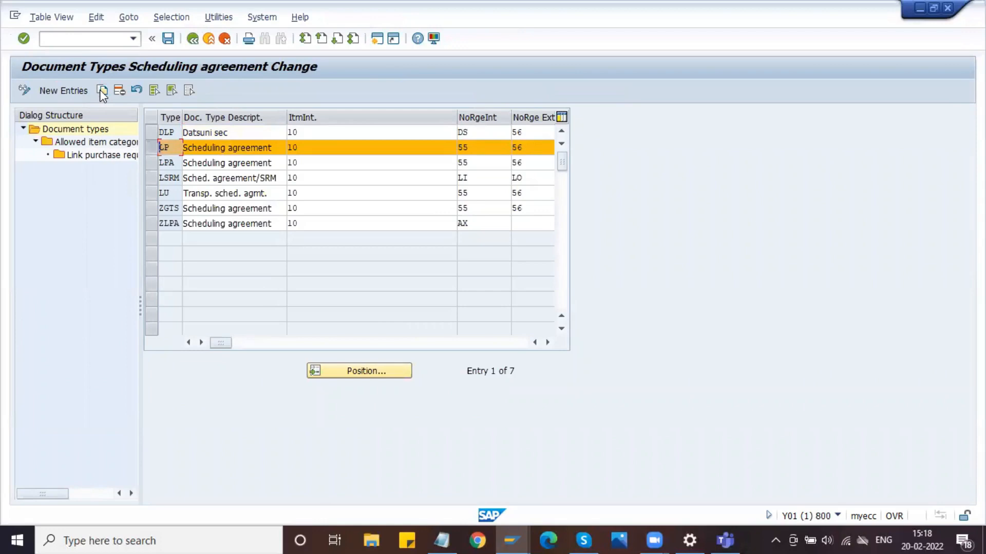
click(193, 42)
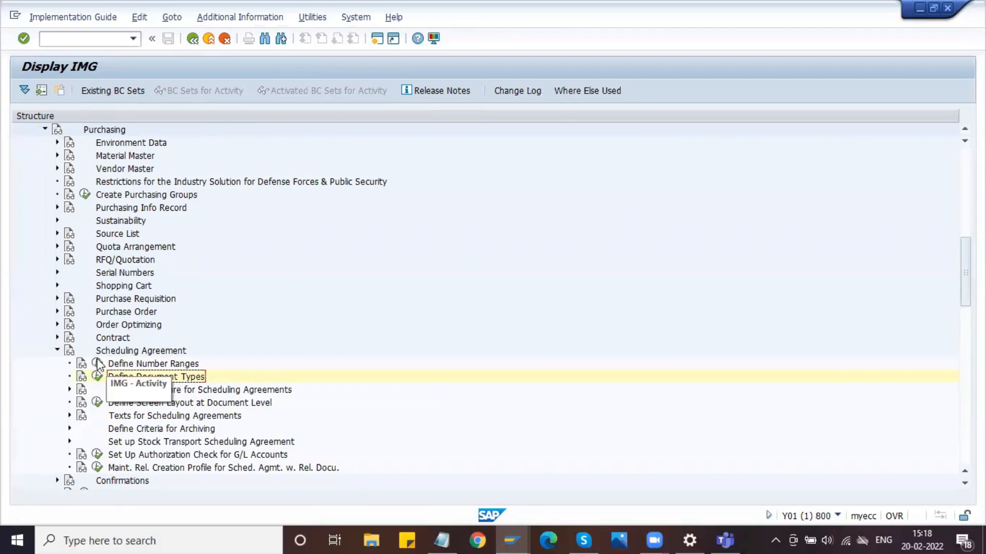
- Open Define Number Ranges, look over the purchasing document intervals in change mode, and go back to range maintenance
click(97, 364)
click(146, 149)
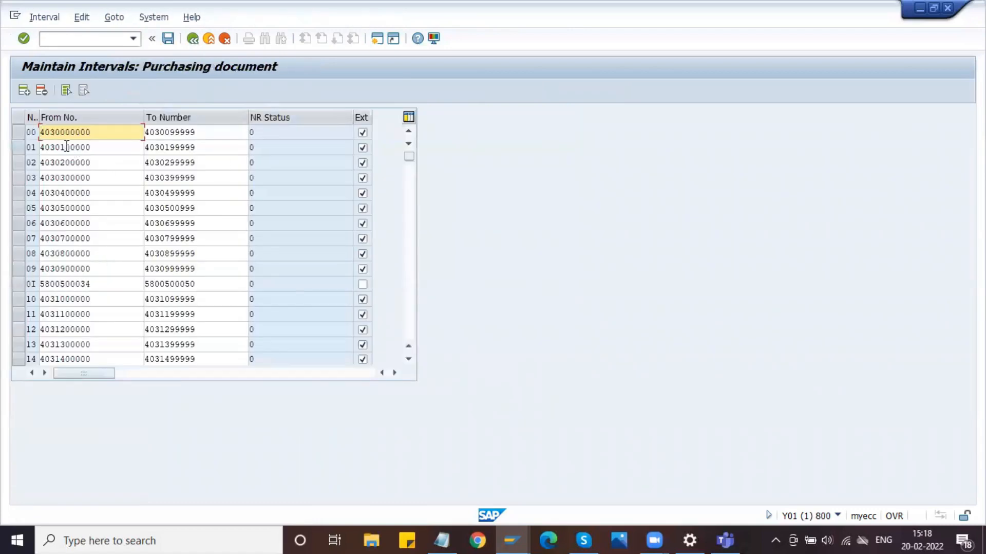
click(44, 17)
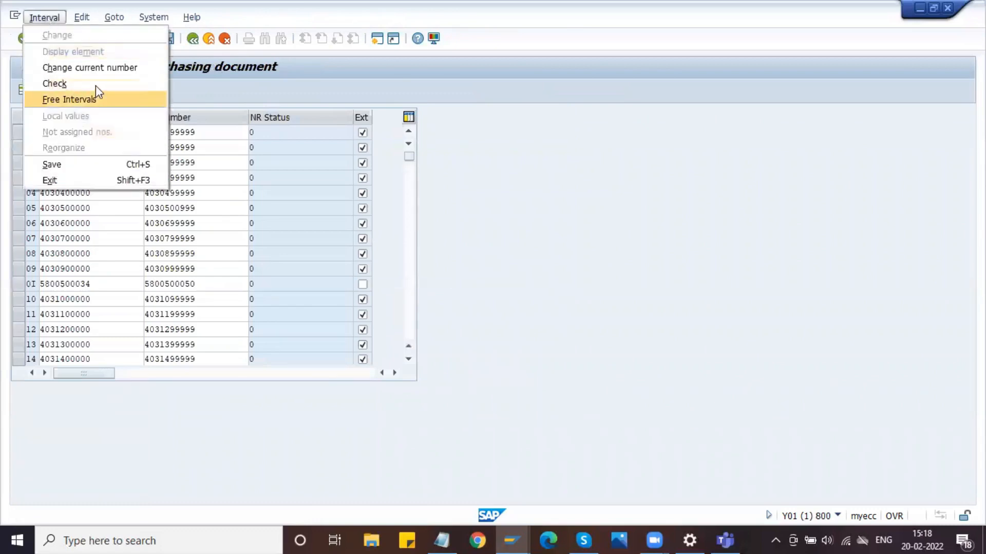
click(244, 87)
click(193, 41)
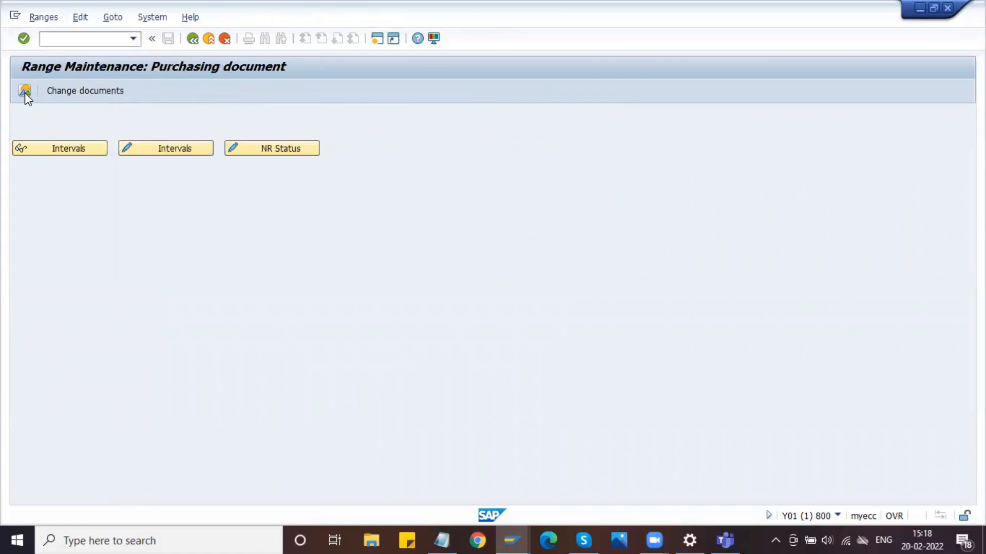
- Display the number range overview for purchasing documents and sort it in ascending order by From Number
click(25, 92)
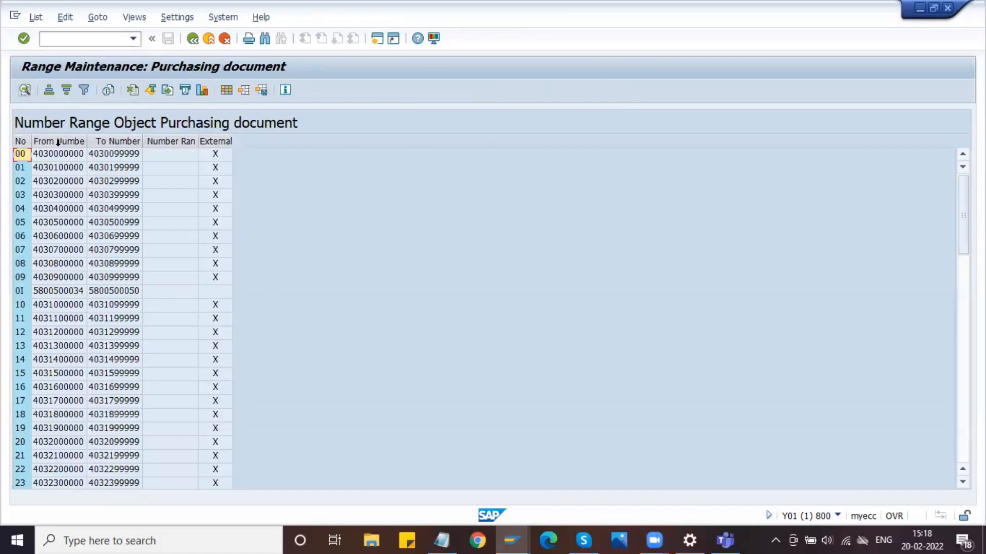
click(58, 142)
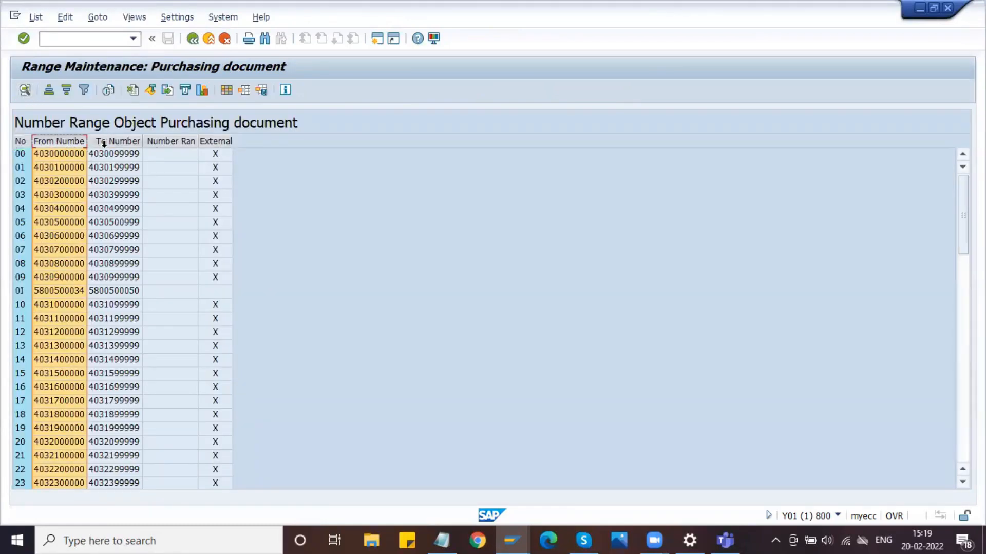
click(49, 91)
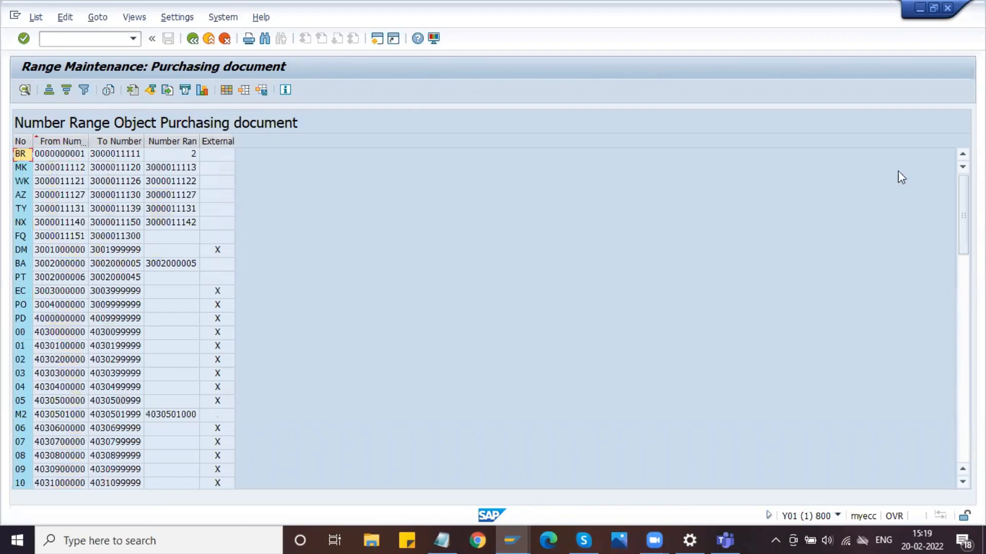
- Copy the To Number of the last interval, MA, from the sorted overview and return to range maintenance
click(958, 337)
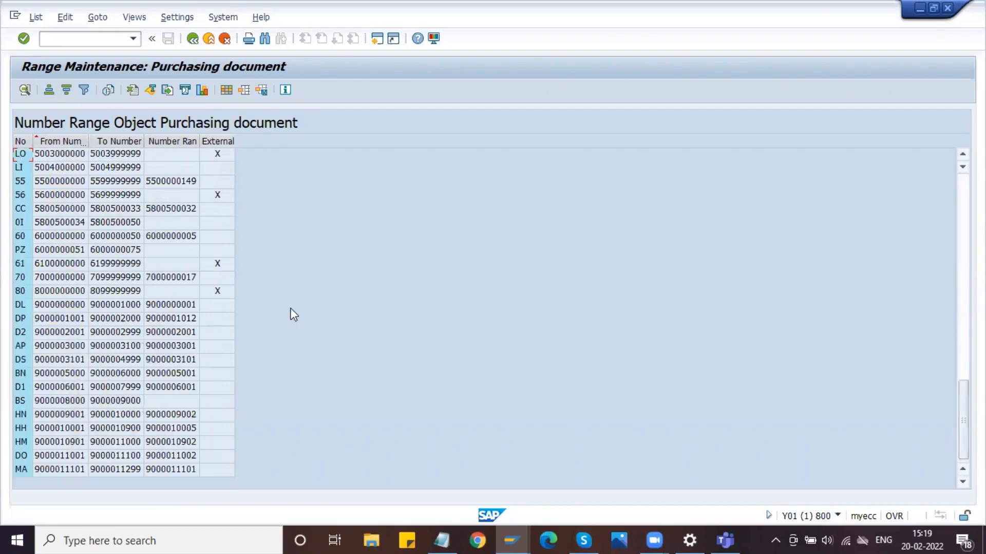
click(116, 471)
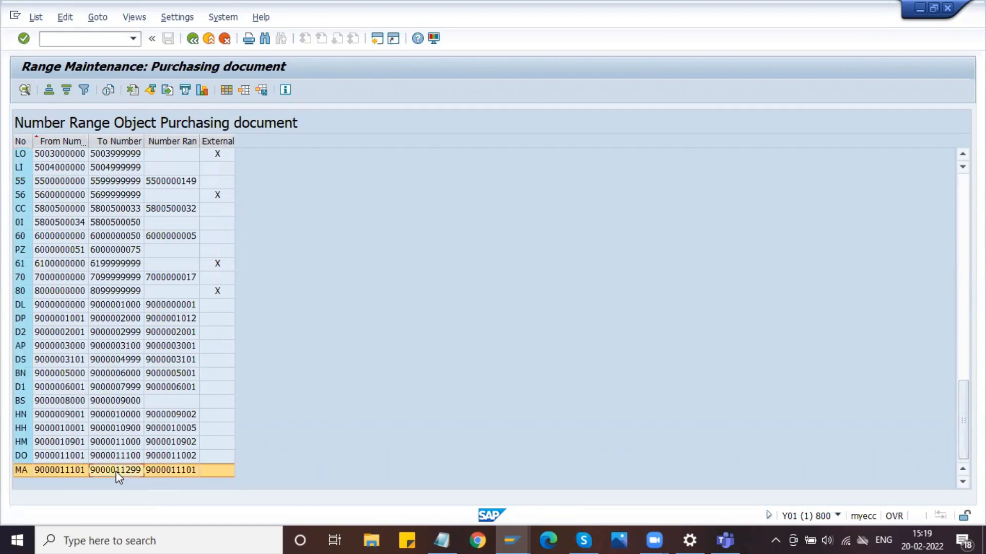
click(116, 471)
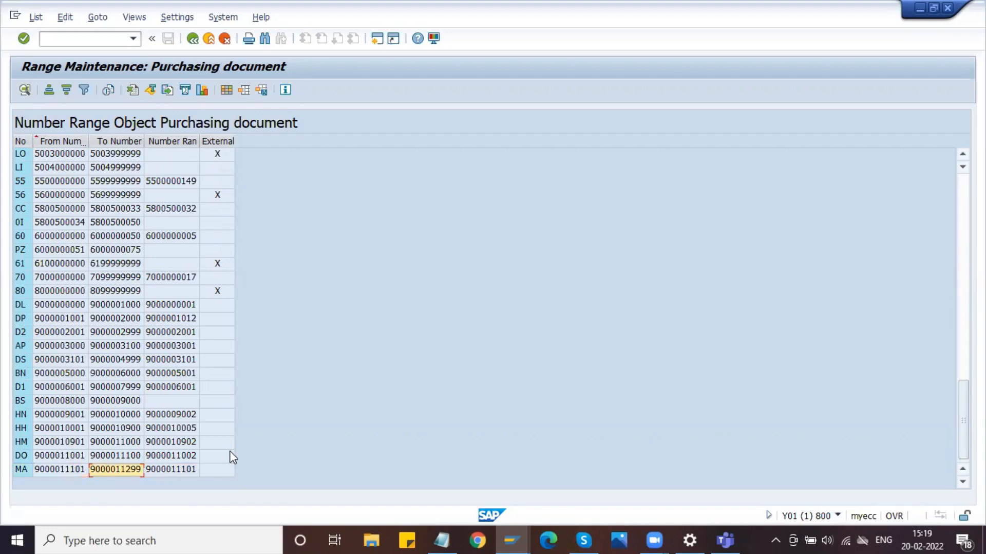
click(296, 428)
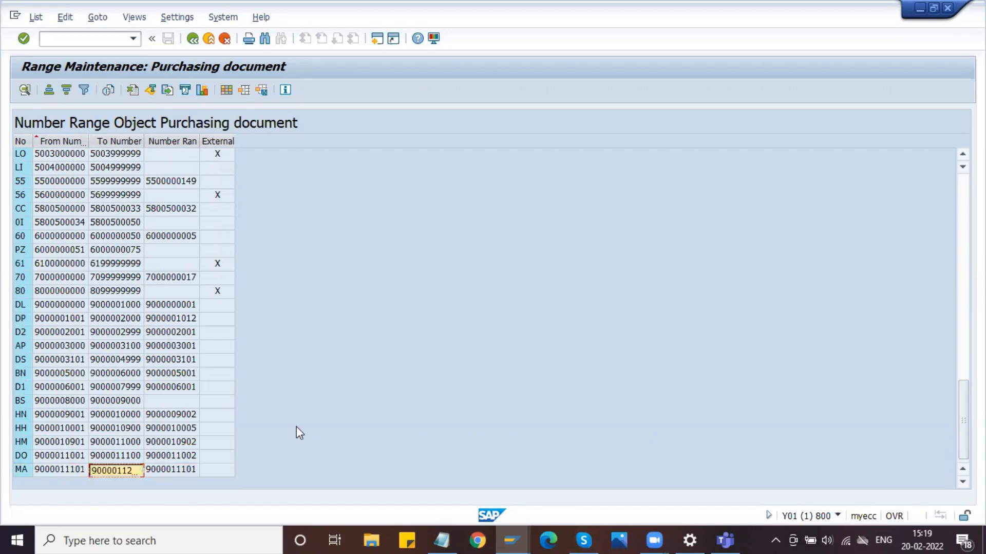
click(183, 468)
click(130, 469)
click(315, 447)
click(193, 41)
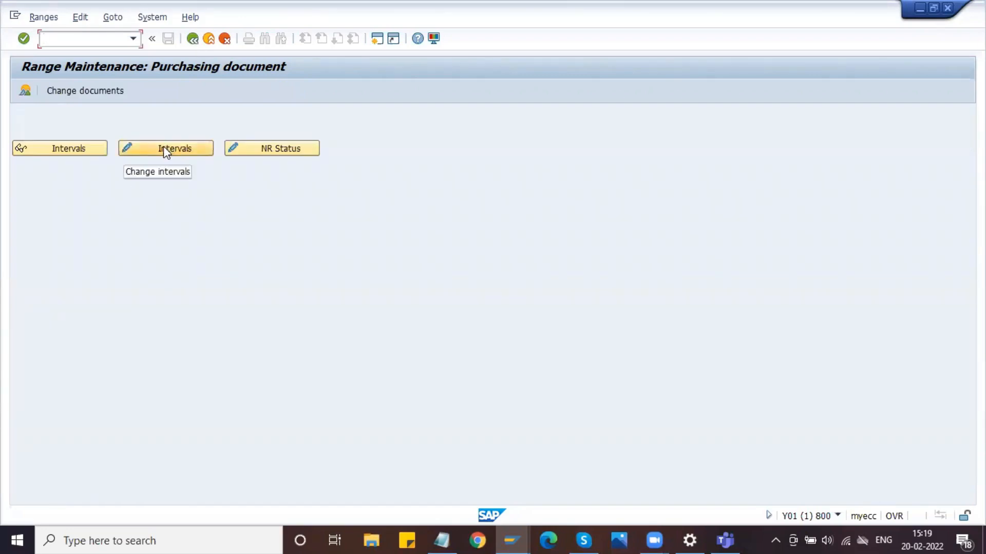
click(157, 154)
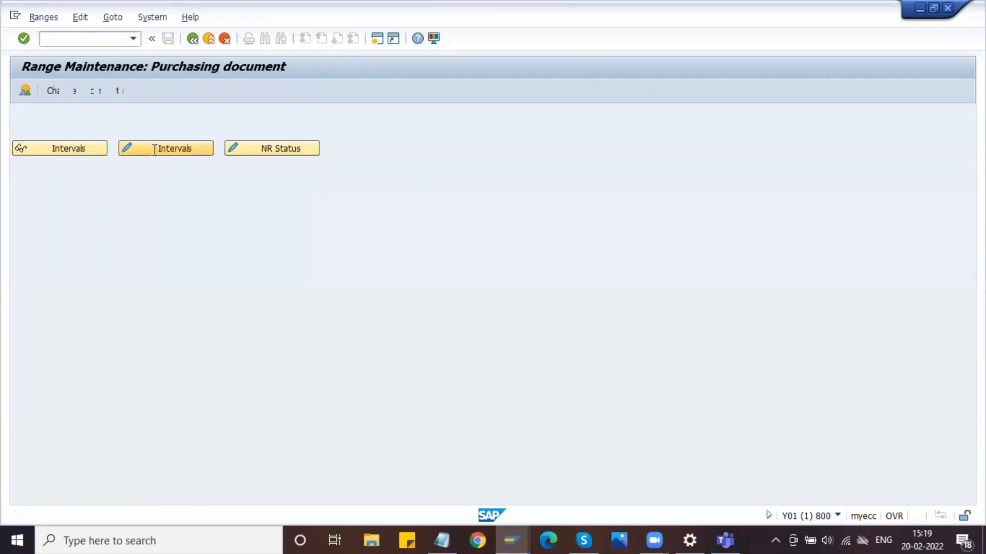
click(25, 90)
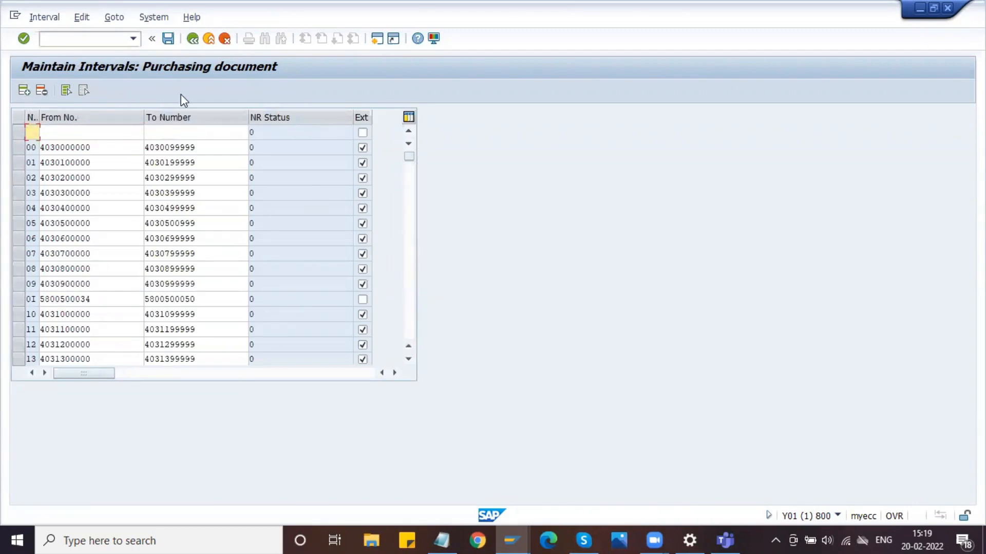
text(DM)
key(Tab)
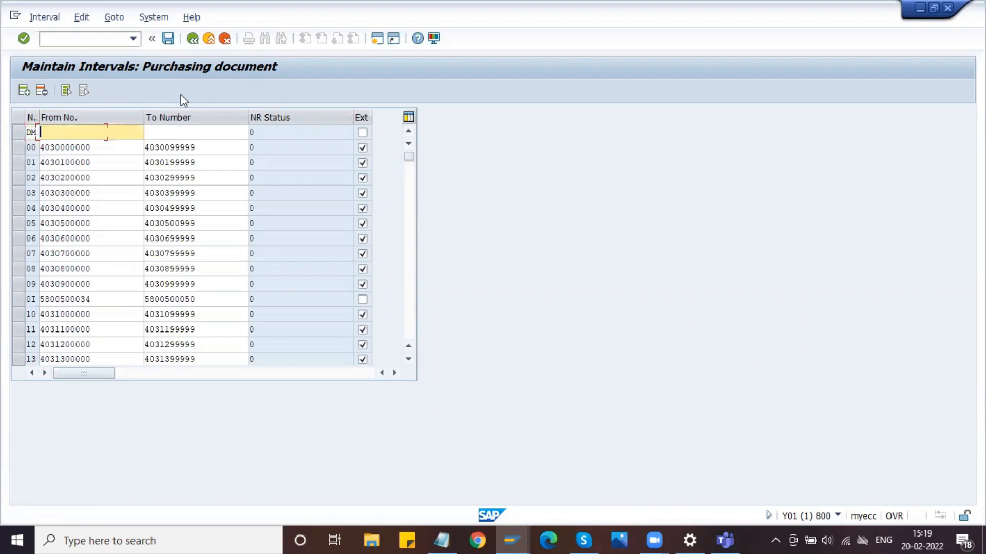
text(9000011299)
key(BackSpace)
key(BackSpace)
key(BackSpace)
text(300)
key(Tab)
key(shift+Tab)
key(Tab)
key(ctrl+v)
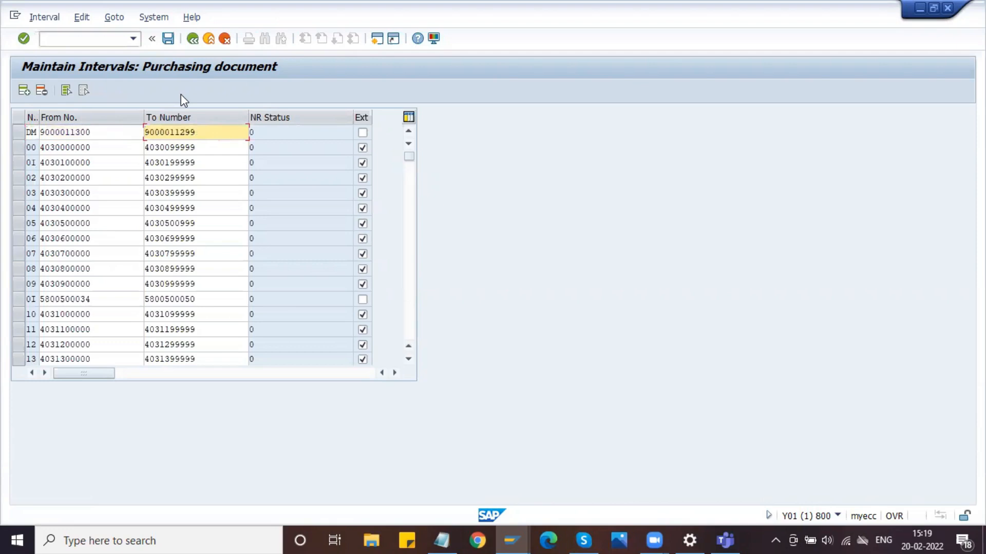
click(98, 133)
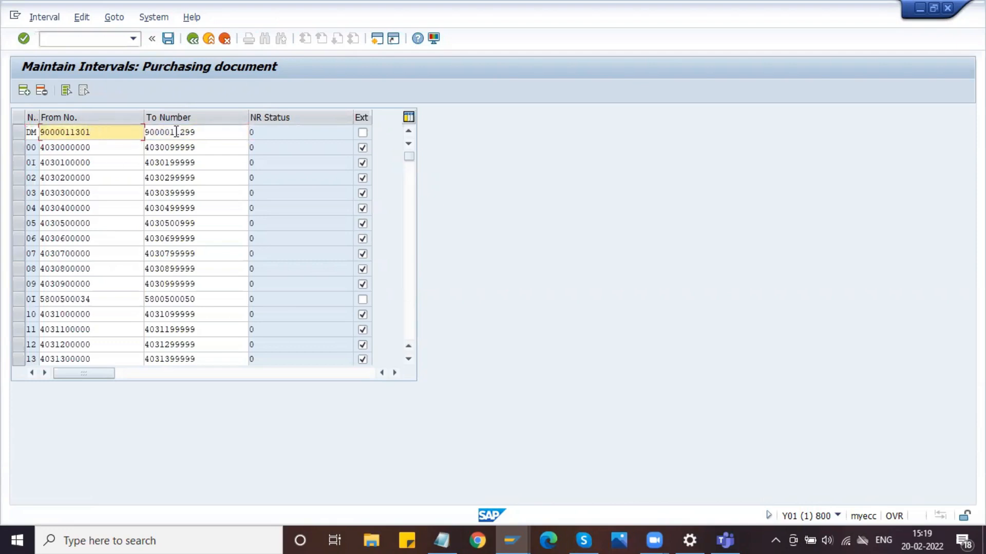
click(200, 131)
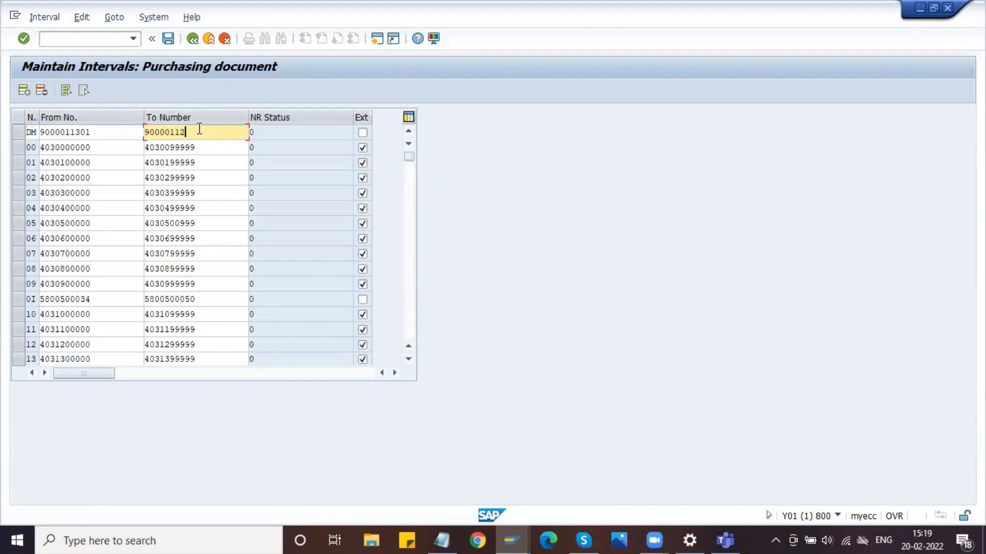
key(BackSpace)
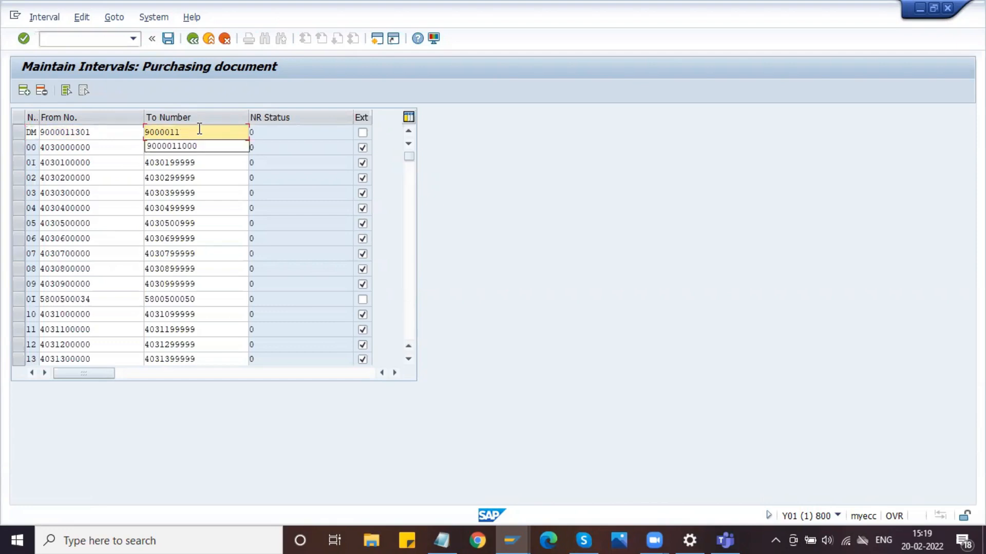
text(600)
key(Return)
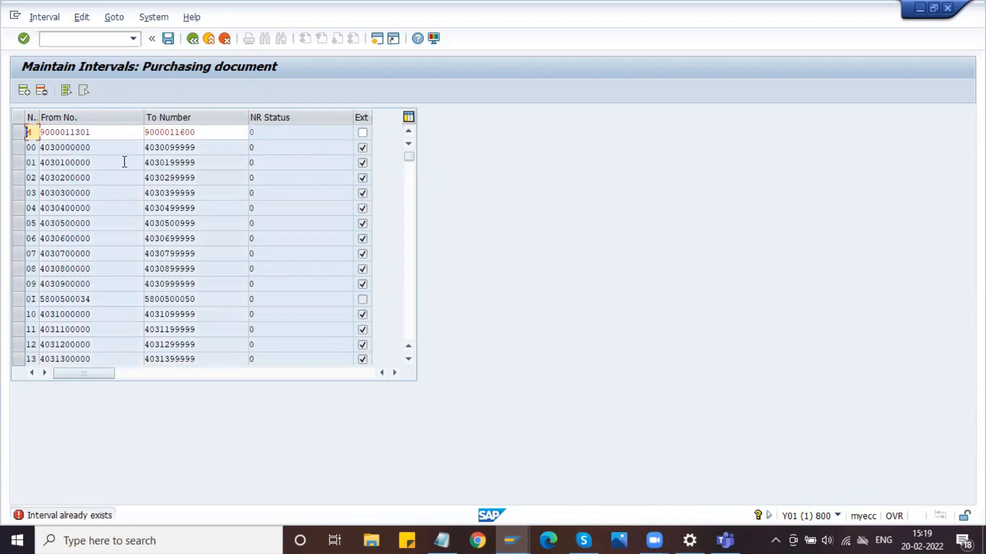
- Change the new interval's number to SD, save the intervals, and return to the IMG structure
text(SD)
key(Return)
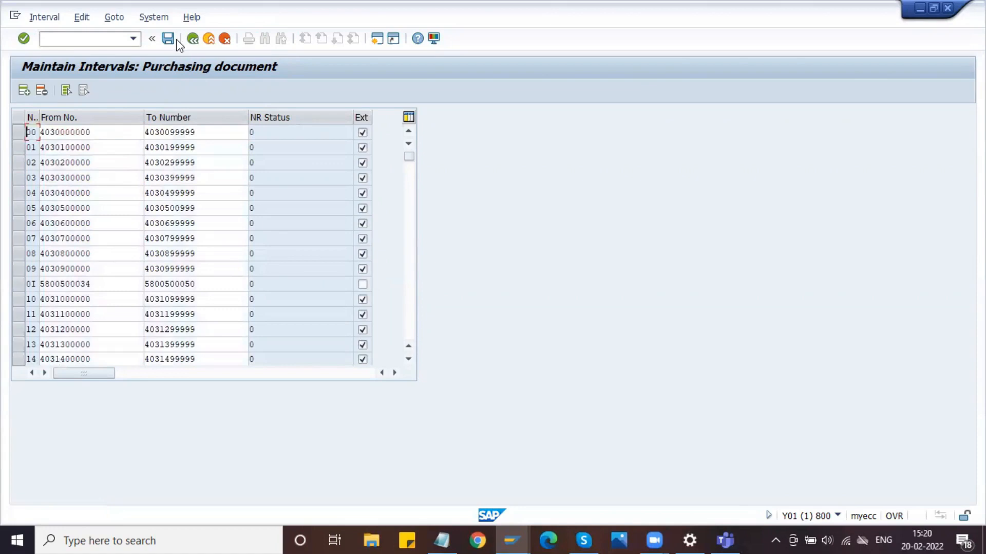
click(169, 38)
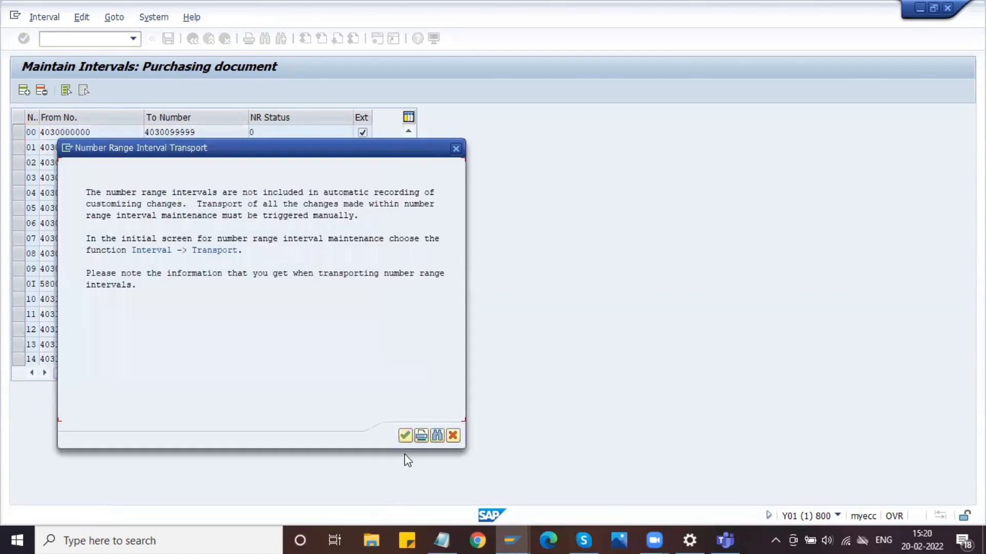
click(405, 436)
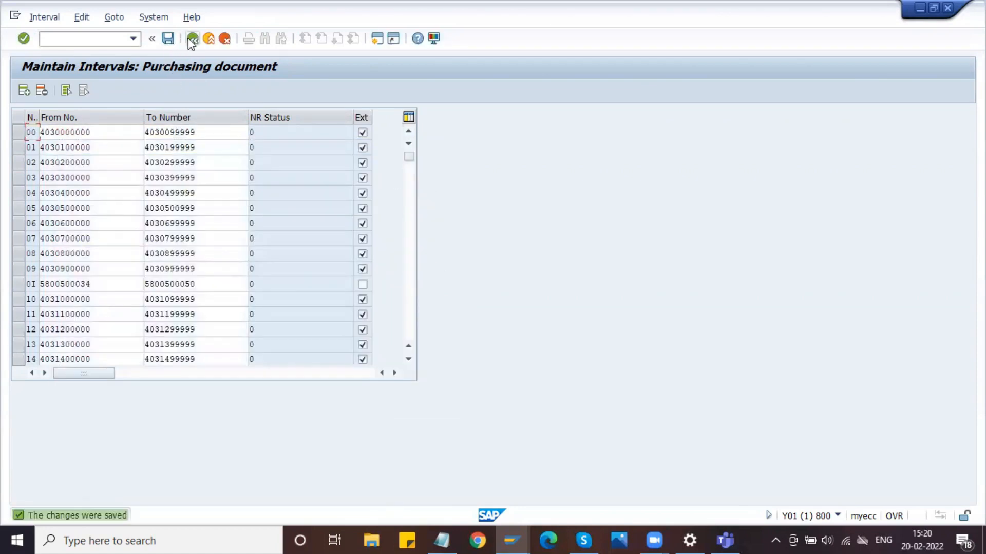
click(192, 41)
click(193, 40)
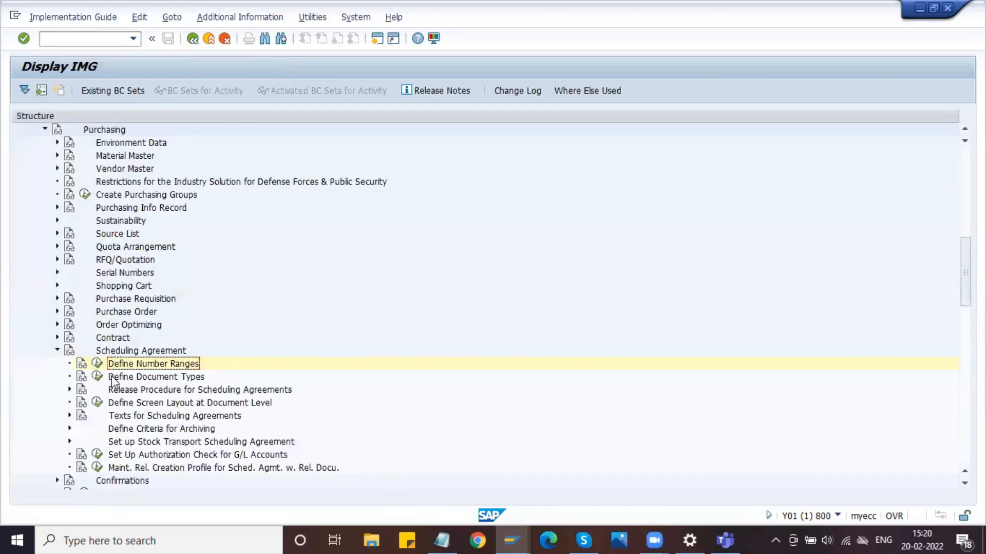
- In the scheduling agreement document types, copy type LP as a new entry with type DLP
click(98, 378)
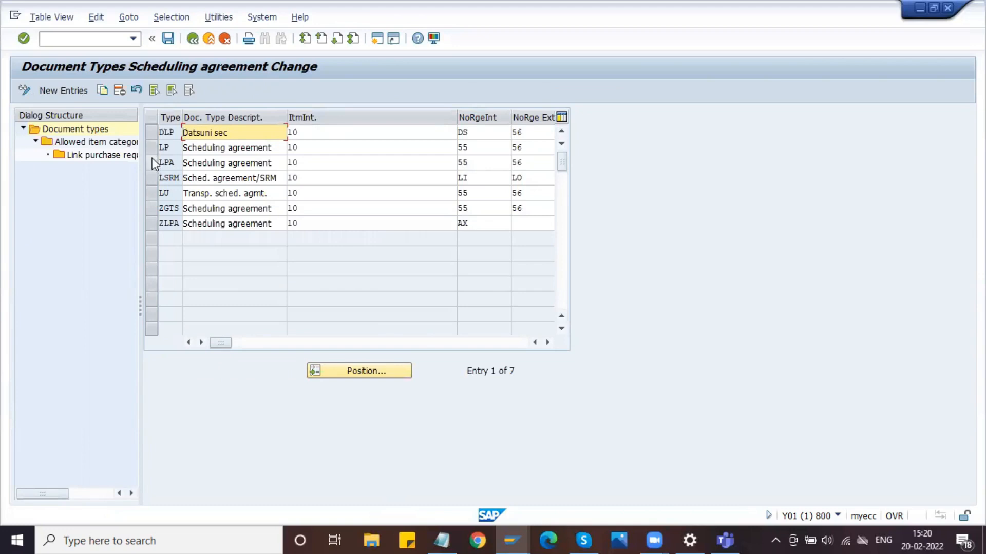
click(151, 147)
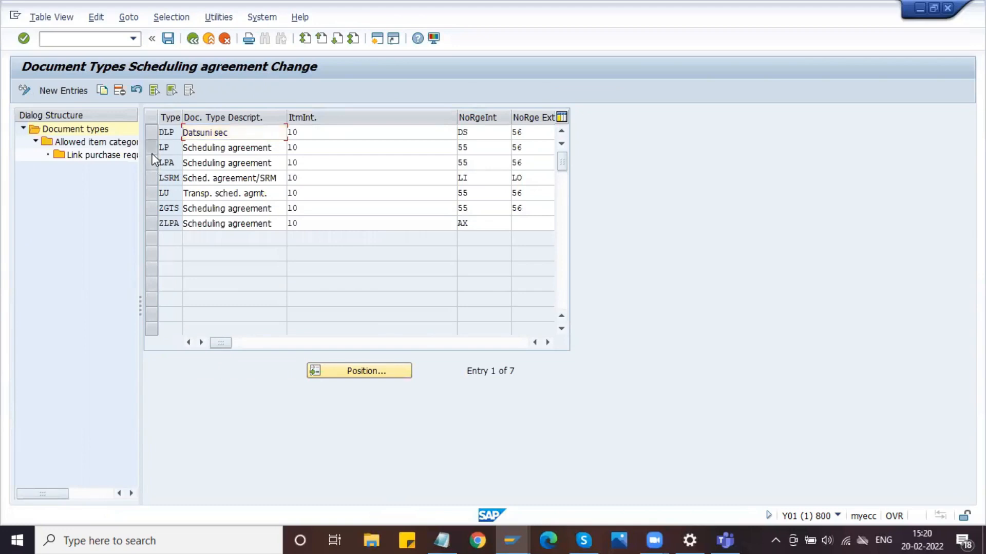
click(101, 90)
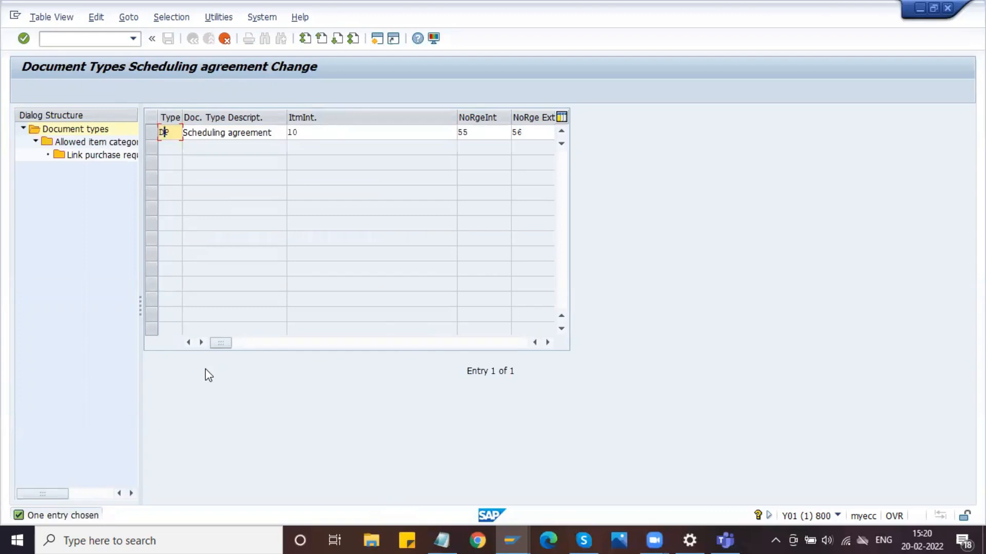
key(Insert)
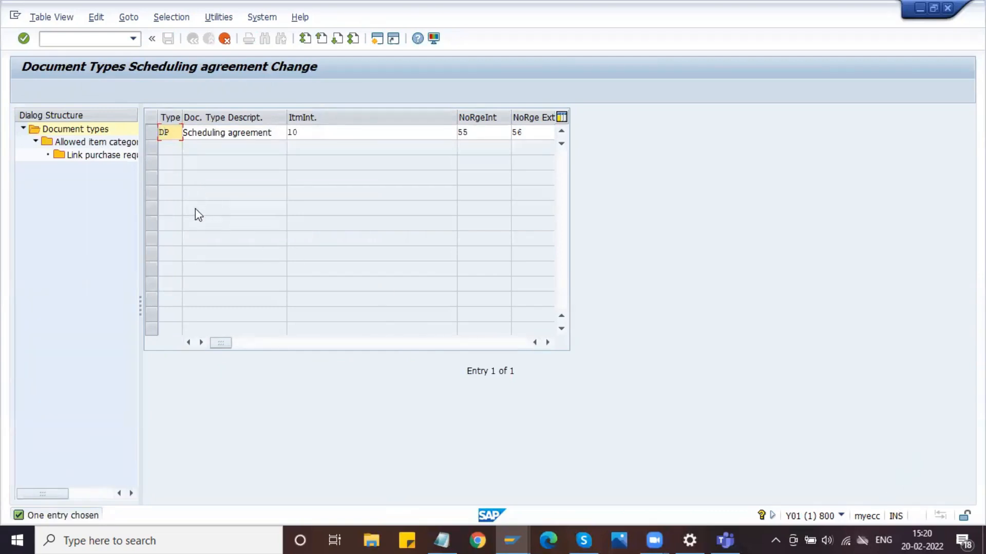
key(Tab)
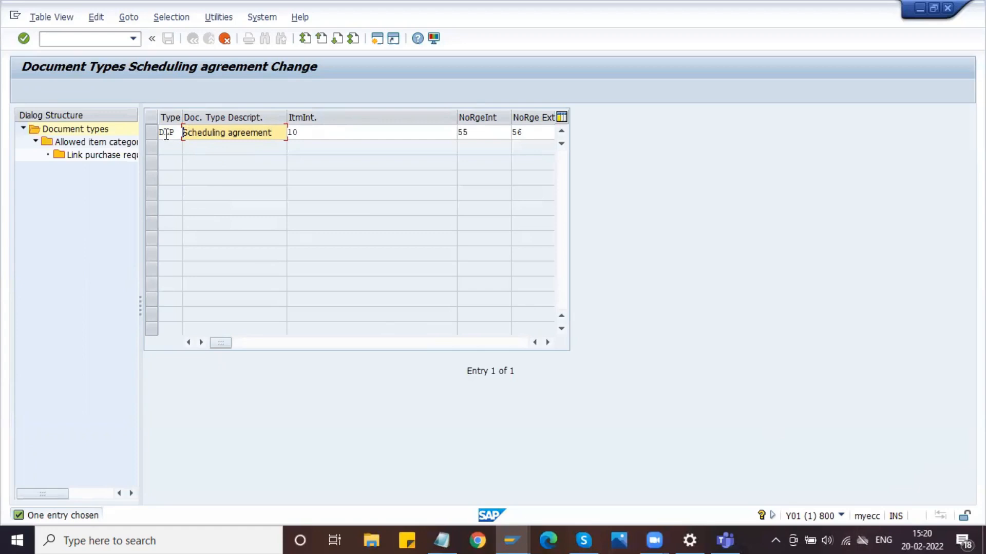
- Replace the copied document type's description with "Delphi Sch Agrmt"
key(Delete)
key(Delete)
key(Delete)
key(Delete)
key(Delete)
key(Delete)
key(Delete)
key(Delete)
key(Delete)
key(Delete)
key(Delete)
key(Delete)
key(Delete)
key(Delete)
key(Delete)
key(Delete)
key(Delete)
key(Delete)
key(Delete)
key(Delete)
text(Delphi)
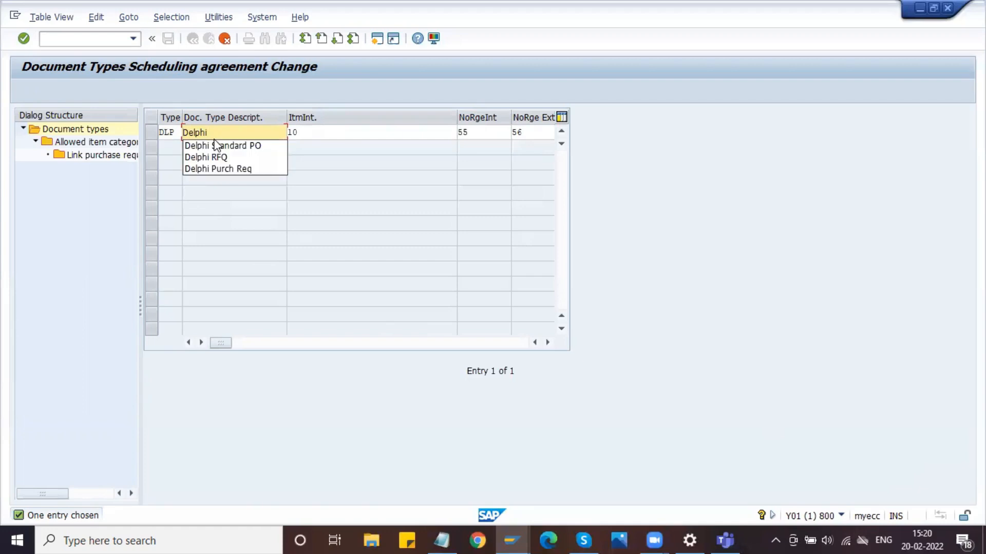
text( Sch Agrmt)
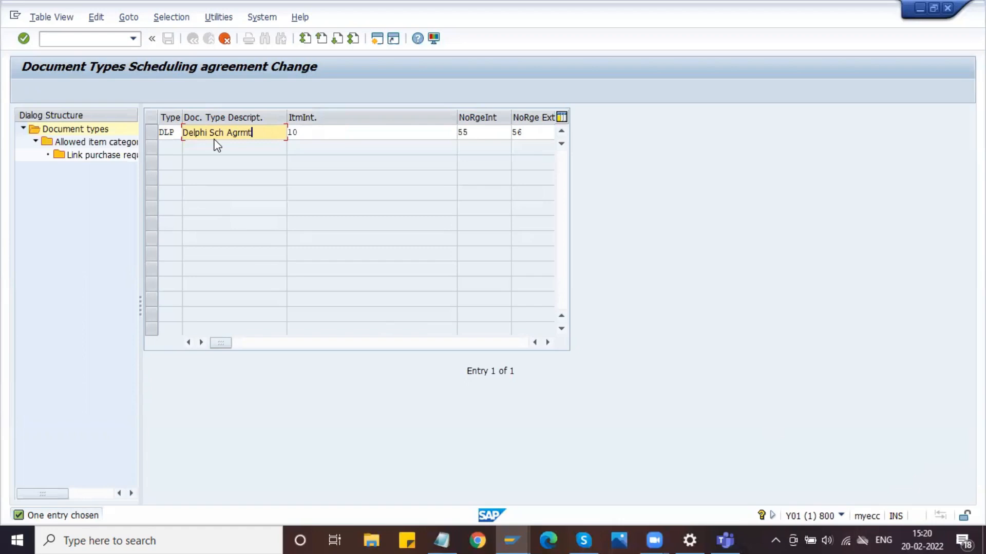
key(super+s)
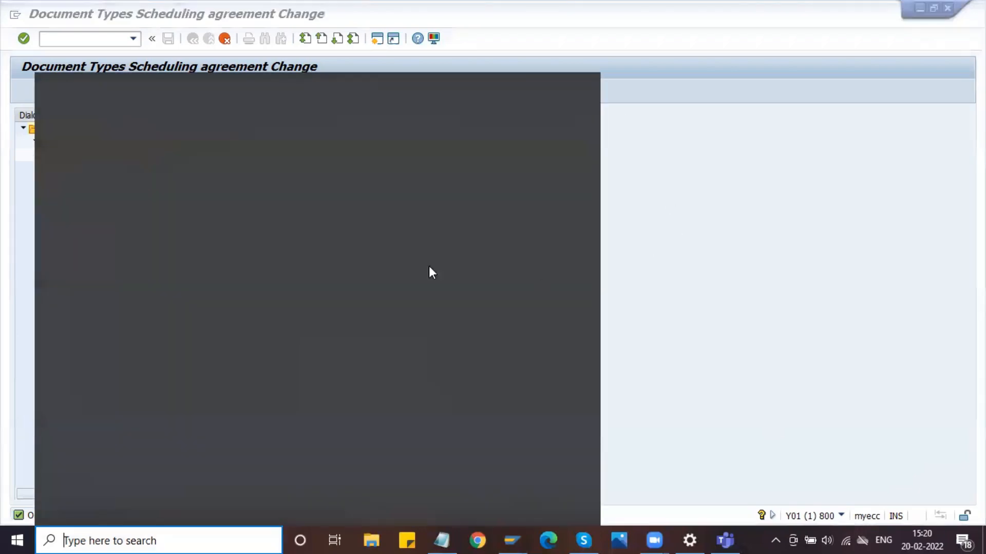
click(412, 182)
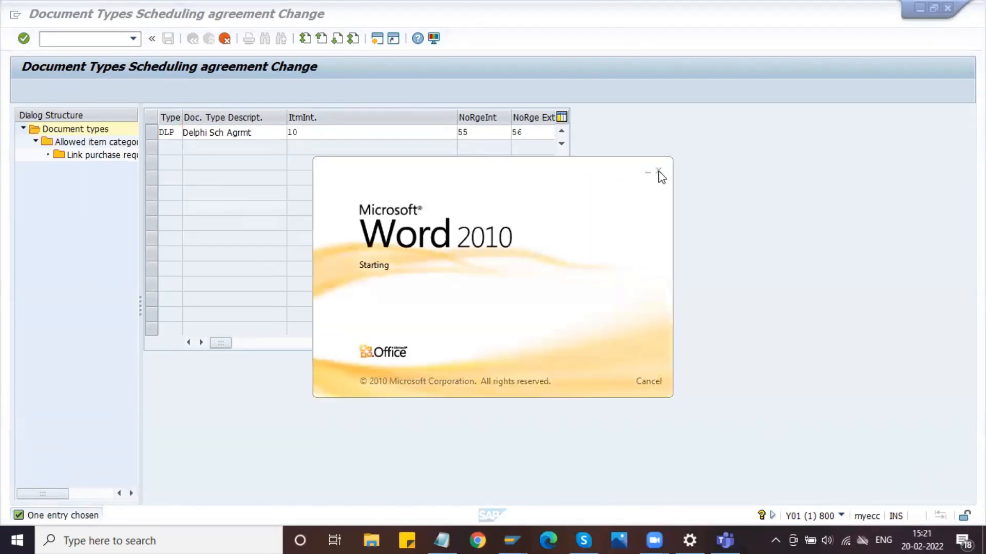
- Change the copied document type's key to ZLP and copy it with all its dependent entries
click(658, 172)
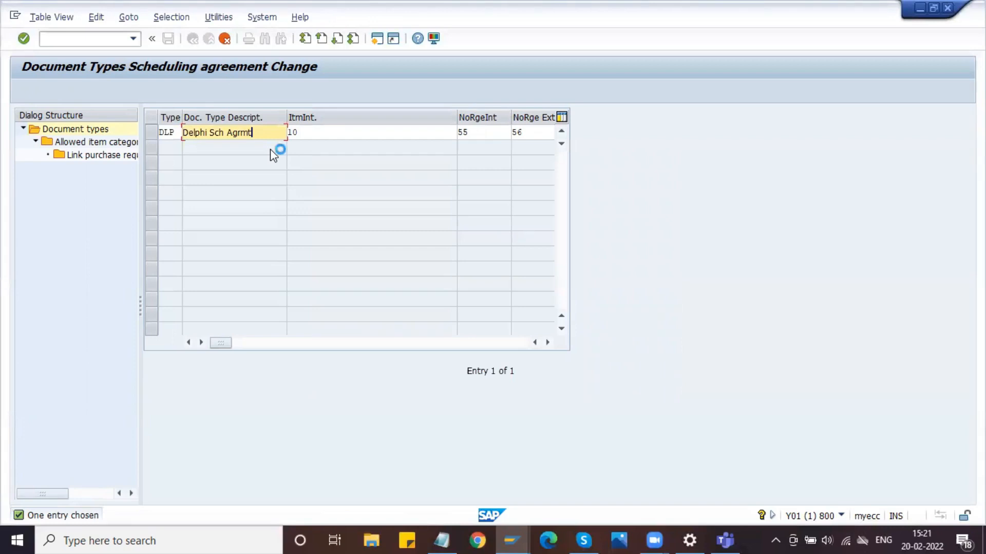
key(Return)
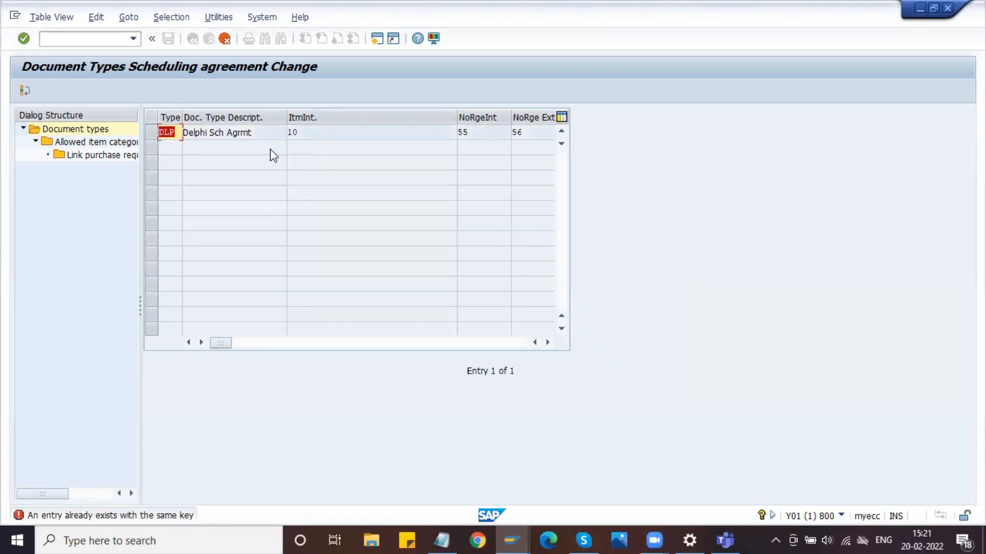
click(165, 132)
text(Z)
key(Return)
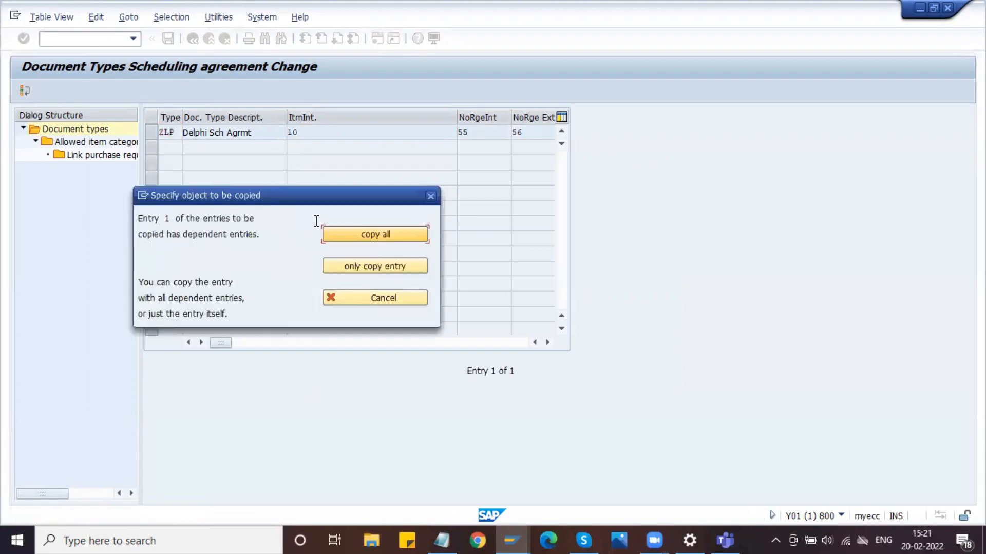
click(358, 236)
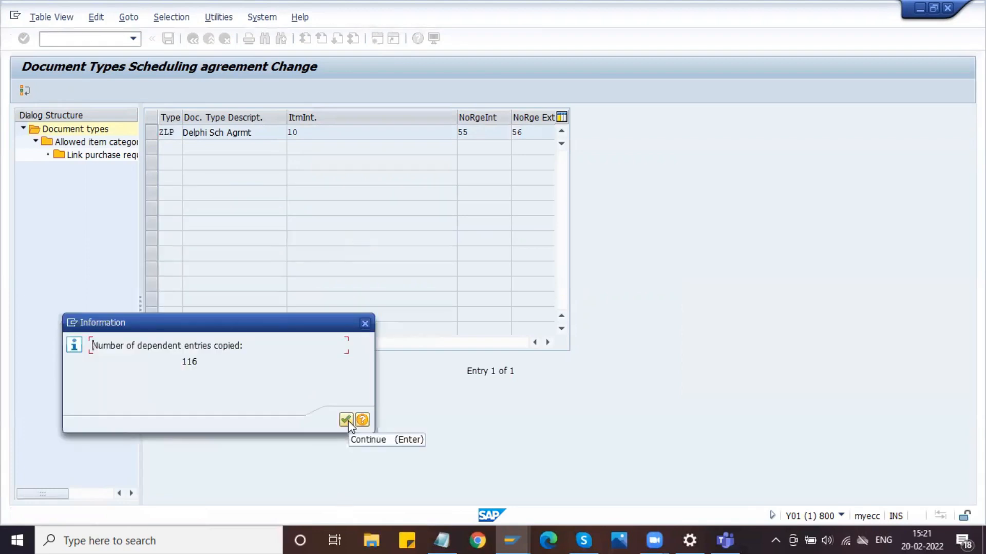
click(346, 419)
- Set the ZLP type's internal number range to DD and clear its external number range
key(Tab)
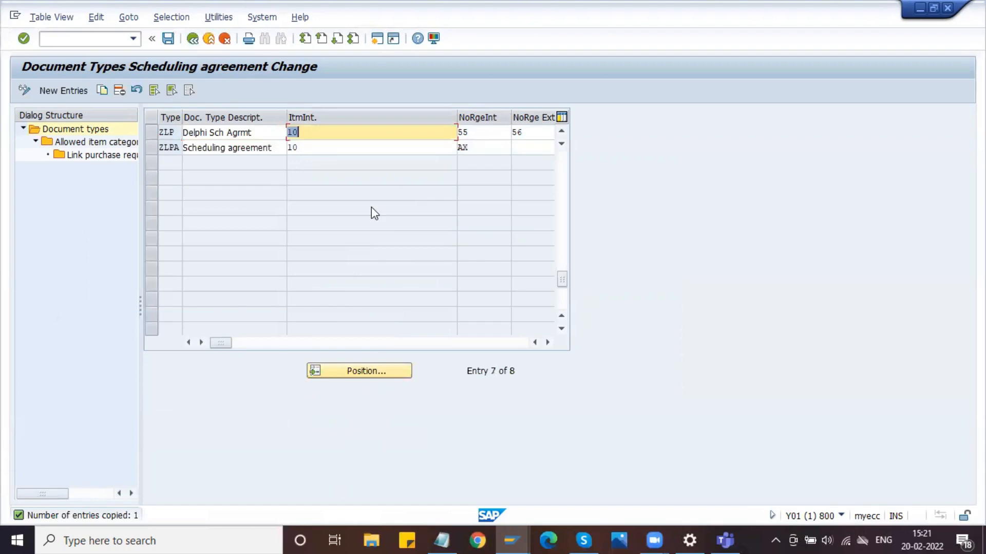
key(Tab)
text(DD)
key(Tab)
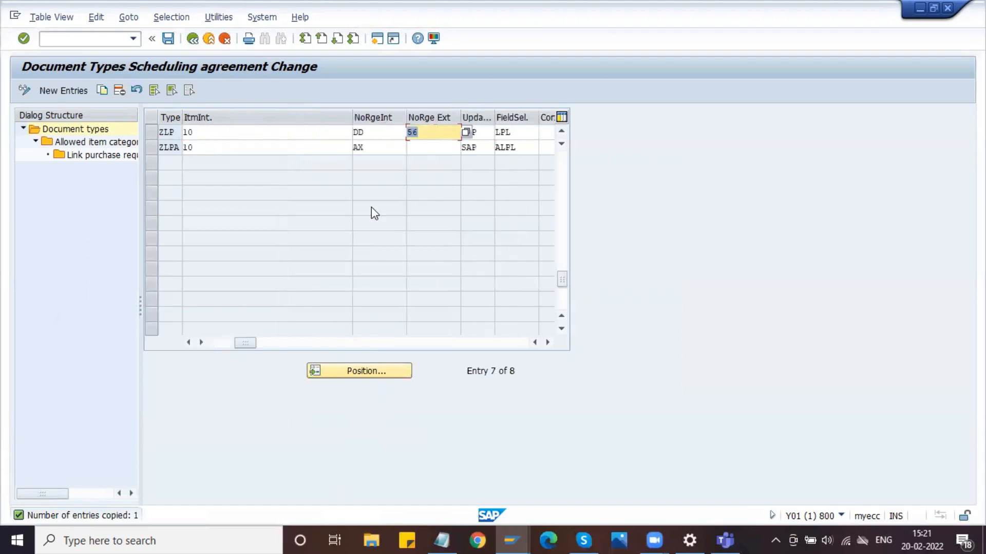
key(BackSpace)
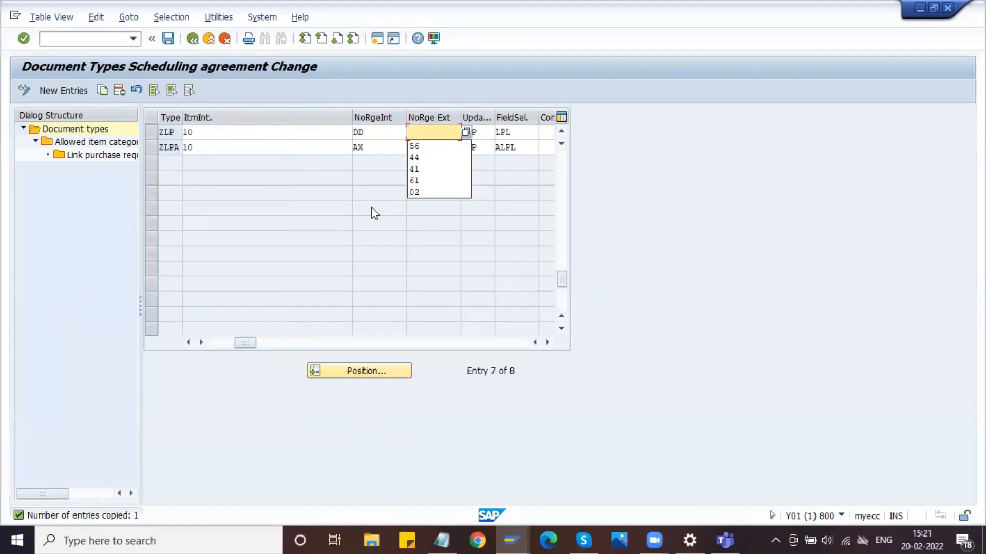
- Review the full list of scheduling agreement document types and the number range assigned to ZLP
click(189, 342)
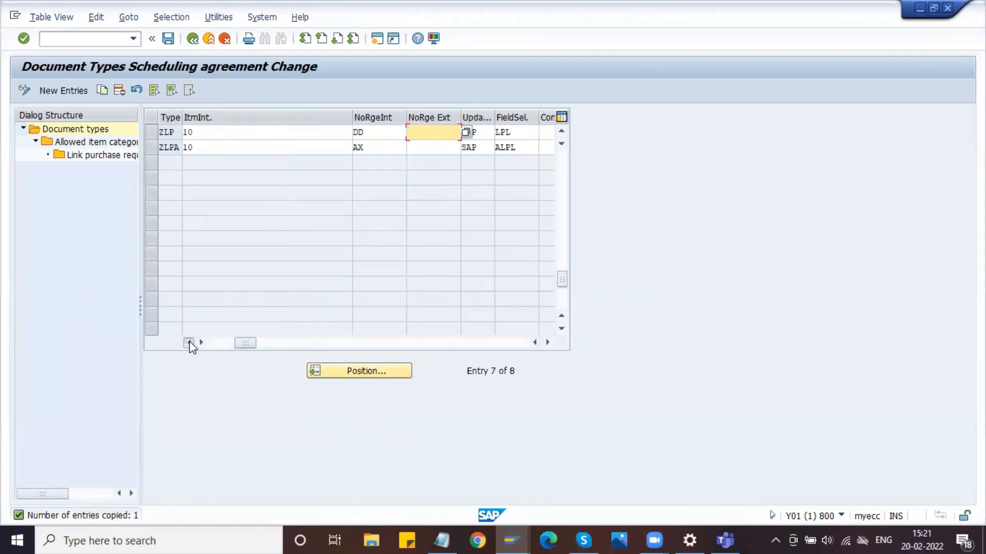
scroll(234, 277, right, 1)
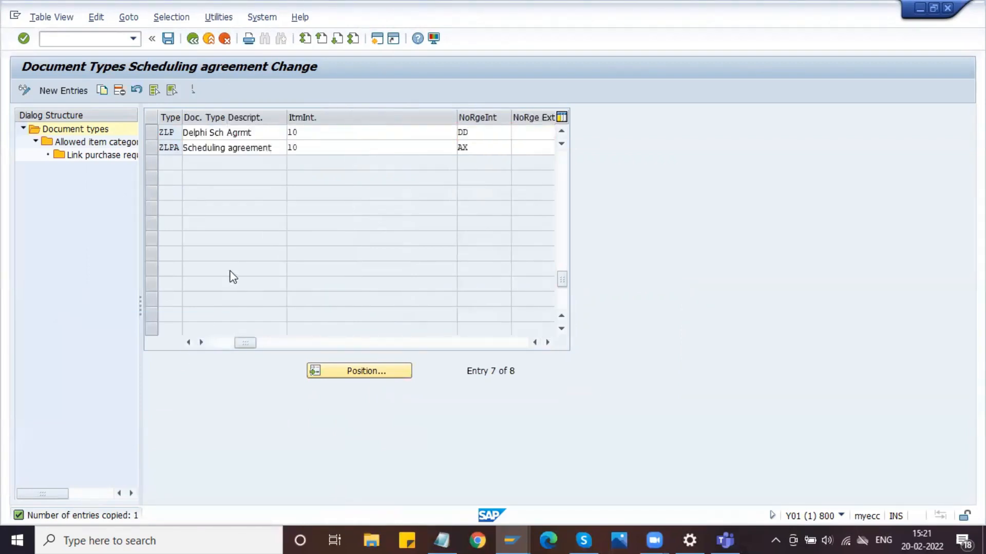
click(562, 132)
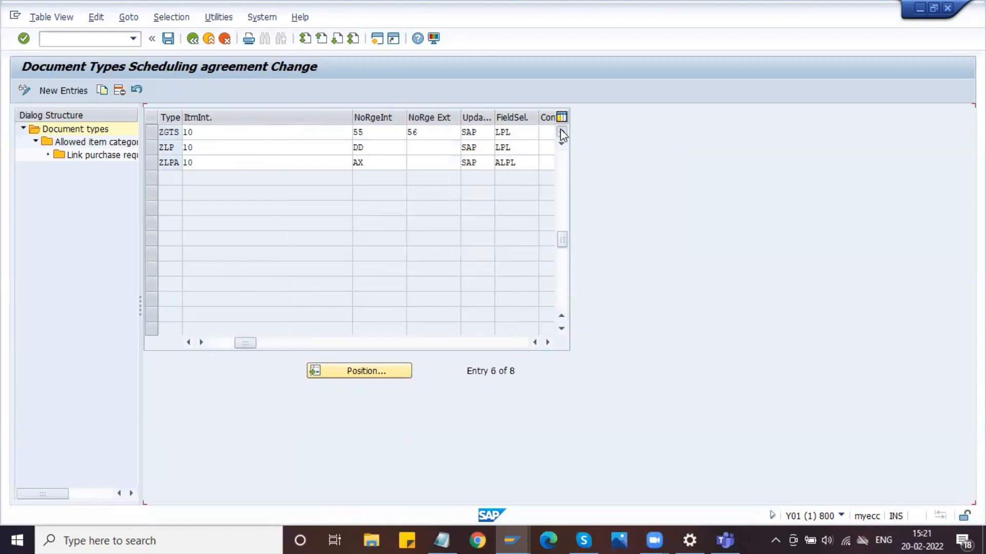
click(562, 132)
click(561, 132)
click(562, 132)
click(562, 132)
click(562, 132)
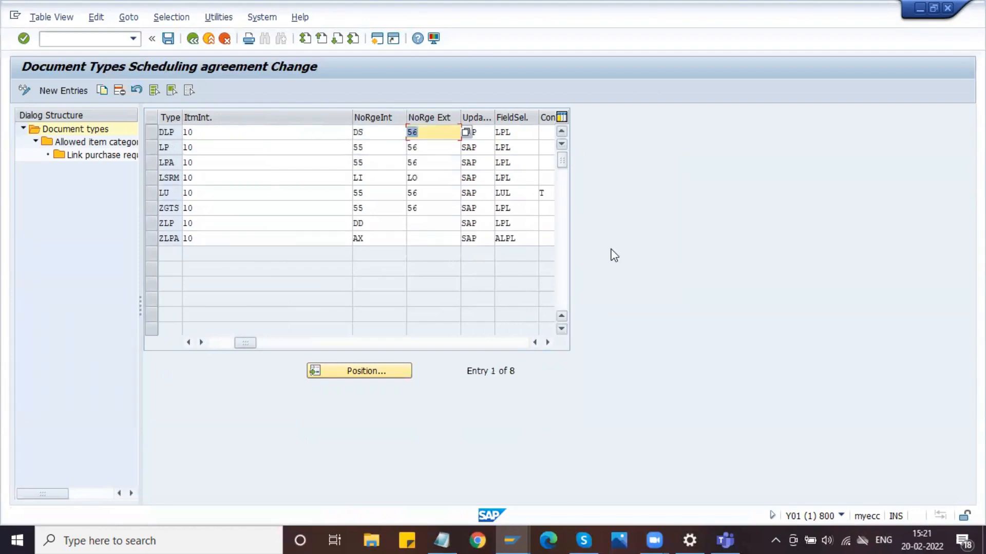
drag(176, 221, 151, 227)
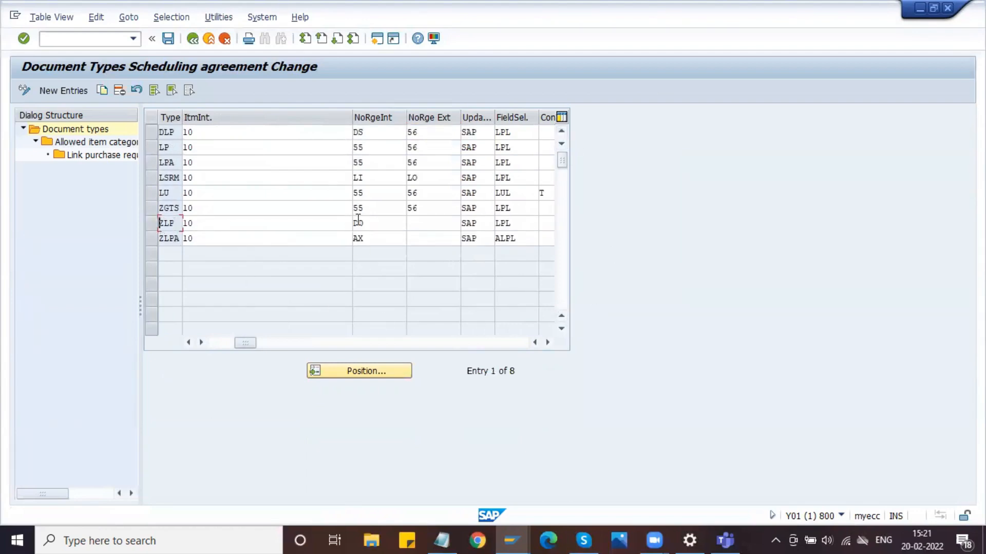
click(379, 222)
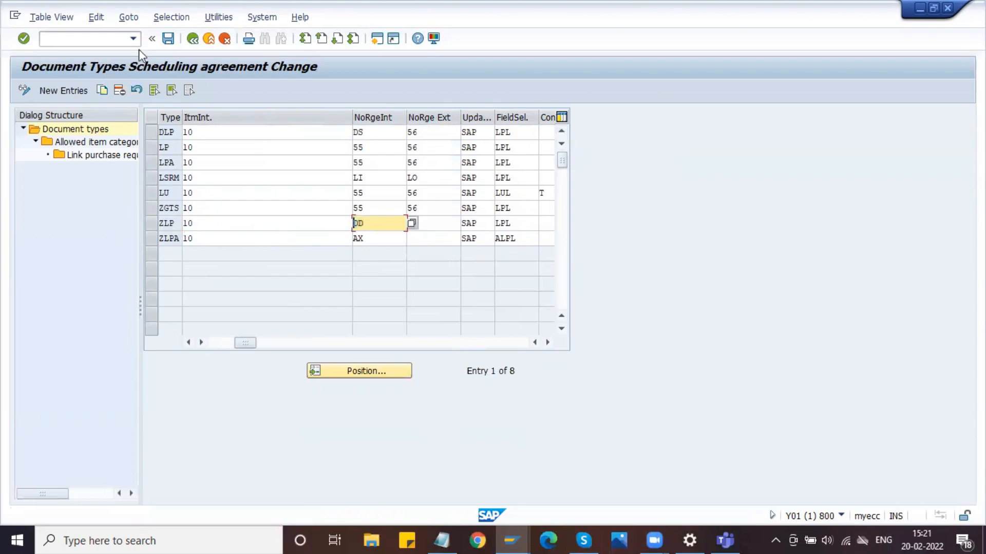
- Save the document types to the Delphi Automotives Ltd customizing request
click(169, 39)
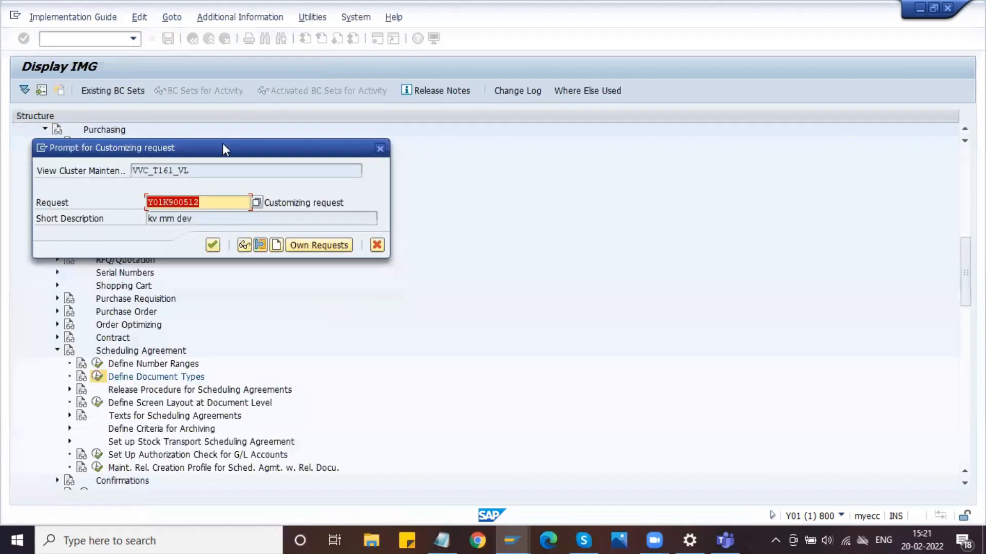
click(308, 246)
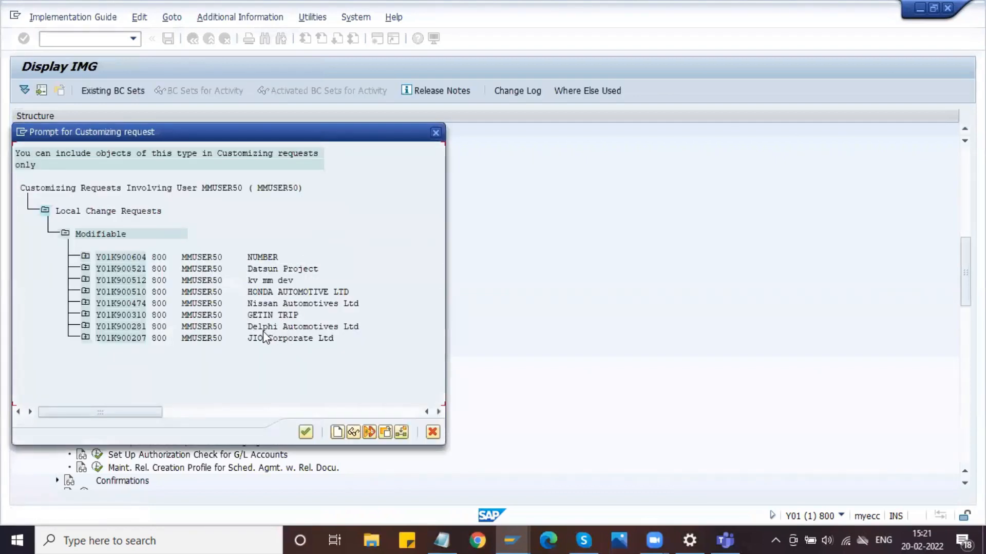
double_click(263, 327)
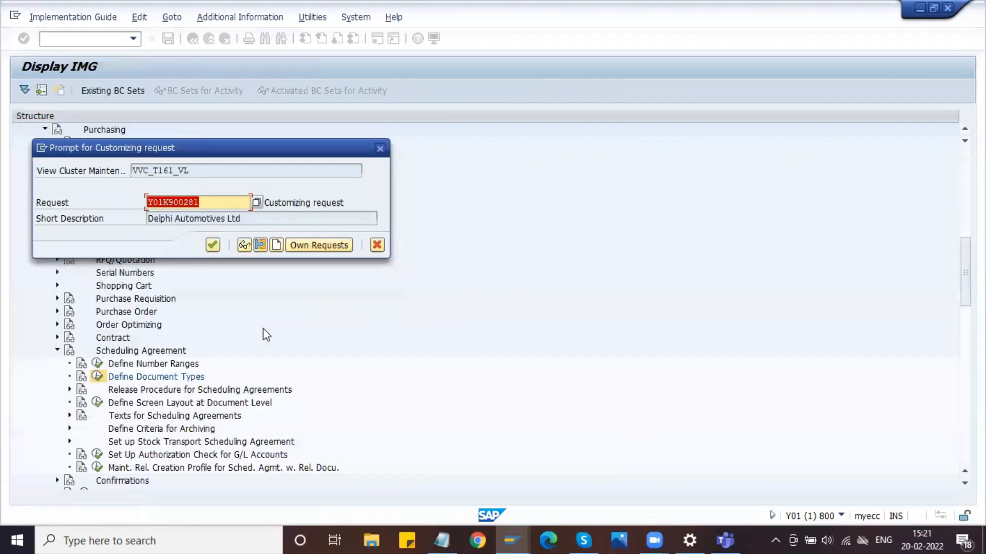
click(214, 246)
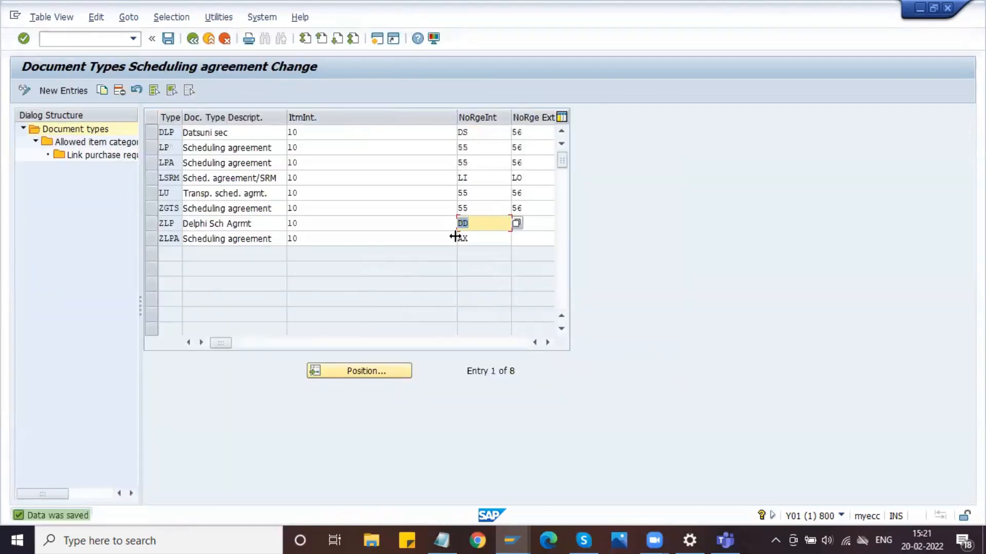
click(200, 225)
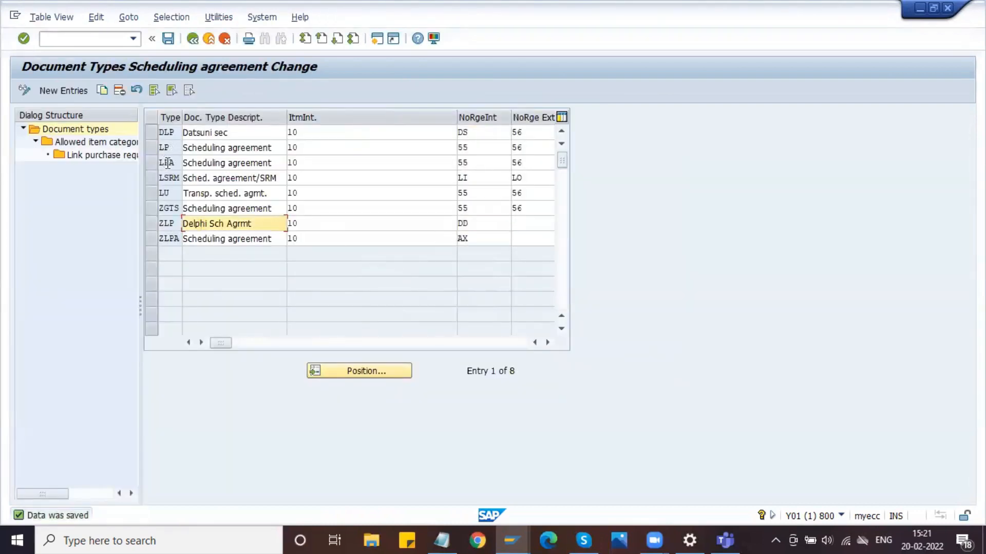
click(153, 163)
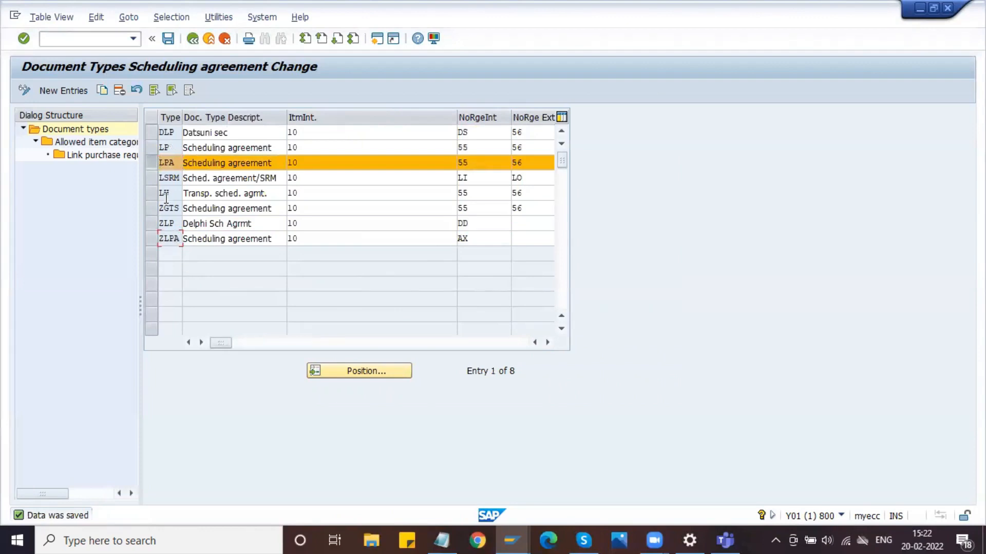
click(155, 163)
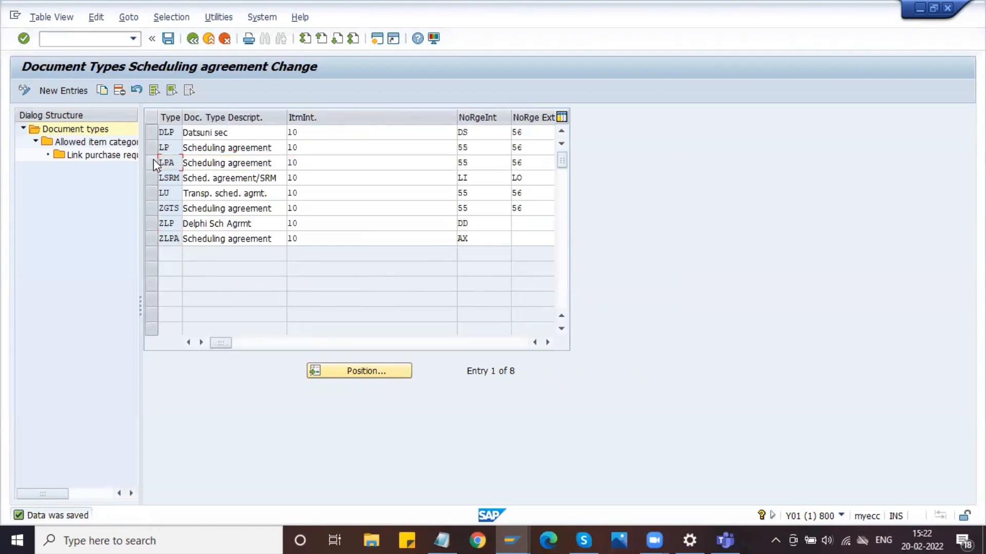
click(155, 164)
click(154, 163)
drag(178, 238, 145, 245)
click(868, 137)
- Switch to a blank Word document and move its left margin outward to widen the text area
key(super+s)
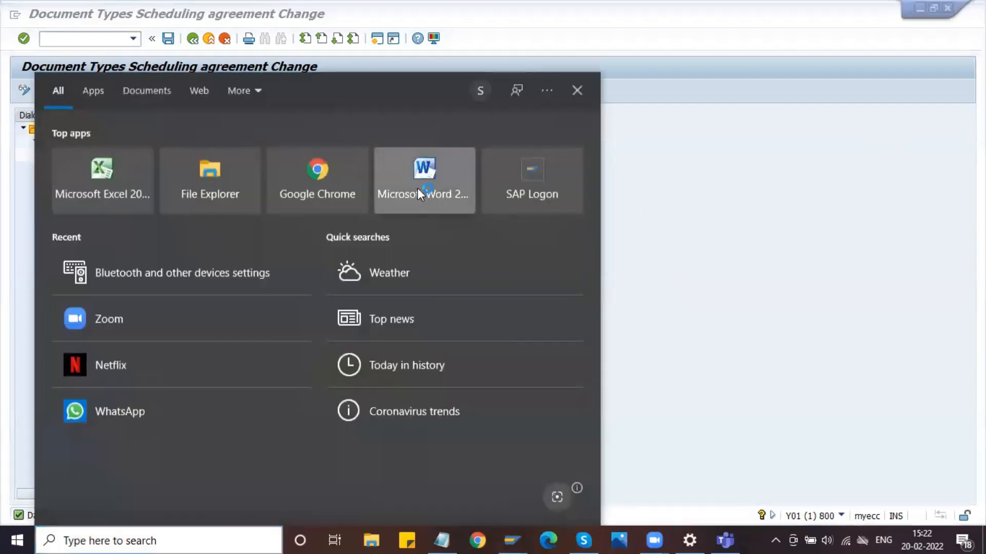
click(417, 188)
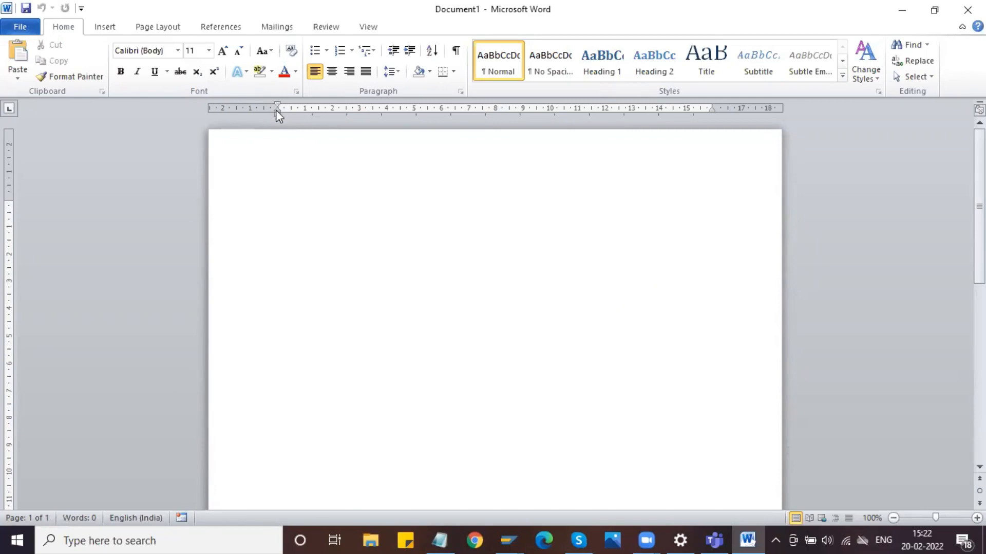
drag(278, 108, 219, 99)
- Apply the Title style to the first line and extend its right indent about 1.29 cm past the margin
mouse_move(714, 114)
mouse_down()
mouse_move(770, 113)
mouse_move(748, 124)
mouse_up()
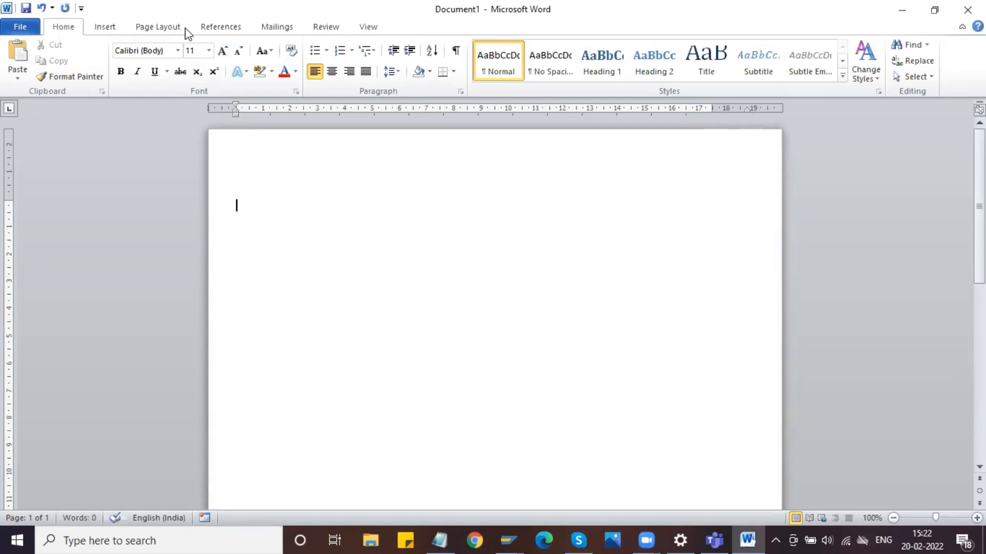
click(706, 61)
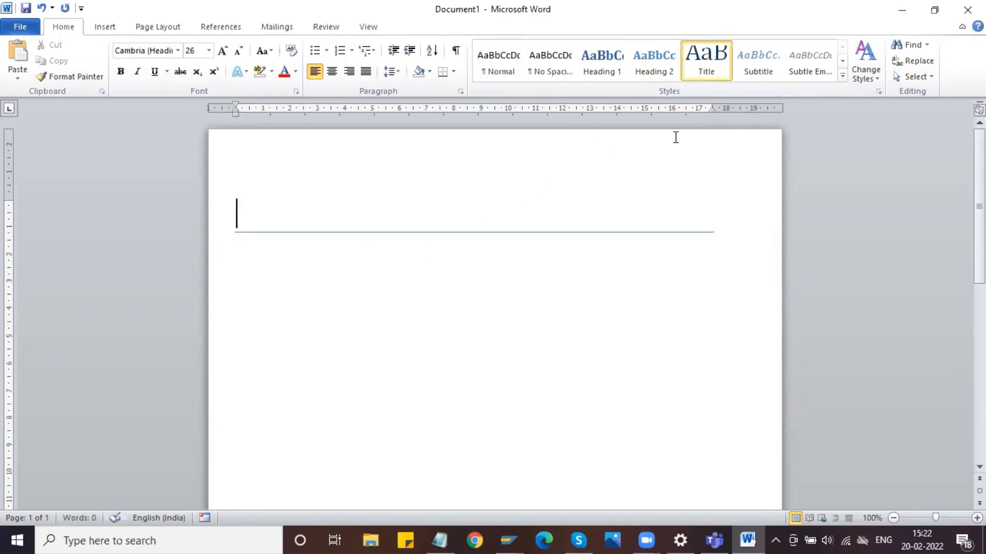
drag(712, 110, 747, 114)
- Save the document to the Desktop as "Scheduling Agreement"
key(ctrl+s)
click(67, 128)
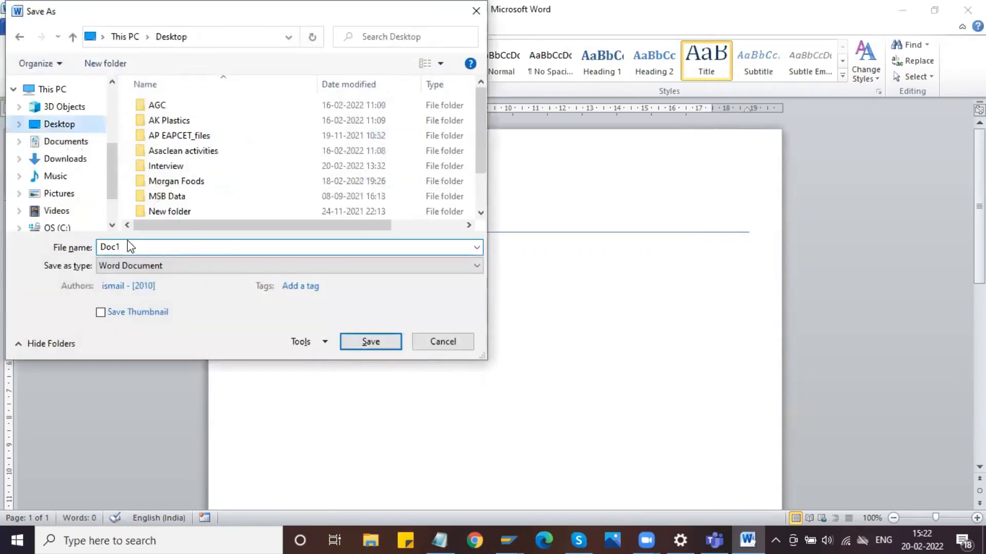
text(Scheduling Agreement)
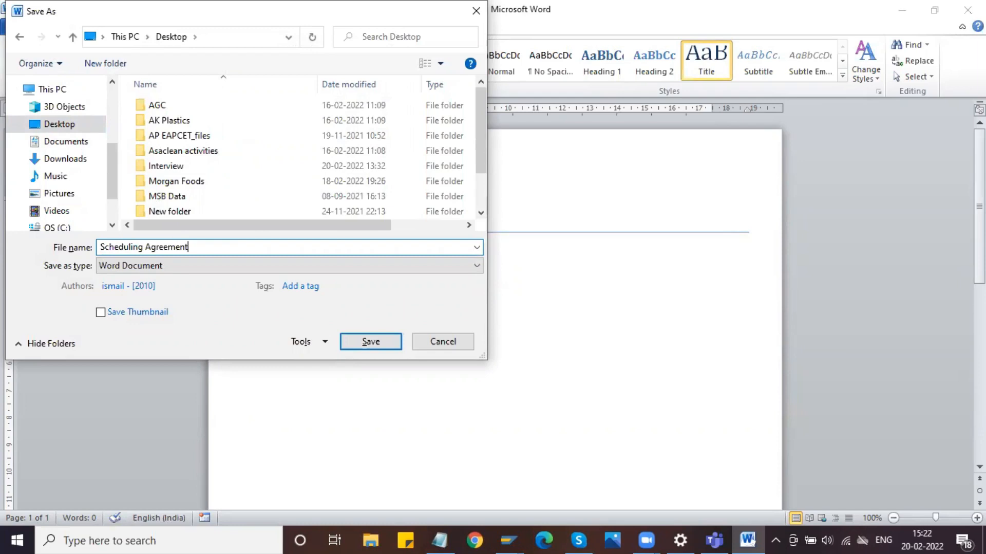
key(Return)
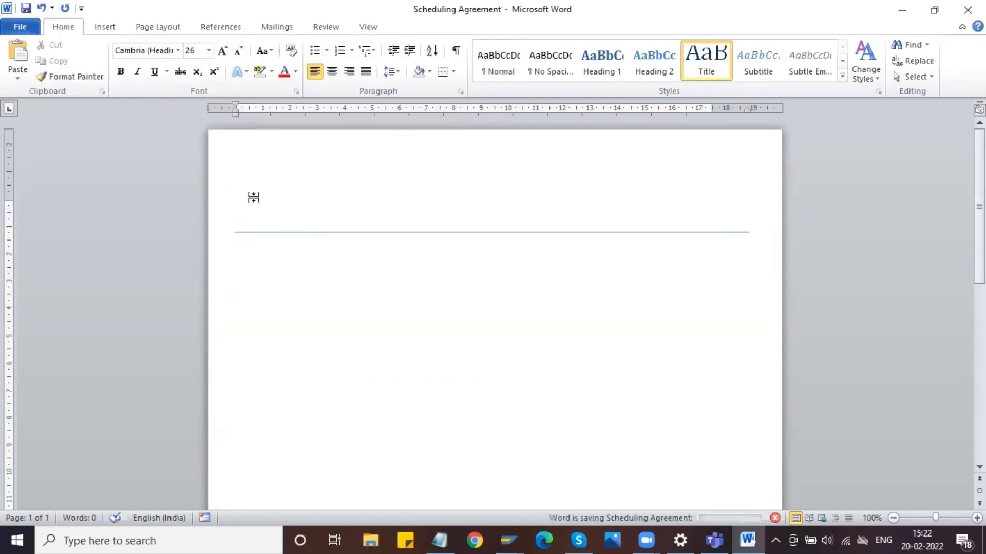
- Enter the title "Scheduling Agreement" on the first line of the document
text(Schedul)
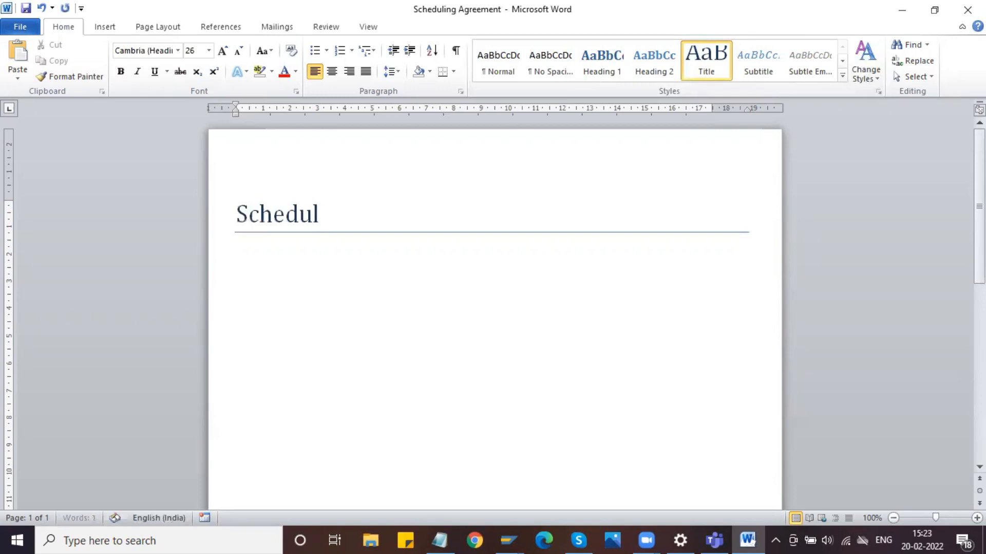
text(ing Agr)
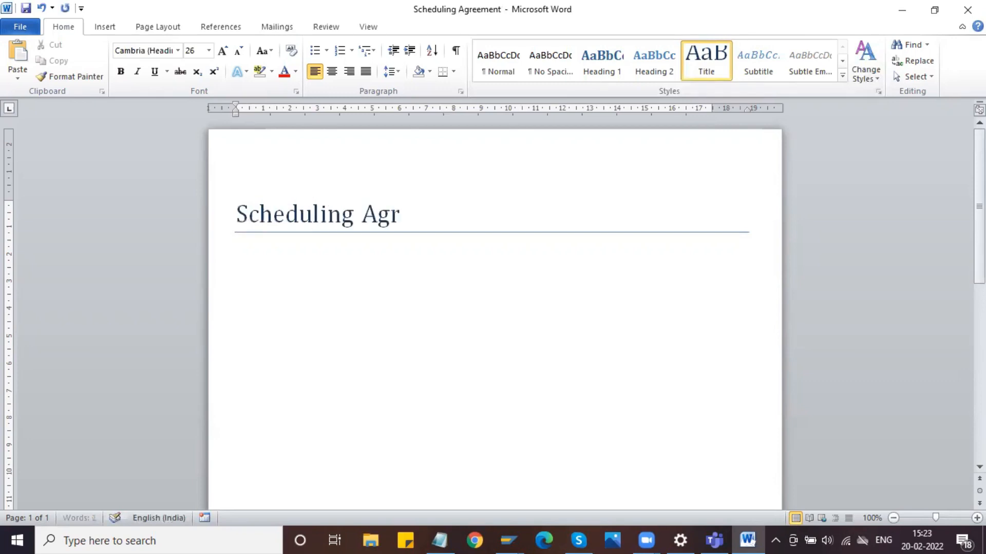
text(eements)
key(BackSpace)
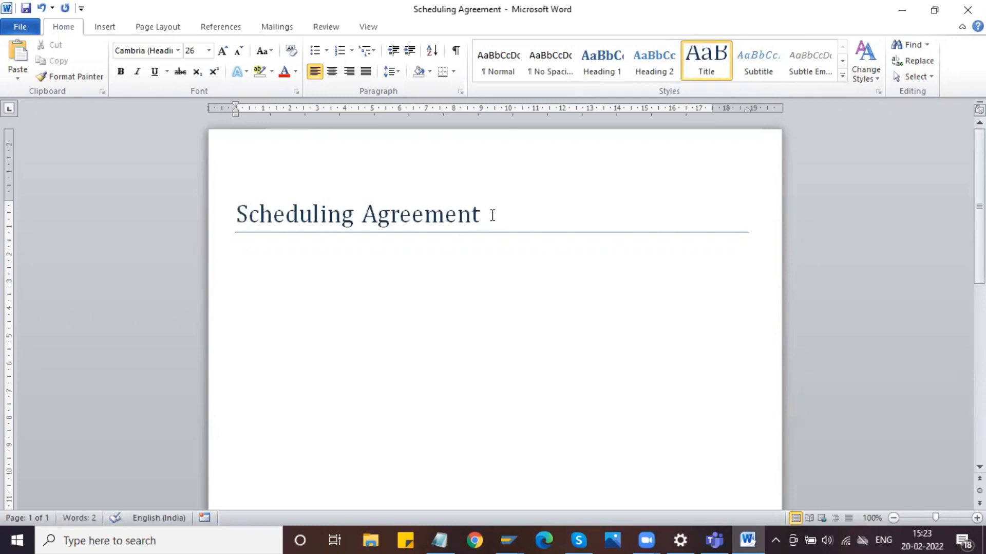
- Centre the title, set its font to Calibri (Body), and save the document
click(190, 235)
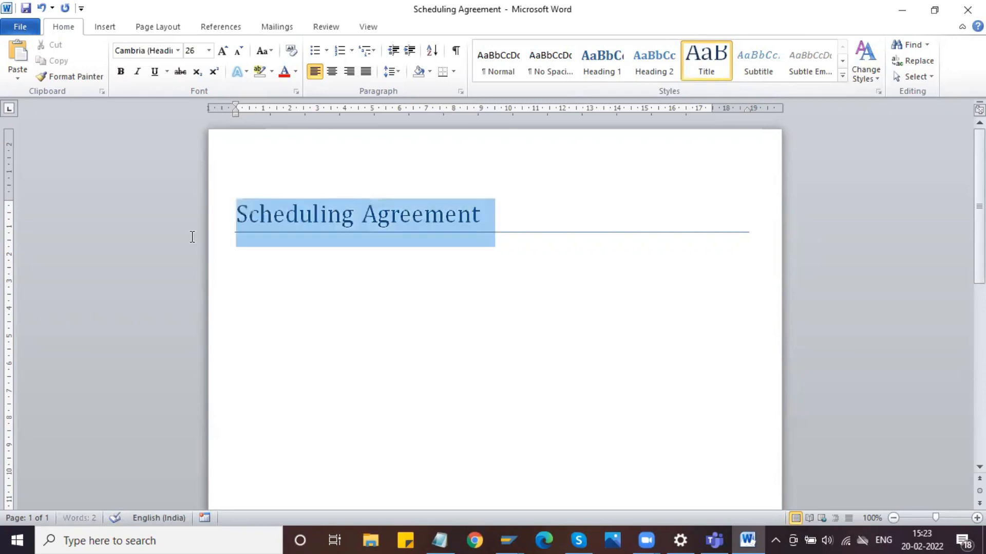
click(332, 71)
click(178, 50)
click(193, 101)
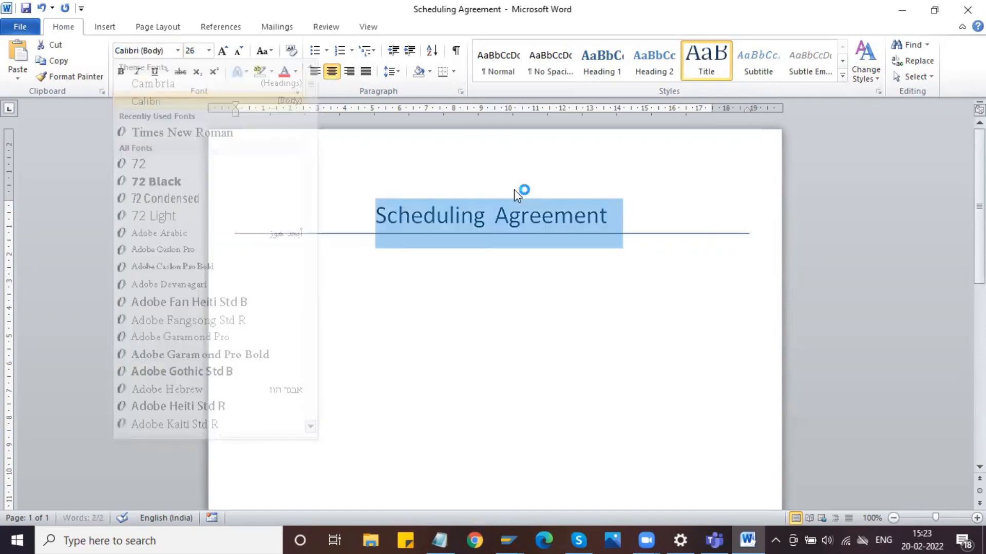
click(621, 222)
key(ctrl+s)
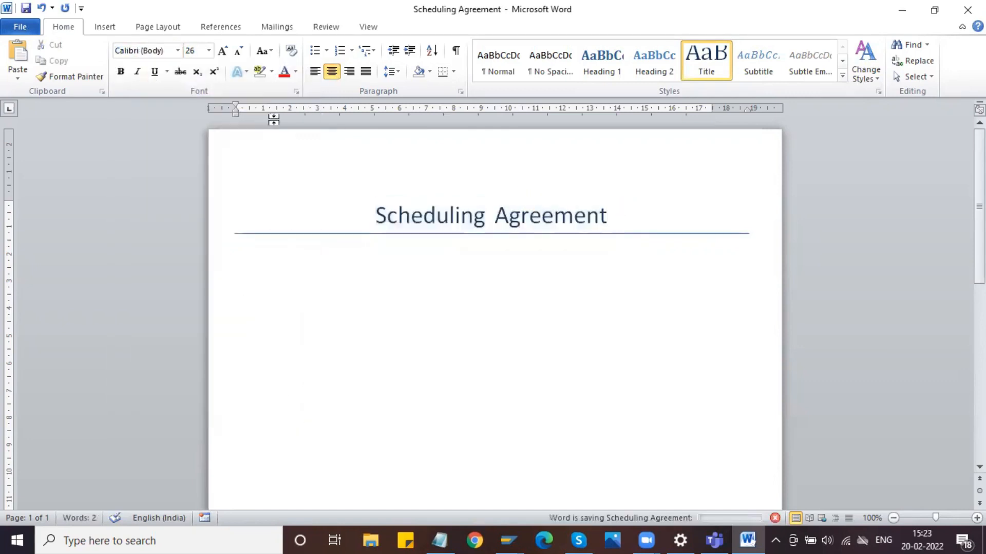
- Add a box page border, 1 pt wide, to the whole document
click(169, 30)
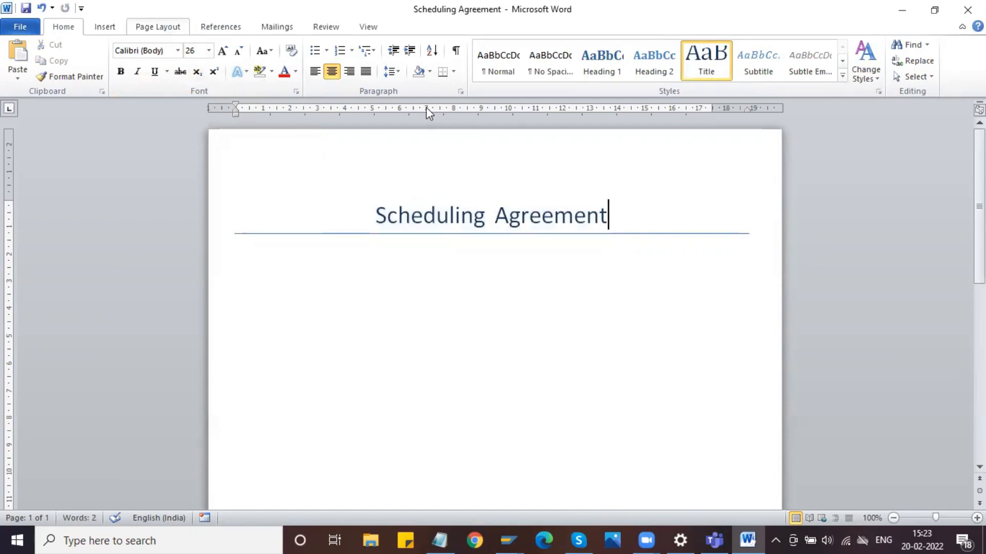
click(409, 63)
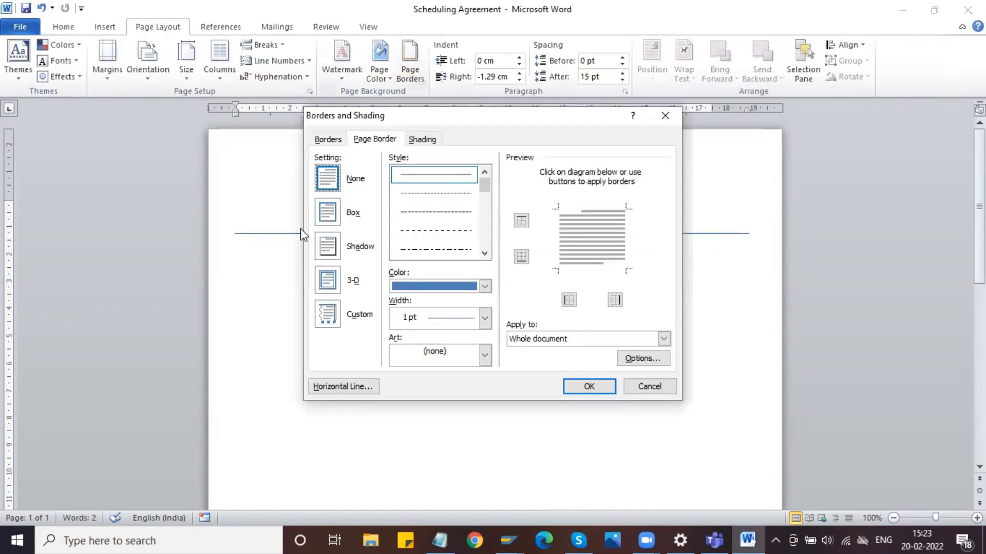
click(331, 218)
click(587, 388)
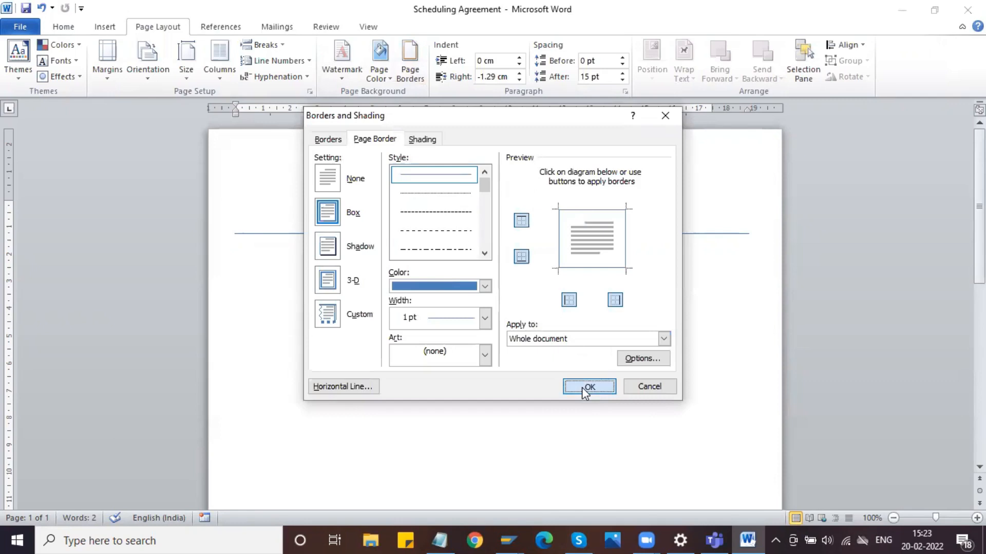
- Add the line "Define Number Ranges:" below the title and start a new line under it
key(Return)
key(alt+Tab)
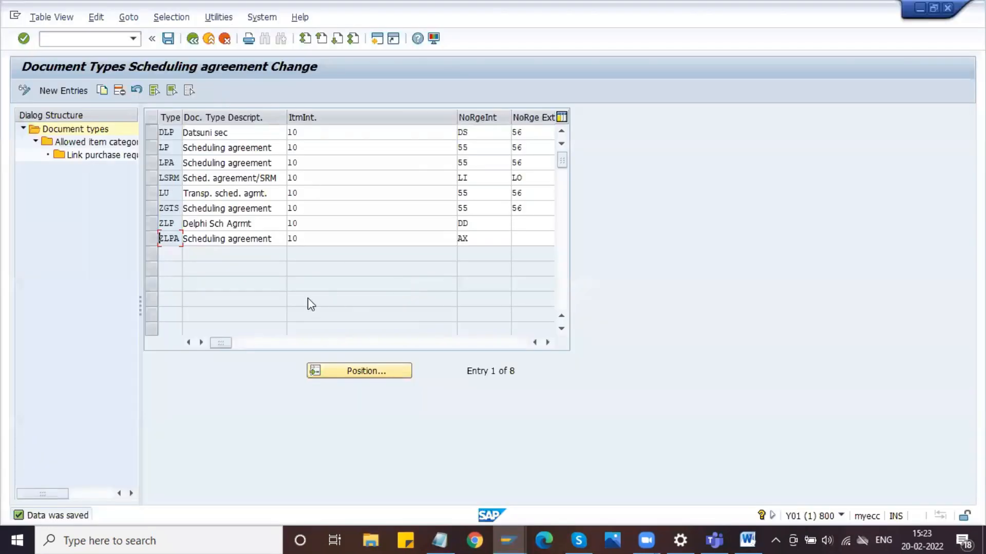
key(alt+Tab)
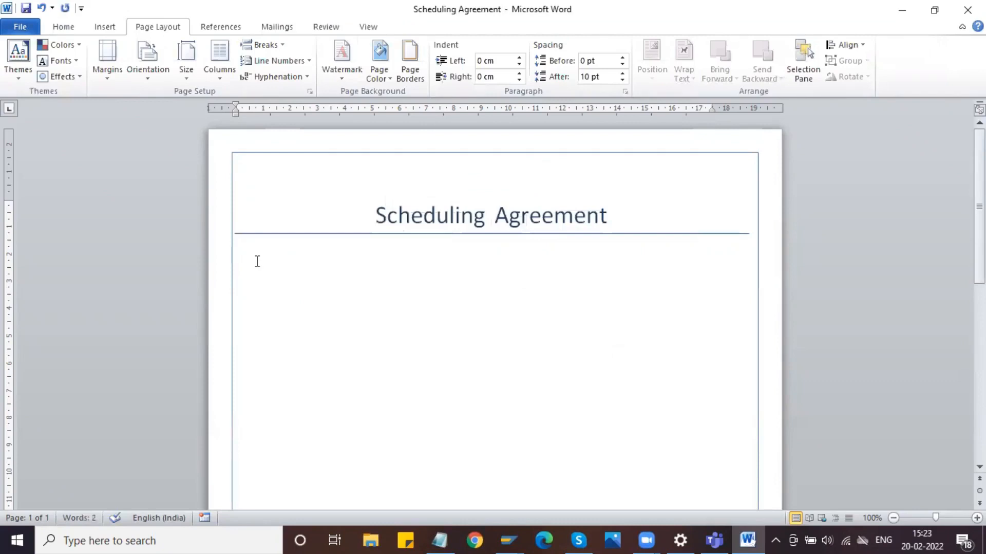
text(Define Number)
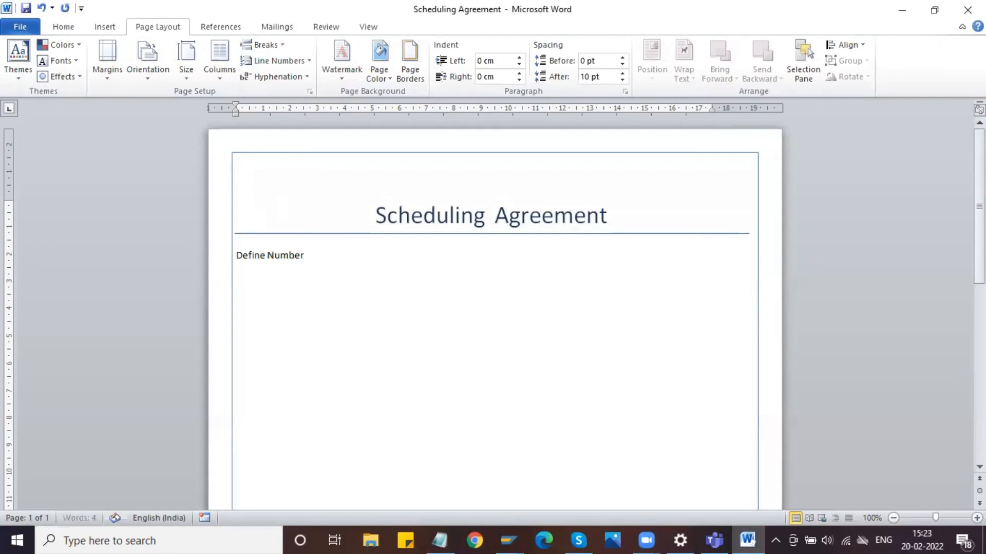
text( Ranges)
key(Left)
key(Left)
key(Left)
key(Left)
key(Left)
key(Left)
key(End)
text(:)
key(Return)
key(alt+Tab)
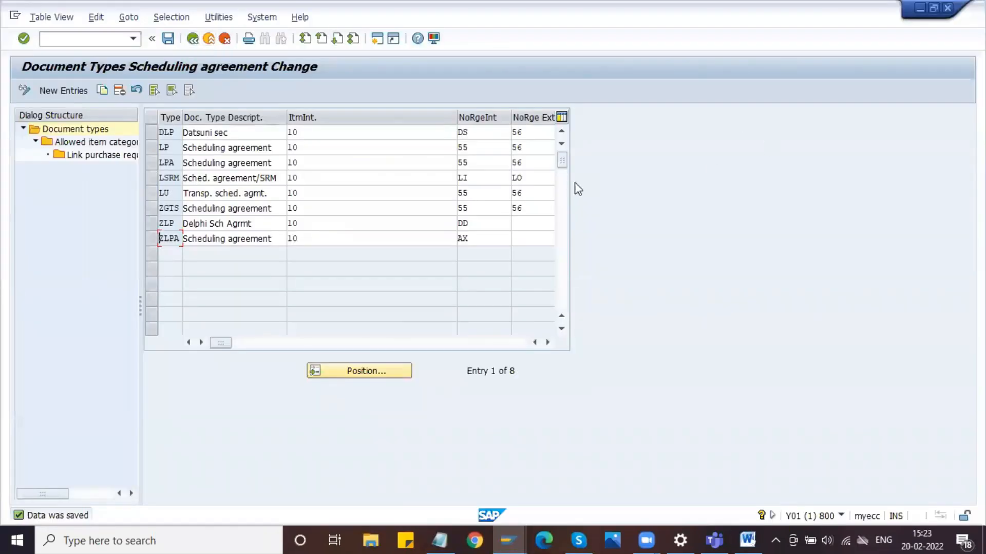
key(Print)
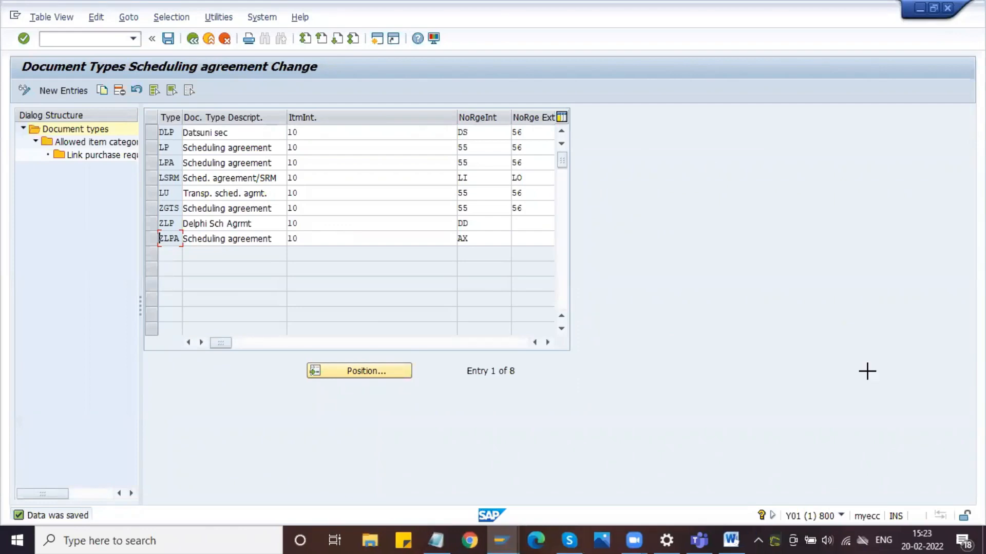
drag(1, 18, 671, 382)
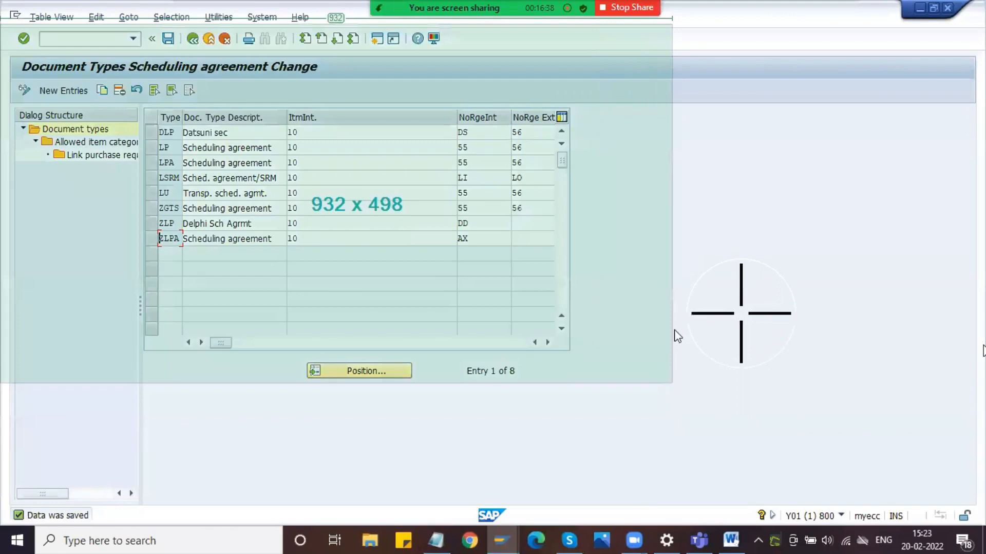
click(674, 350)
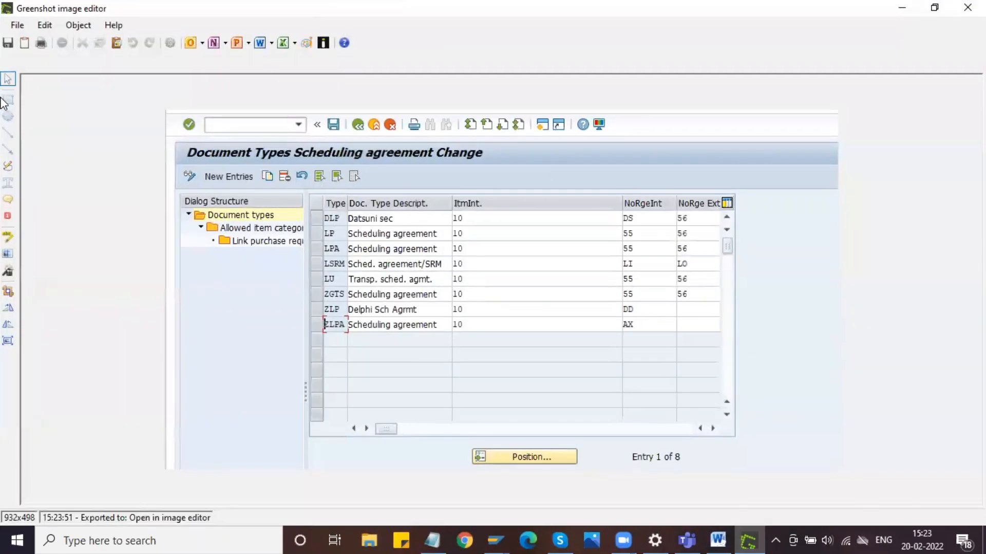
click(7, 100)
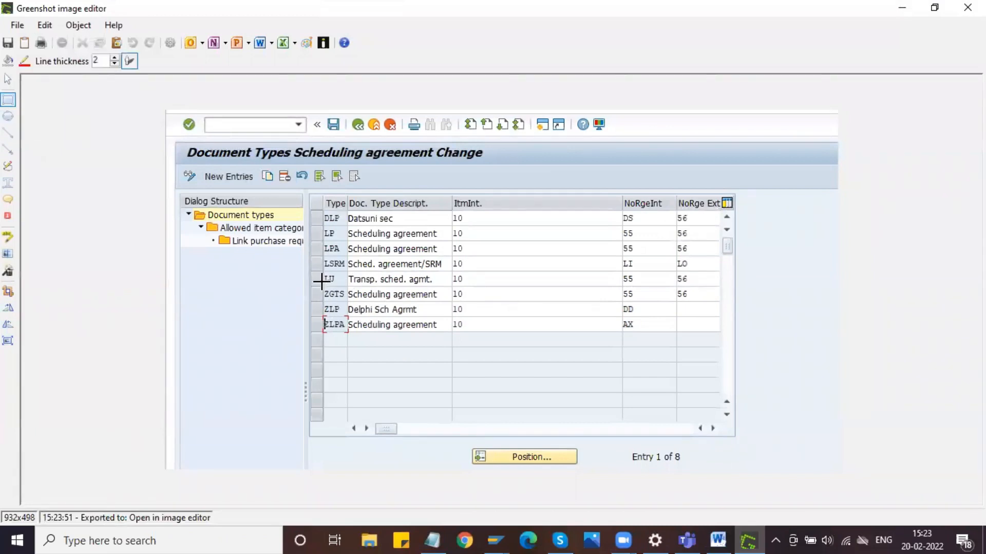
drag(318, 301, 683, 338)
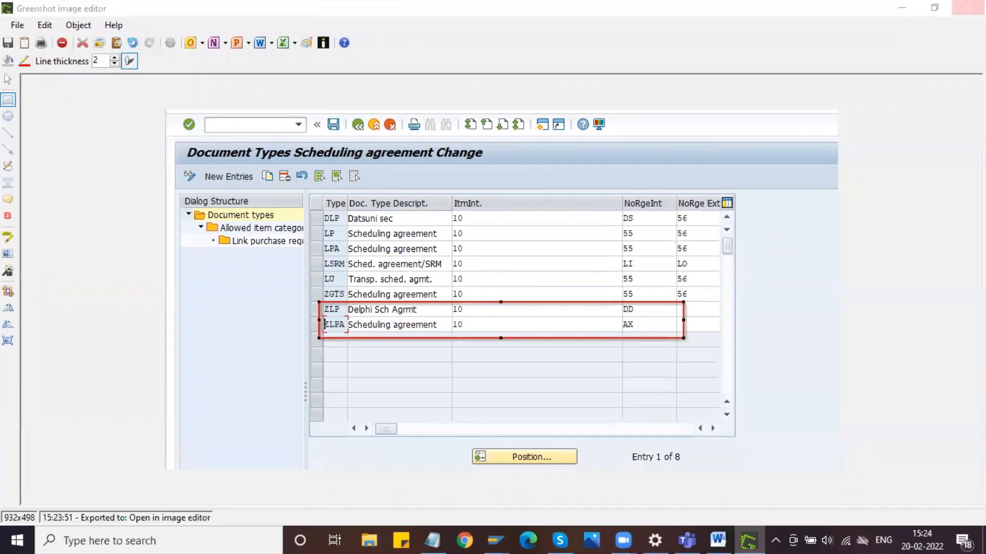
click(969, 7)
click(499, 324)
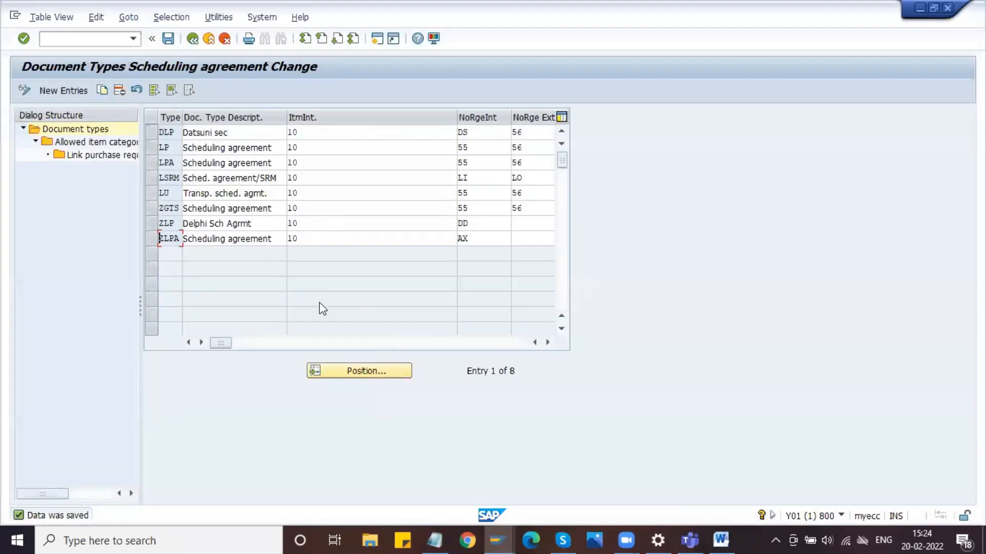
- Change the description of document type ZLPA to "Delphi Sch Agmt-REL"
click(184, 239)
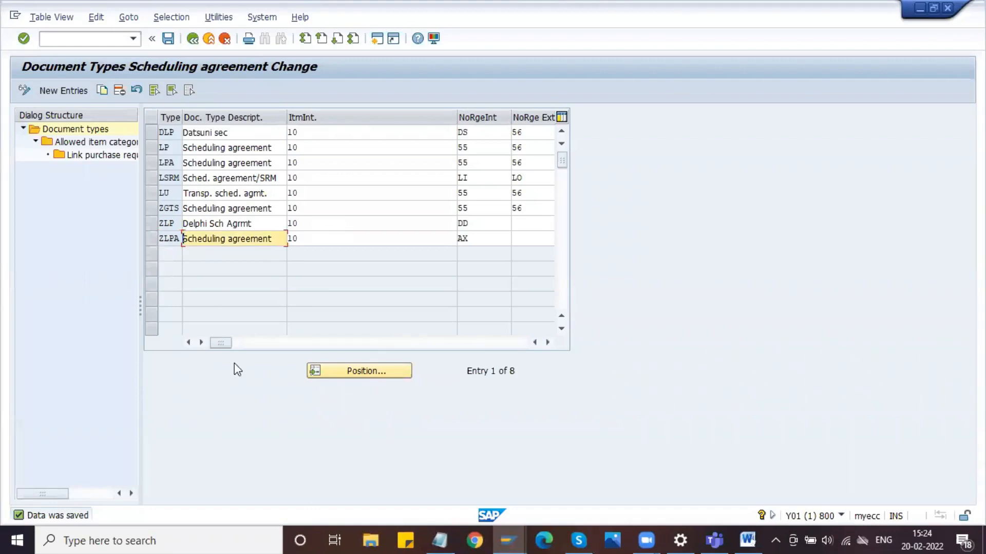
click(257, 222)
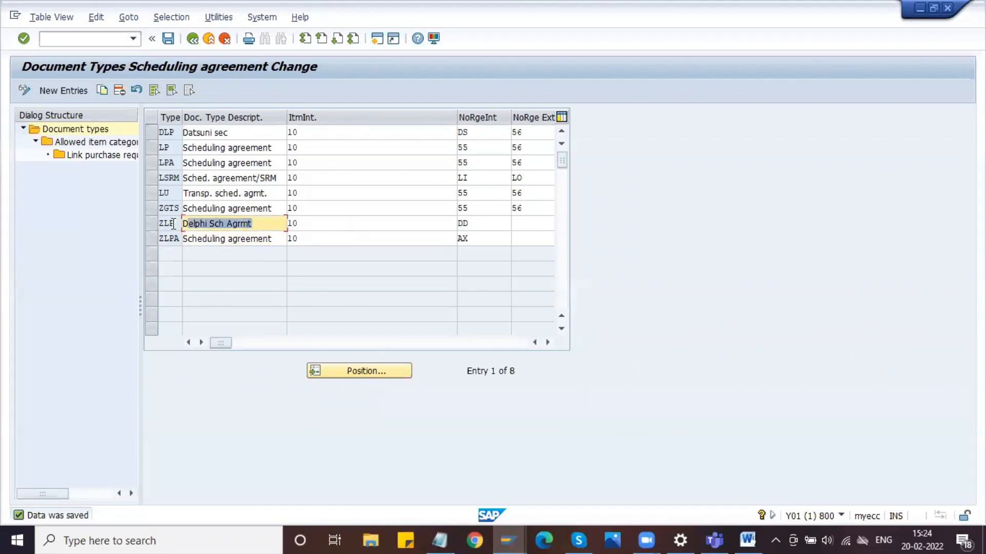
key(Down)
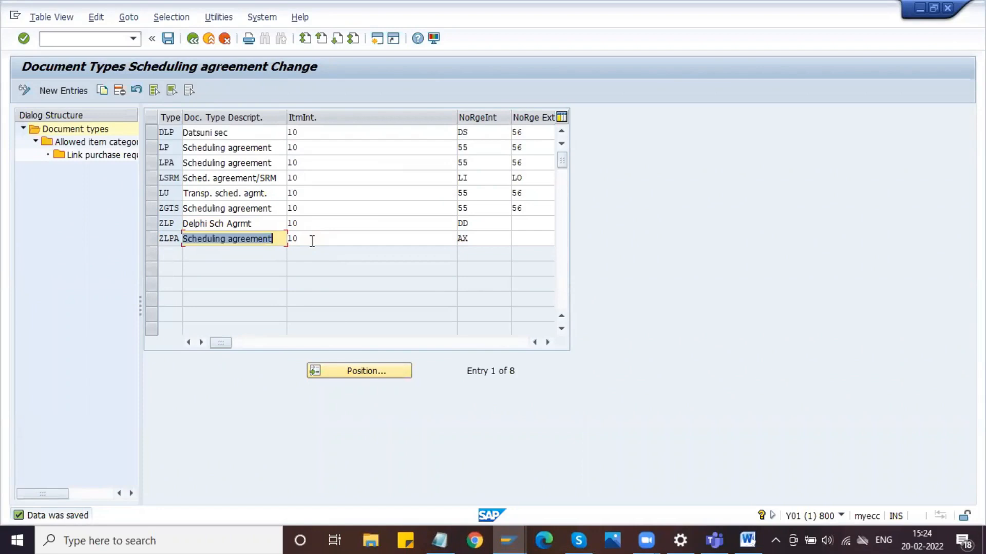
text(Delphi Sch Agrmt)
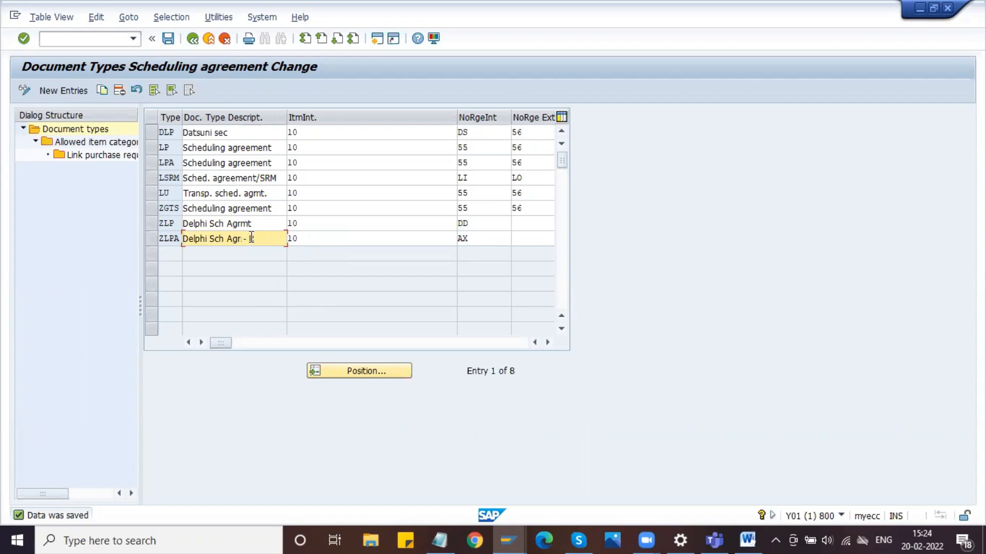
text(MT)
key(BackSpace)
text(rmt)
key(ctrl+a)
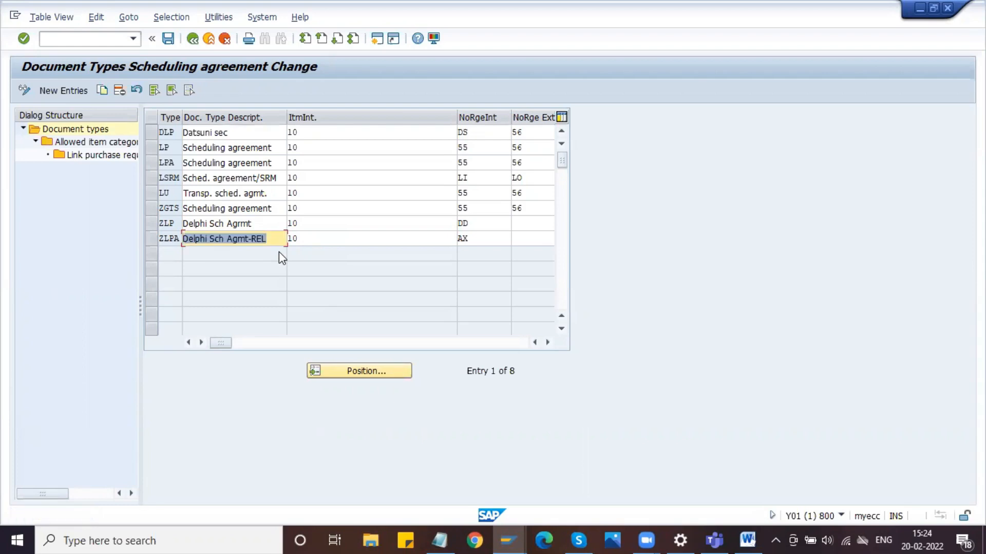
- Set the internal number range of document type ZLPA to DD
click(440, 237)
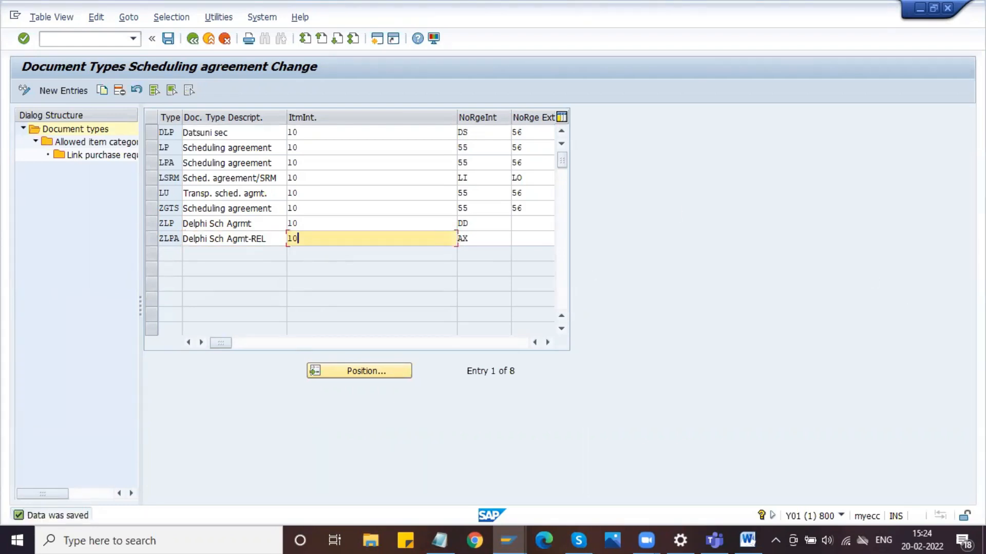
key(Tab)
key(BackSpace)
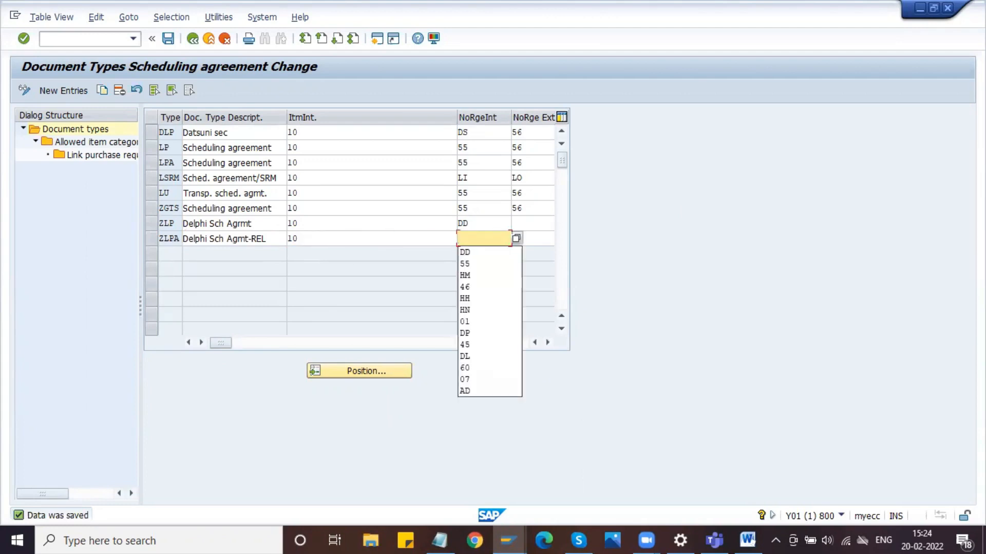
text(DD)
key(Return)
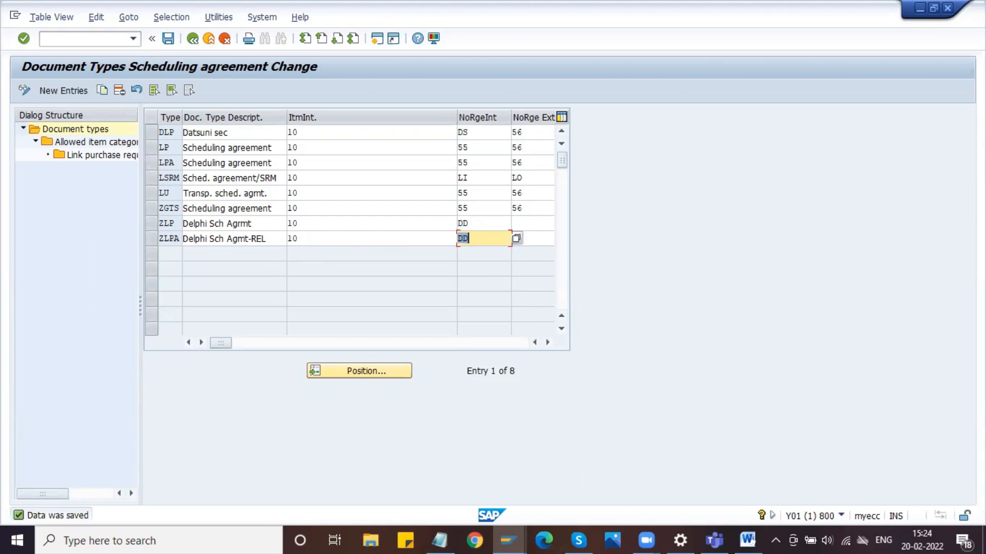
- Capture the document types table with its header, about 914 x 504 pixels, and open it in the Greenshot image editor
key(Print)
drag(12, 31, 663, 393)
click(801, 350)
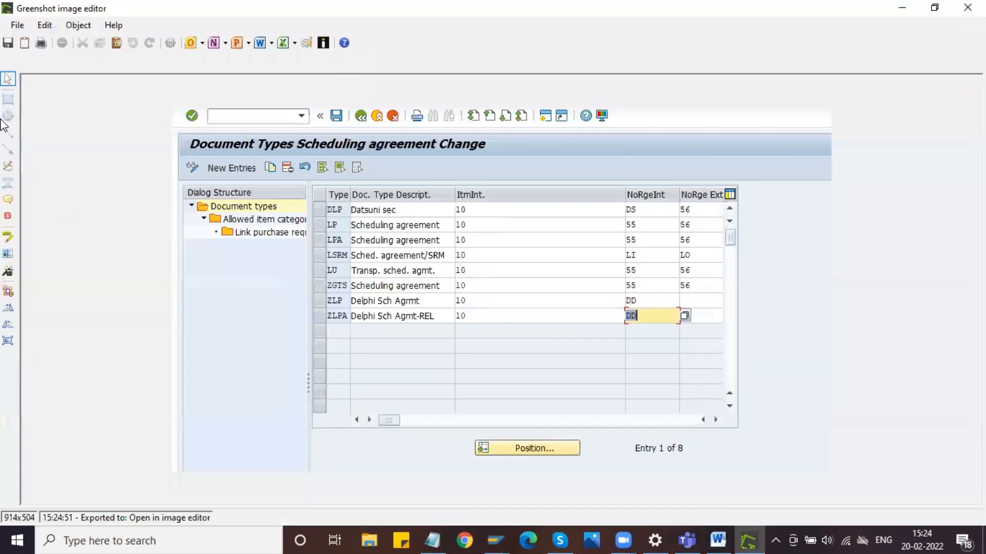
- Outline the ZLP and ZLPA rows with one red rectangle and copy the annotated picture to the clipboard
click(7, 99)
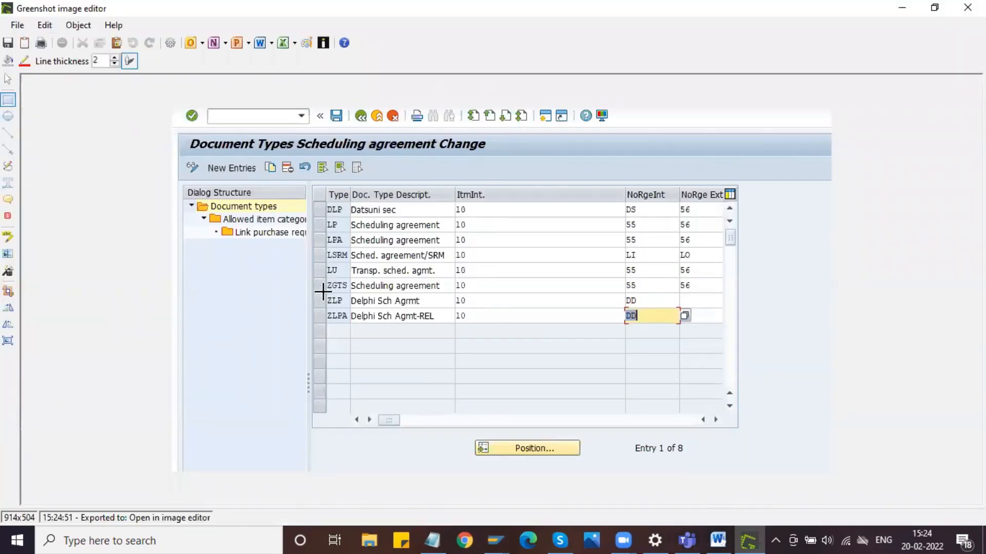
drag(323, 293, 678, 325)
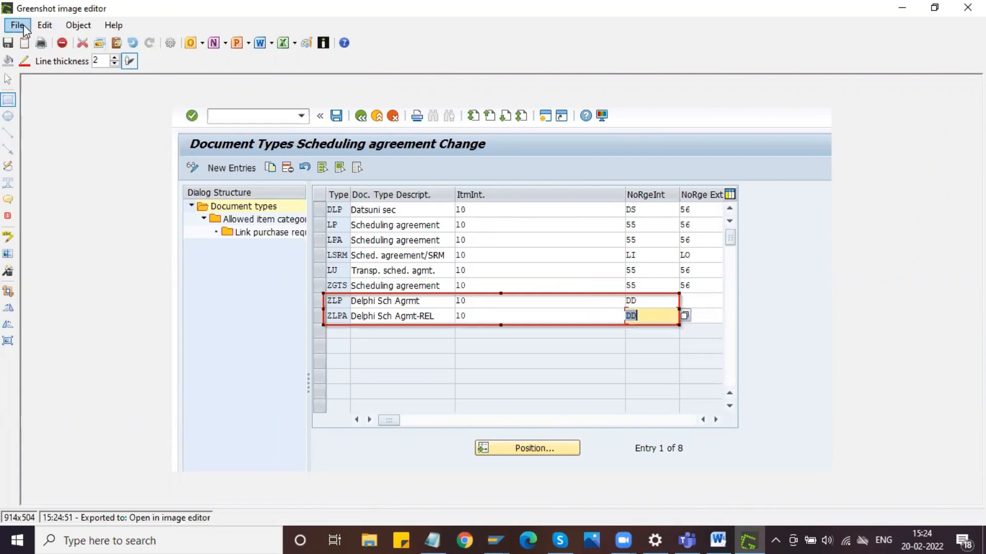
click(17, 25)
click(48, 73)
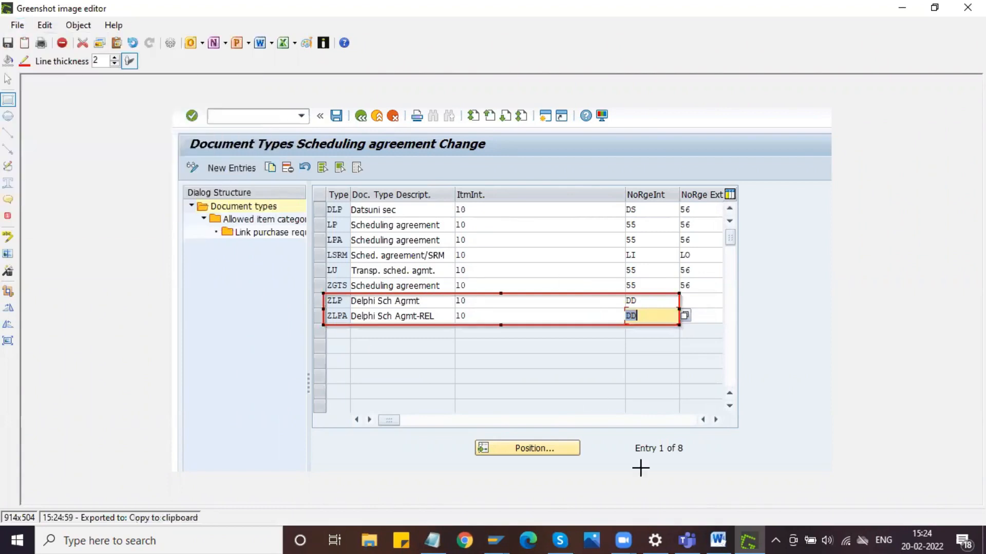
- Paste the picture into the Word document below "Define Number Ranges:" and centre it, closing the Greenshot editor
click(718, 540)
key(Return)
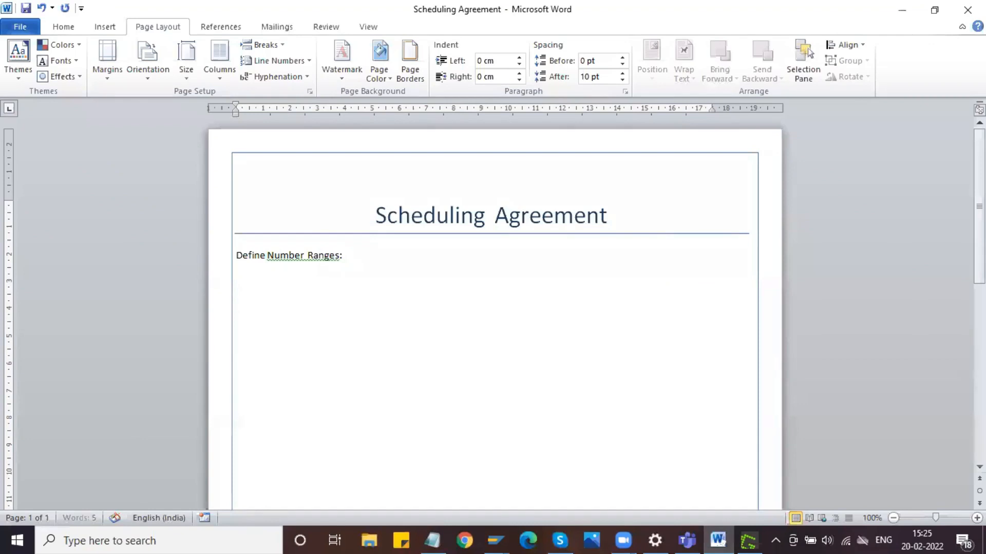
key(ctrl+v)
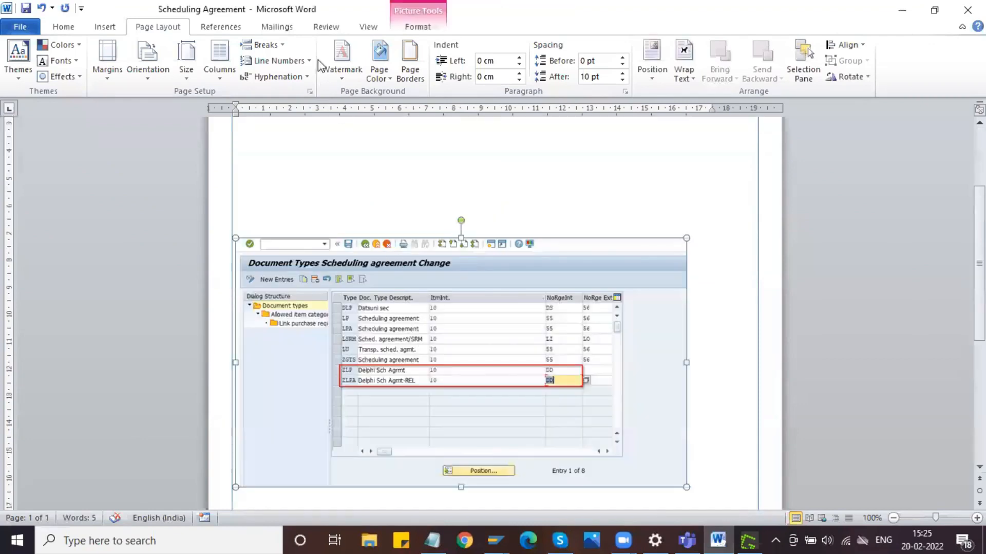
click(65, 27)
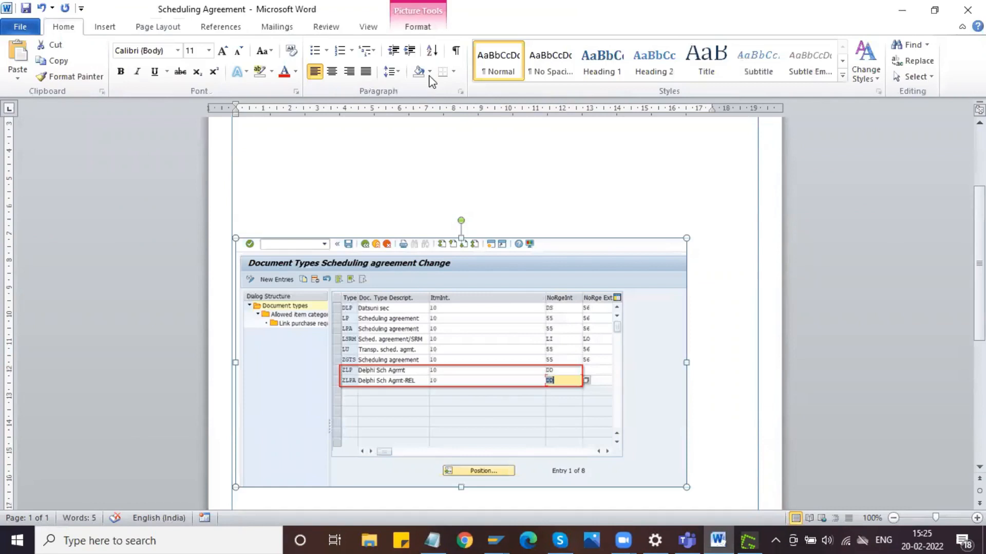
click(331, 71)
key(alt+Tab)
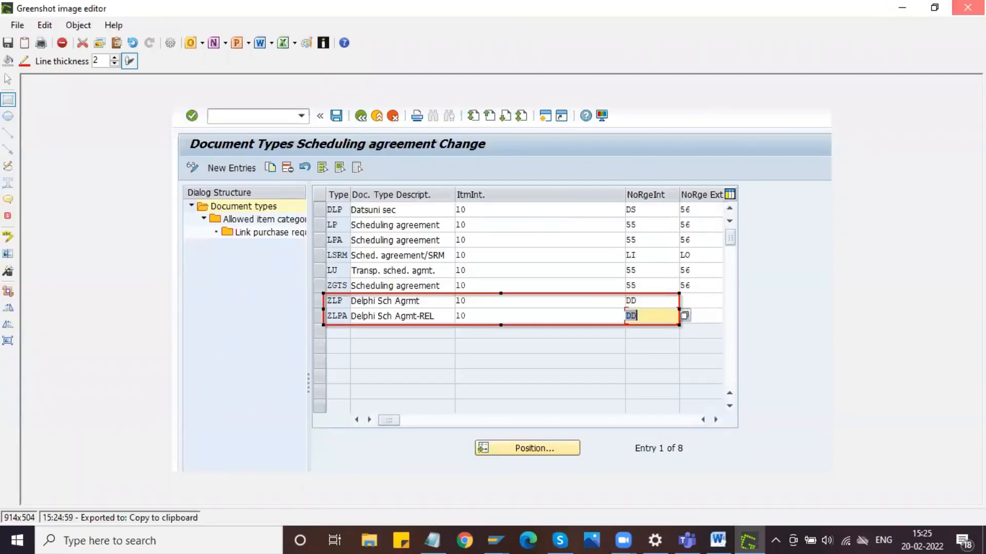
click(968, 8)
- Return to the SAP implementation guide and select Materials Management, Purchasing, Scheduling Agreement and Define Number Ranges in the structure
mouse_move(510, 531)
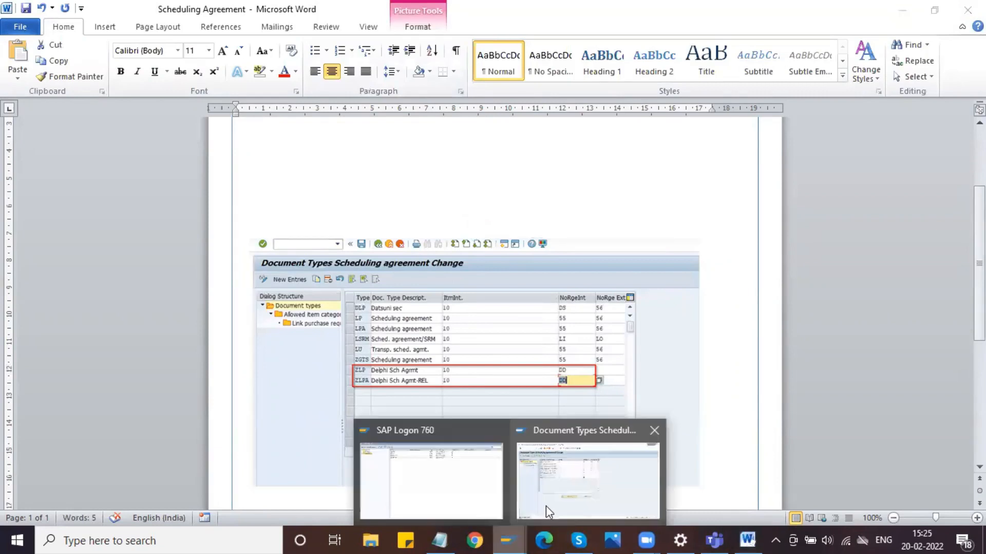
click(546, 505)
click(194, 40)
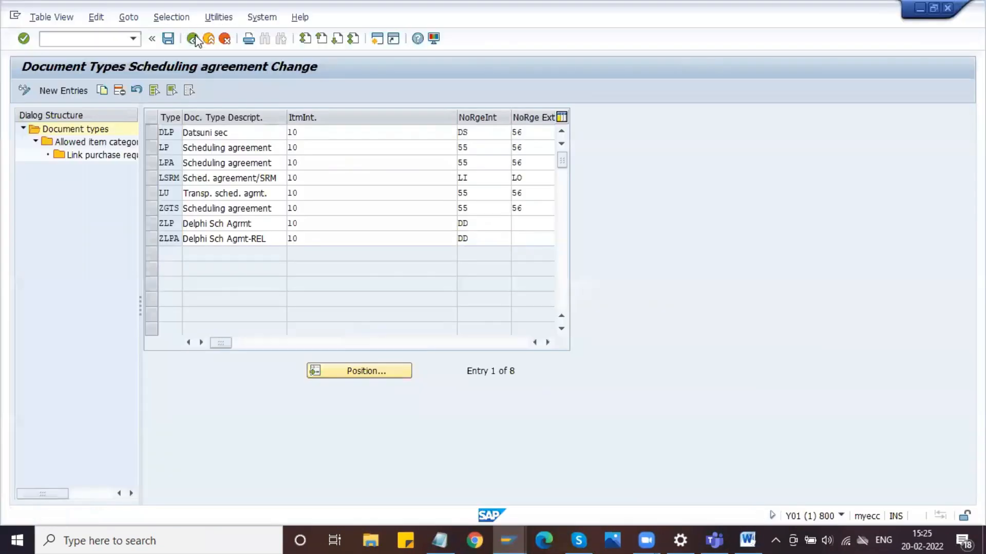
scroll(116, 203, up, 3)
click(109, 156)
click(105, 198)
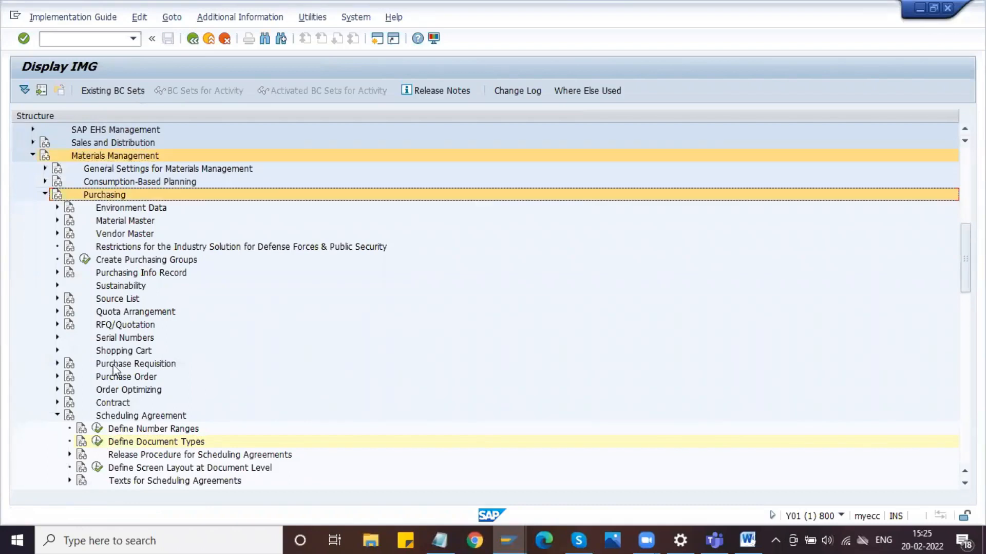
click(129, 417)
click(140, 431)
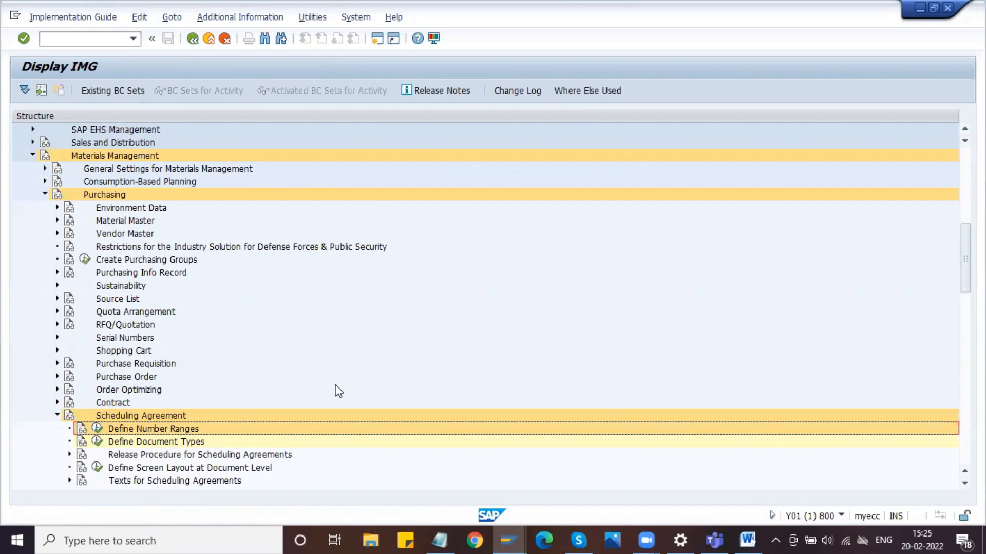
- Switch to the Word document, add a "Path:" line under "Define Number Ranges:" and paste the copied structure nodes after it
key(alt+Tab)
scroll(374, 209, up, 5)
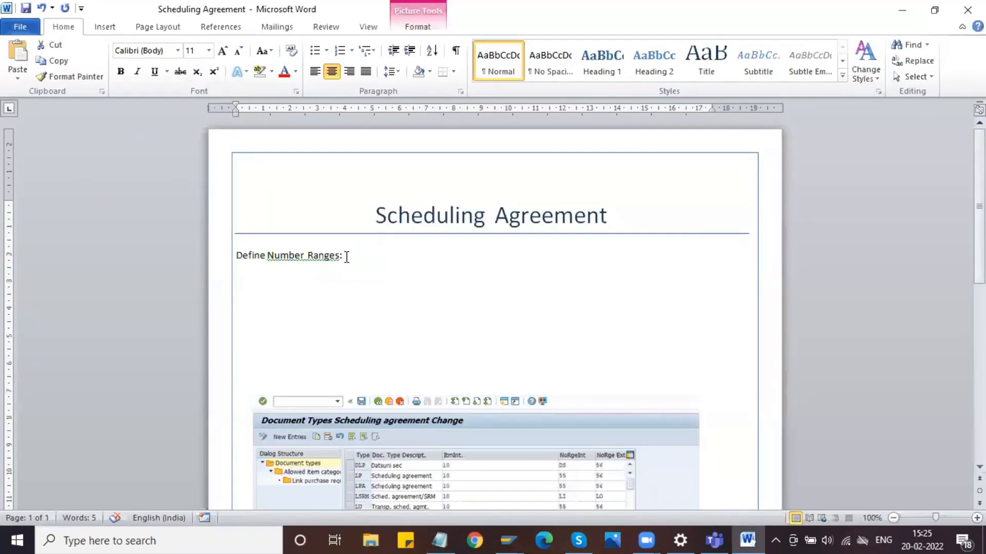
click(347, 257)
key(Return)
text(Path:)
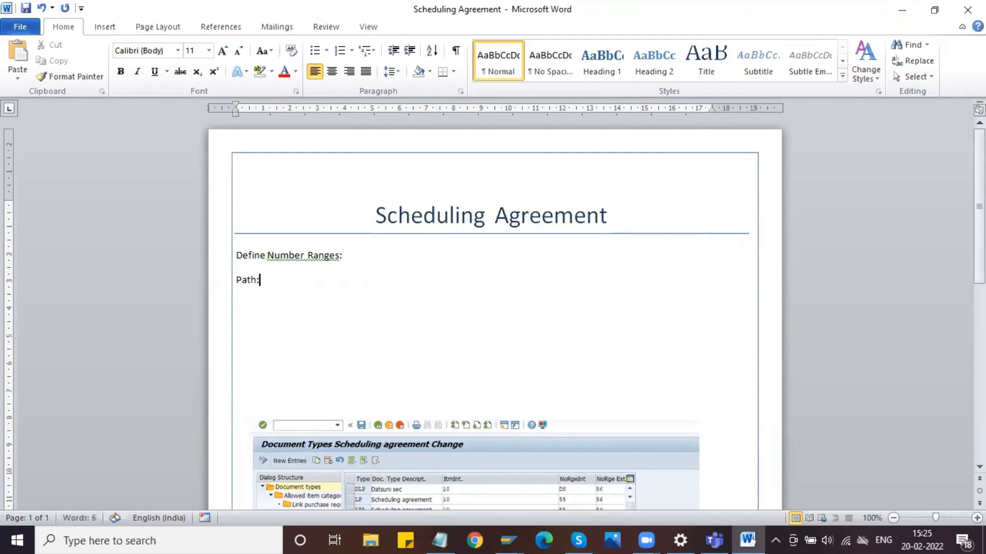
text(Materials Management Purchasing Scheduling Agreement Define Number Ranges)
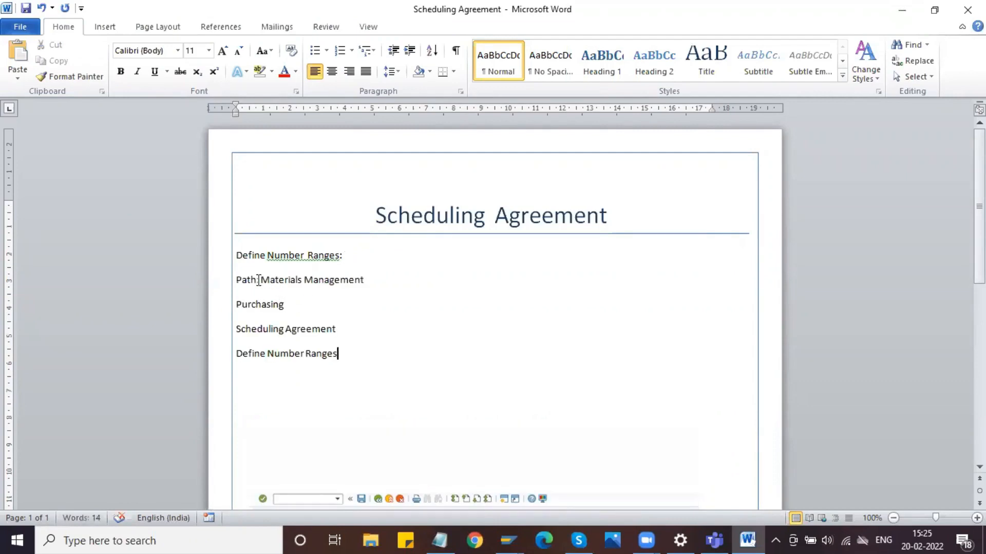
- Prefix the path with "SPRO-IMG-" and join Materials Management, Purchasing, Scheduling Agreement and Define Number Ranges into one hyphen-separated line
click(260, 280)
text(SPRO-)
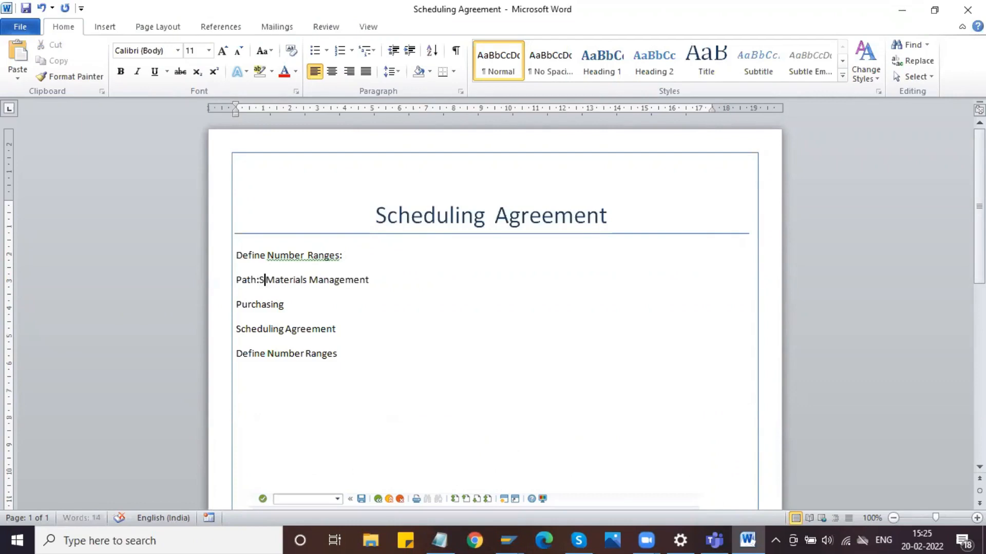
text(IMG-)
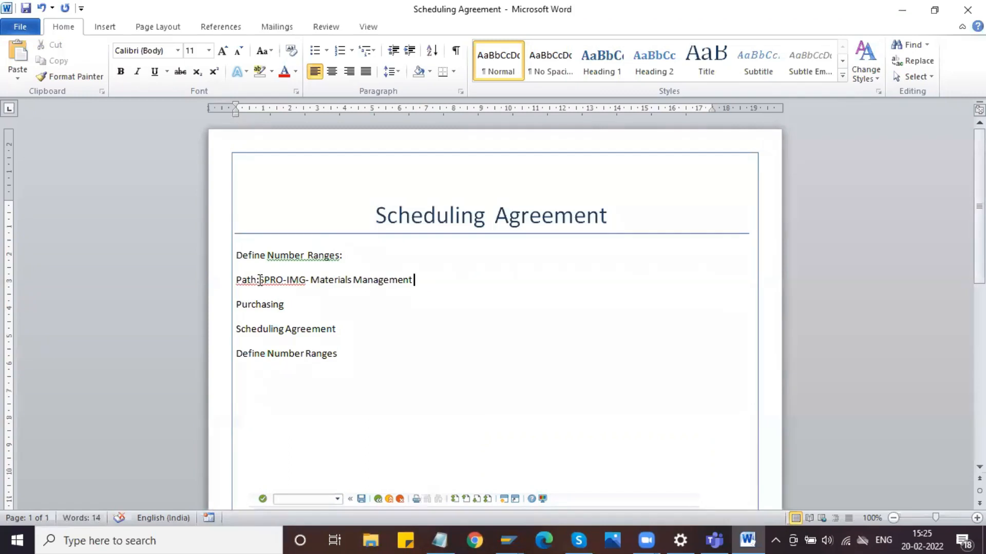
key(End)
text(-)
key(Delete)
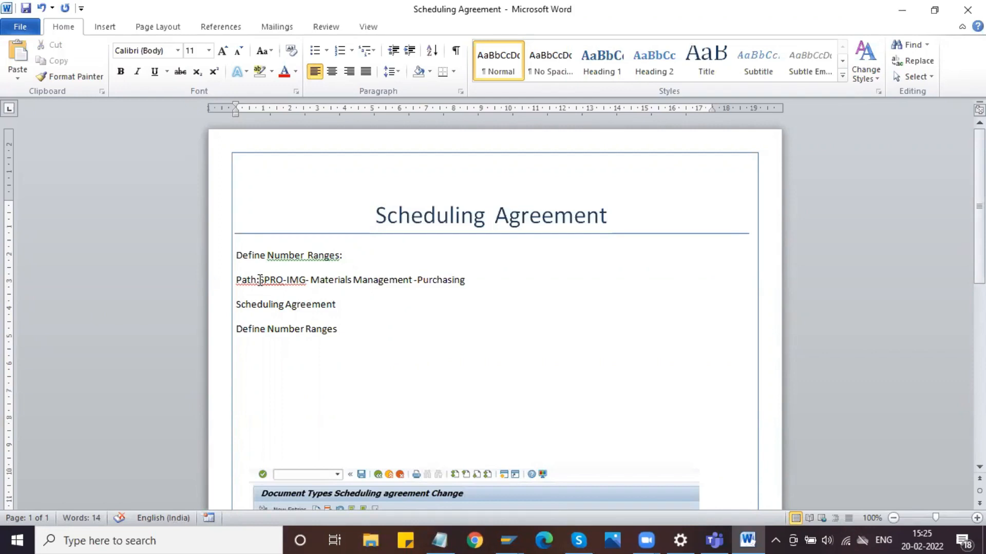
text(-)
key(Delete)
key(End)
text(-)
key(Delete)
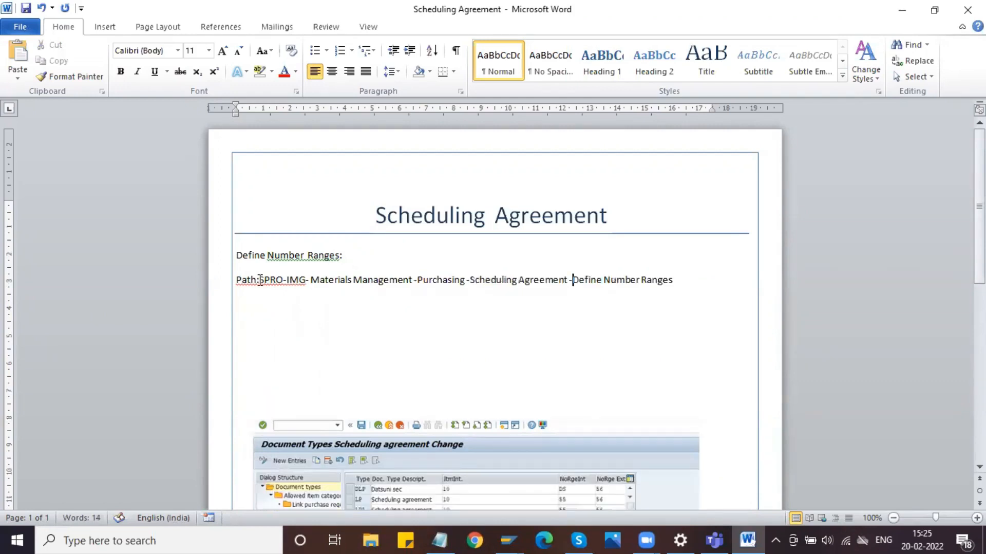
- Separate the "Path:" label from SPRO with a space, make the label bold and add an empty line below the path
click(263, 281)
key(shift+Left)
key(shift+Left)
key(shift+Left)
key(shift+Left)
key(shift+Left)
key(shift+Left)
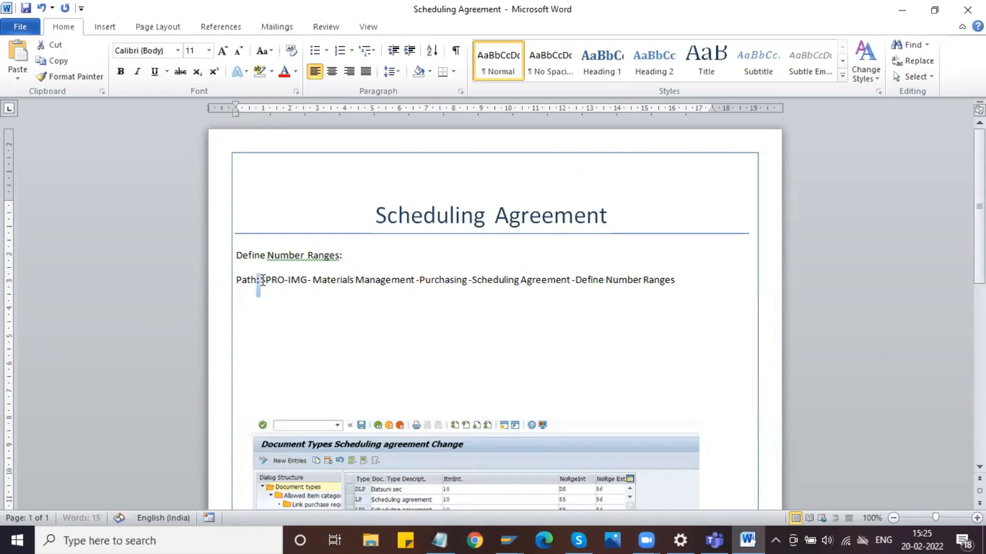
key(ctrl+b)
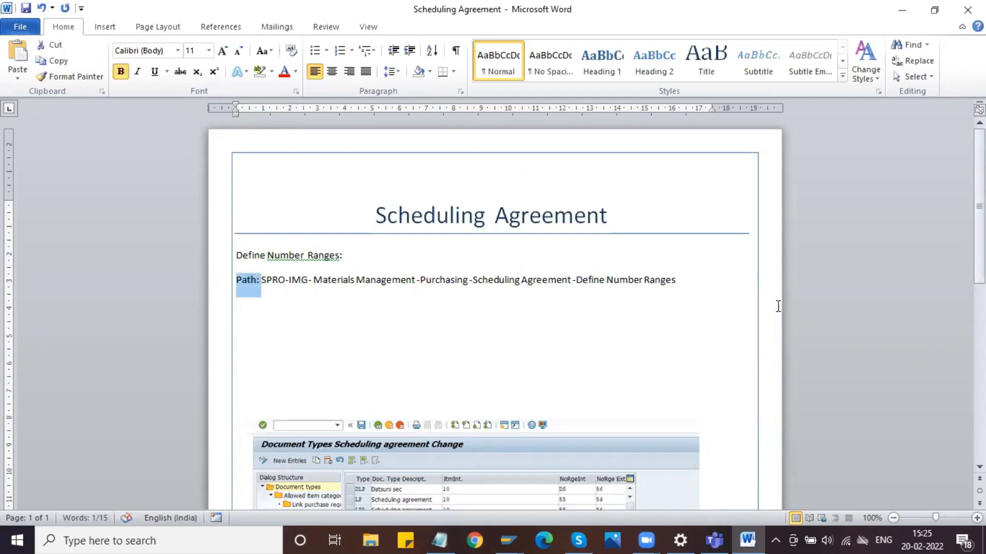
click(687, 283)
key(Return)
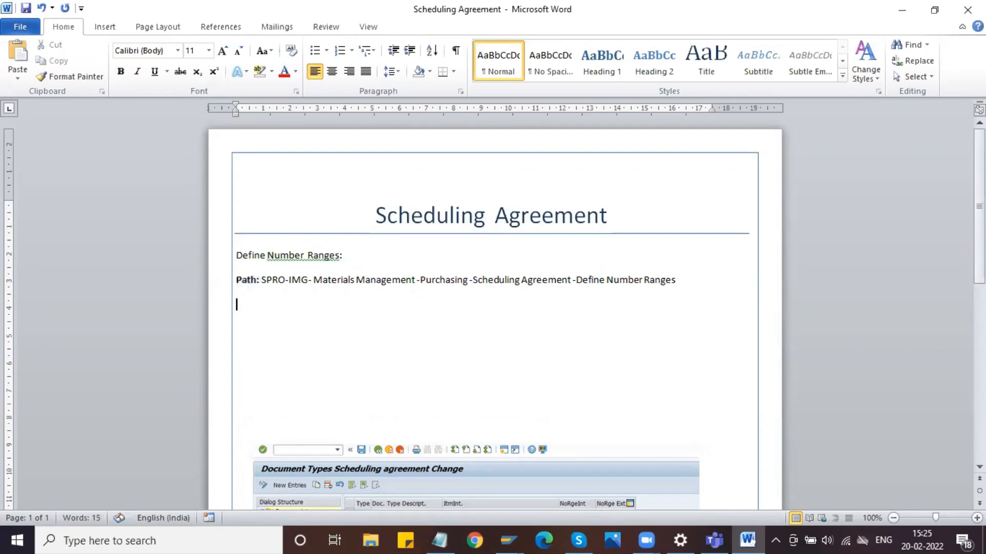
- Switch to SAP, execute Define Number Ranges, display the purchasing document intervals and select the DD row
key(alt+Tab)
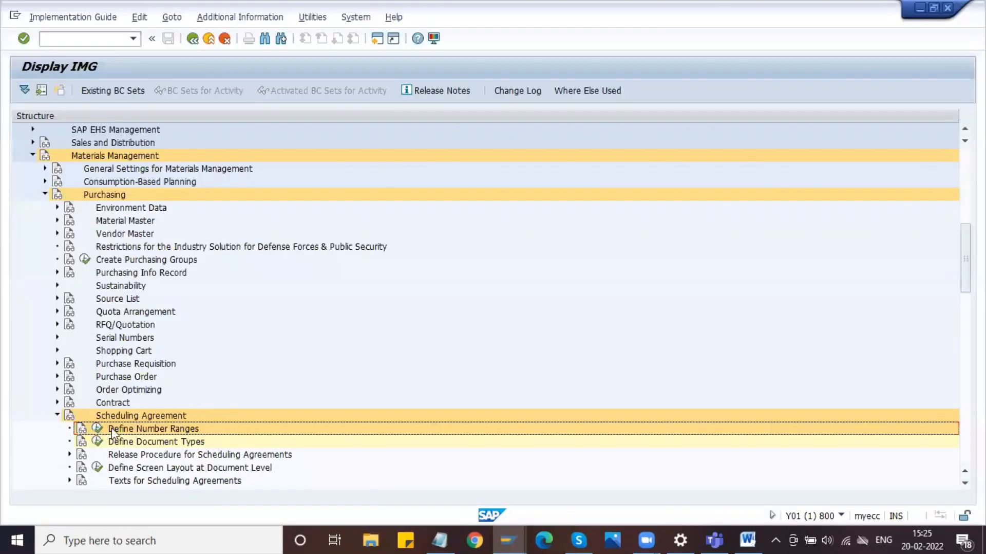
click(97, 430)
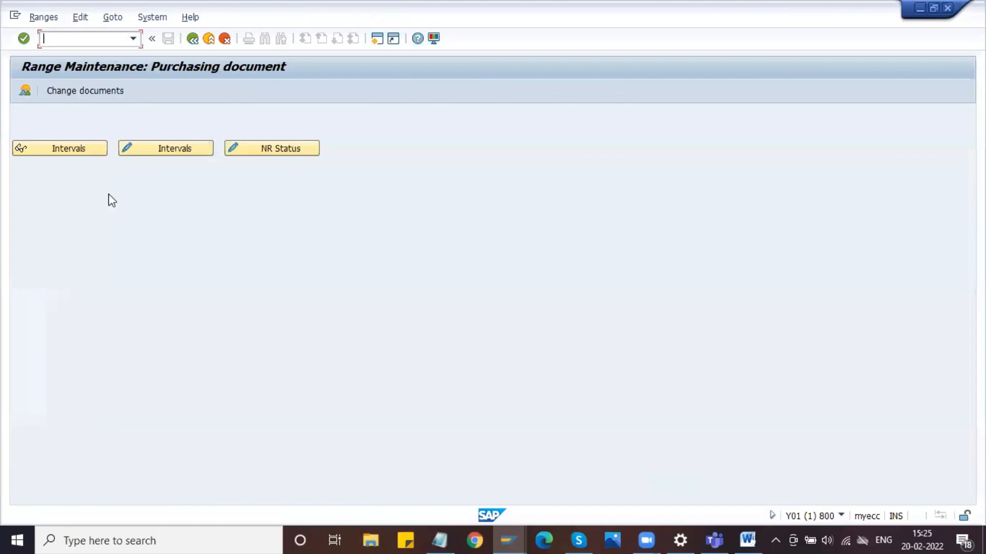
click(94, 147)
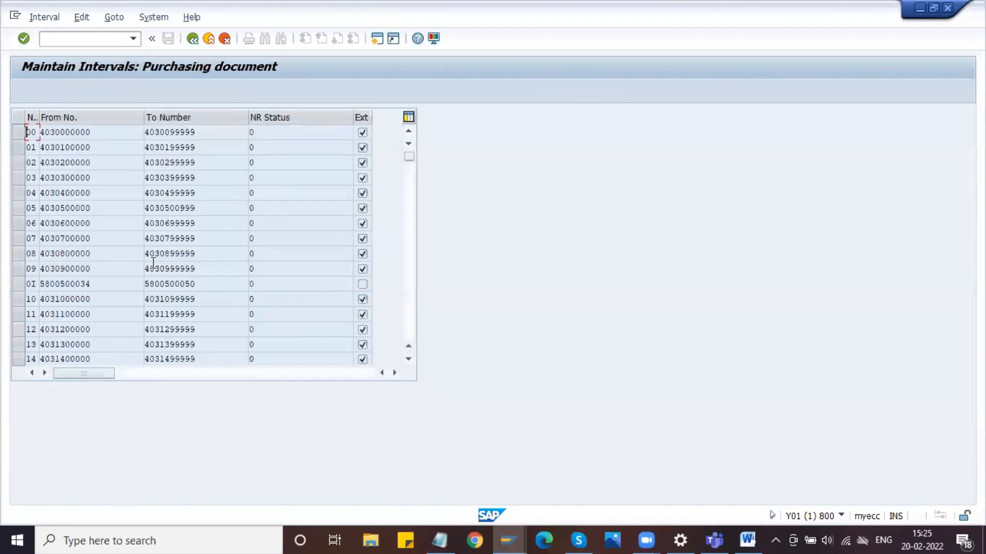
scroll(154, 262, down, 15)
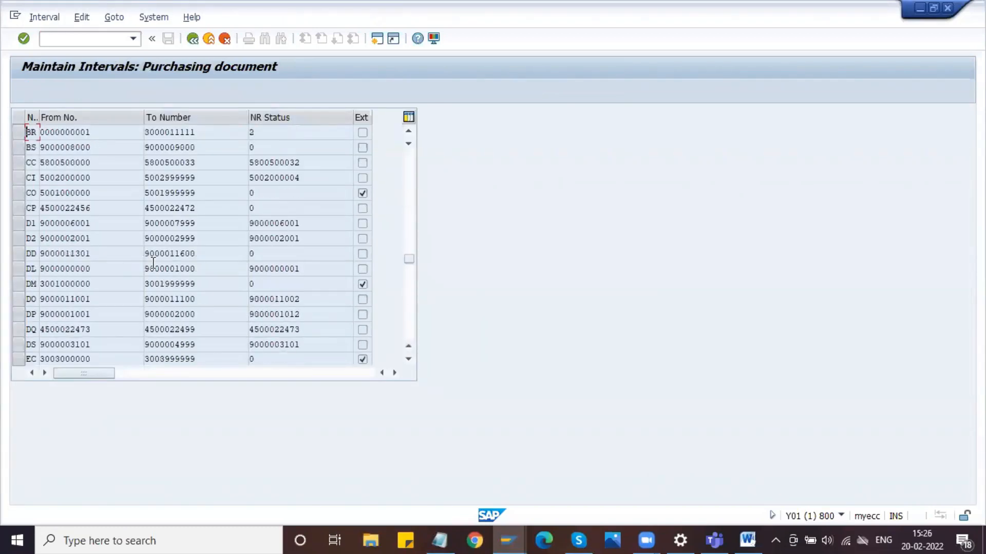
click(301, 254)
key(Insert)
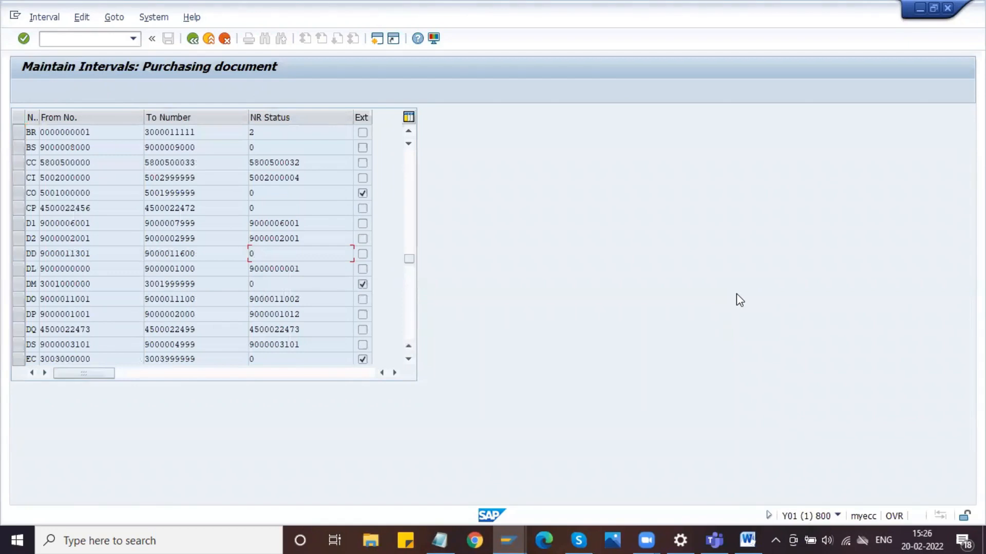
- Capture the intervals table with its header, about 653 x 331 pixels, and open it in the Greenshot image editor
key(Print)
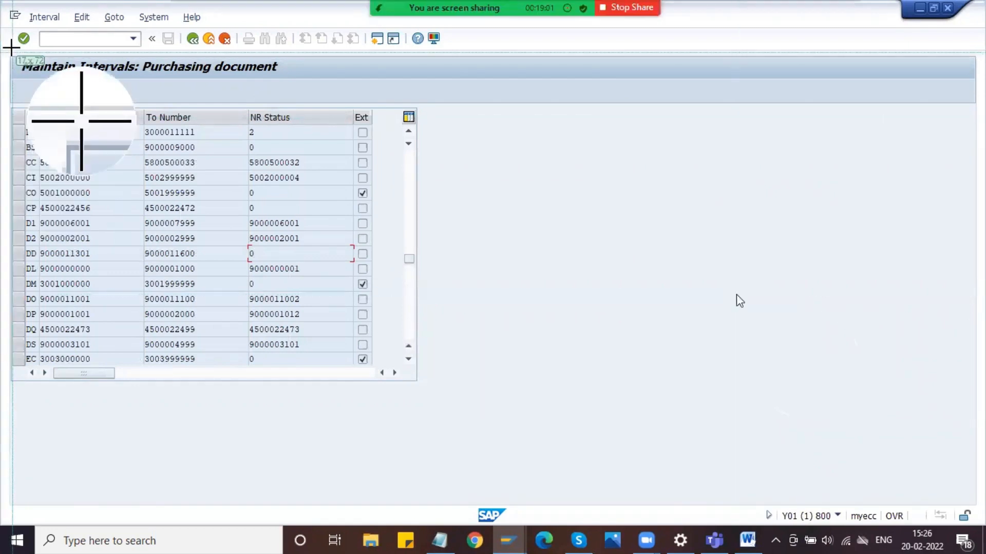
drag(2, 39, 473, 285)
click(503, 319)
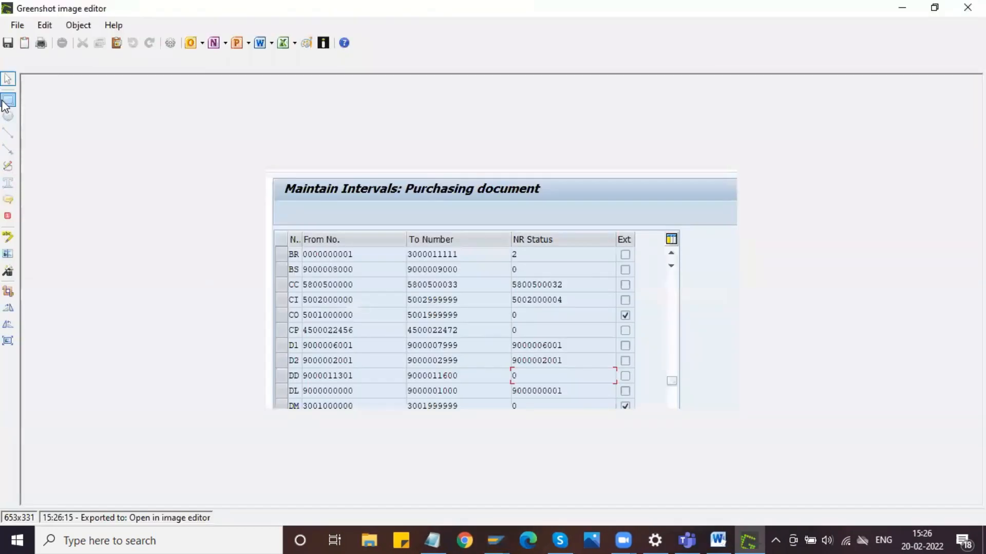
- Outline the DD interval row with a red rectangle and copy the annotated picture to the clipboard
click(8, 99)
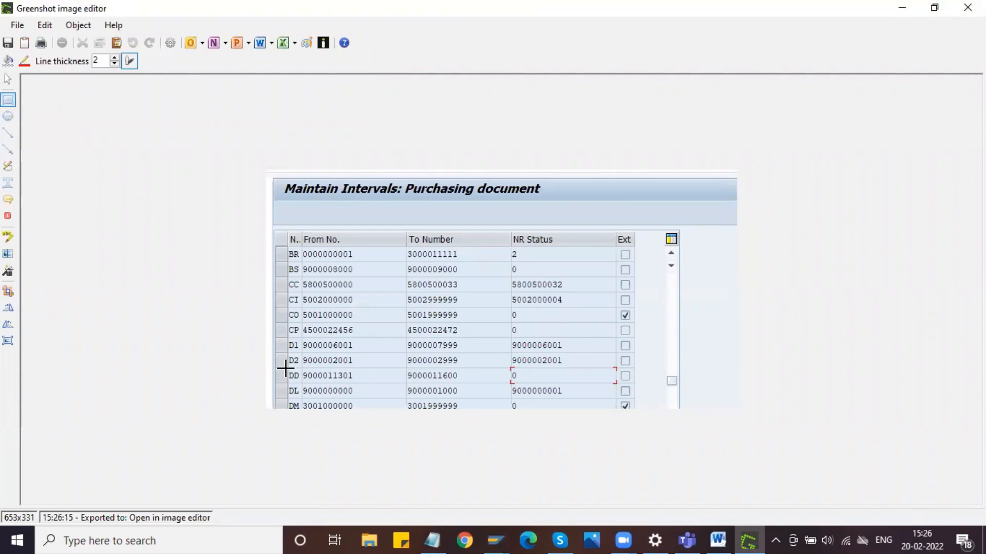
drag(288, 368, 611, 384)
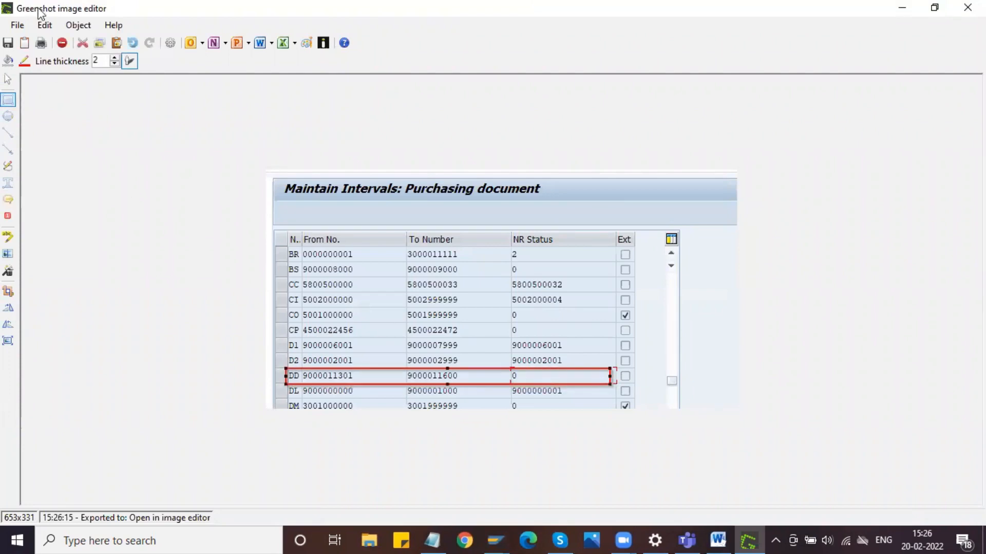
click(18, 28)
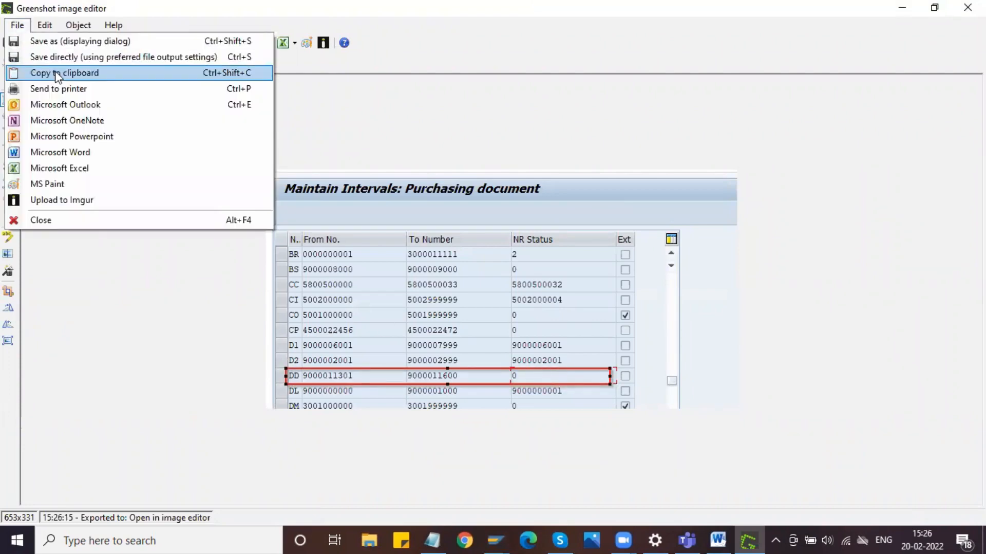
click(57, 74)
- Paste the intervals picture into the Word document below the number range path, centre it and scale it down slightly
click(719, 539)
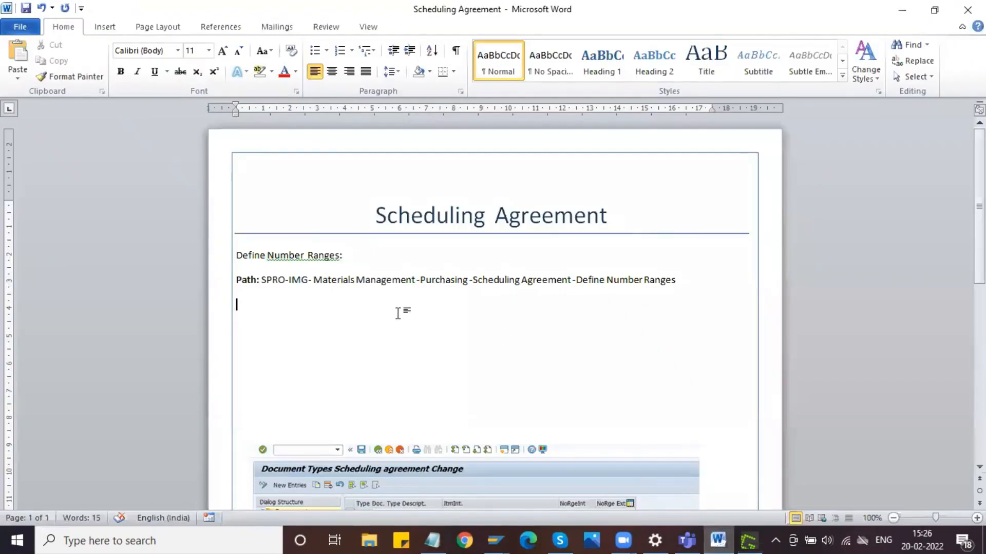
key(ctrl+v)
click(399, 313)
click(331, 73)
scroll(583, 341, down, 2)
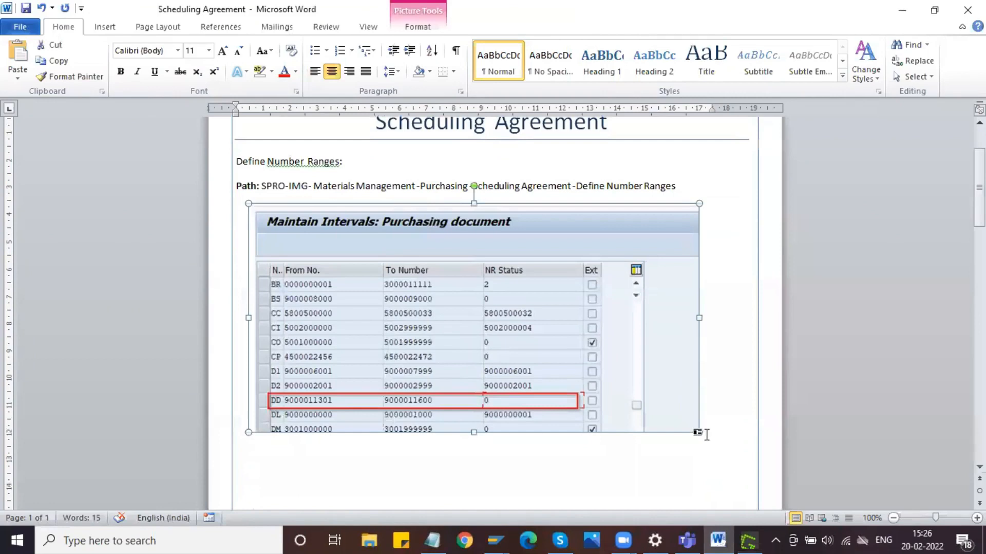
drag(698, 432, 648, 398)
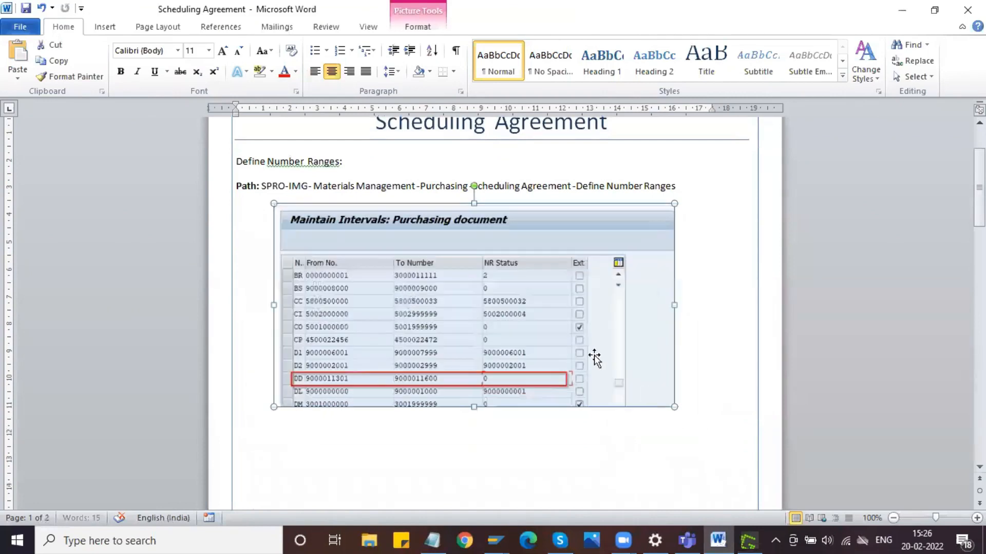
scroll(571, 285, down, 3)
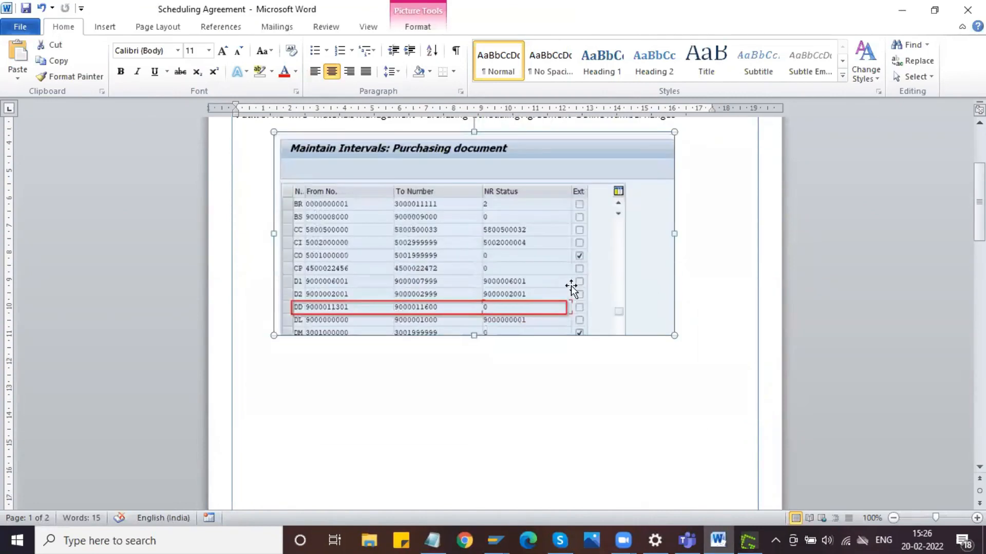
- Copy the "Define Number Ranges:" heading and its path line to a new line below the intervals picture
scroll(572, 285, up, 4)
drag(682, 216, 237, 198)
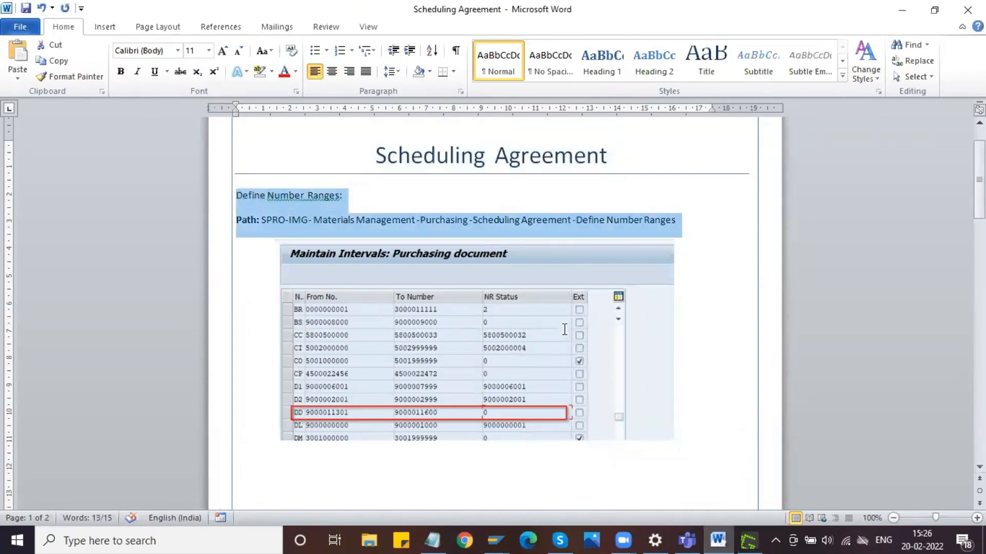
scroll(607, 287, down, 10)
click(687, 203)
key(Return)
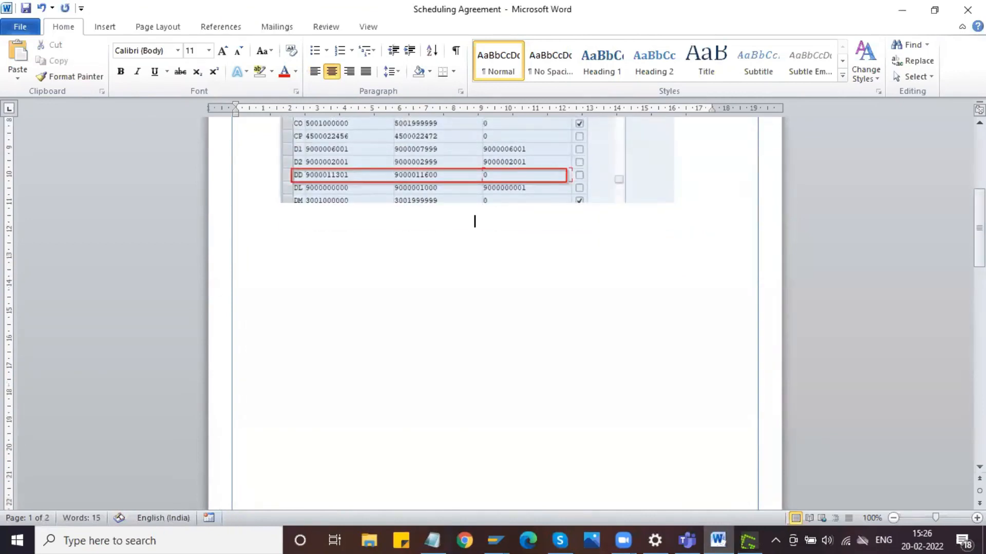
key(ctrl+v)
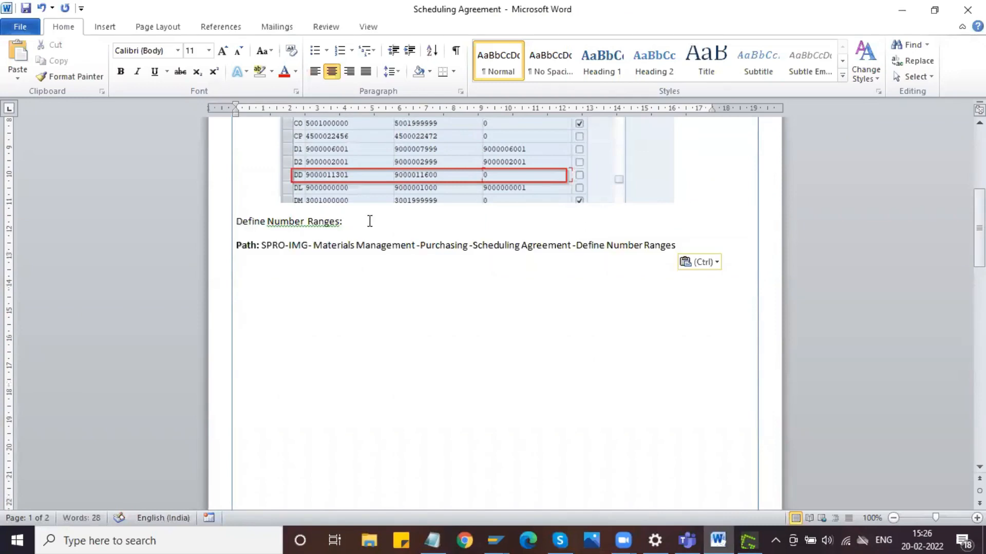
- Change the copied heading below the intervals picture to "Define Document type:"
click(335, 220)
key(BackSpace)
key(BackSpace)
key(BackSpace)
key(BackSpace)
key(BackSpace)
key(BackSpace)
key(BackSpace)
key(BackSpace)
key(BackSpace)
key(BackSpace)
key(BackSpace)
key(BackSpace)
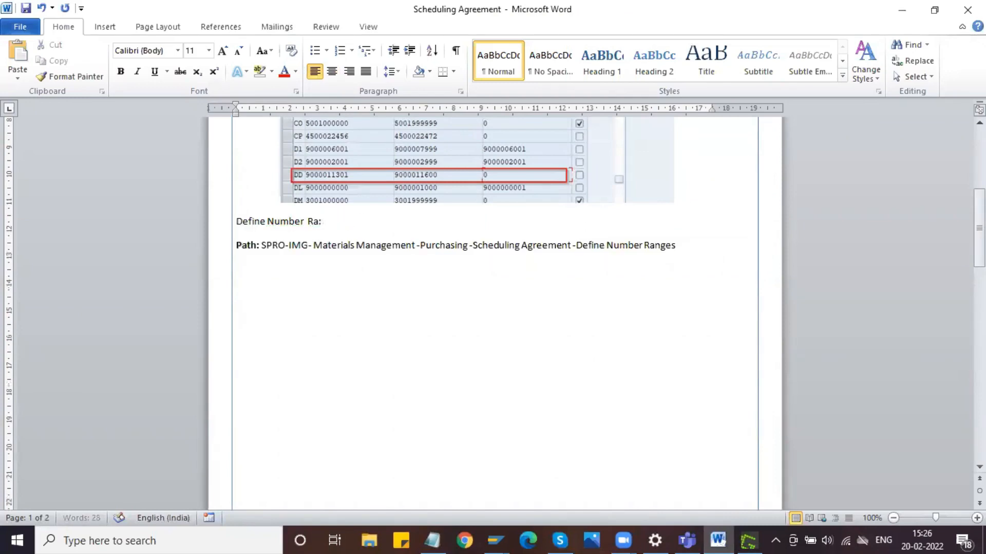
key(BackSpace)
text(Document type)
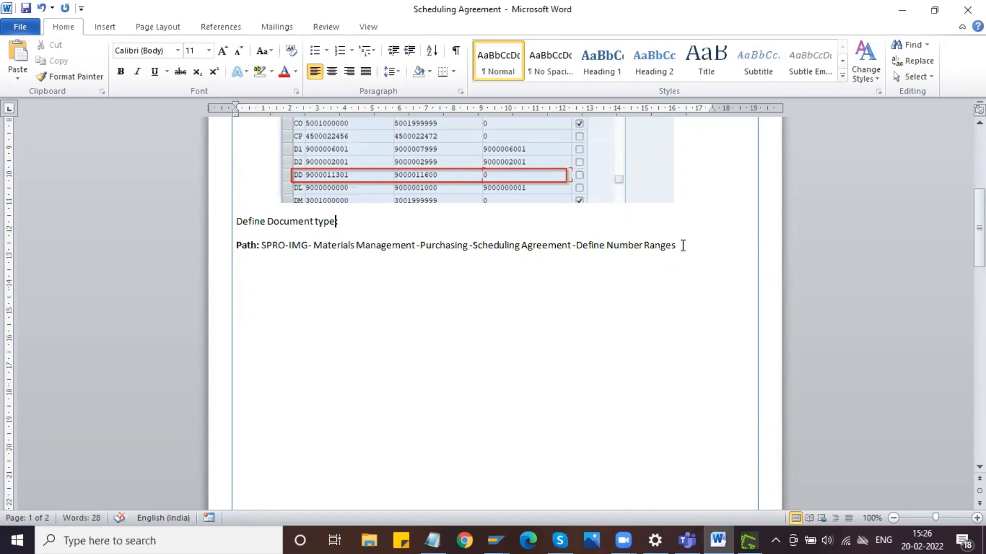
- Replace "Number Ranges" at the end of the copied path with "Document types"
drag(642, 249, 609, 257)
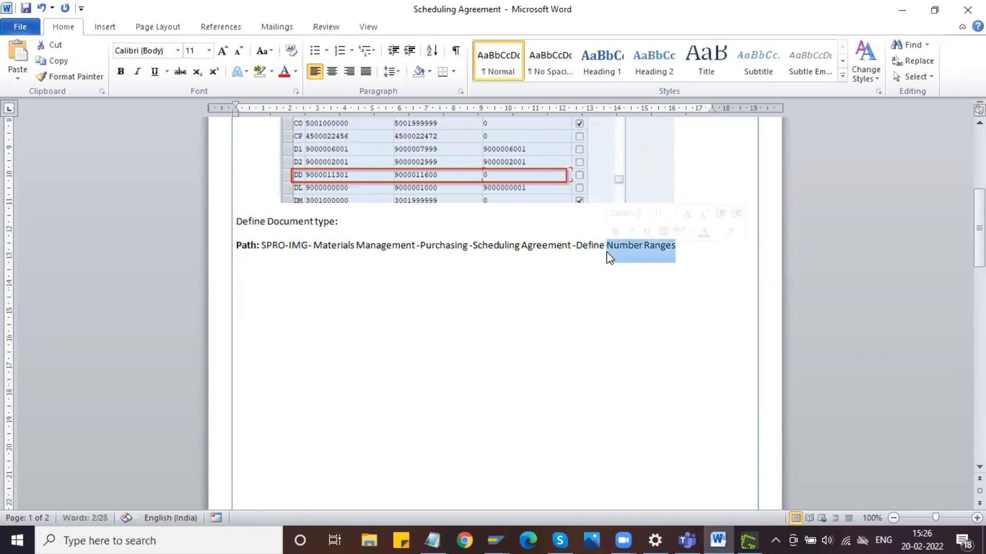
text(Document types)
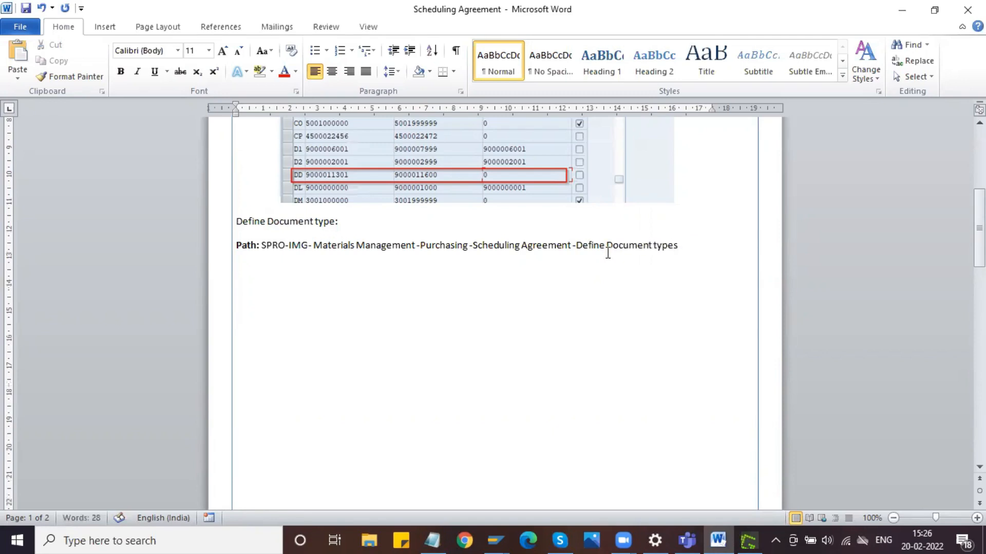
- Add a bullet below the document type path reading "Define LP and LPA document types and assign number range ti it"
scroll(608, 252, down, 2)
key(Return)
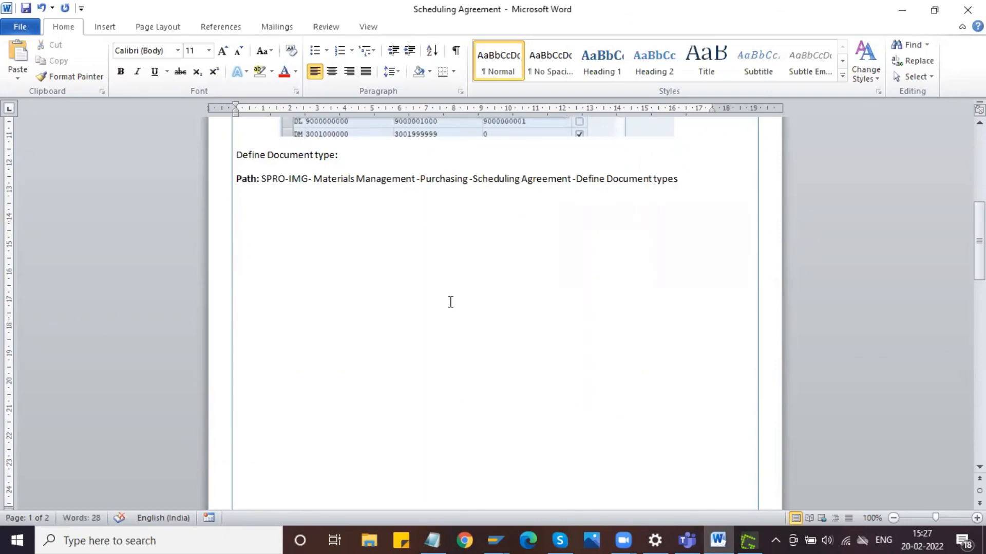
click(315, 50)
text(Define LP)
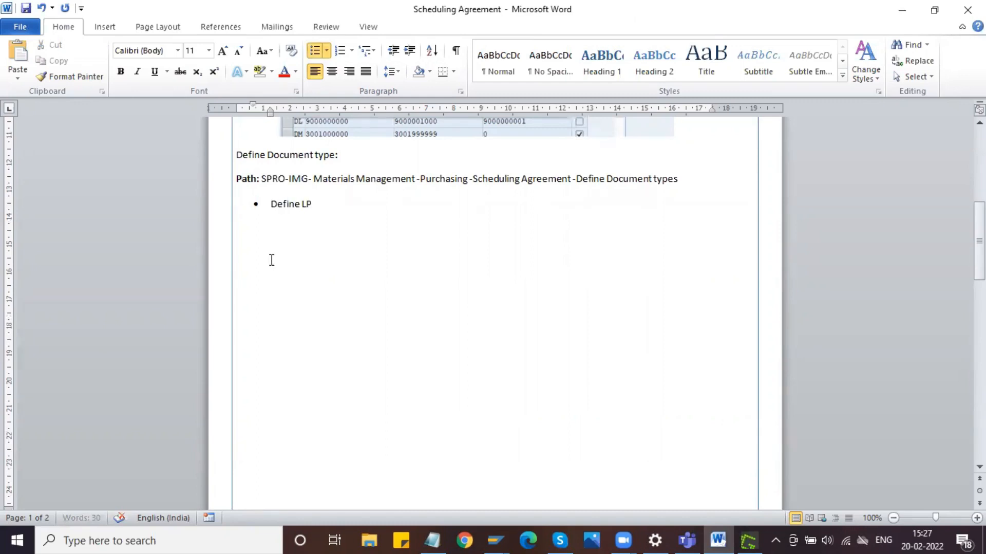
text( and LPA document)
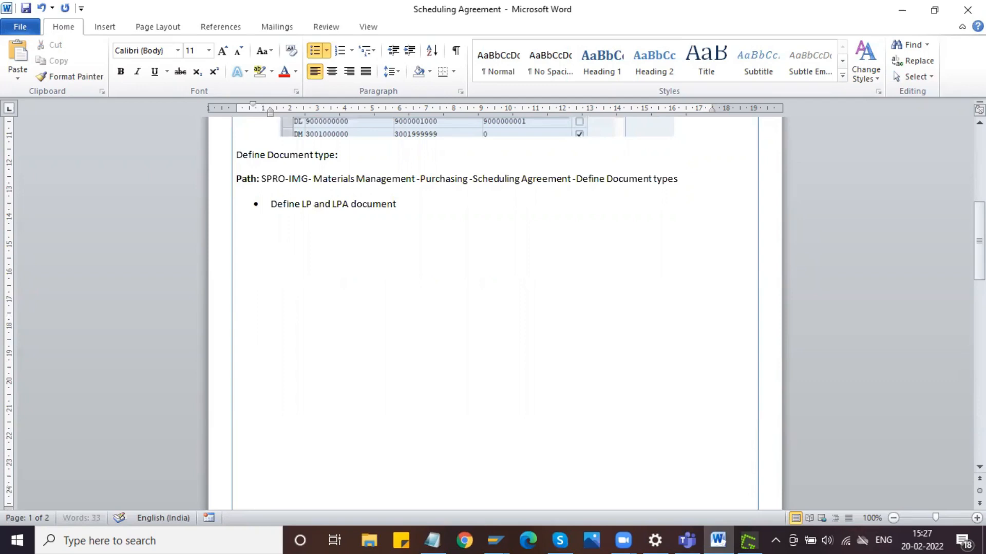
text( types and assign number range ti it)
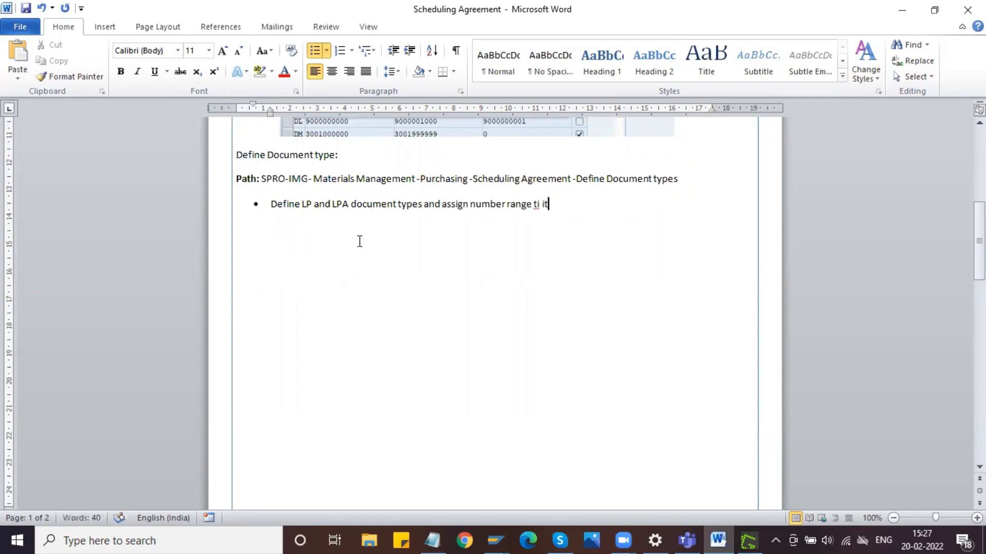
- Correct the document type bullet to read "Define ZLP and ZLPA document types and assign number range to it"
key(BackSpace)
key(BackSpace)
key(BackSpace)
key(BackSpace)
text(o it)
click(303, 204)
text(Z)
key(ctrl+Right)
key(Right)
key(Right)
key(Right)
key(Right)
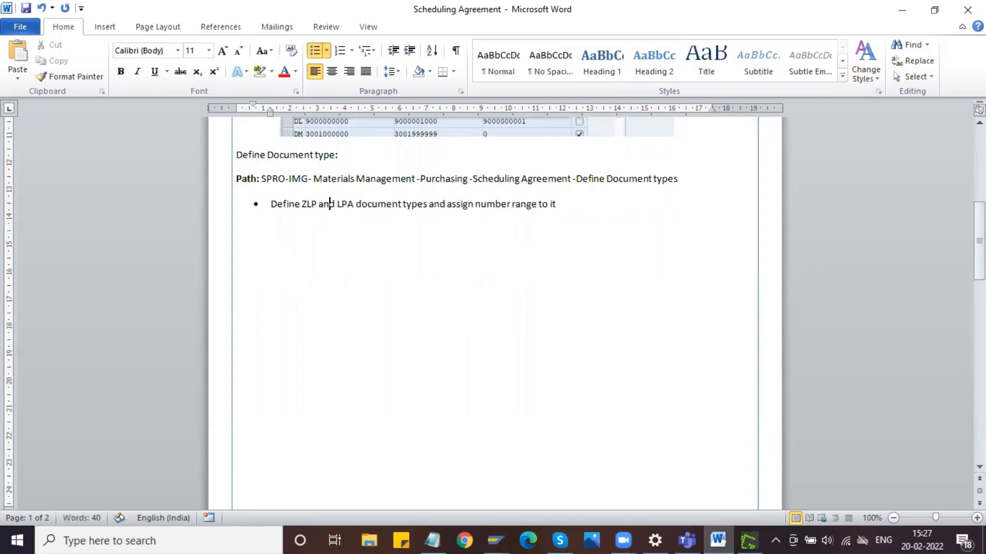
text(Z)
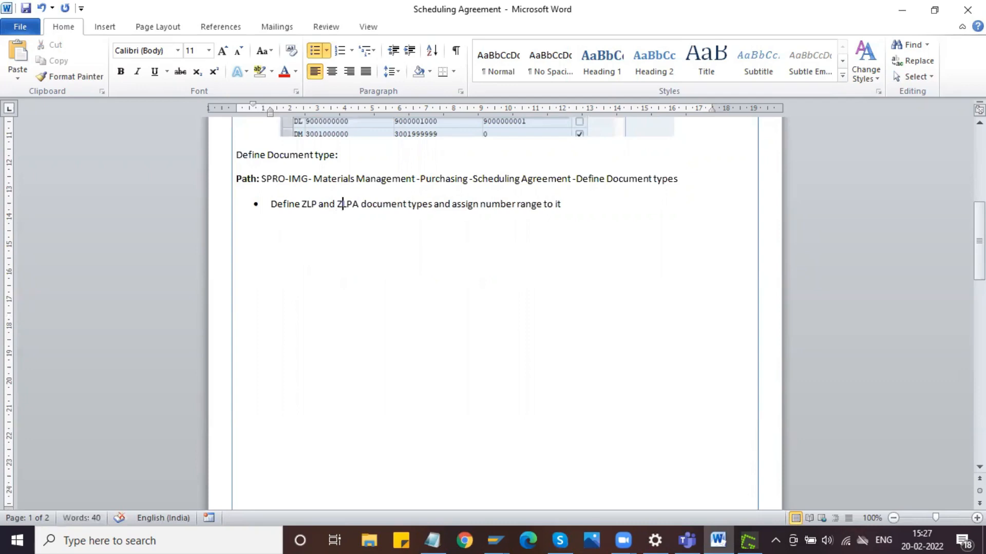
- Shrink the Document Types Scheduling agreement picture on the second page proportionally from its corner
click(586, 206)
scroll(585, 207, down, 10)
click(565, 233)
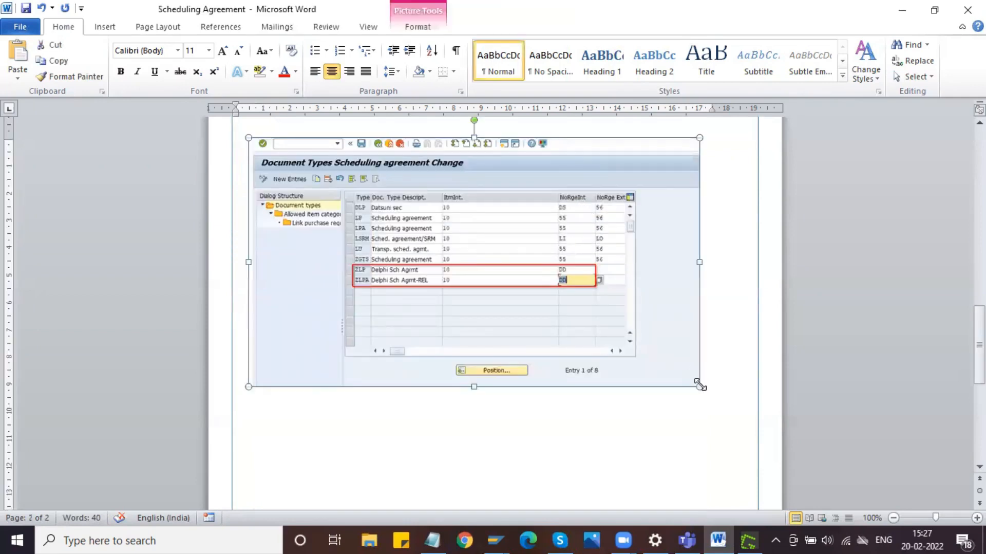
drag(658, 358, 655, 357)
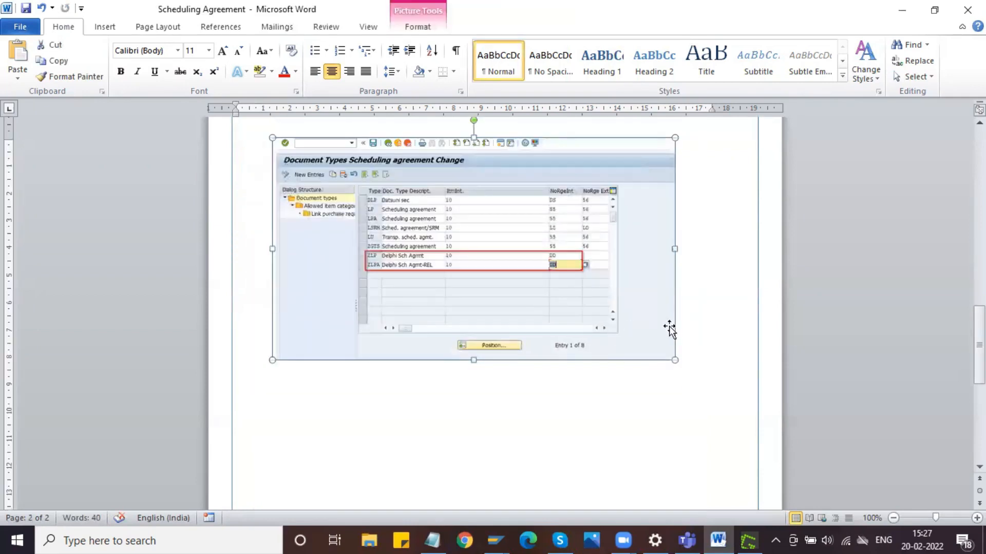
click(699, 344)
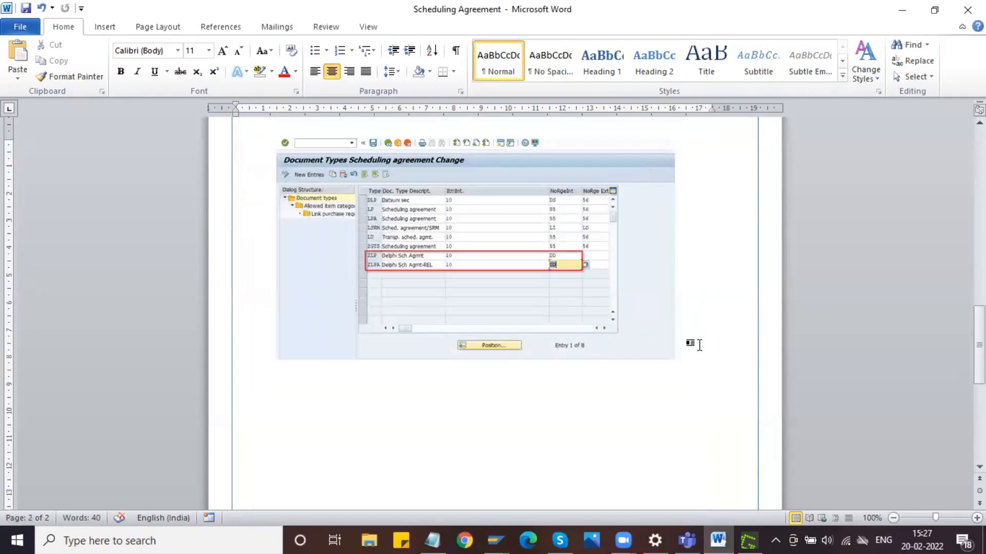
- Switch to the SAP session and go back from the purchasing document intervals to the Display IMG structure
click(493, 539)
click(542, 508)
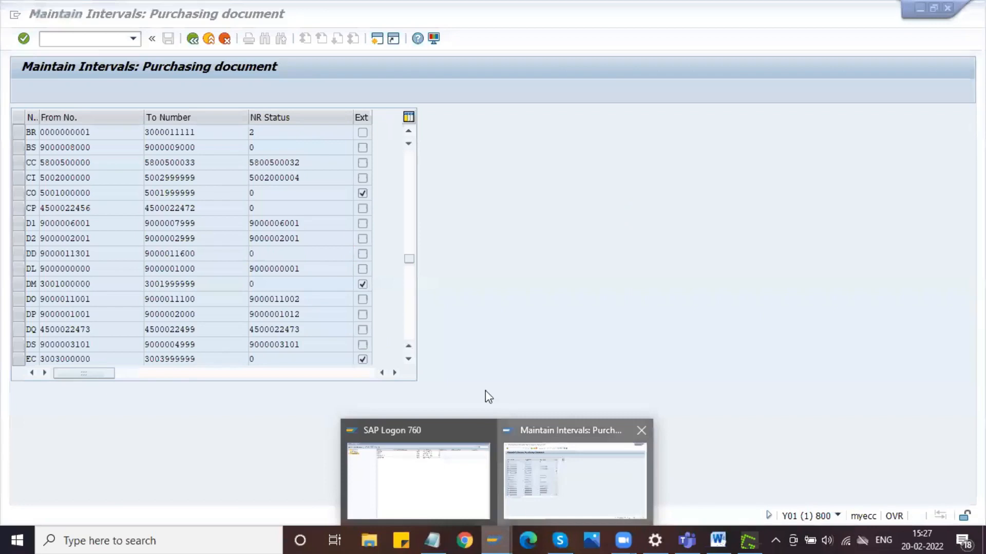
click(192, 39)
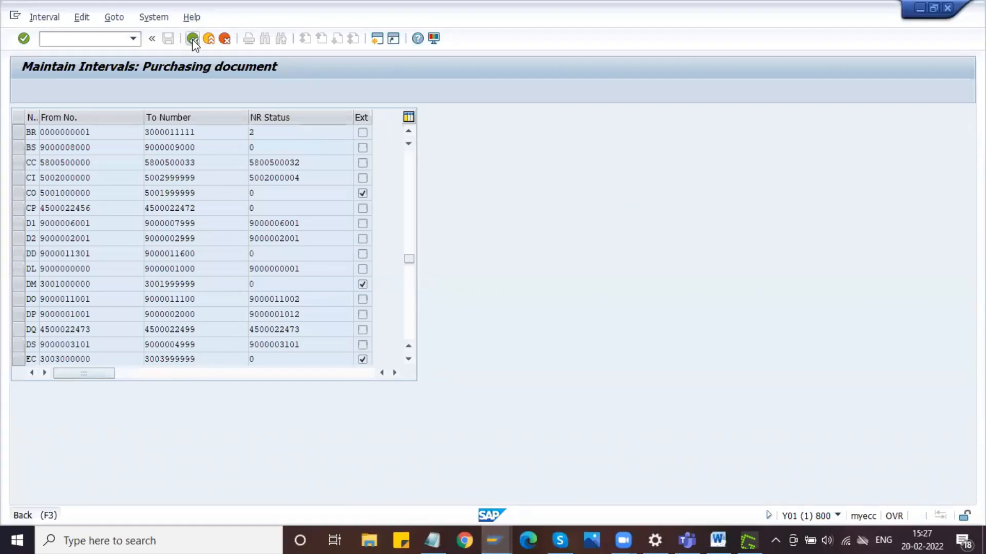
click(193, 39)
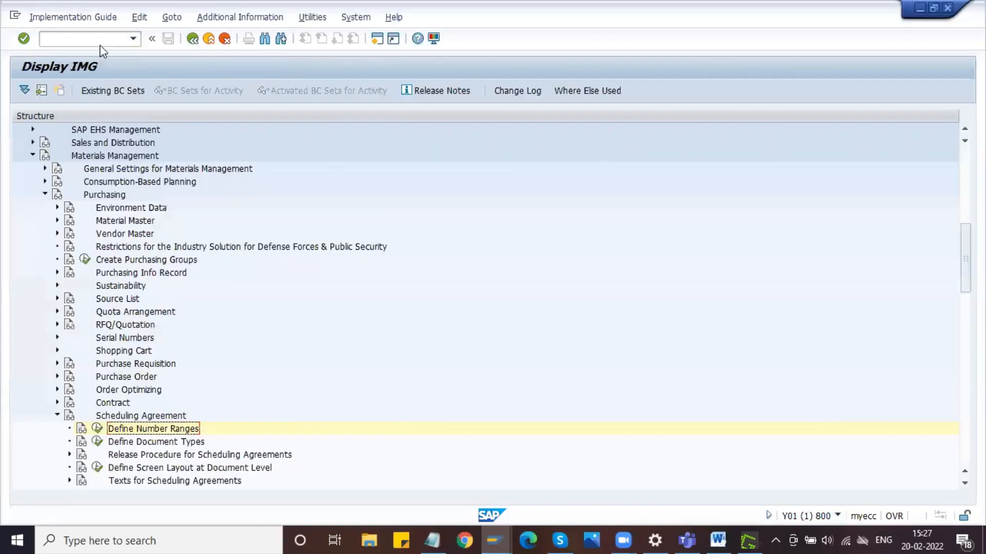
- Leave the IMG with /N and start transaction ME31L to create a scheduling agreement
text(/N)
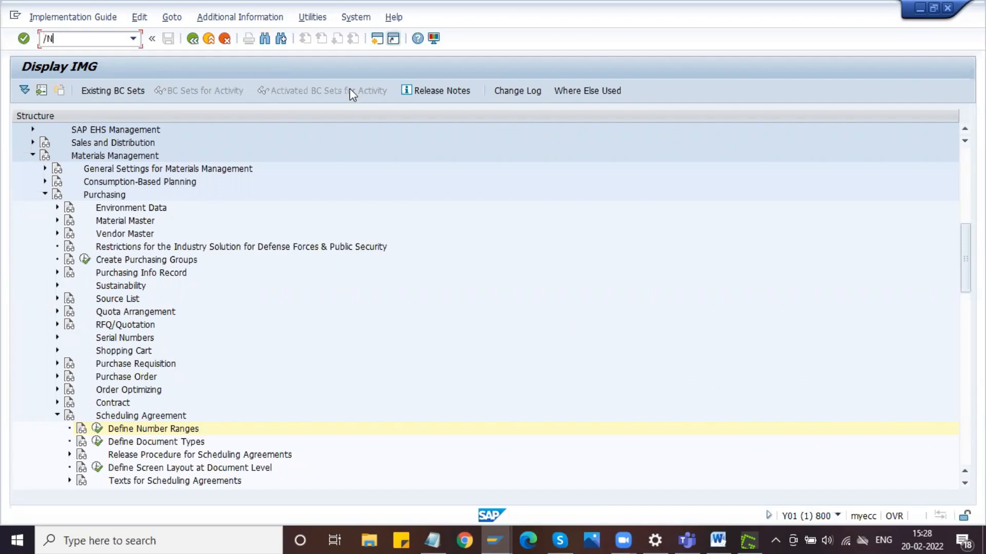
key(Return)
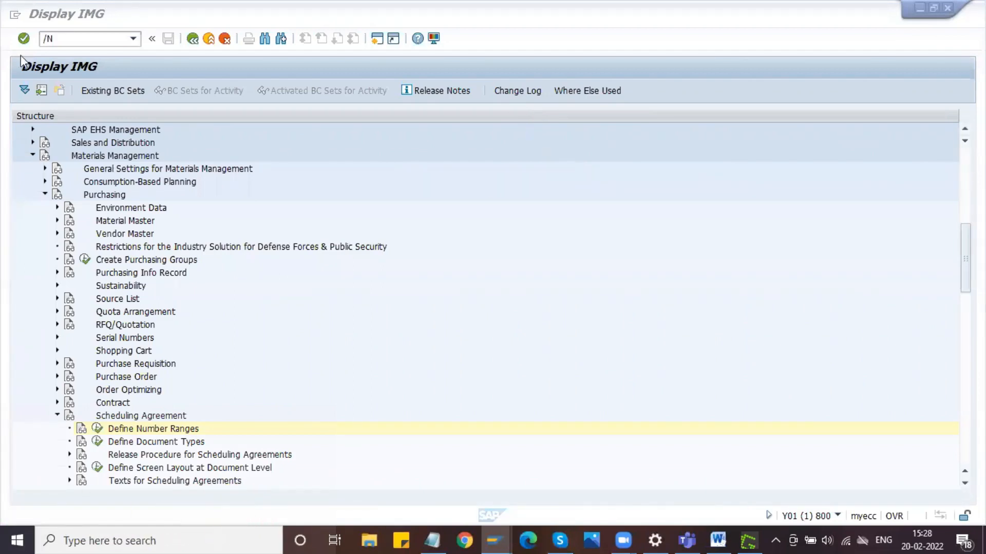
click(62, 38)
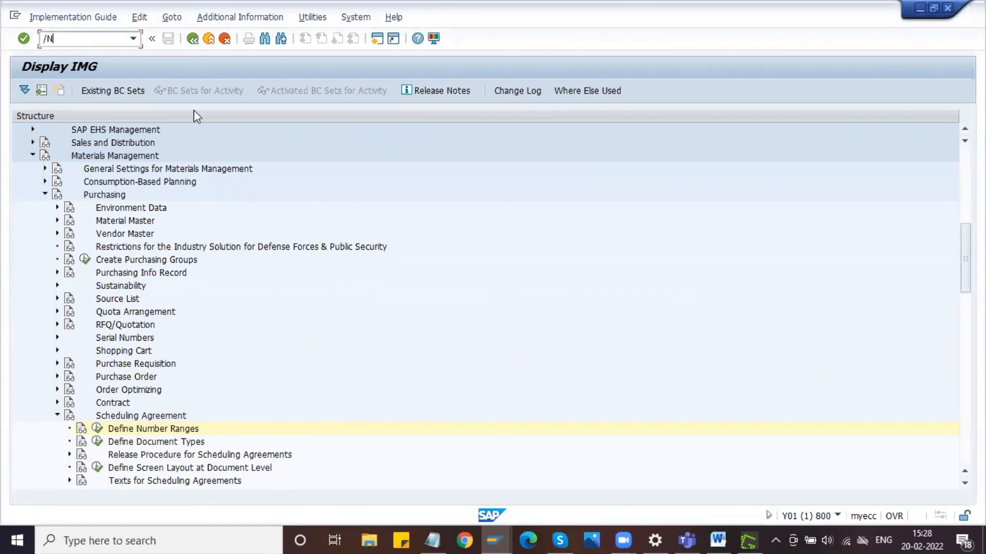
key(Return)
text(ME31L)
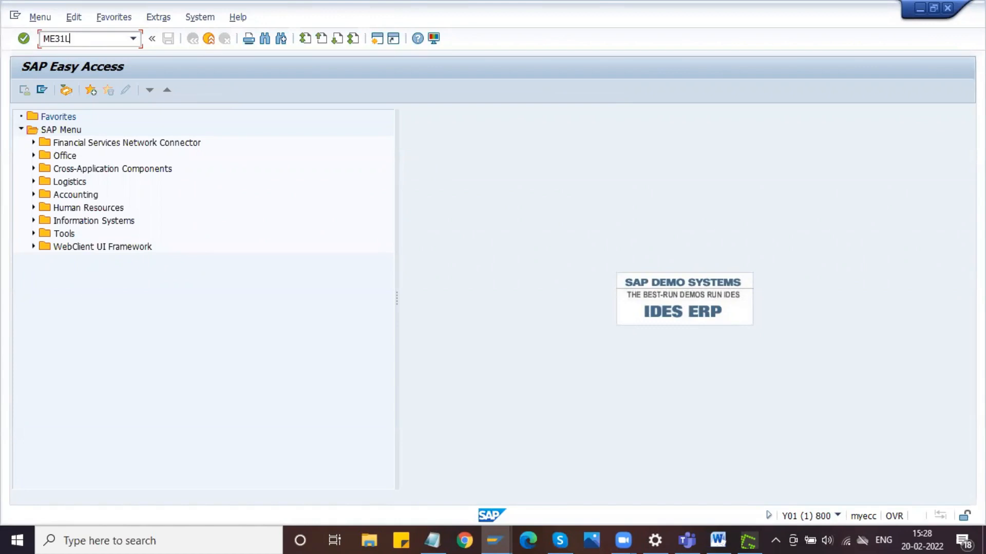
key(Return)
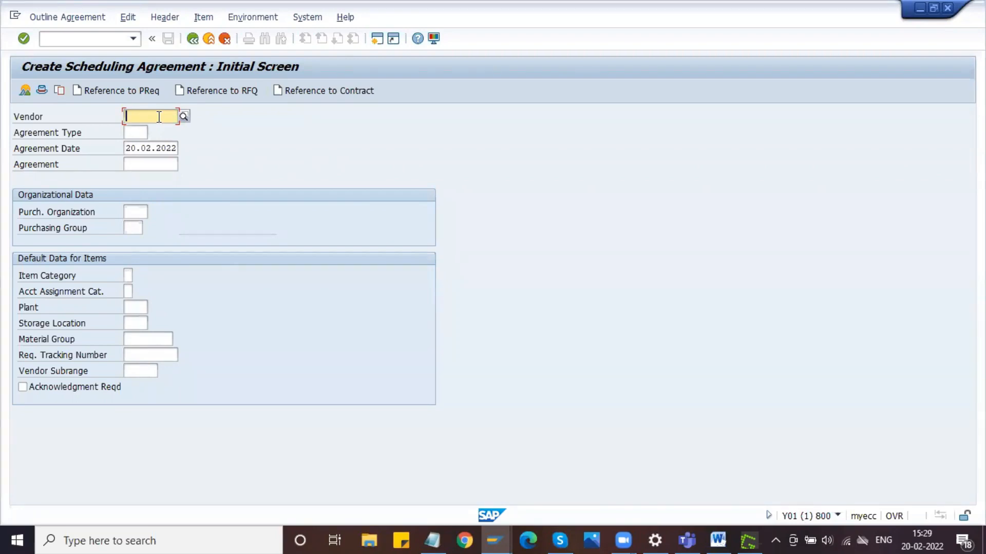
- Search vendors by company code DMOT and choose the first Bangalore vendor for the scheduling agreement
click(183, 116)
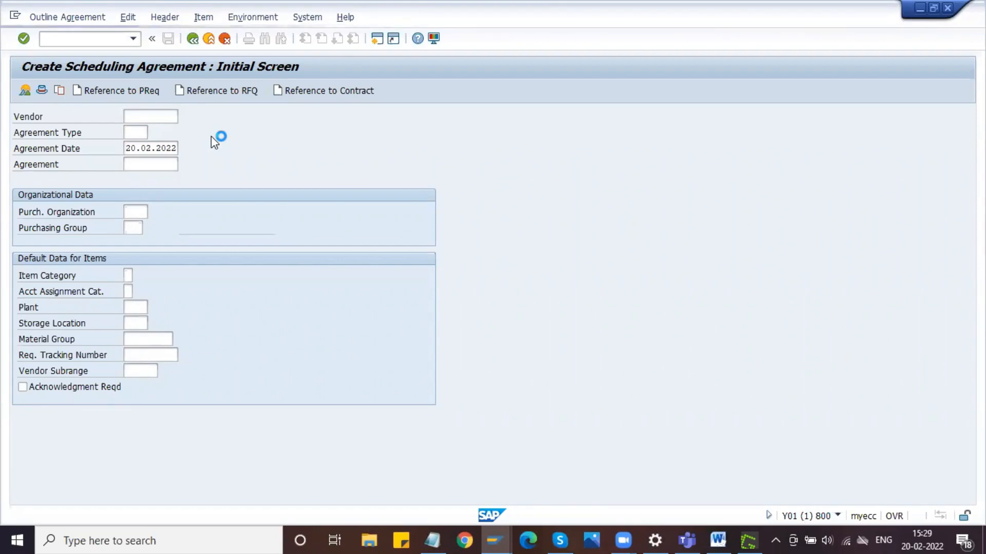
click(272, 269)
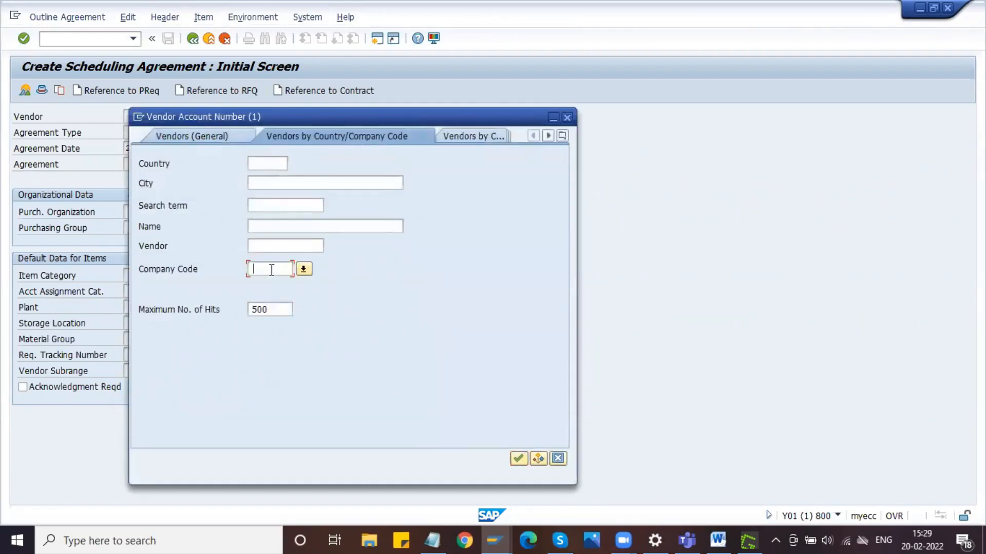
text(DMO)
text(1)
key(Return)
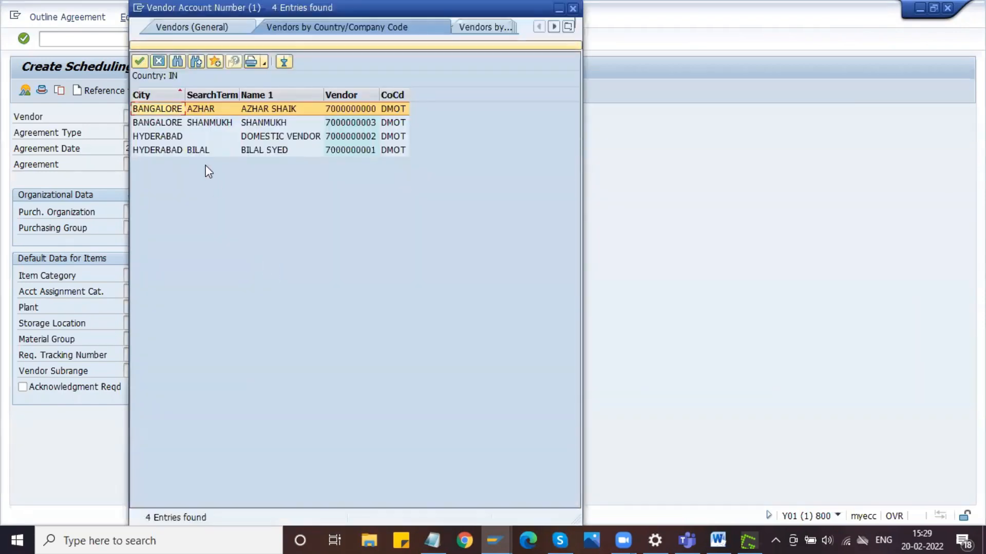
double_click(190, 111)
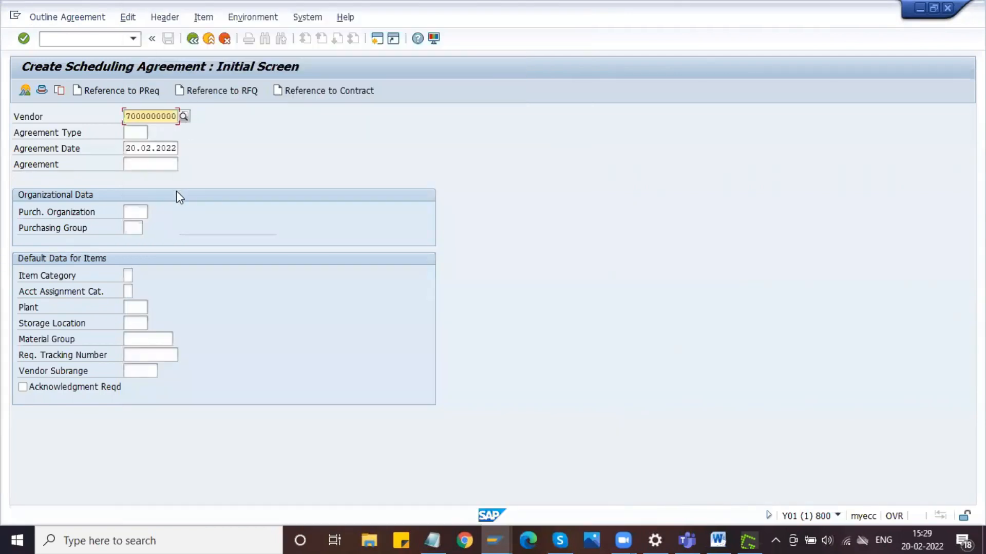
- Set the agreement type to ZLP (Delphi Sch Agrmt) from the list of available document types
key(Tab)
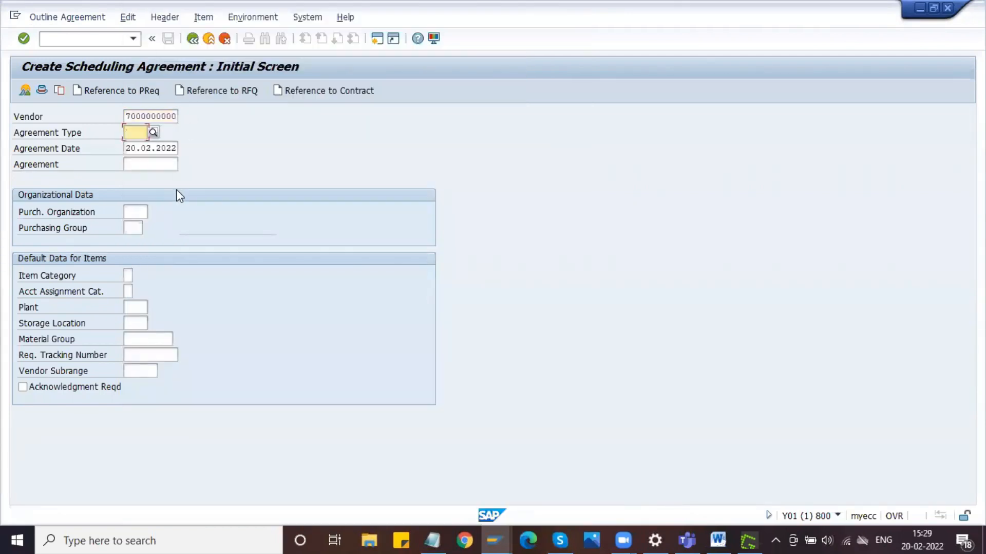
click(154, 133)
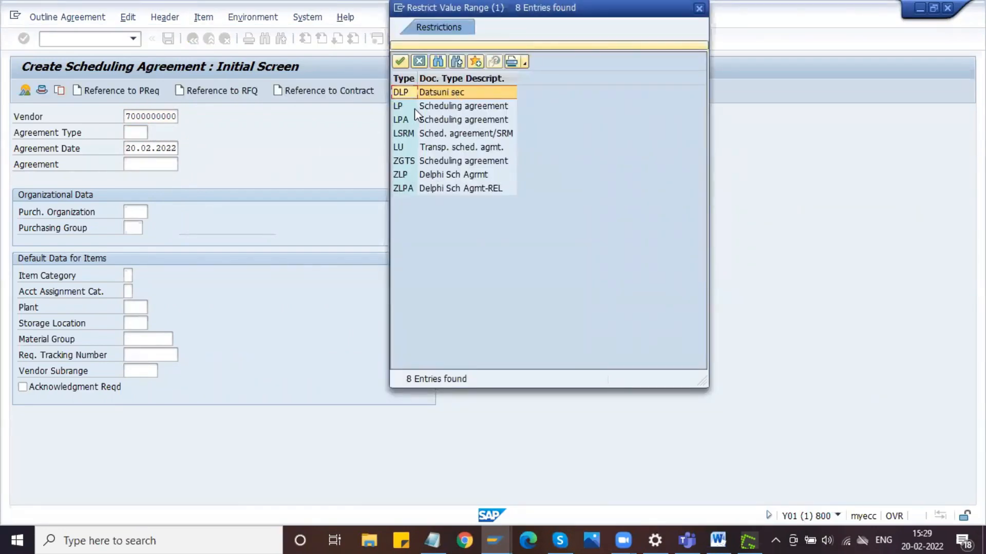
click(414, 109)
click(421, 122)
click(424, 108)
click(437, 177)
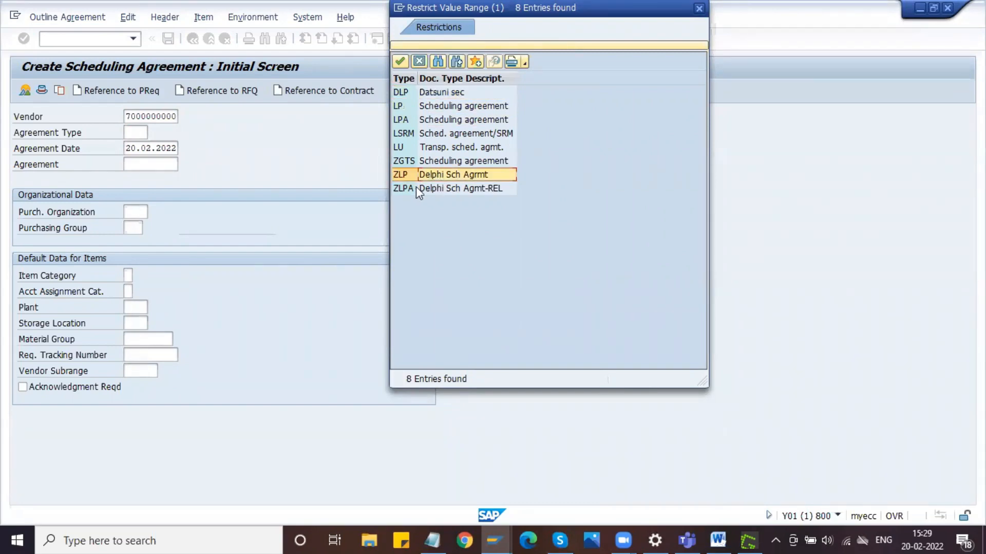
click(400, 61)
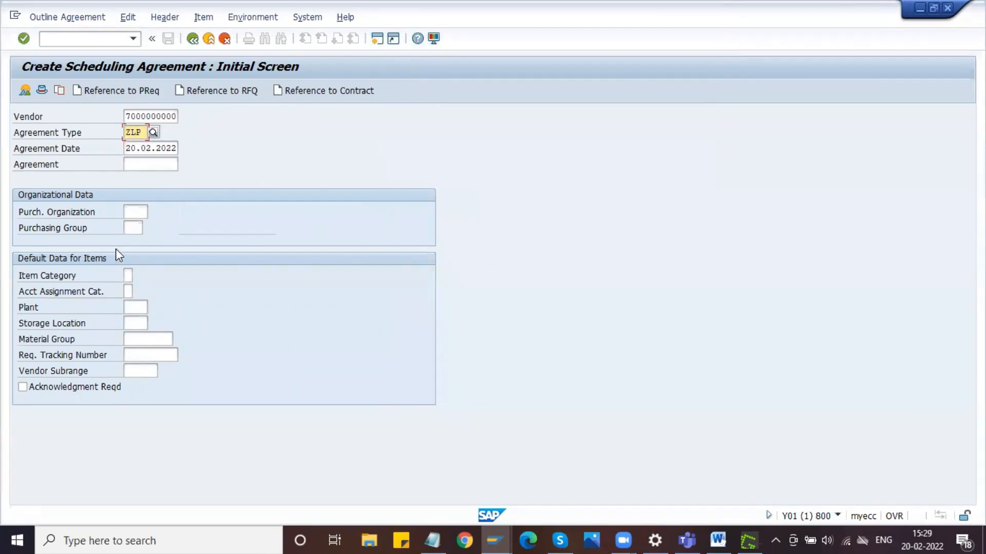
- Set the purchasing organization to DLPO and the purchasing group to DPG
click(137, 211)
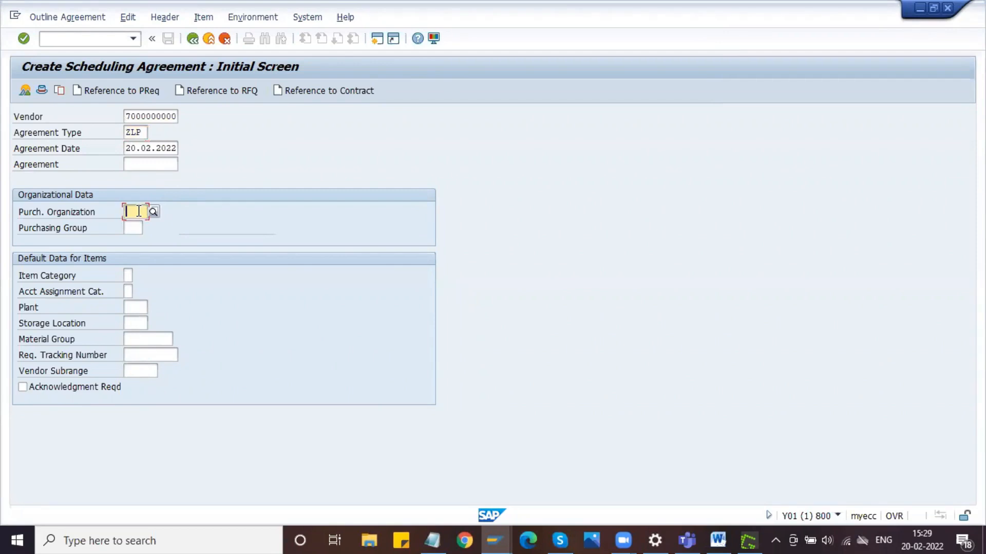
key(space)
key(Down)
key(Down)
key(Return)
key(Tab)
text(DPG)
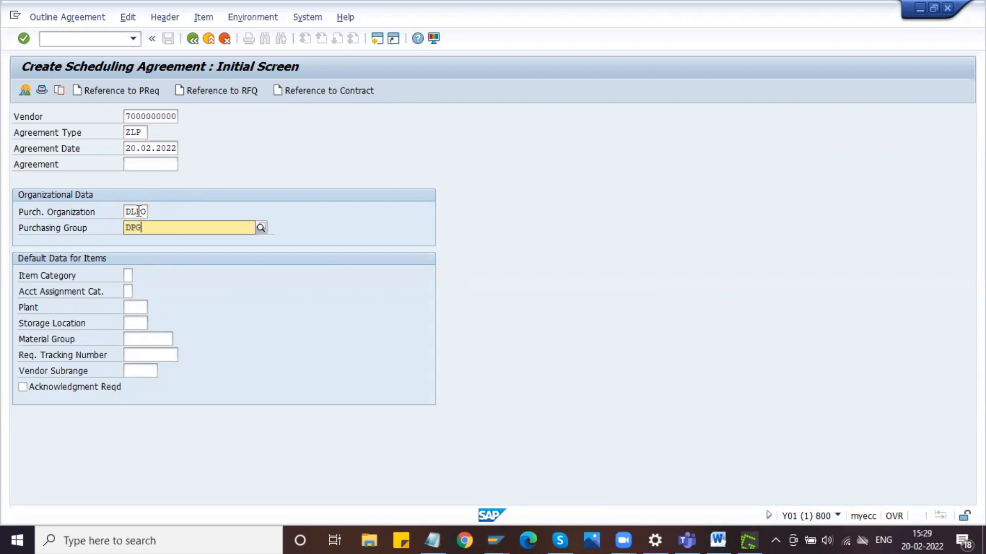
key(Return)
- Set the default plant to DPL1 and the storage location to S11, and continue to the agreement's header data
key(Tab)
key(Tab)
key(Tab)
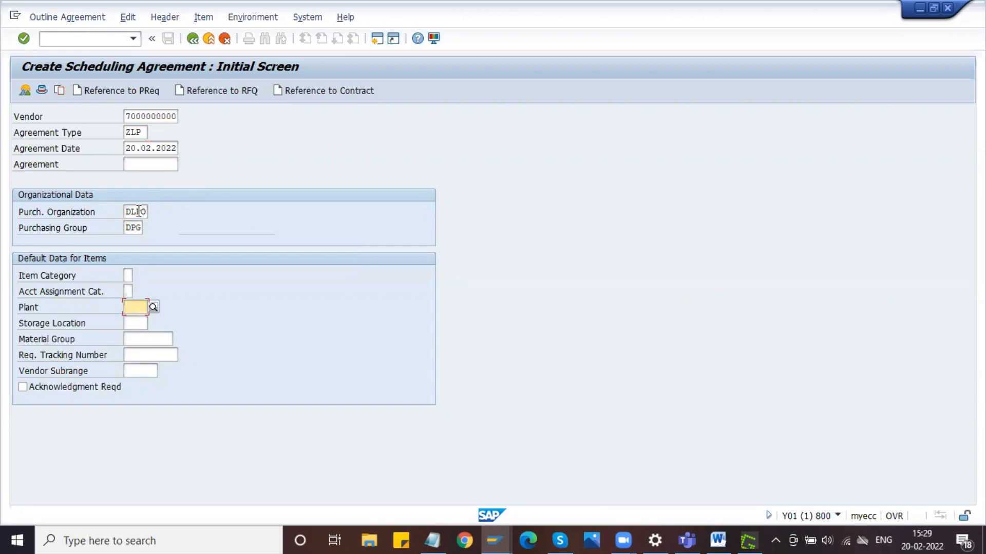
text(DPL1)
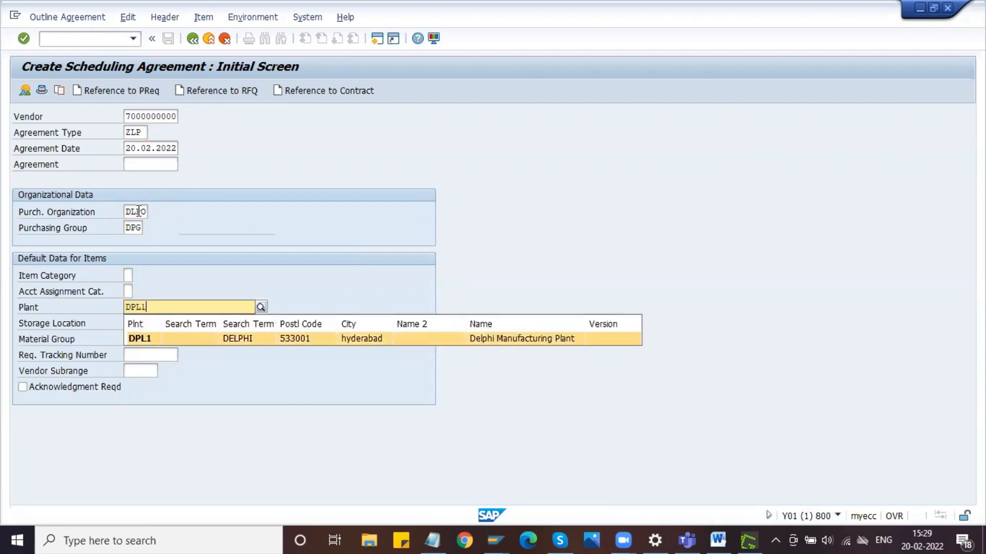
key(Tab)
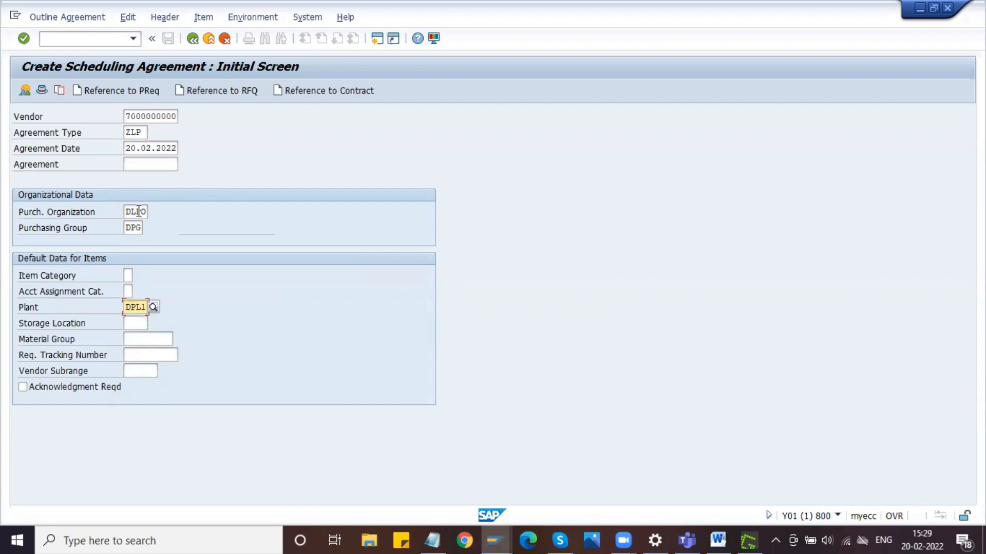
text(S11)
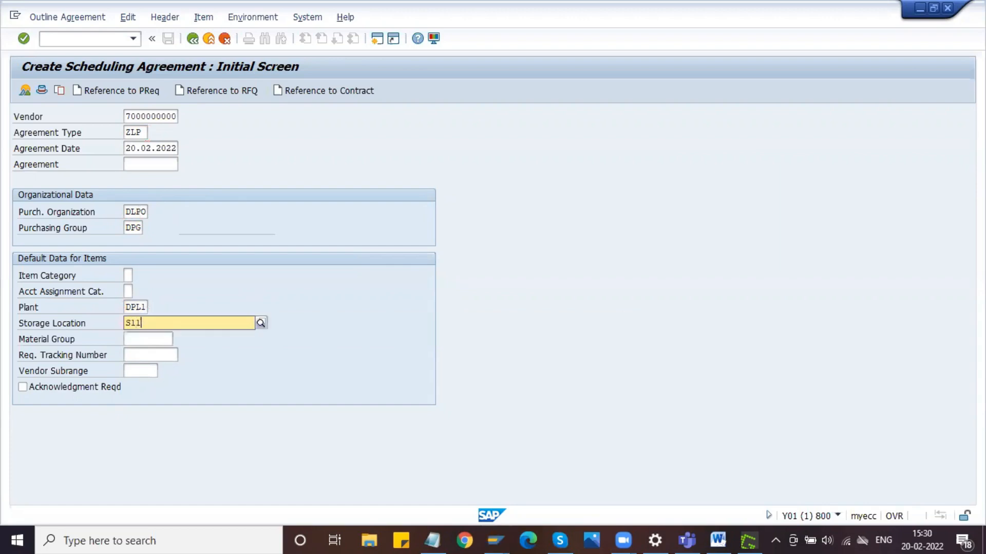
key(Return)
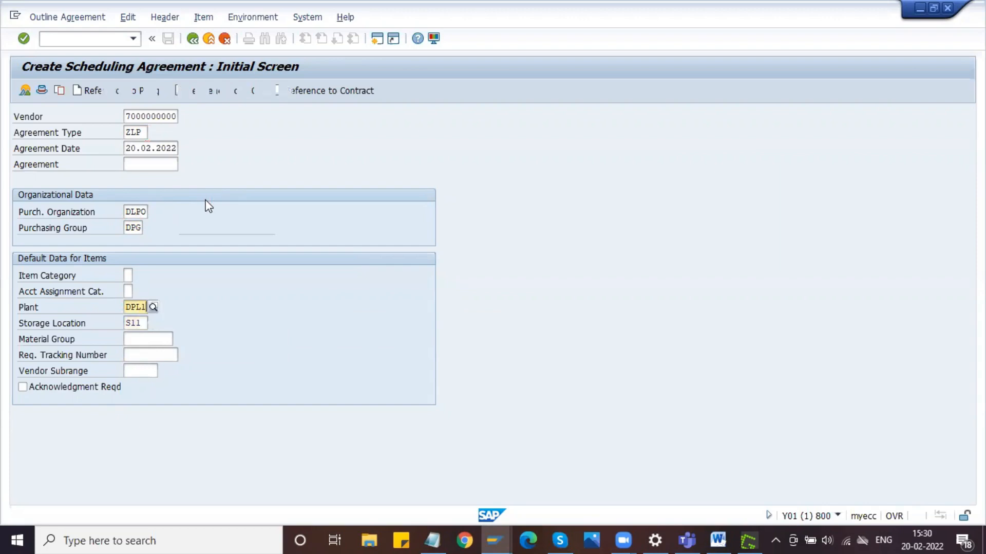
key(Return)
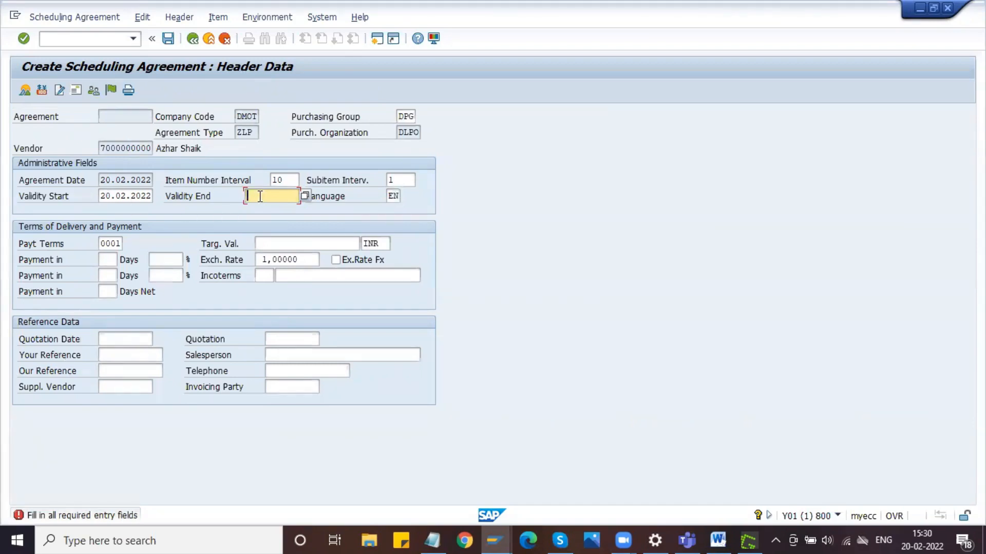
- Set the agreement's validity end to 20.08.2022 based on the start date and proceed to the item overview
key(shift+Tab)
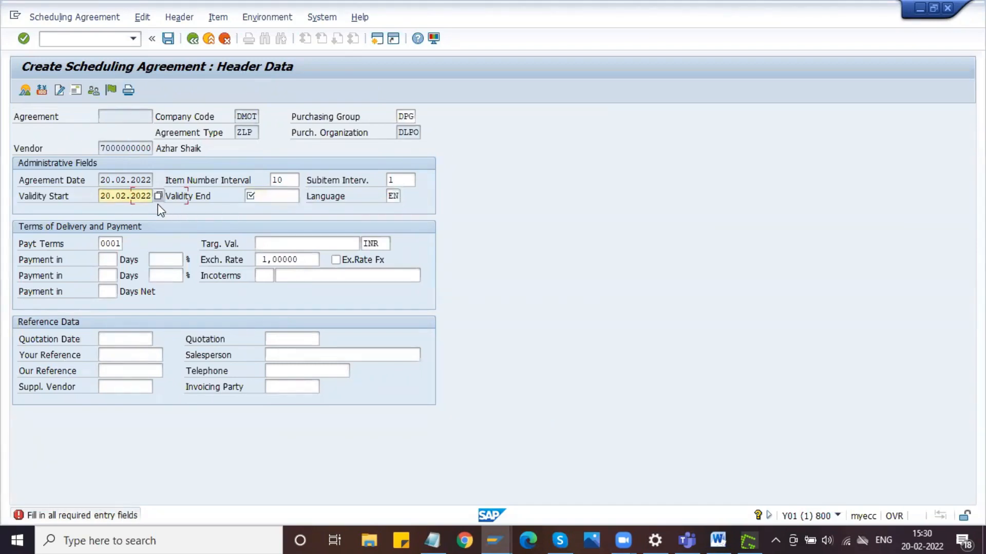
drag(101, 196, 156, 196)
key(ctrl+c)
click(269, 195)
key(ctrl+v)
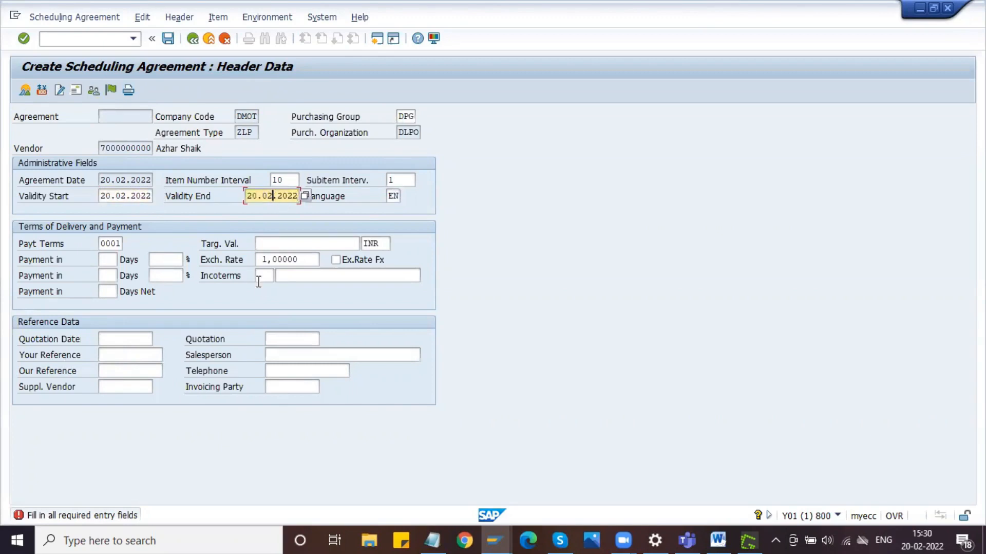
key(BackSpace)
click(895, 515)
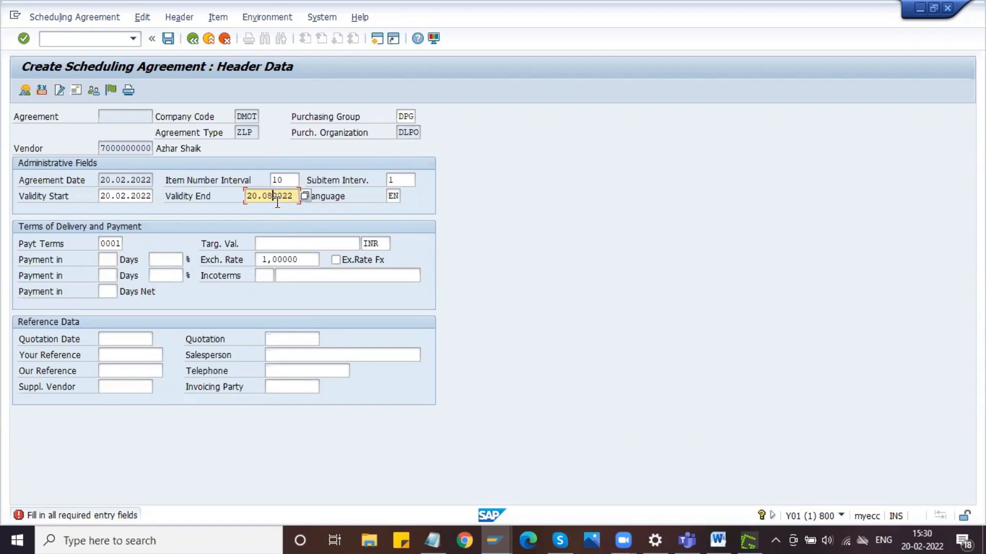
key(Left)
key(Left)
key(Return)
- Fill the material of item 10 with the piston (100001003) from the plant DPL1 material list
click(133, 184)
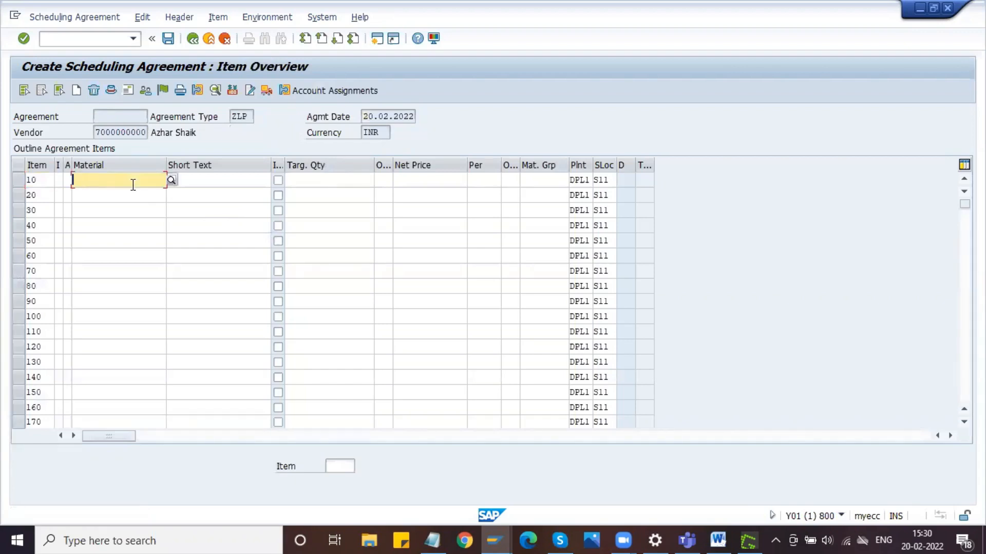
click(172, 180)
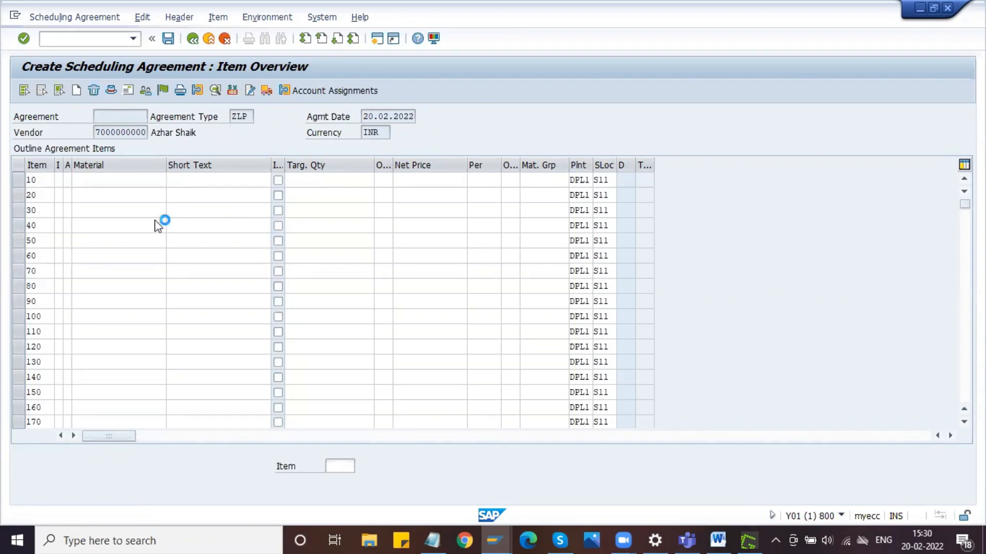
key(Return)
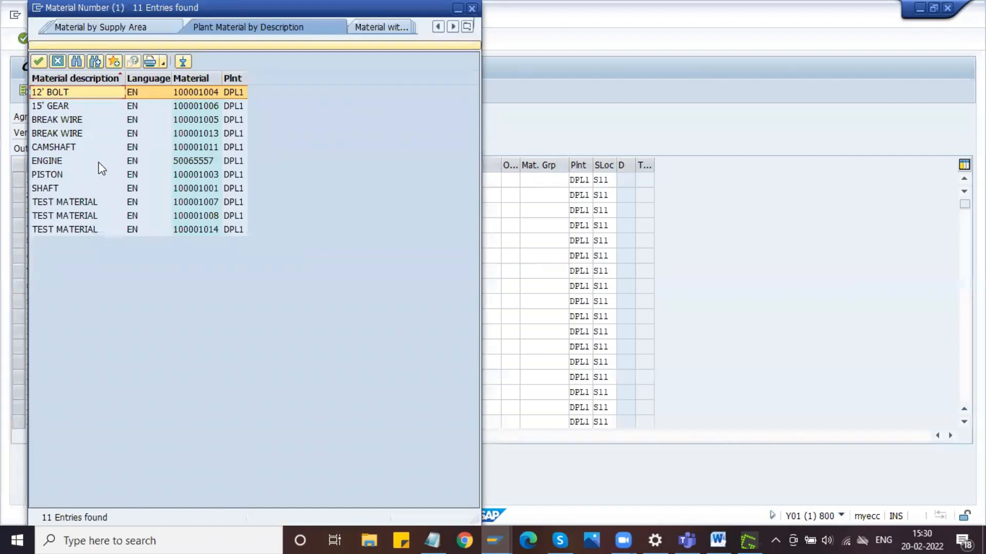
double_click(84, 175)
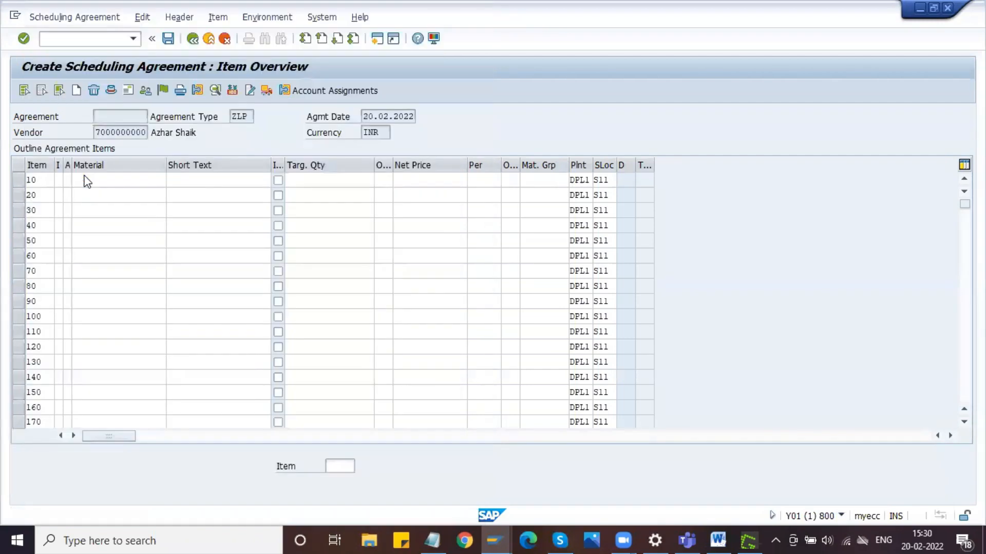
- Set the target quantity of the piston item to 10000
key(Tab)
key(Tab)
text(1000)
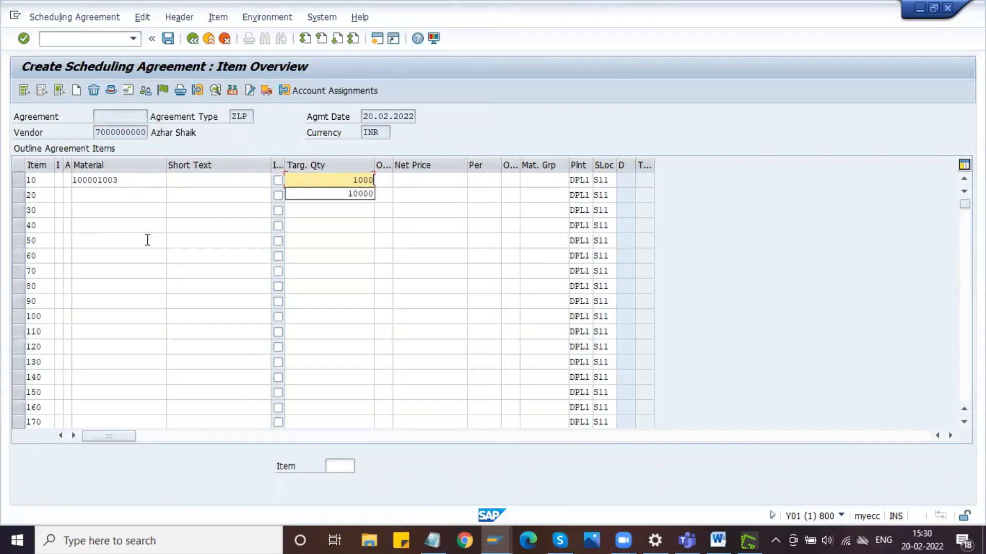
key(Tab)
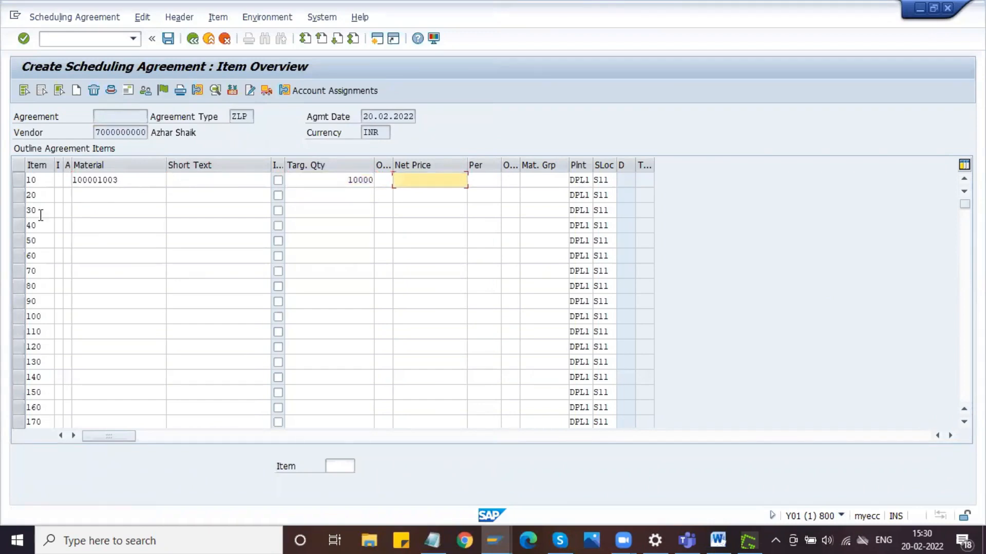
- Open the Display Material transaction in a new session and call up material 100001003 using the number copied from item 10
double_click(113, 180)
key(ctrl+c)
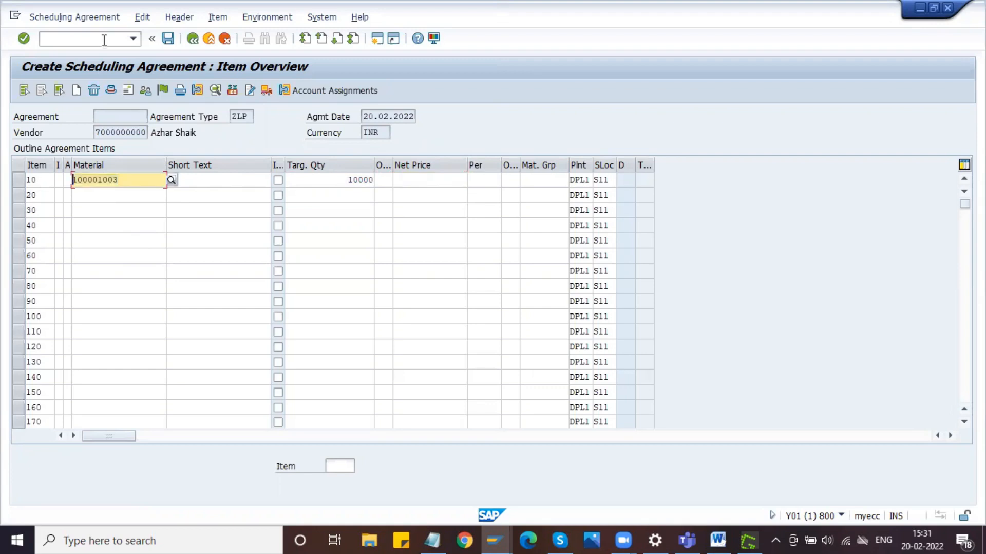
click(103, 42)
text(/OMM03)
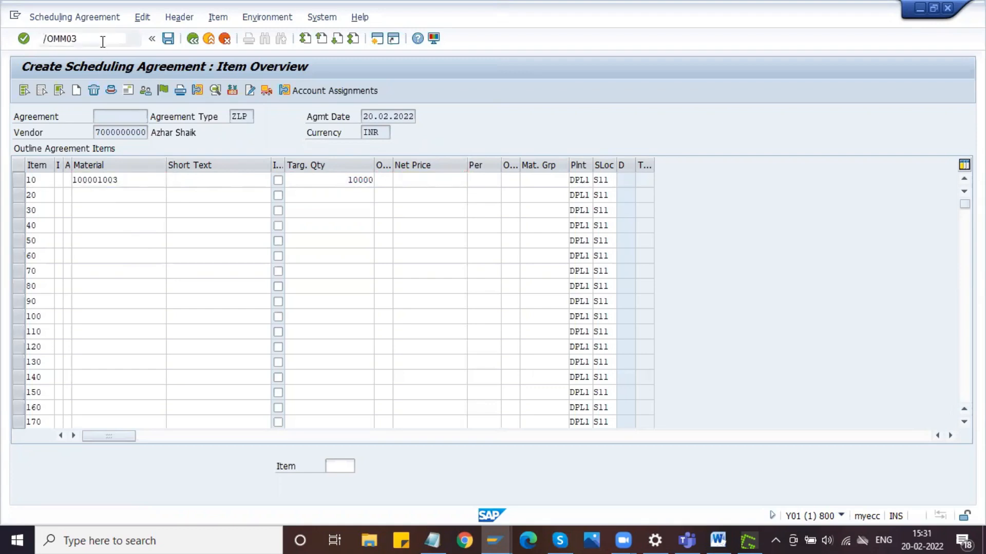
key(Return)
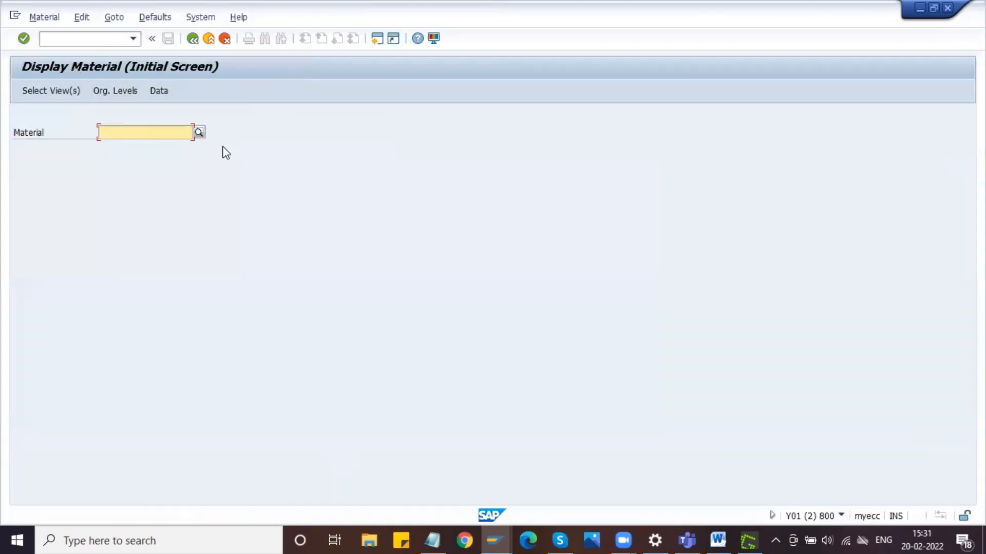
key(ctrl+v)
key(Return)
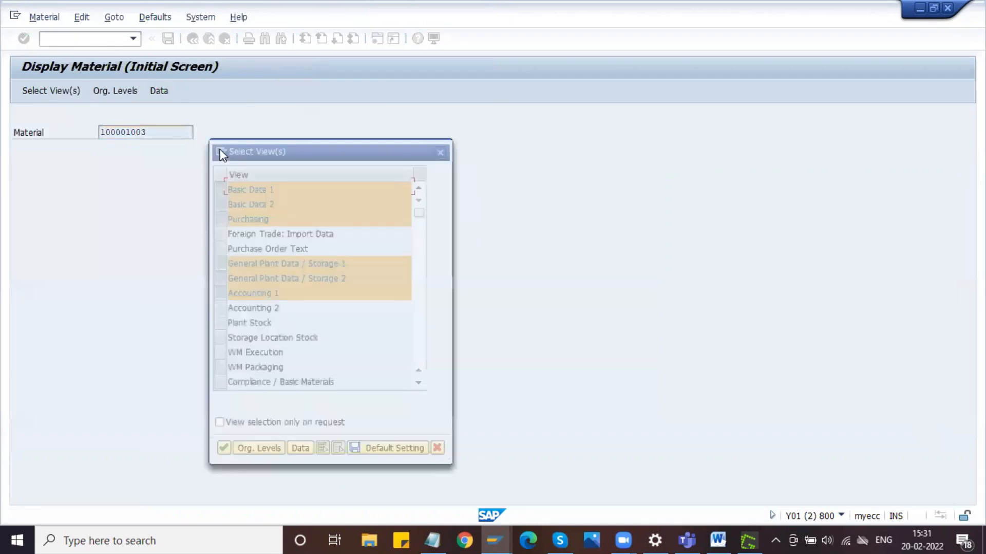
- Display only the Accounting 1 view of the piston, check its moving price, and close that session
click(340, 451)
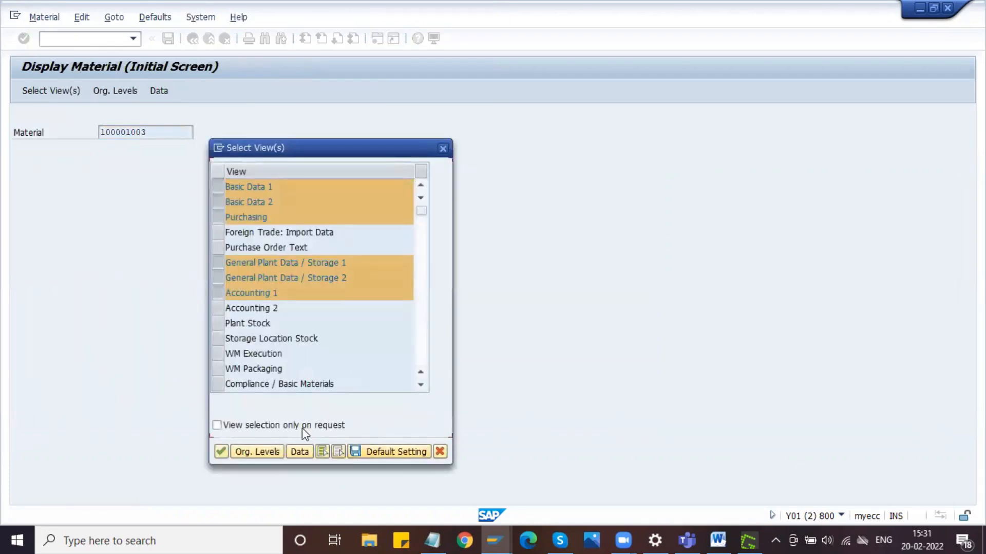
click(218, 294)
key(Return)
key(Return)
click(173, 354)
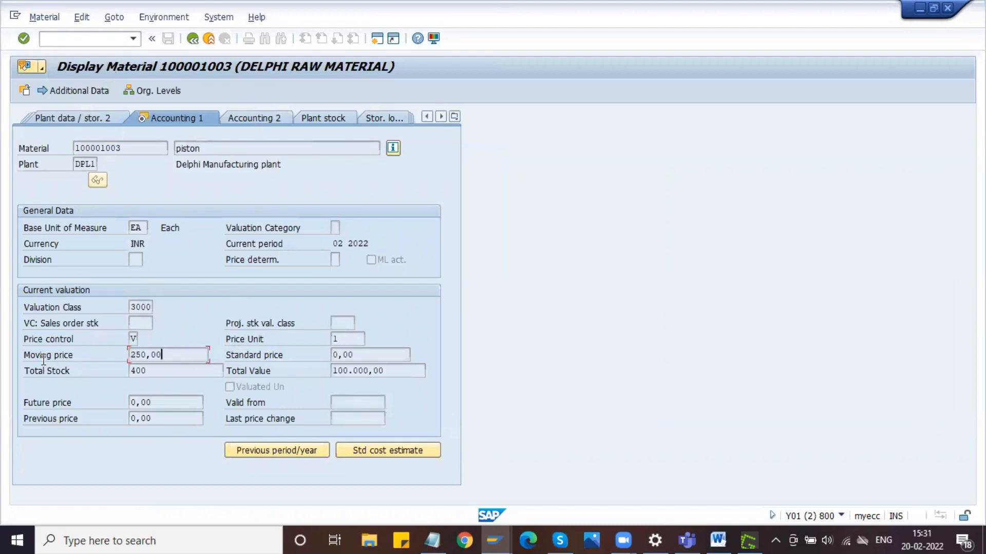
drag(182, 355, 101, 357)
click(948, 10)
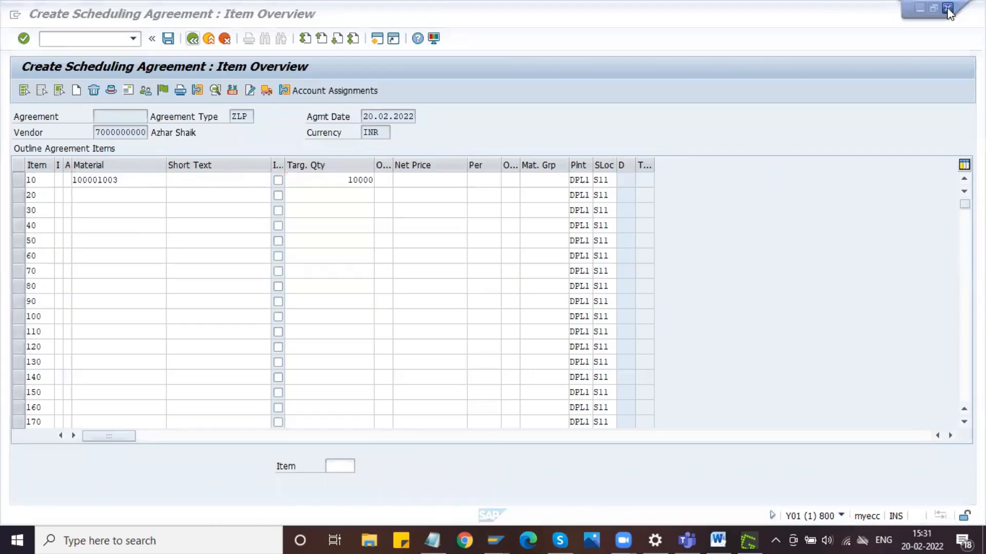
- Set the net price of the piston item to 240 and confirm the line
click(441, 179)
text(1)
key(BackSpace)
text(24)
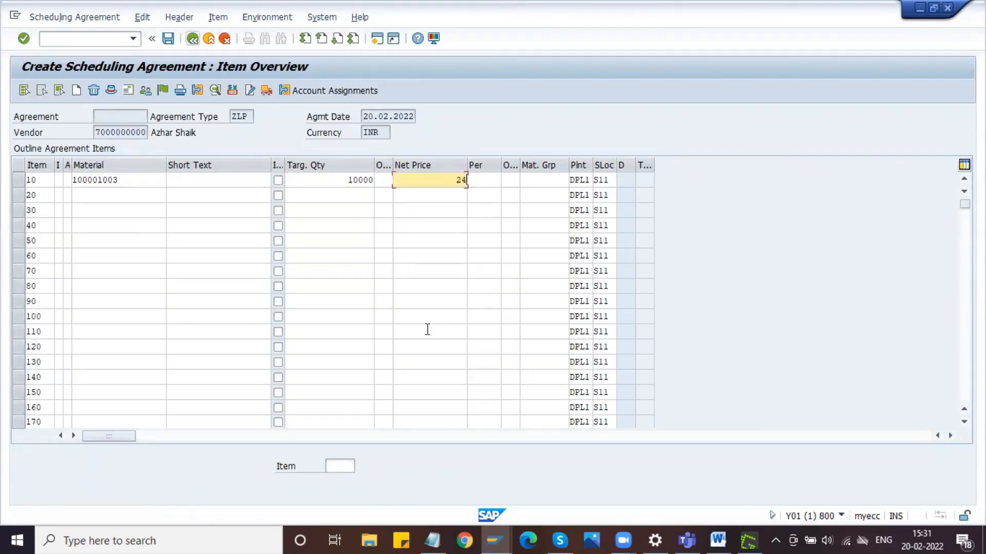
text(0)
key(Return)
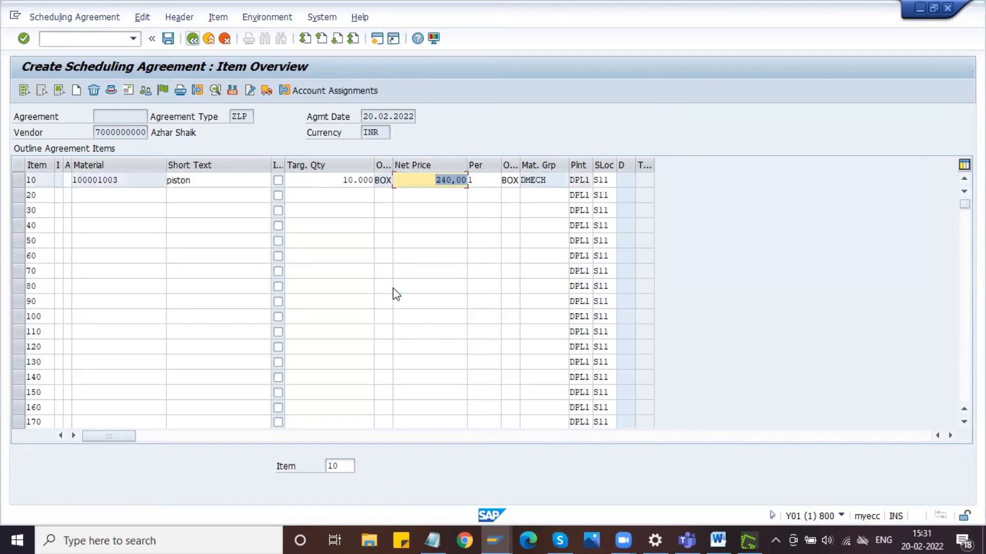
- Save the scheduling agreement, accepting that it is saved without an output message record
click(203, 180)
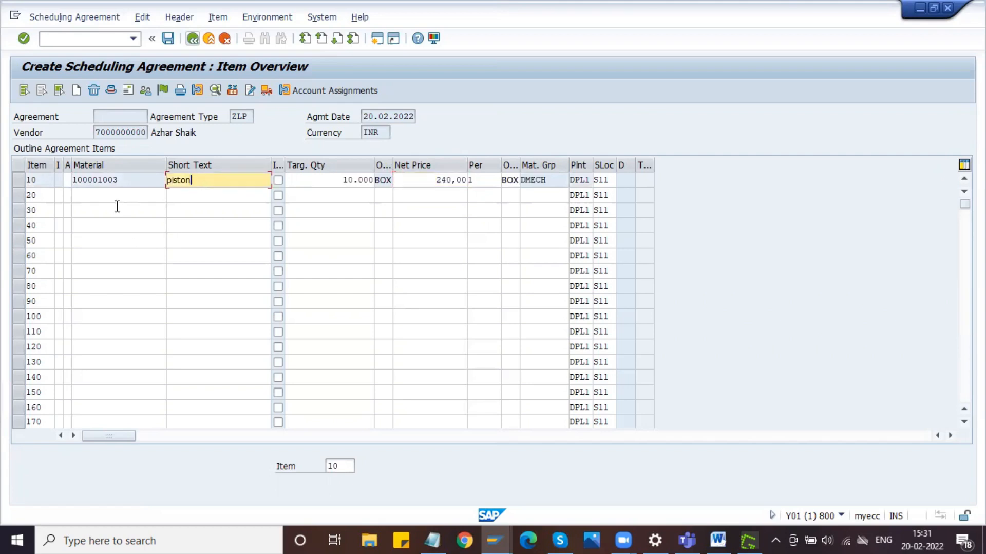
click(146, 20)
click(380, 63)
click(465, 66)
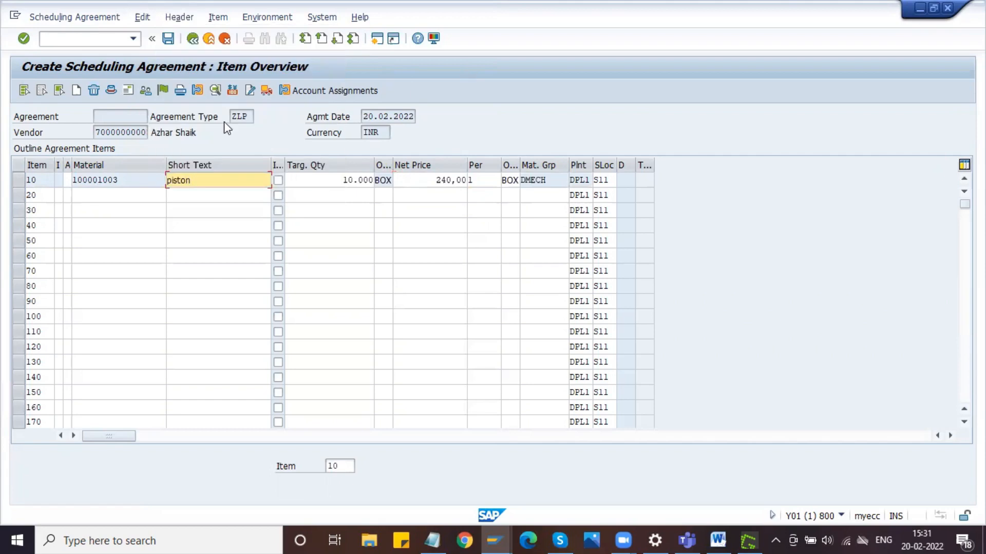
click(169, 40)
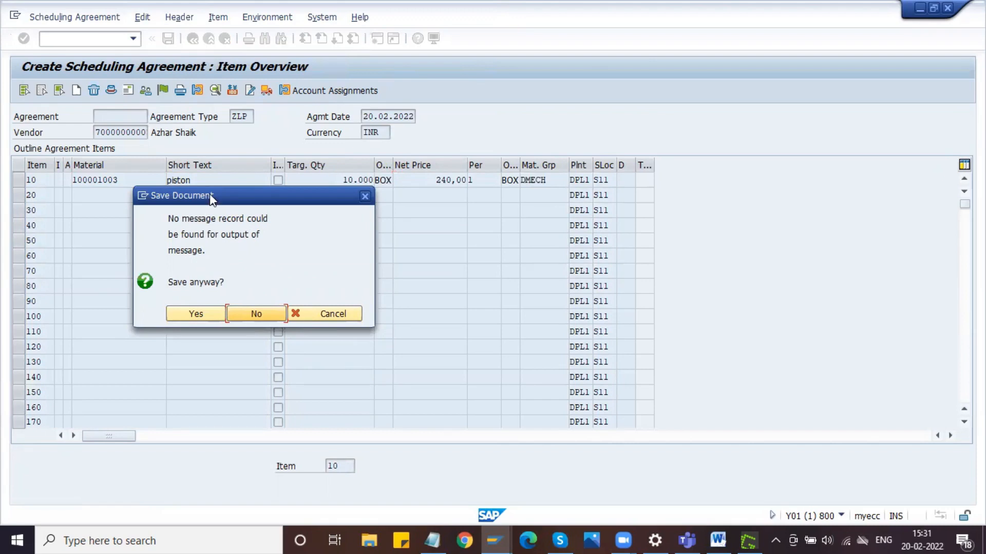
drag(211, 195, 273, 193)
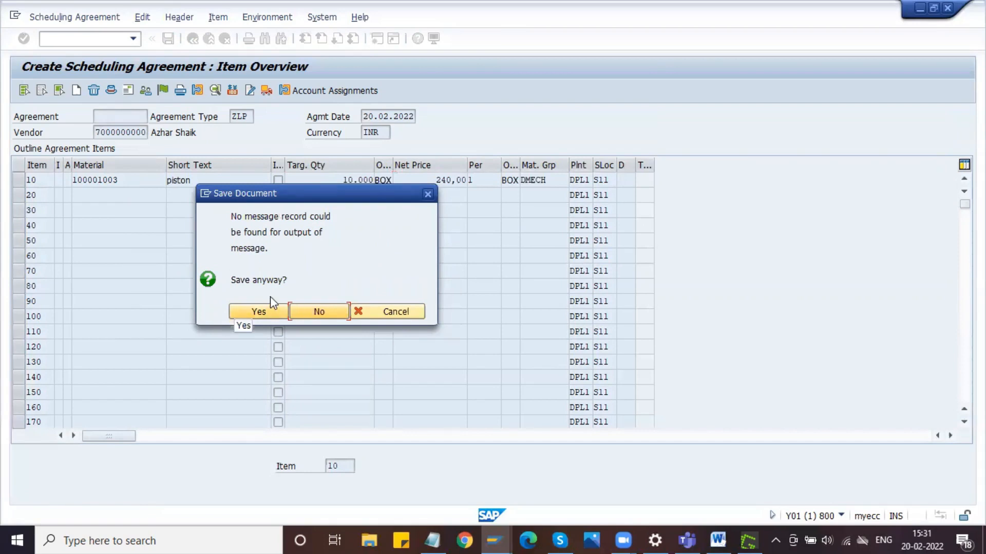
click(260, 313)
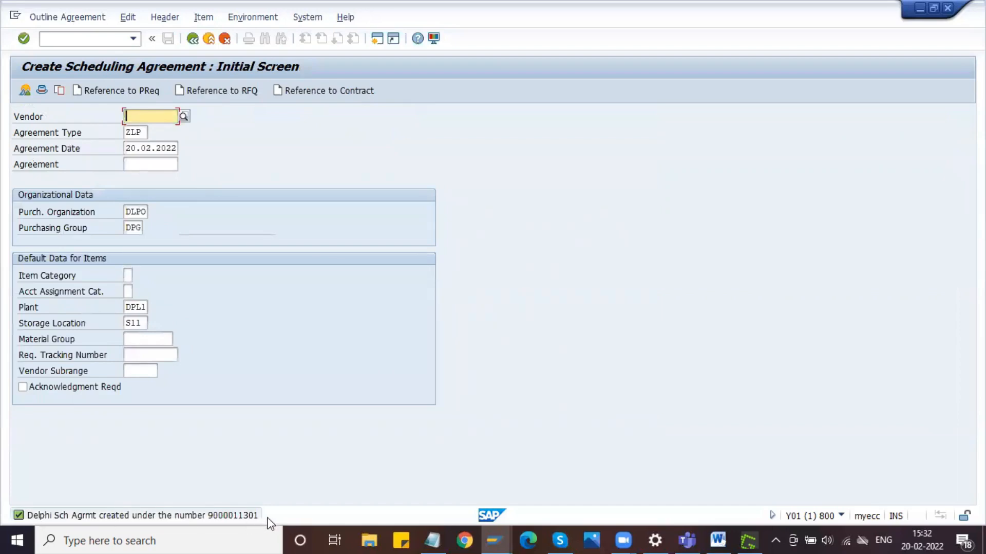
- Switch to the Word document to check the documented DD number range, and return to SAP
click(719, 539)
scroll(568, 331, down, 5)
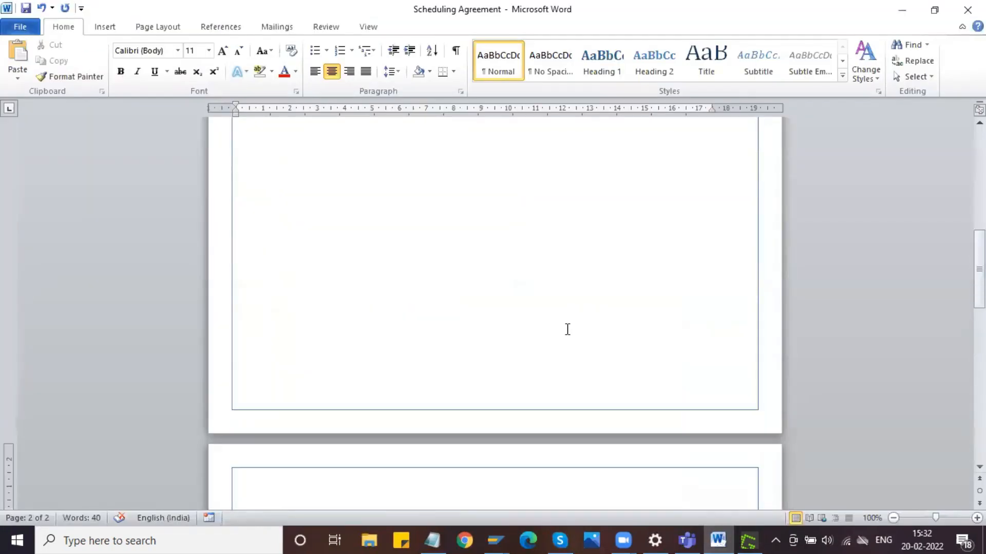
scroll(567, 329, up, 5)
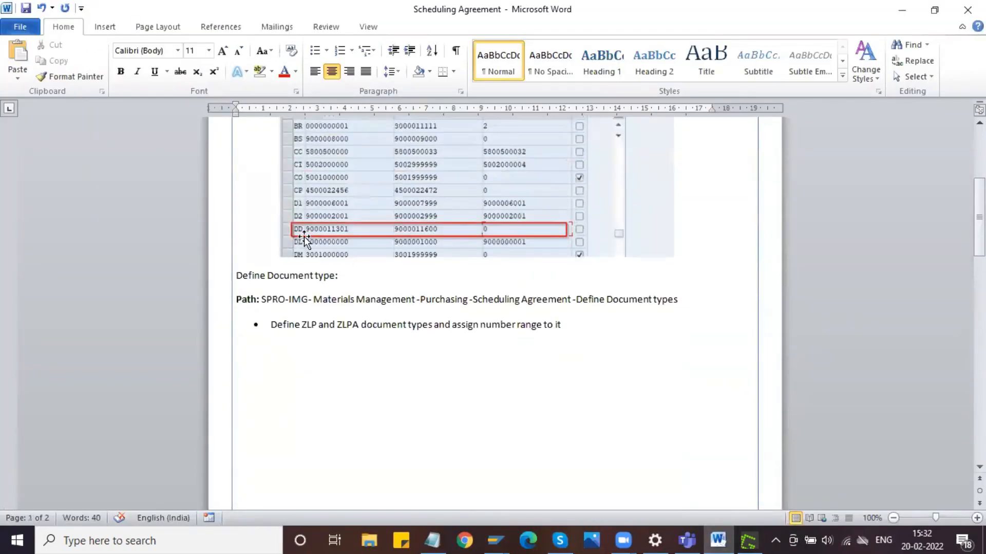
click(902, 10)
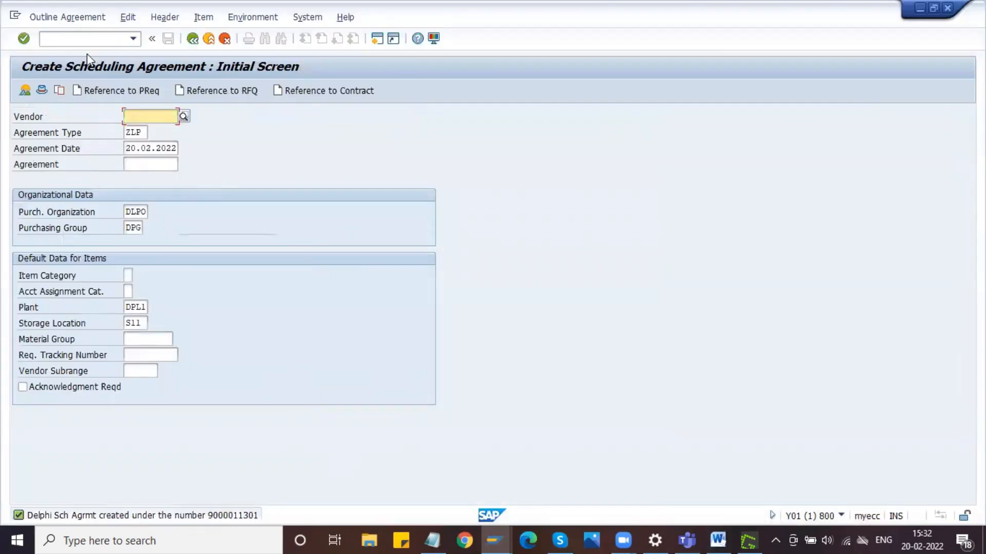
- Open the newly created agreement in the Change Scheduling Agreement transaction and inspect item 10's net price, price unit and order price unit
click(87, 39)
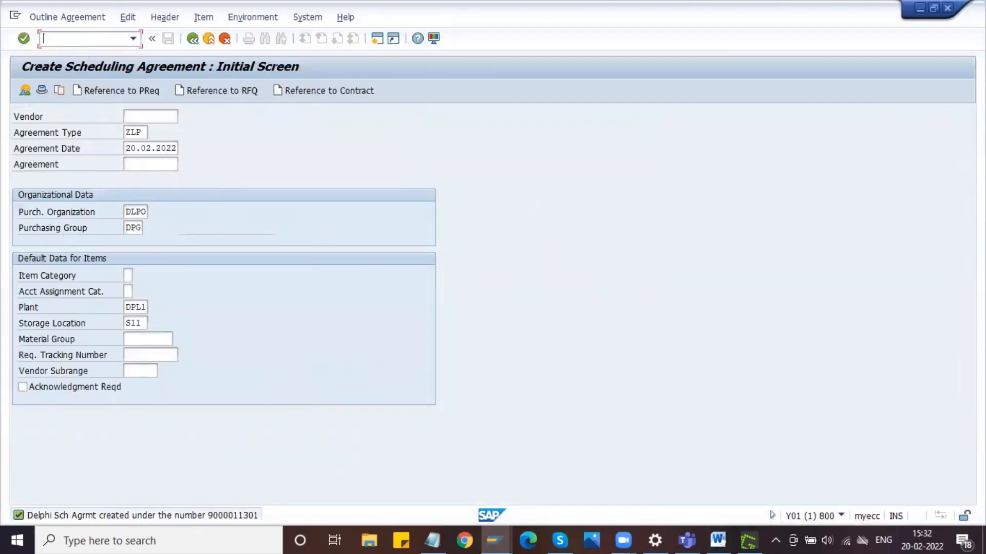
text(/NME32L)
key(Return)
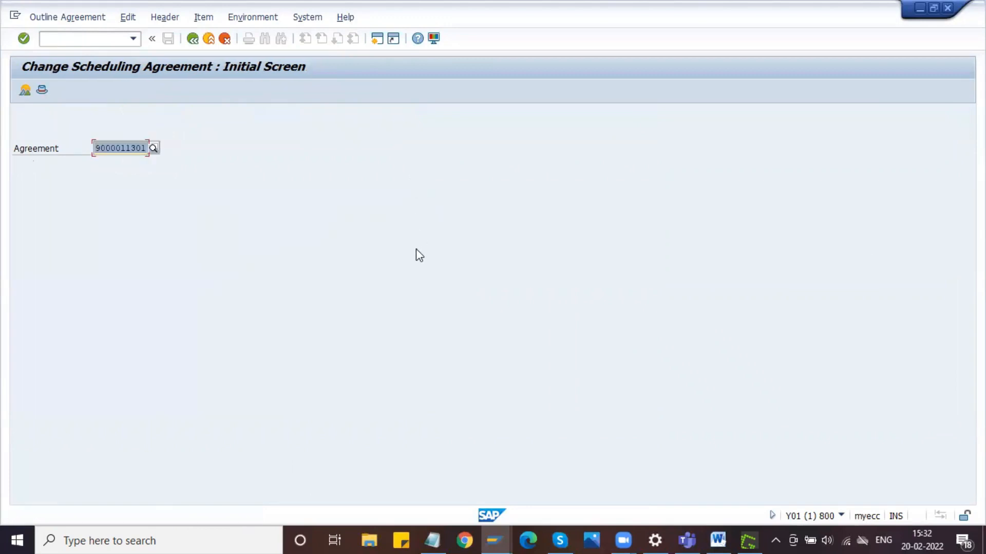
key(Return)
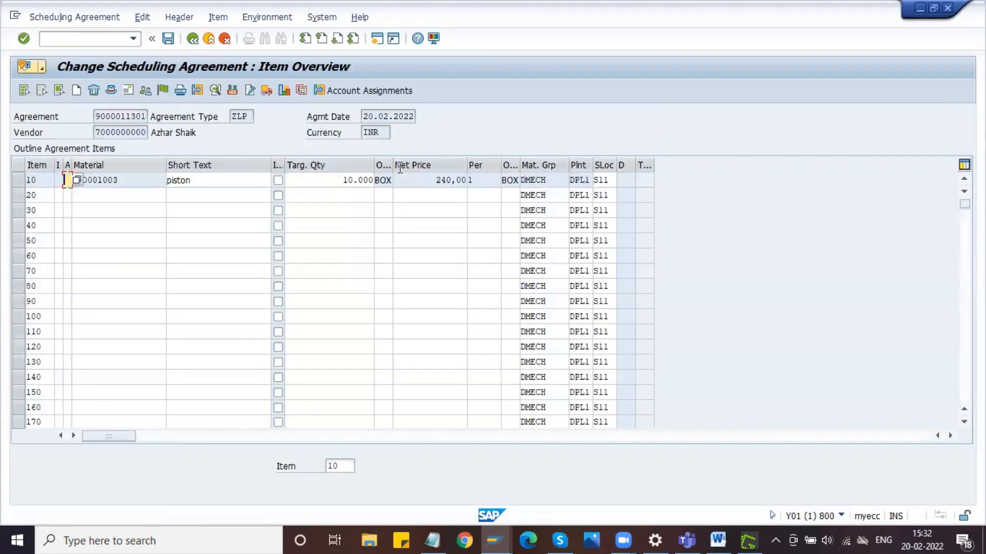
click(419, 181)
click(488, 182)
click(511, 179)
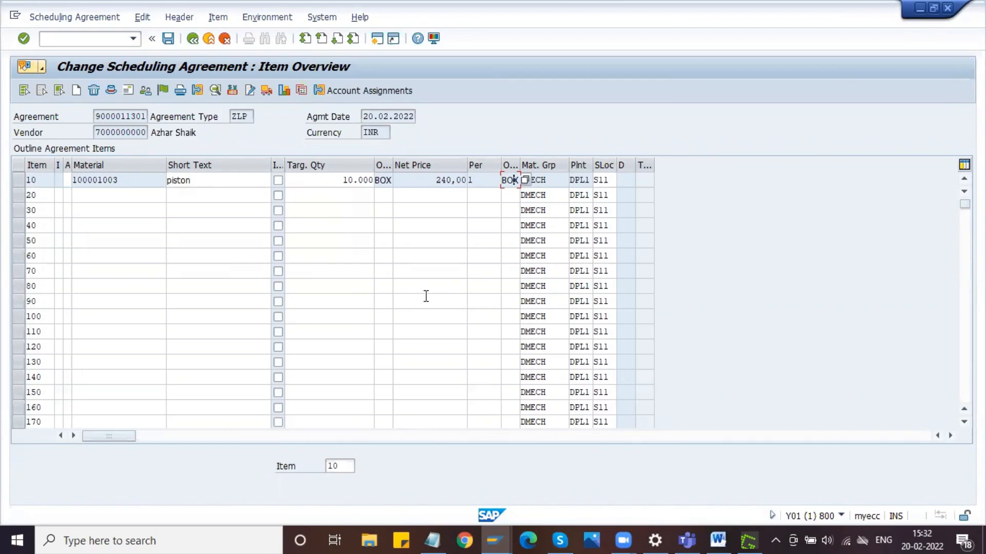
- Capture the upper part of the Change Scheduling Agreement item overview, down to item 50, as a screenshot and copy it
click(118, 40)
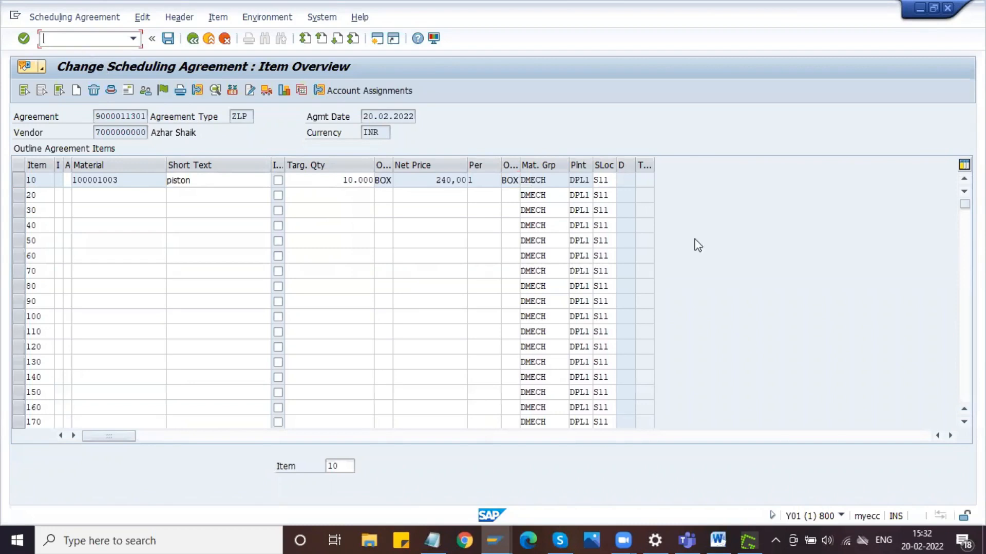
key(Print)
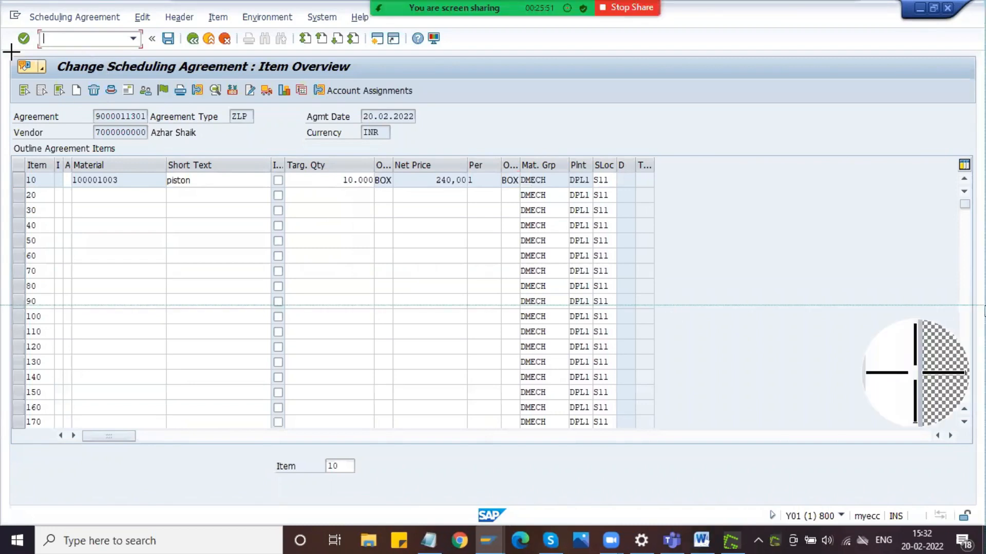
drag(2, 20, 805, 244)
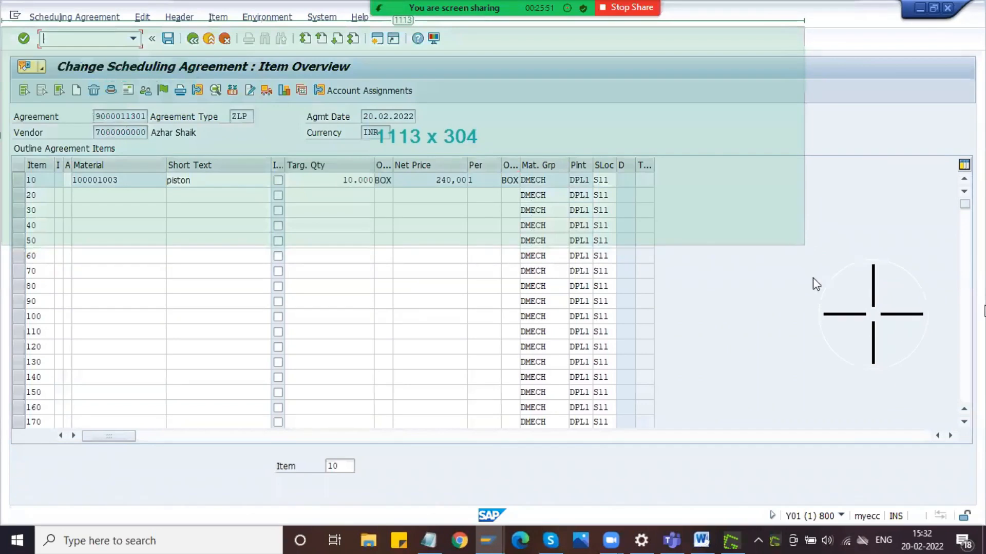
click(834, 293)
- Switch to the Word document and add the left-aligned line "Create Scheduling Agreement:" below the document types screenshot
click(722, 538)
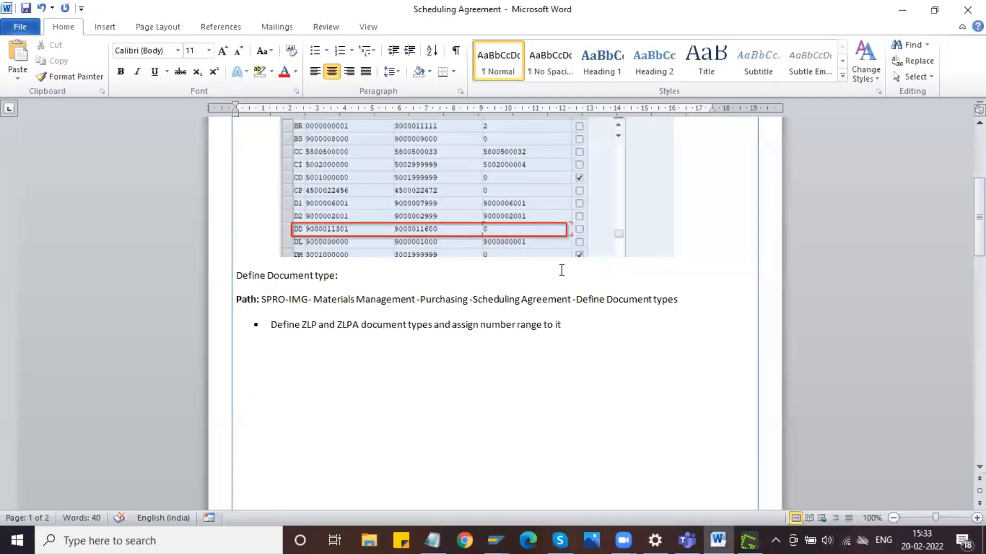
click(593, 328)
key(ctrl+v)
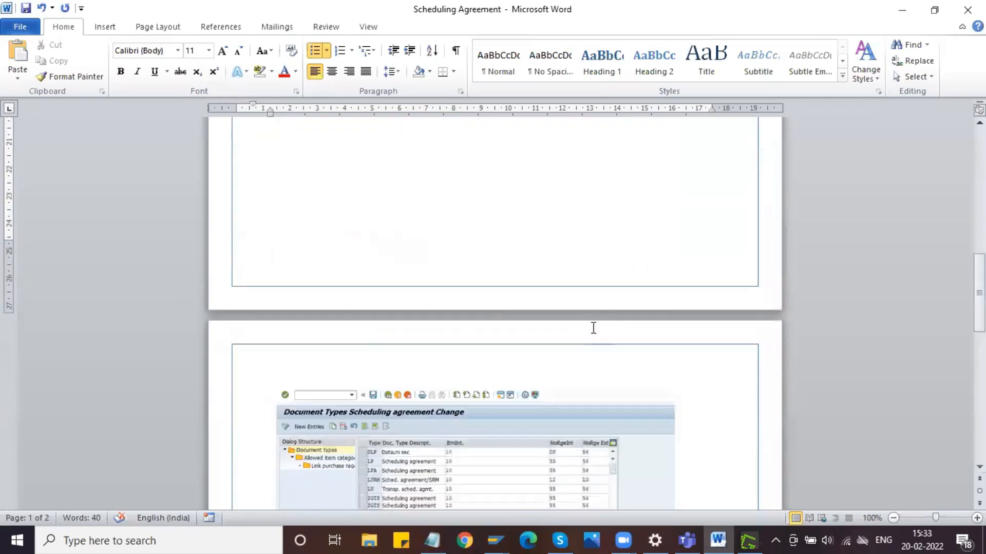
key(Return)
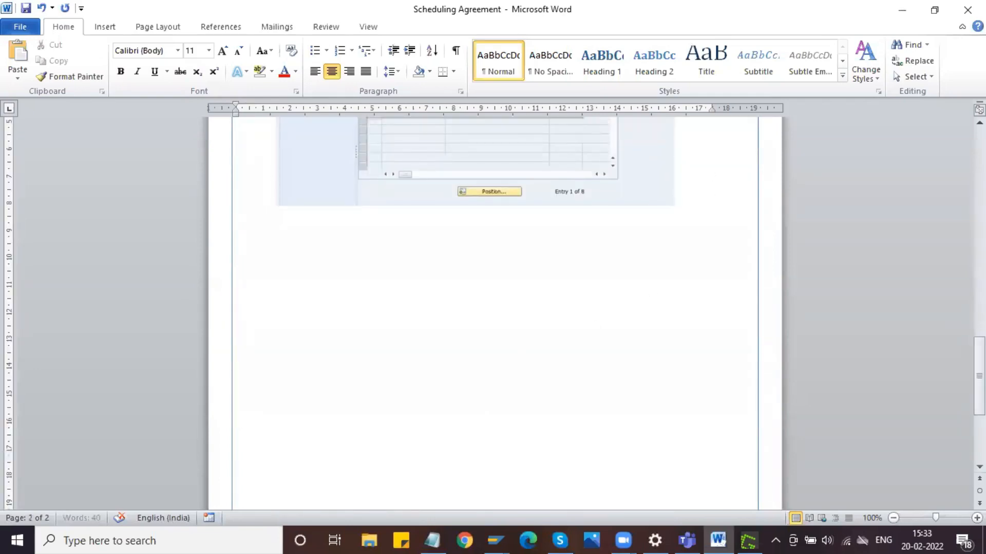
click(315, 71)
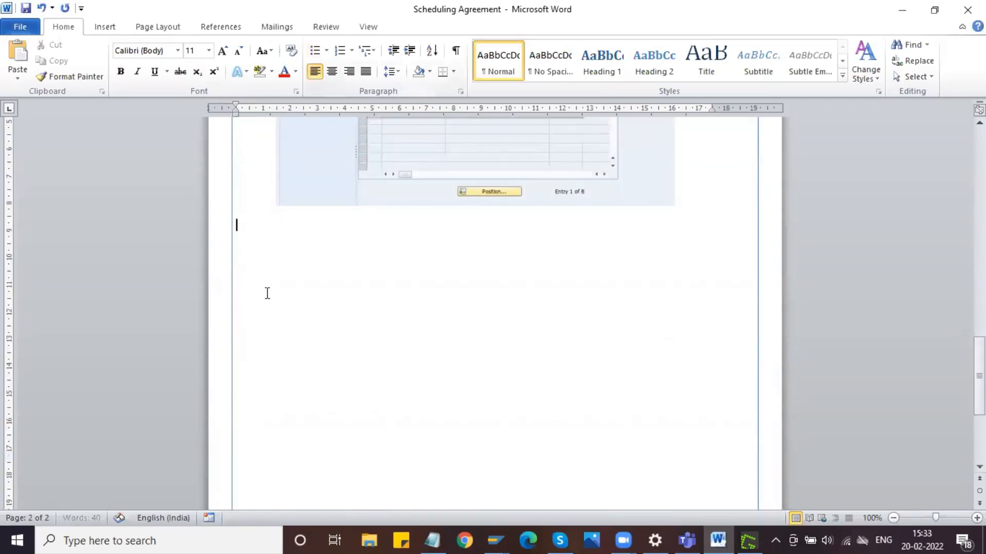
key(Return)
text(Create Scheduling)
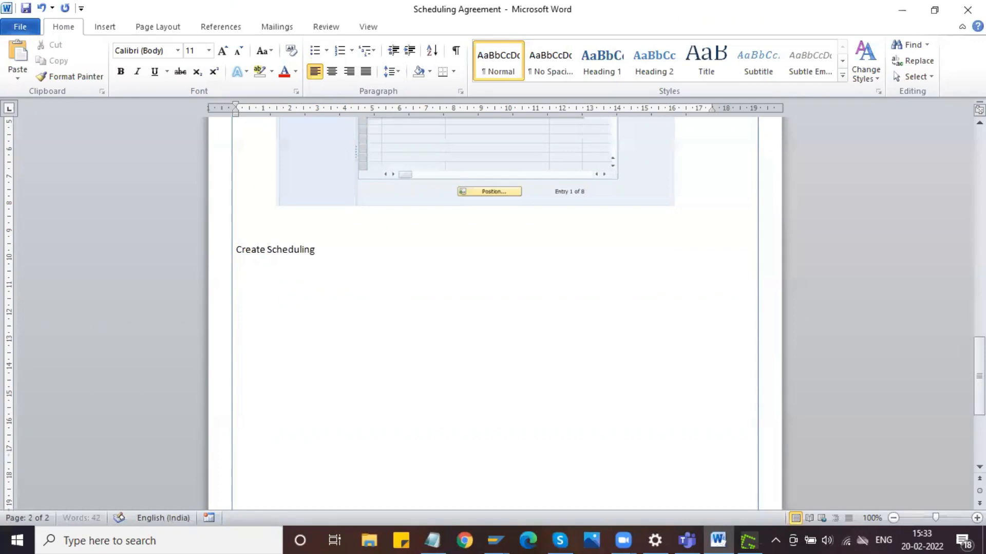
text( Agreement:)
- Make the "Create Scheduling Agreement:" heading bold and place the cursor below it
key(shift+Right)
key(ctrl+shift+Left)
key(ctrl+shift+Left)
key(ctrl+shift+Left)
key(ctrl+shift+Left)
key(ctrl+b)
key(Right)
key(ctrl+e)
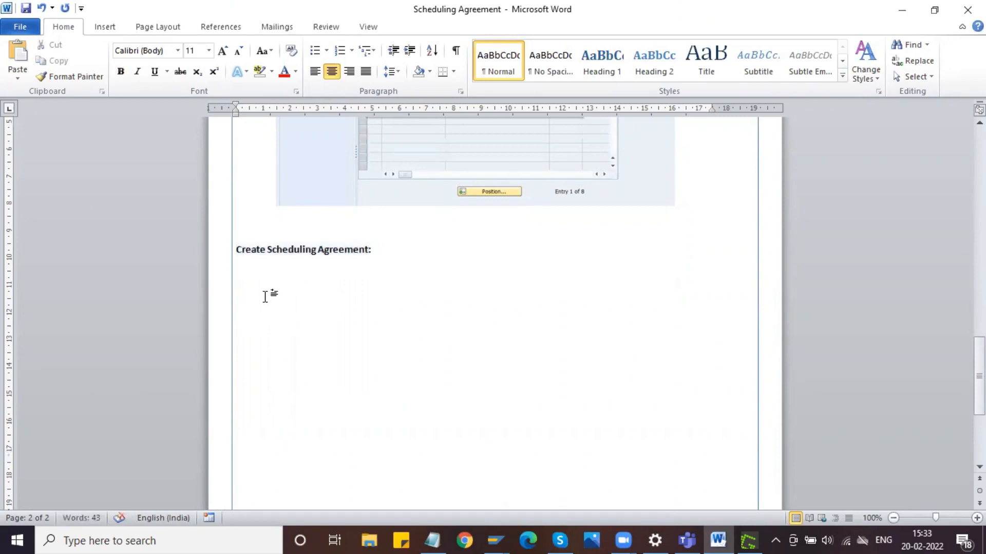
- Add the left-aligned bullet "T-code: ME31L" under the heading and end the bulleted list
click(316, 72)
click(314, 51)
text(T-)
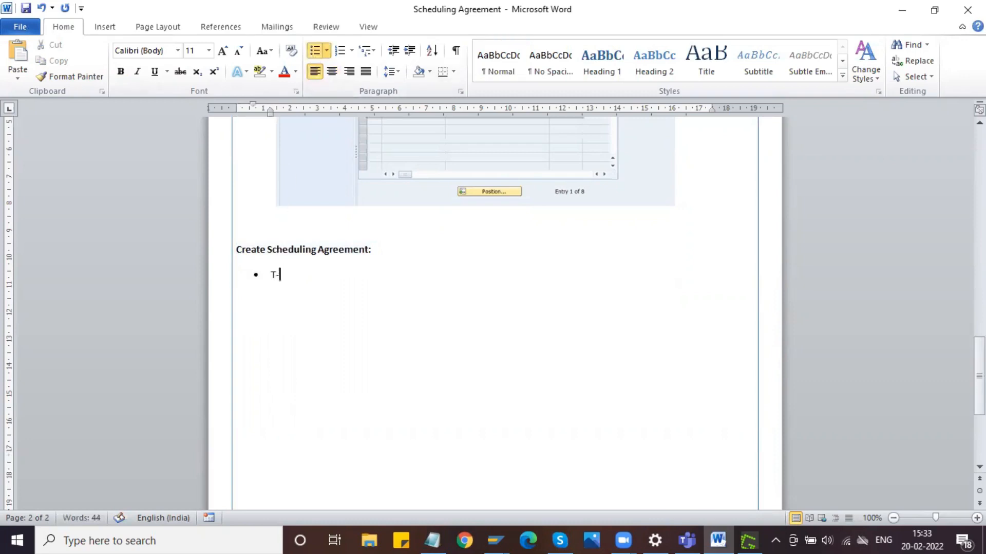
text(code: ME31L)
key(Return)
key(Return)
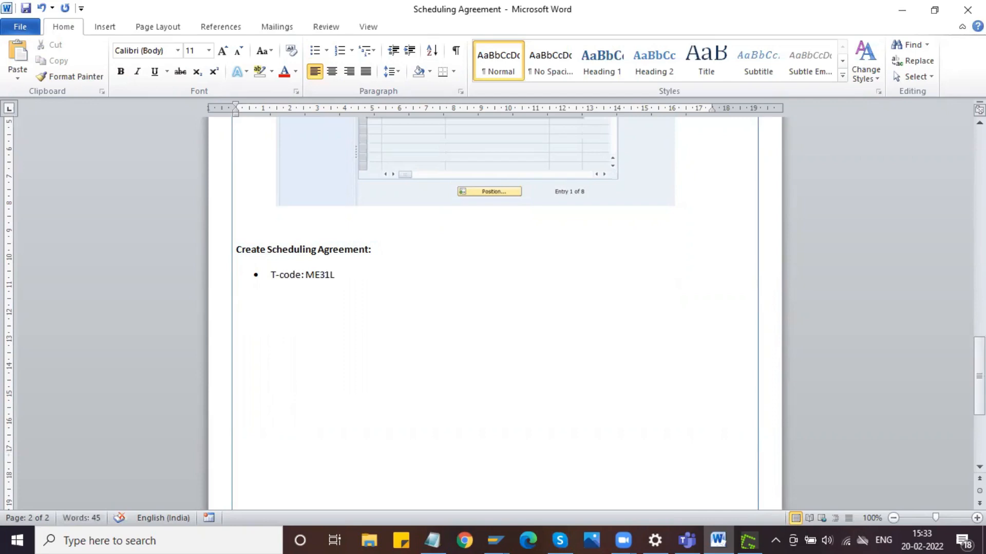
- Paste the item overview screenshot below the T-code bullet, centred, with an empty line above it
click(494, 539)
click(273, 314)
key(ctrl+v)
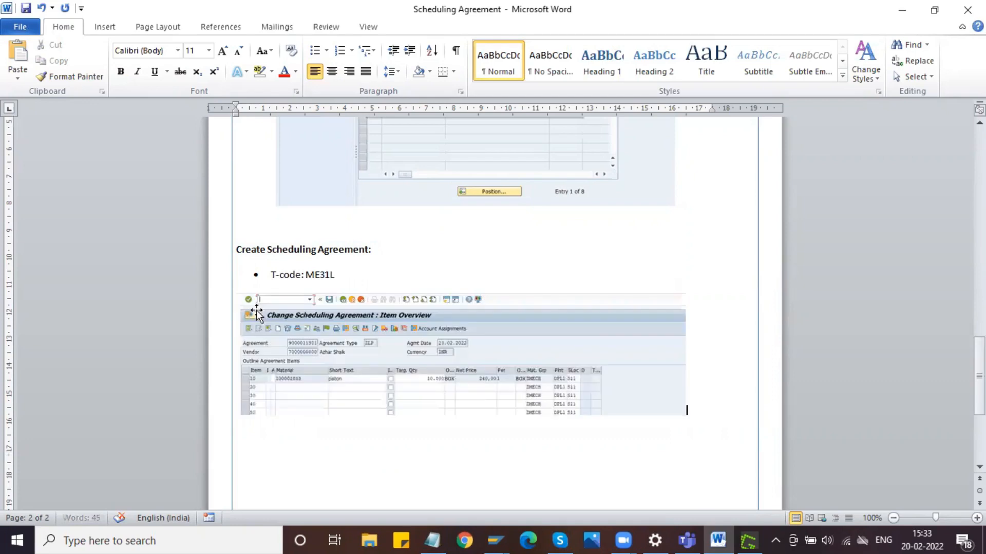
click(407, 355)
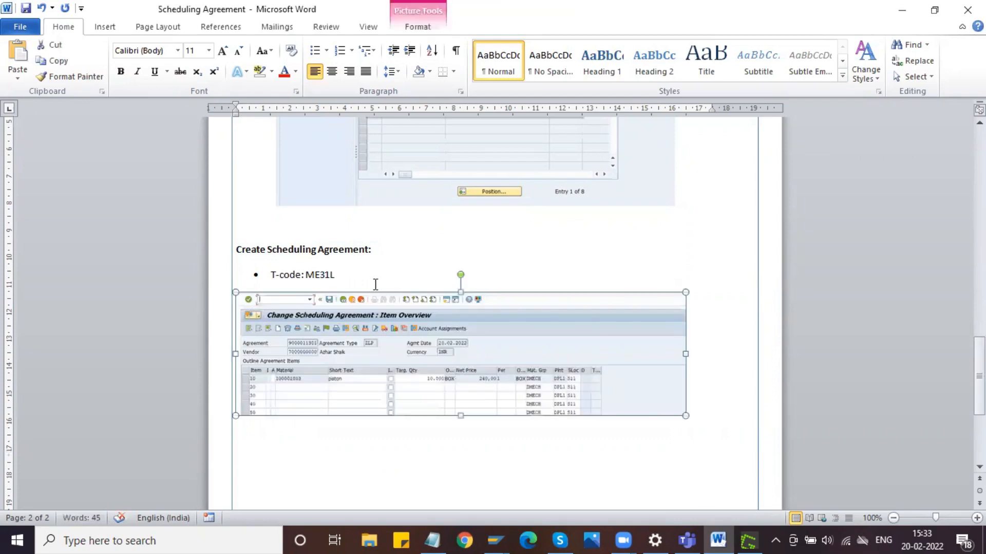
click(332, 72)
click(363, 276)
key(Return)
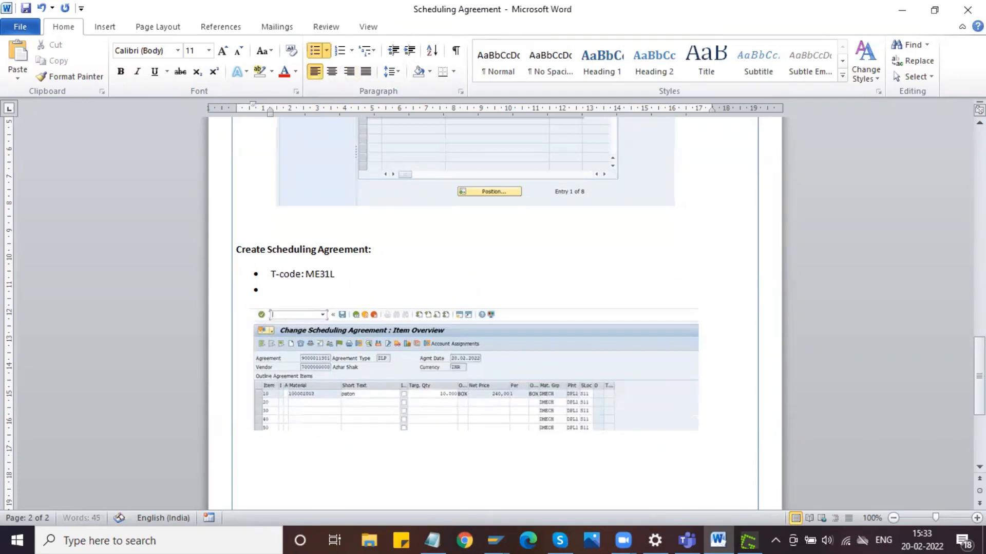
key(Return)
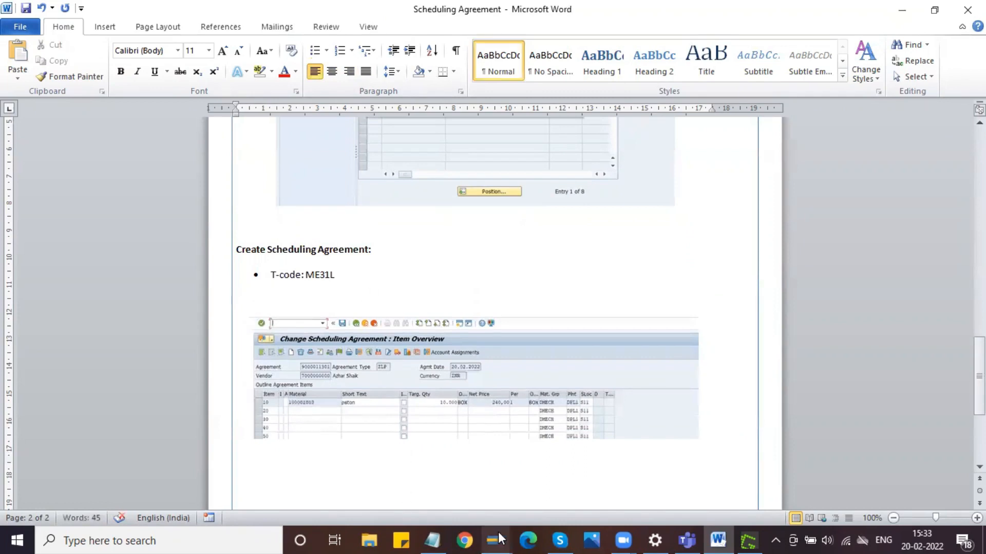
- Switch to the SAP Change Scheduling Agreement window and open transaction ME31L in a new session
mouse_move(495, 539)
click(547, 464)
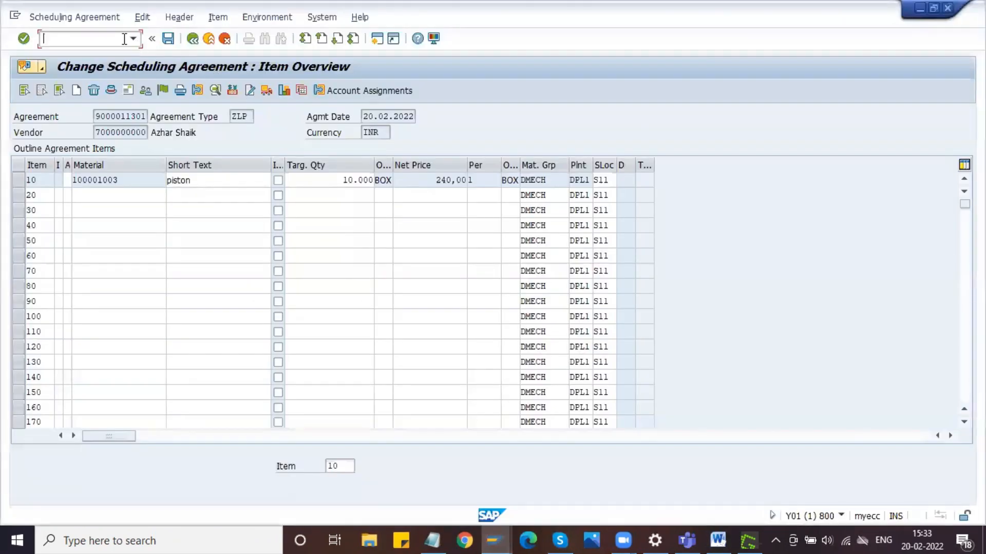
text(/OME31L)
key(Return)
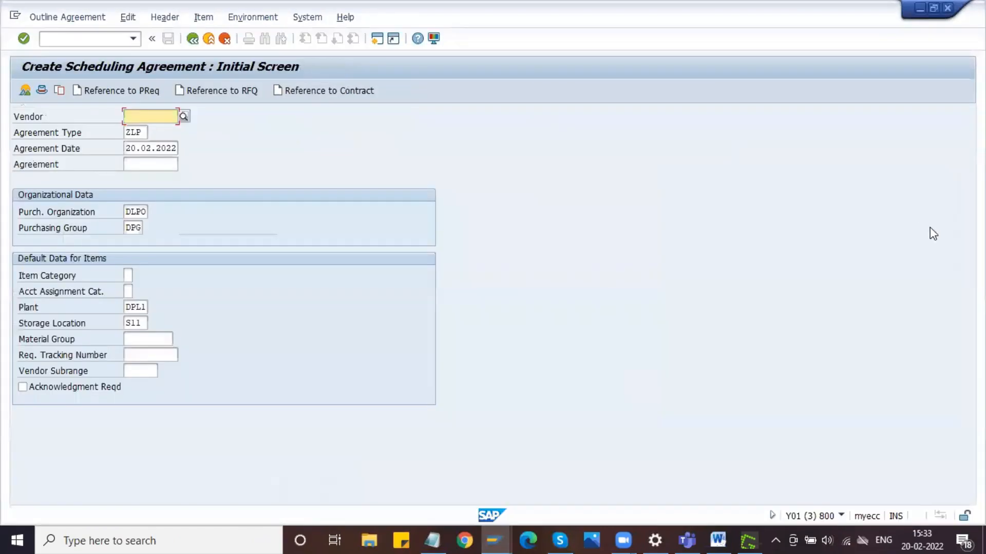
key(Print)
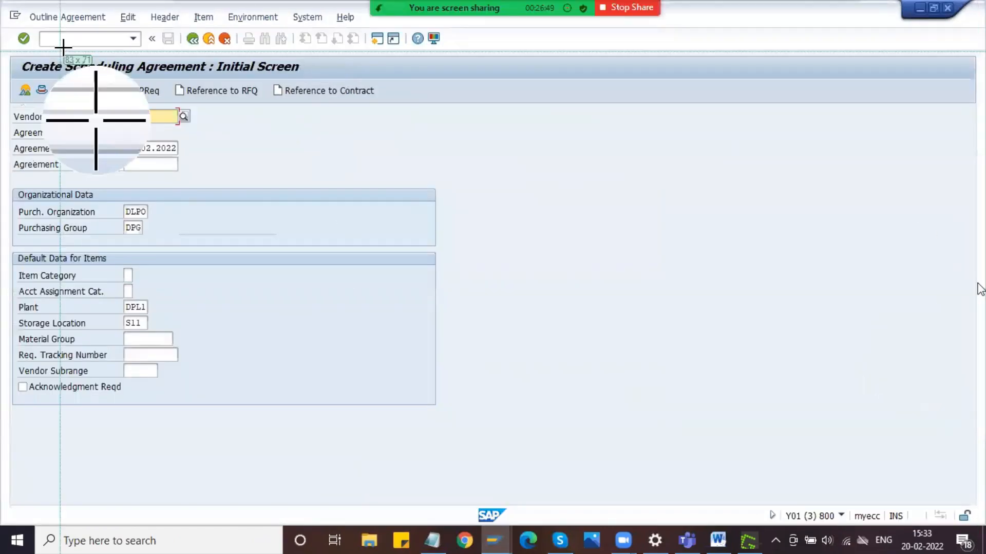
drag(10, 43, 444, 413)
click(519, 513)
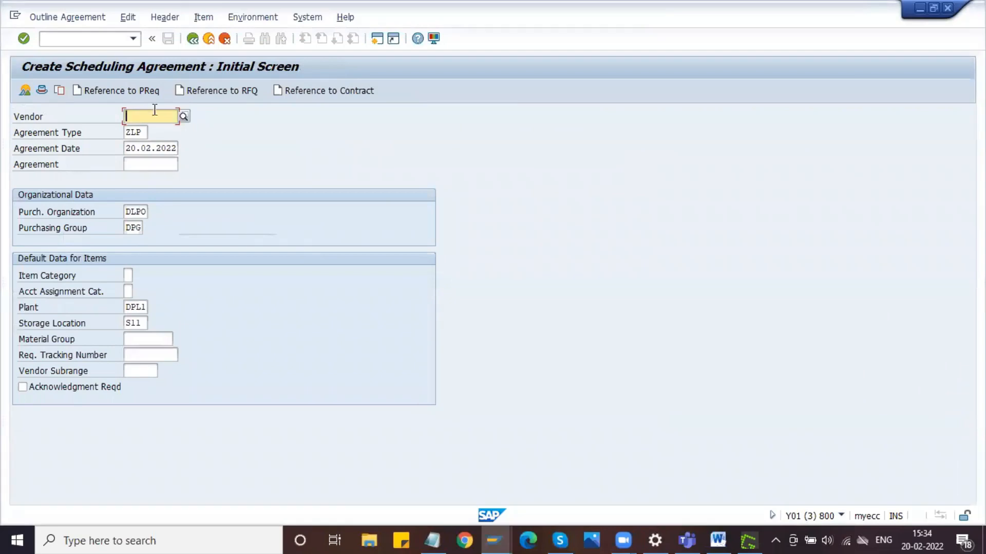
- Fill in the vendor number and capture the Create Scheduling Agreement initial screen to the clipboard
key(Down)
key(Print)
drag(2, 50, 446, 409)
click(475, 368)
- Paste the initial screen capture into the Word document, shrink it to about three quarters of its width and centre it
click(718, 539)
key(ctrl+v)
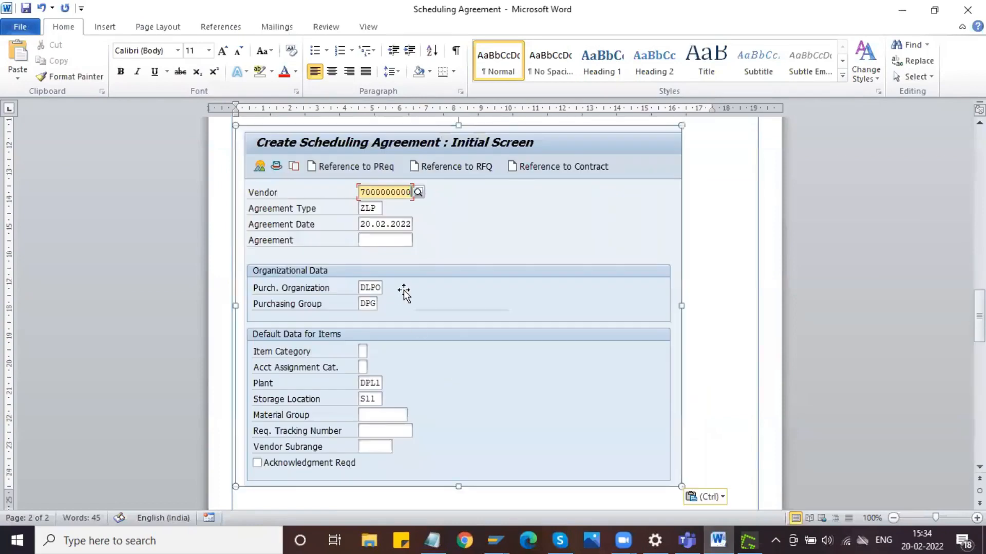
drag(679, 483, 560, 388)
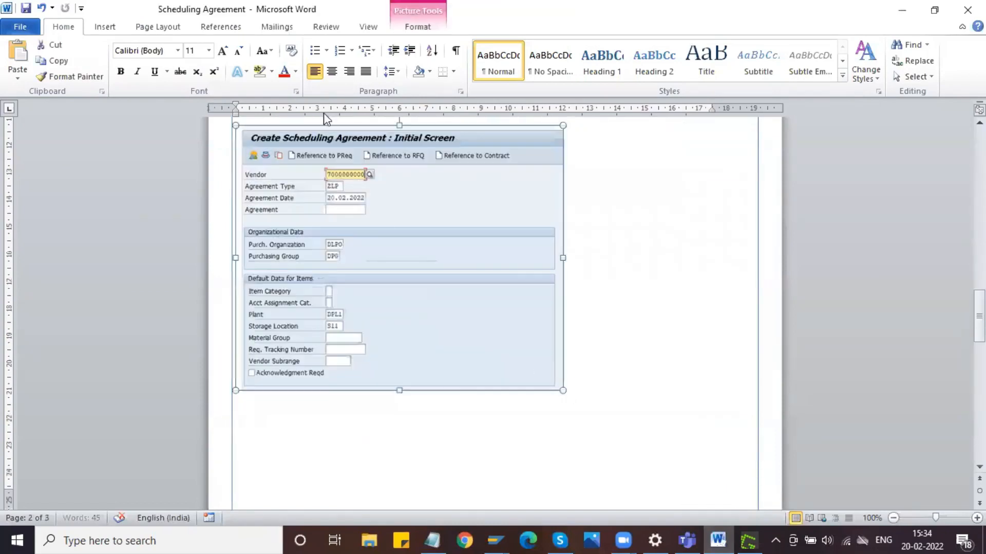
click(332, 71)
click(640, 382)
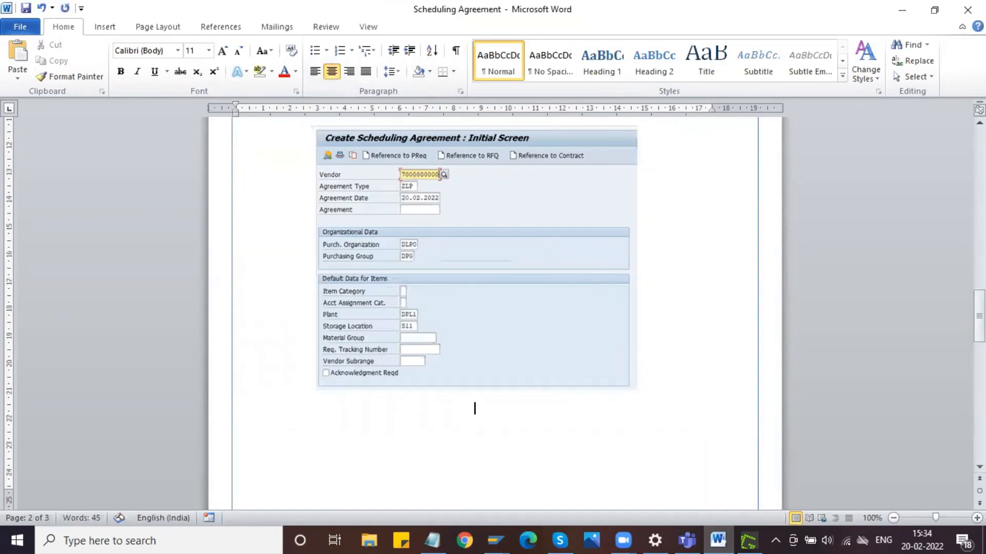
- Return to SAP, continue to the agreement's header data and set the validity end to 20.08.2022
key(alt+Tab)
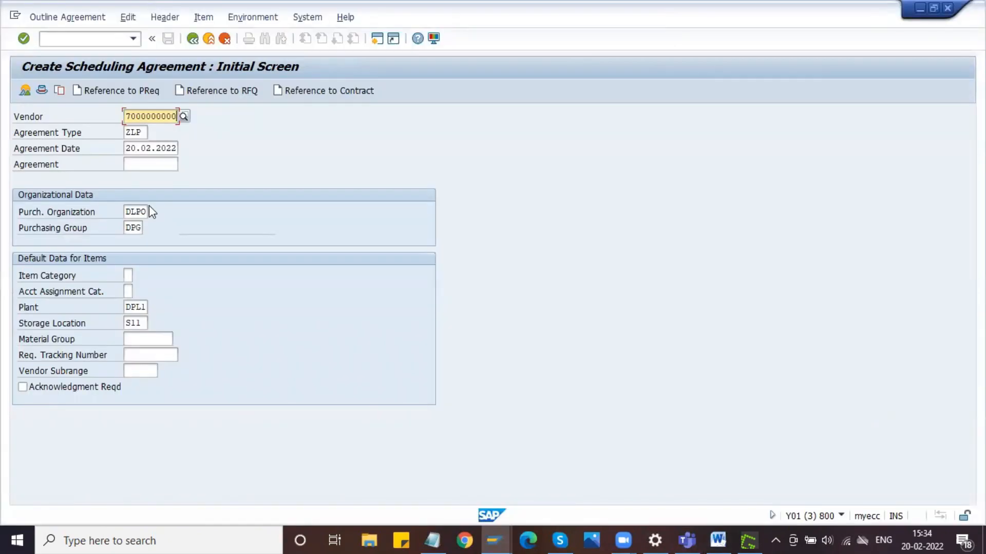
key(Return)
click(265, 196)
click(267, 217)
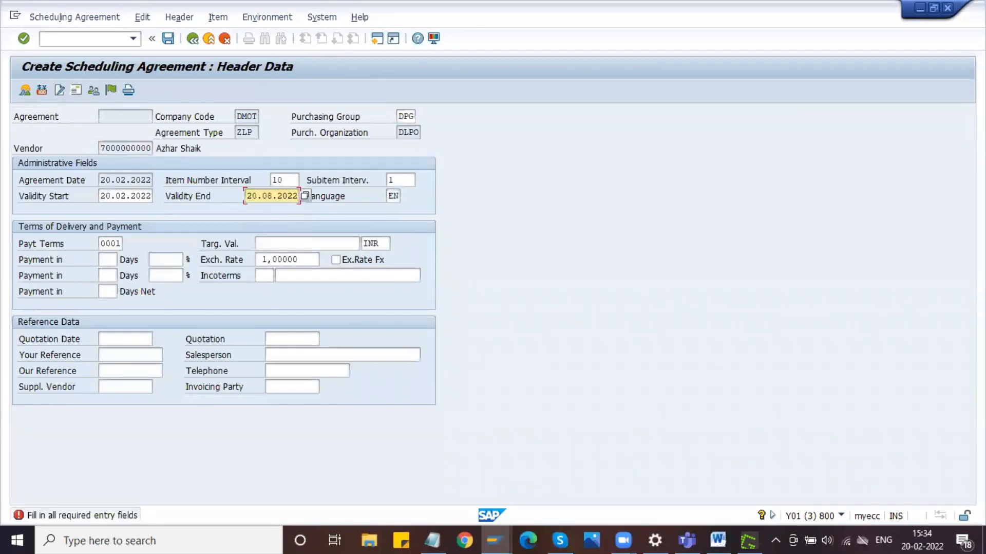
- Capture the Create Scheduling Agreement header data screen and open the capture in the Greenshot image editor
key(Print)
drag(11, 51, 452, 410)
click(494, 359)
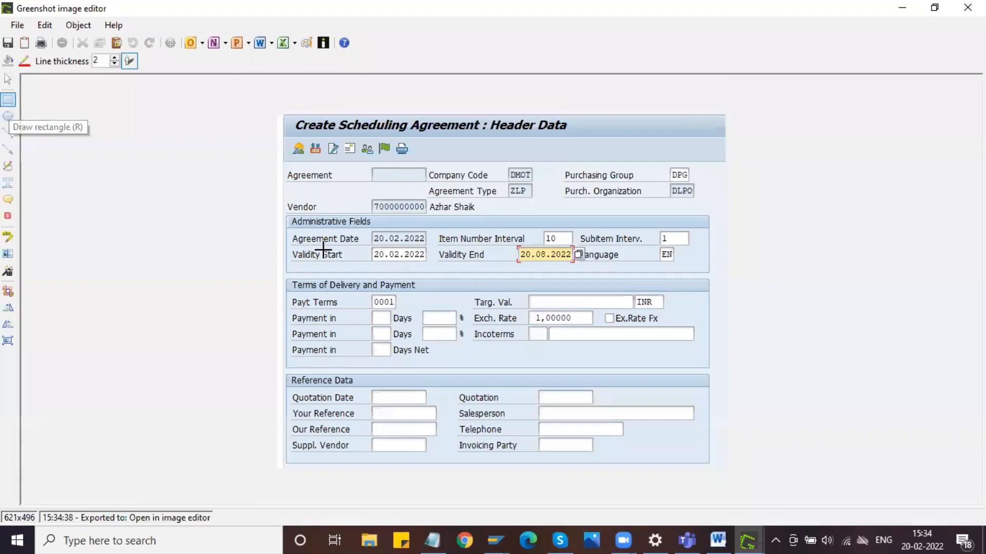
- Outline the Validity Start and Validity End fields with a red rectangle, copy the image to the clipboard and minimize the editor
mouse_move(283, 249)
mouse_down()
mouse_move(443, 247)
mouse_move(591, 263)
mouse_up()
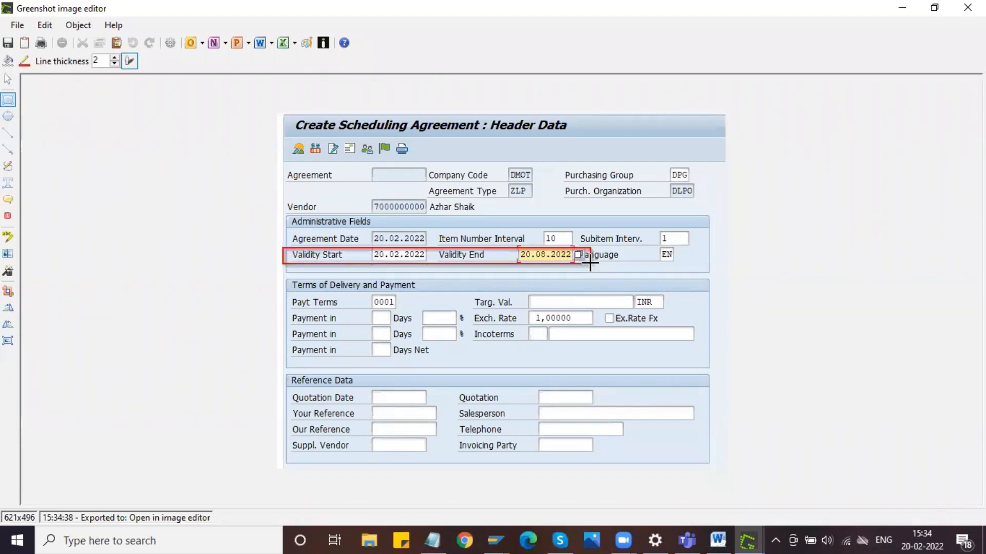
click(15, 25)
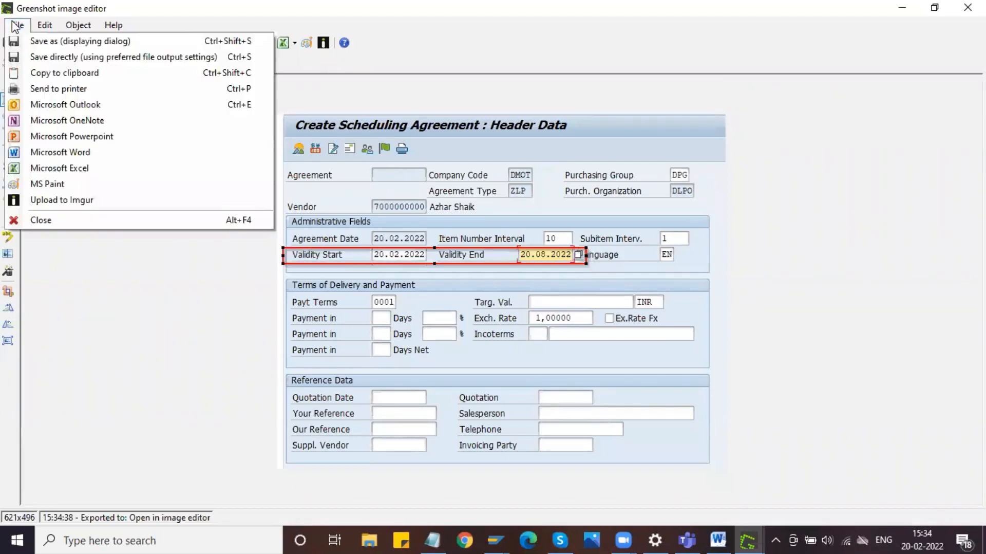
click(64, 73)
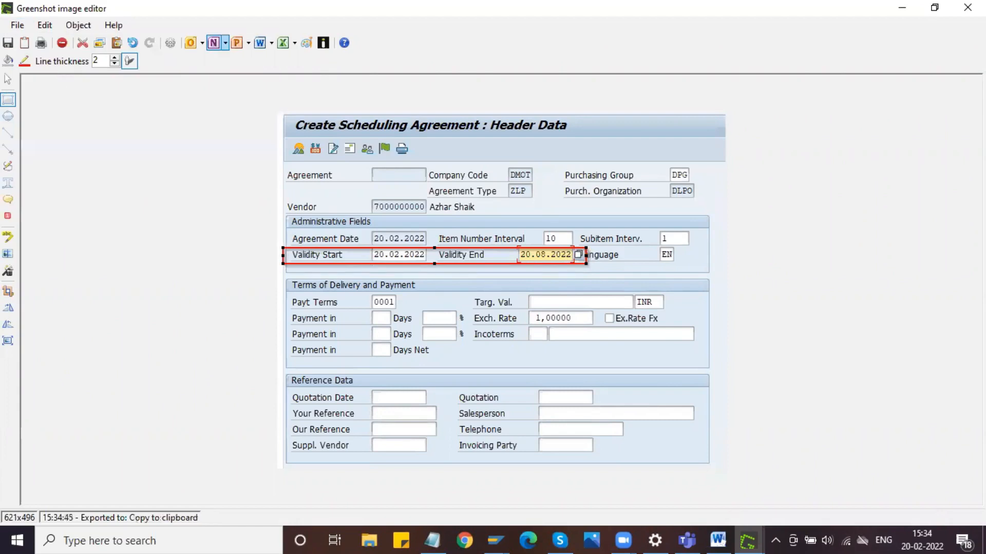
click(903, 8)
- Paste the annotated header data image below the initial screen capture in Word and shrink it to about three quarters of its width
click(726, 533)
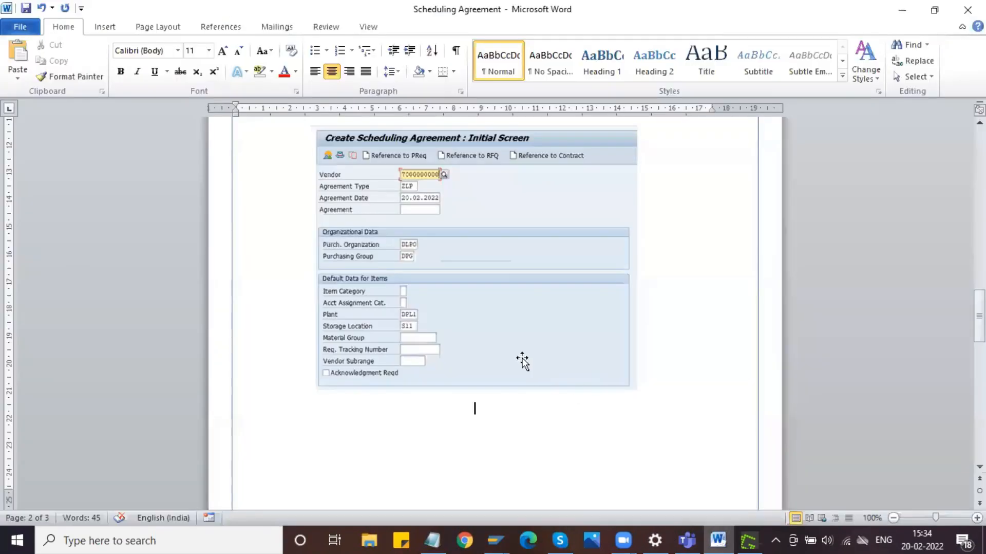
key(ctrl+v)
click(557, 365)
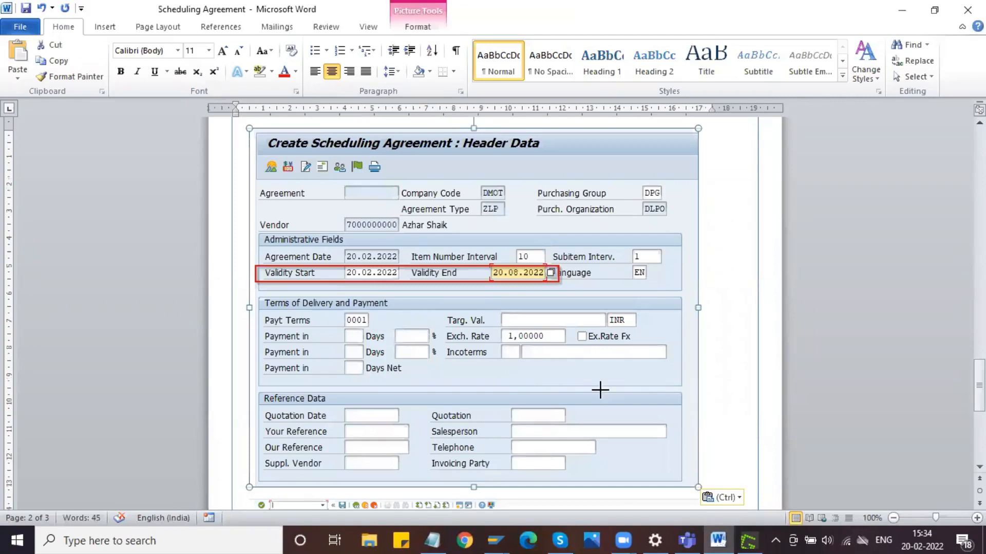
drag(699, 487, 600, 390)
scroll(516, 342, down, 5)
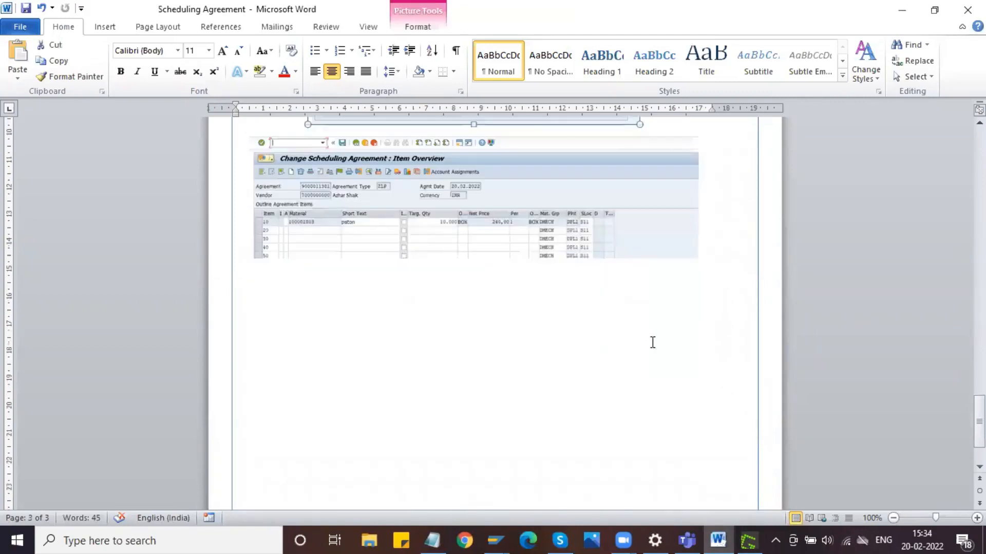
- Check the item overview of the existing agreement in SAP and return to the Word document
click(494, 540)
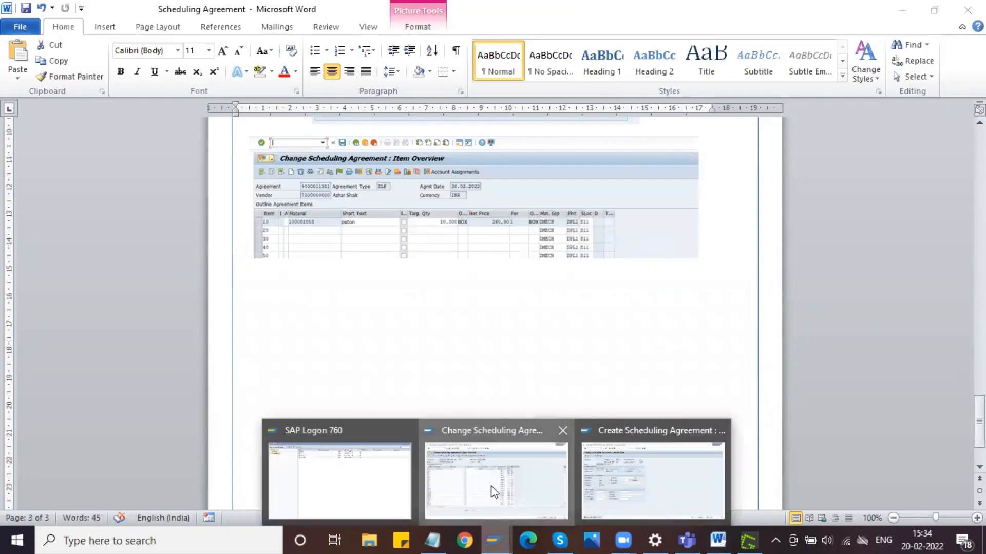
click(494, 490)
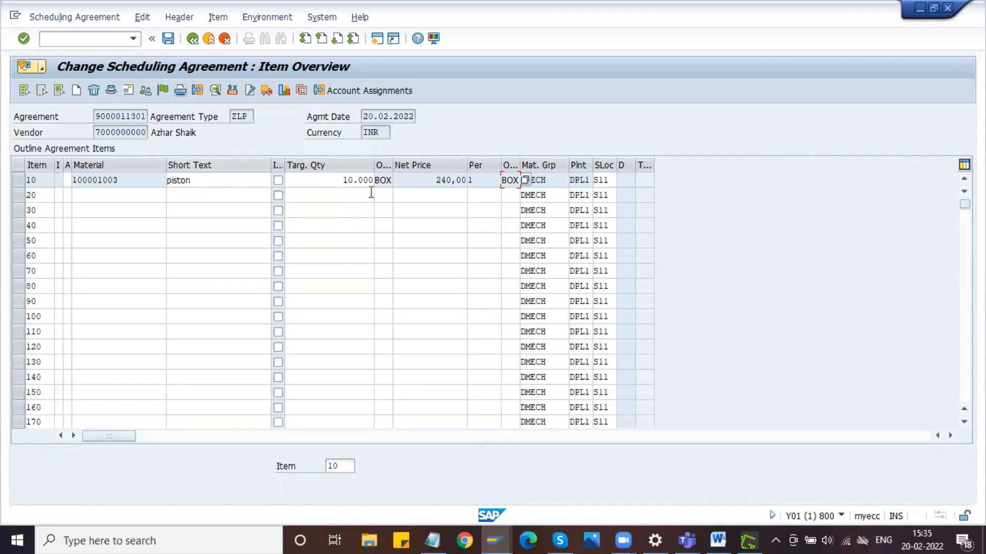
key(alt+Tab)
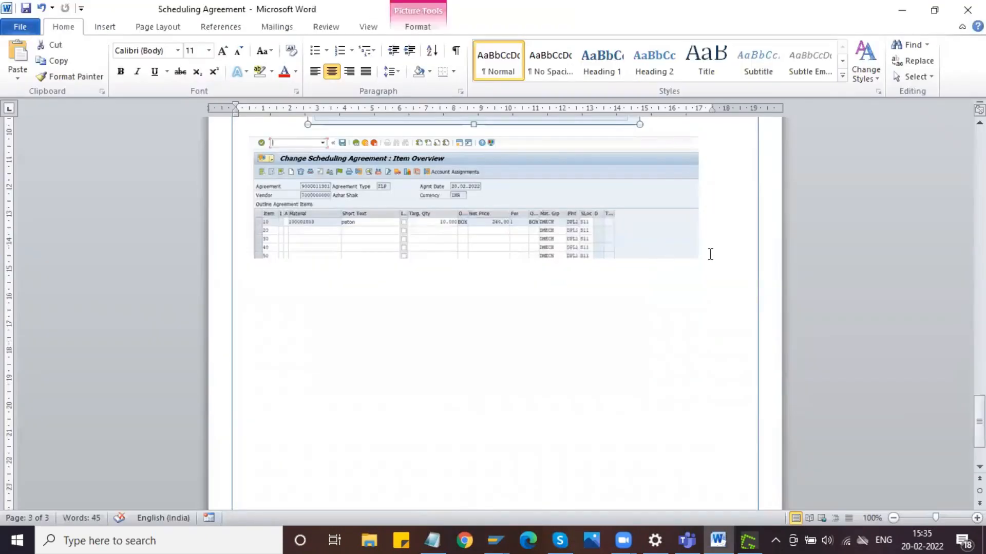
- Start a left-aligned bullet reading "Scheduling agreement created -" below the item overview image in Word
click(710, 254)
click(314, 73)
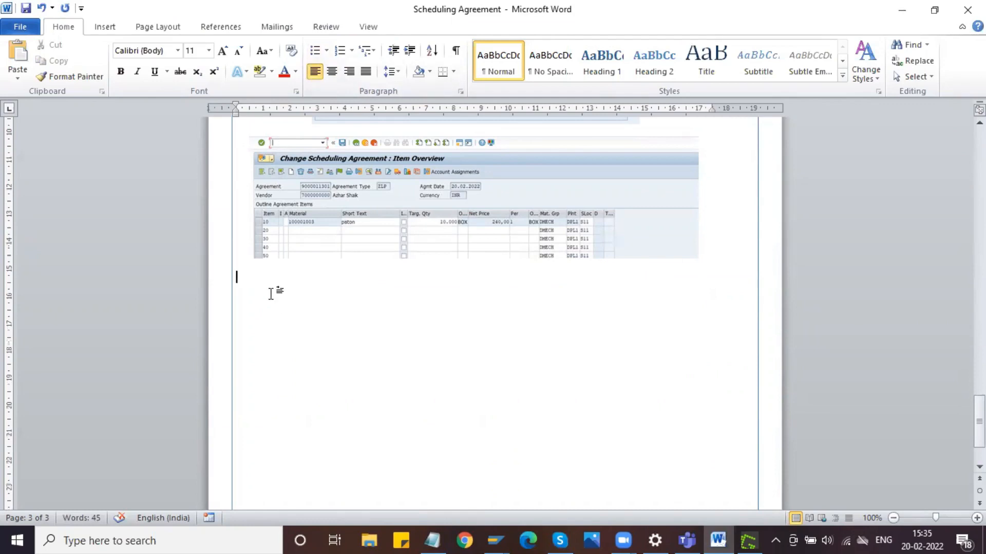
click(315, 50)
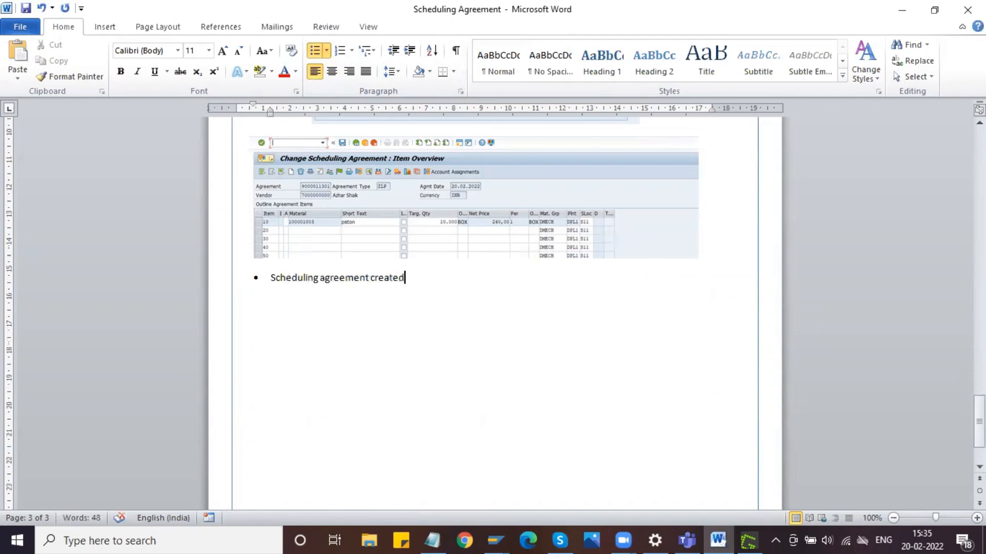
text(-)
- Copy the agreement number from SAP to the end of the bullet in Word and start a plain paragraph below it
key(alt+Tab)
drag(97, 115, 148, 115)
key(ctrl+c)
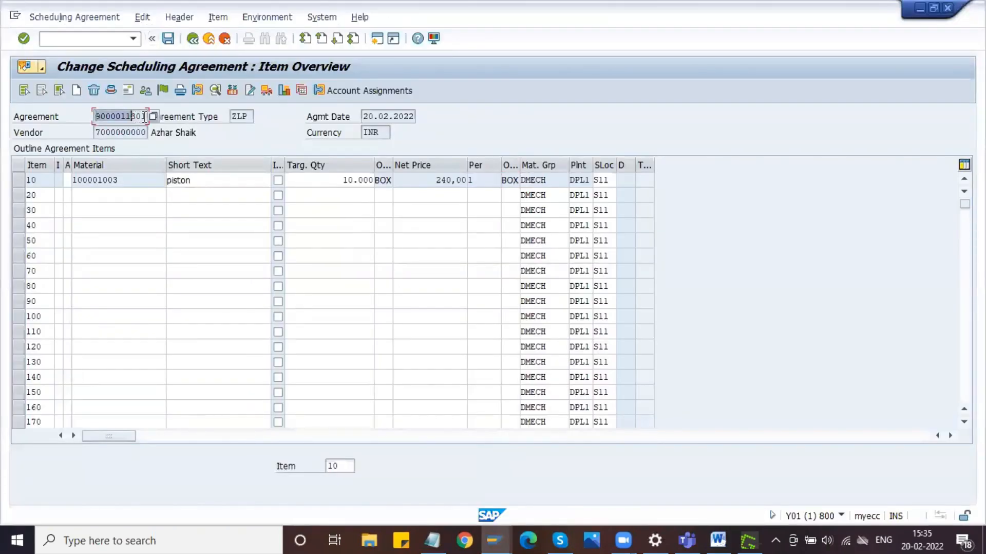
key(alt+Tab)
key(ctrl+v)
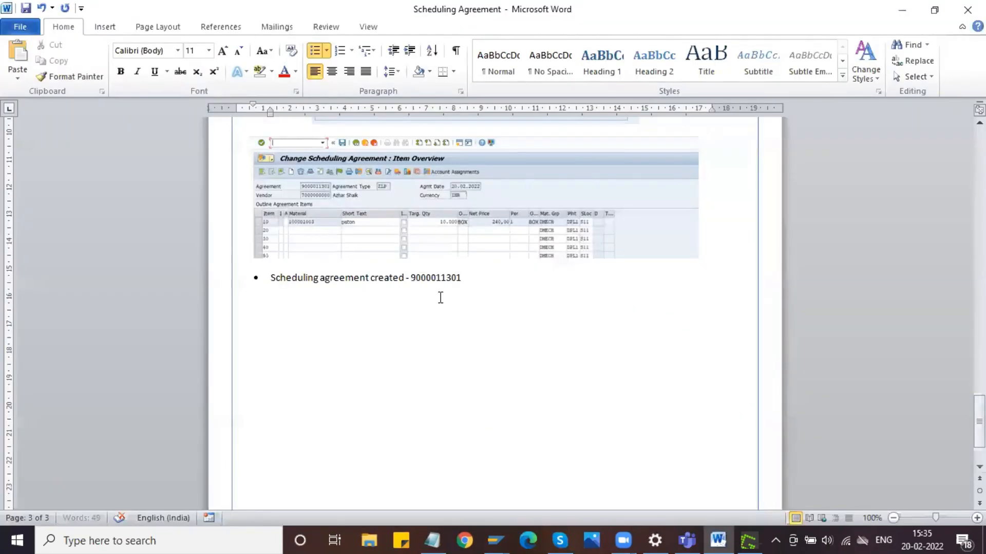
key(Return)
key(Return)
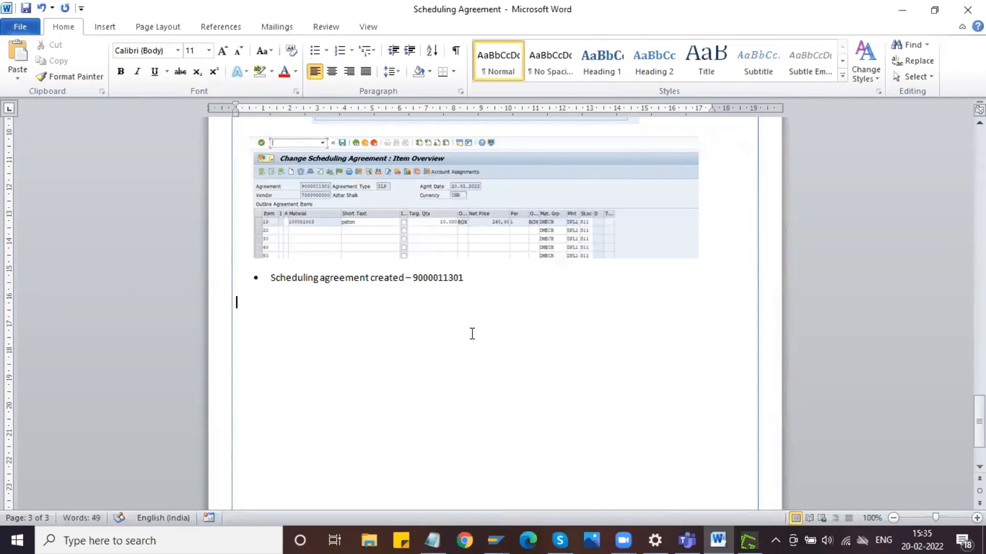
- Open the same scheduling agreement in display mode in SAP to view its item overview
key(alt+Tab)
click(105, 40)
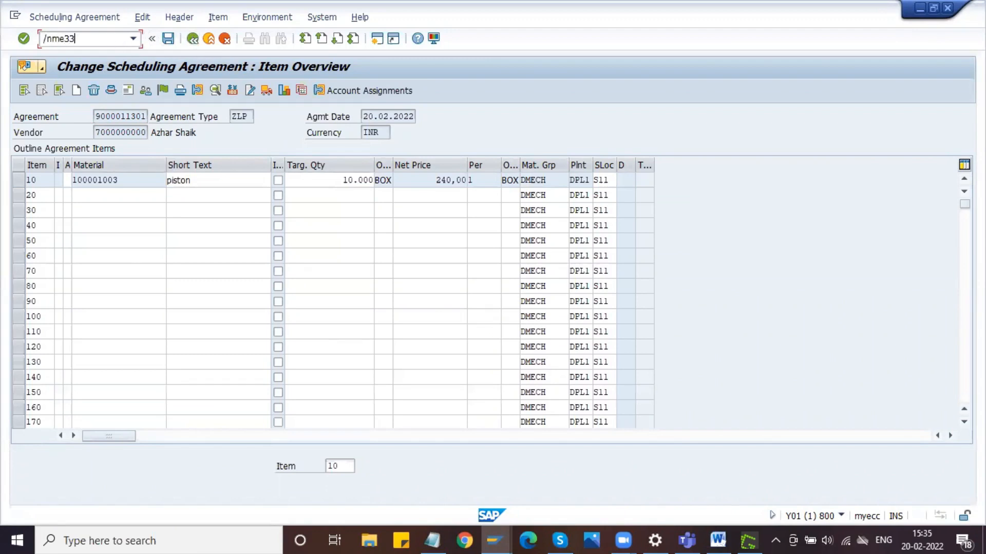
key(Return)
key(Return)
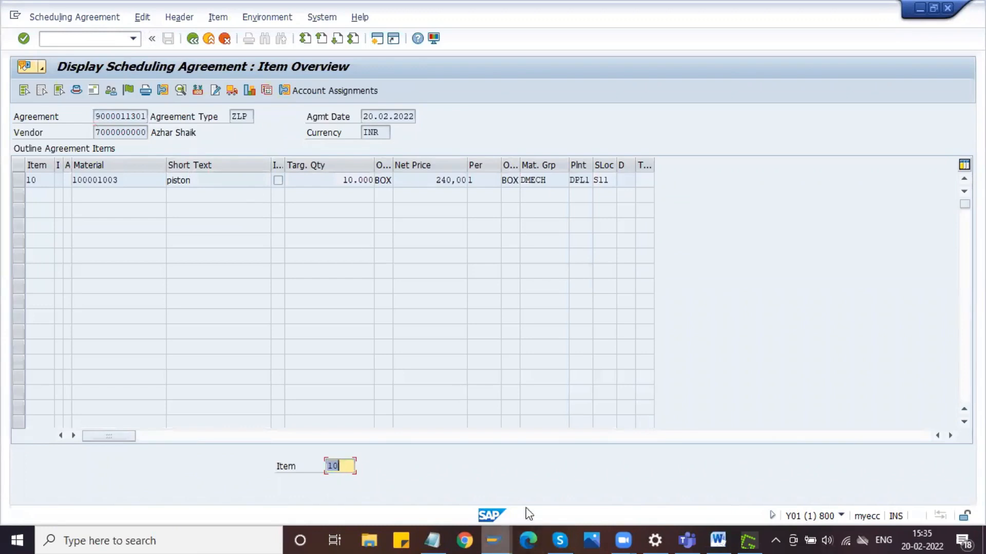
- Close the Create Scheduling Agreement session and start transaction ME38 in another SAP session
click(493, 540)
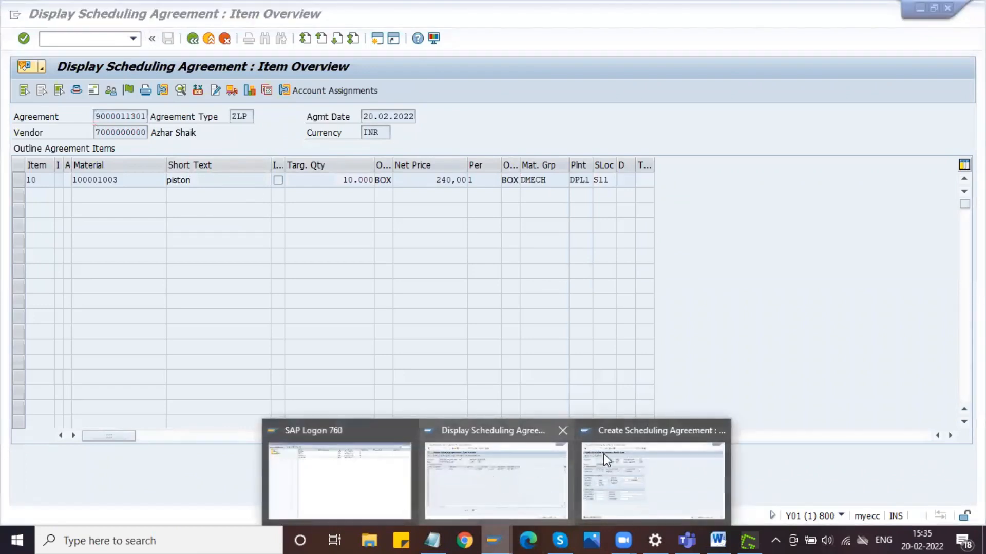
click(627, 452)
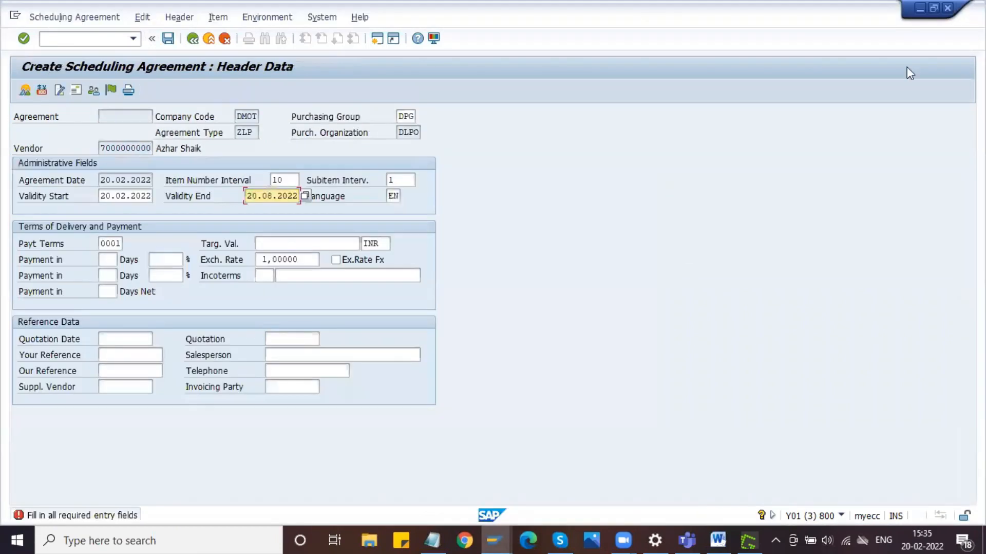
click(951, 12)
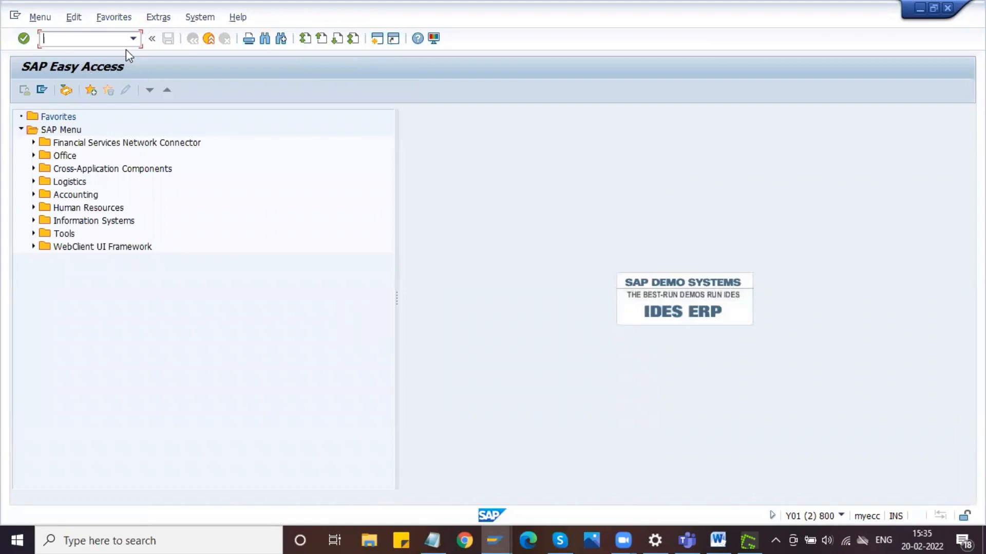
text(me38)
key(Return)
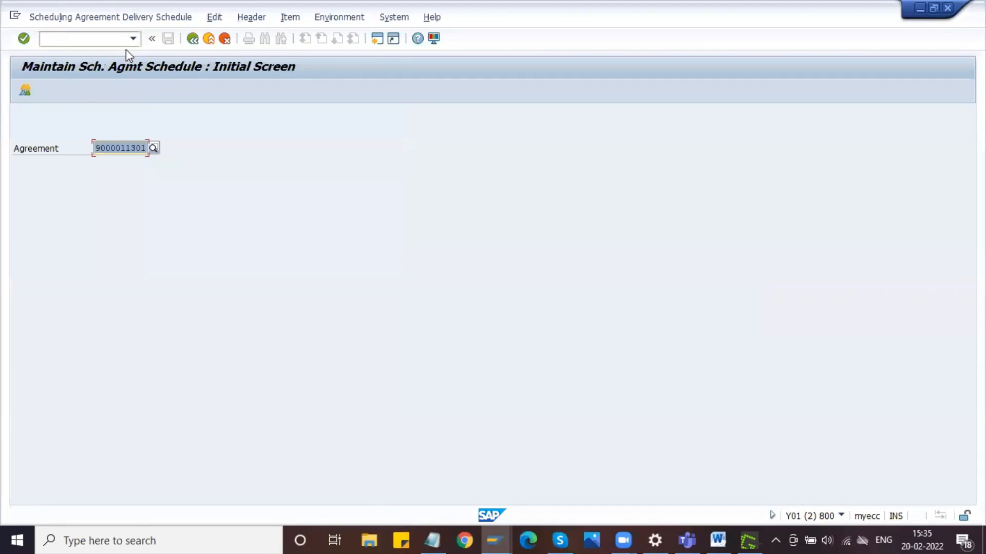
- Write the heading "Maintain Delivery Schedules:" below the agreement bullet in the Word document
click(718, 539)
text(M)
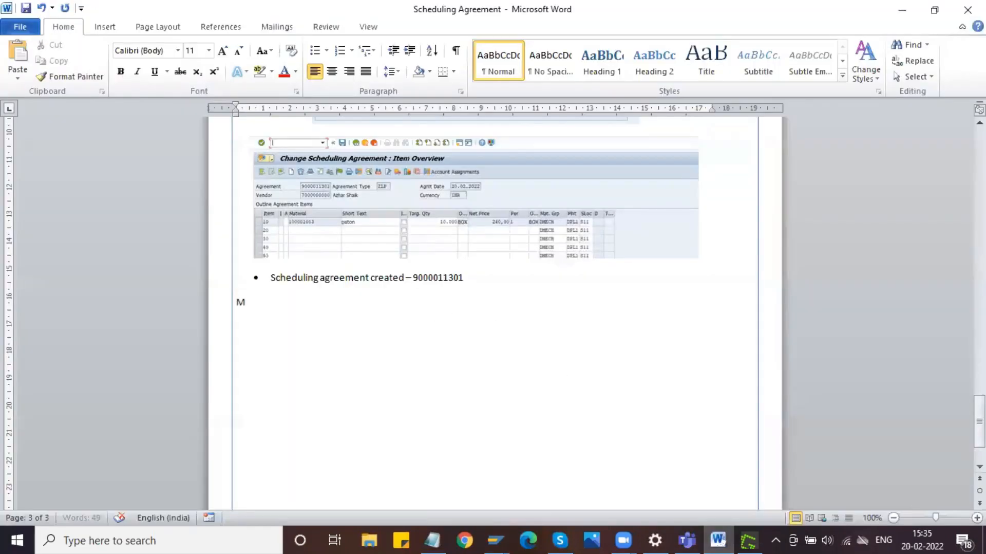
text(ainatain)
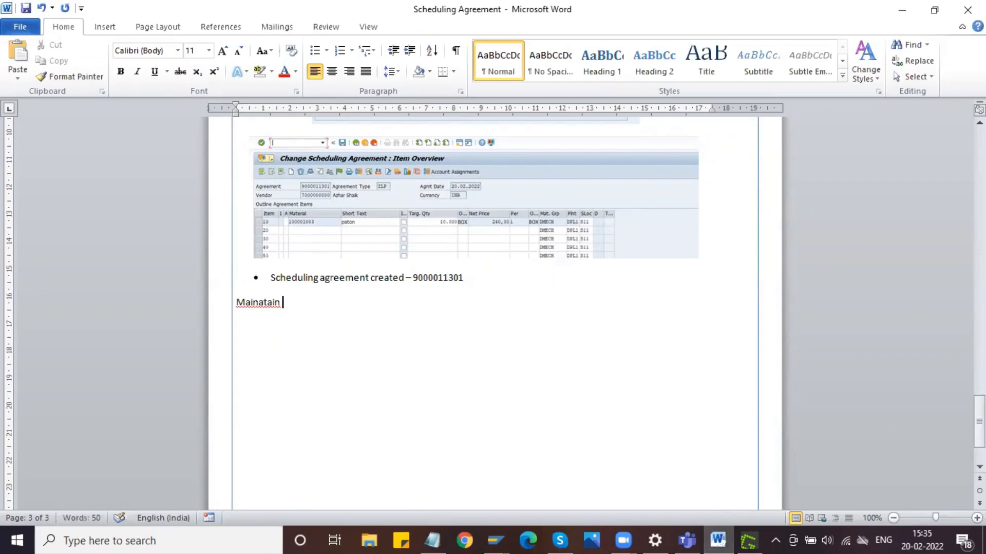
key(BackSpace)
key(BackSpace)
key(BackSpace)
key(BackSpace)
key(BackSpace)
key(BackSpace)
text(tain Deliver)
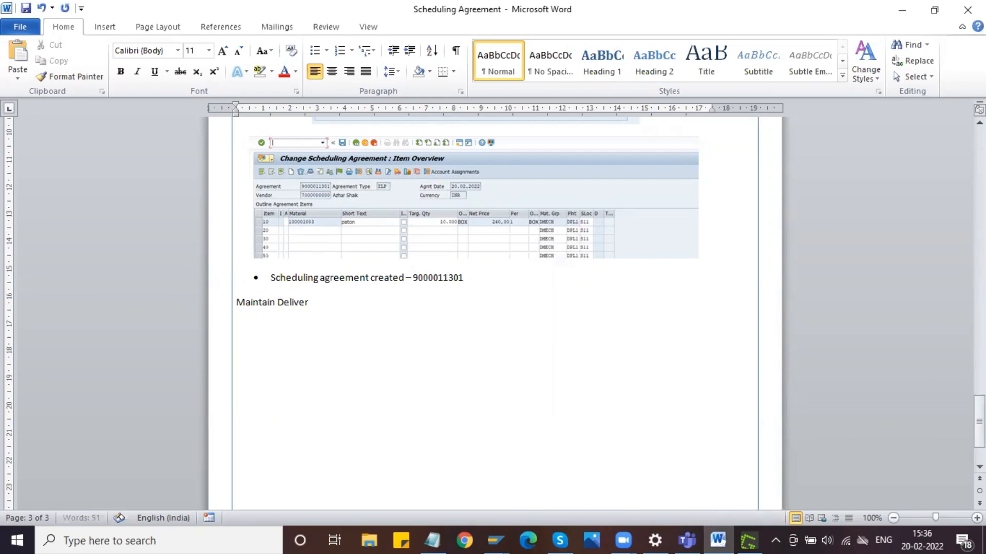
text(y Schediles)
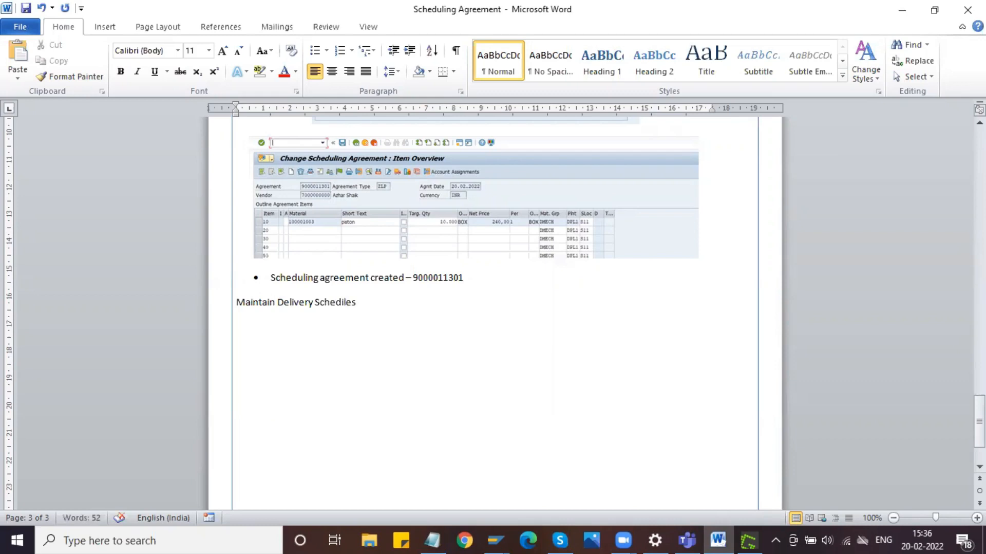
key(BackSpace)
key(BackSpace)
key(BackSpace)
key(BackSpace)
text(ules)
- Make the "Maintain Delivery Schedules:" heading bold and start a new line below it
drag(386, 302, 238, 305)
key(ctrl+b)
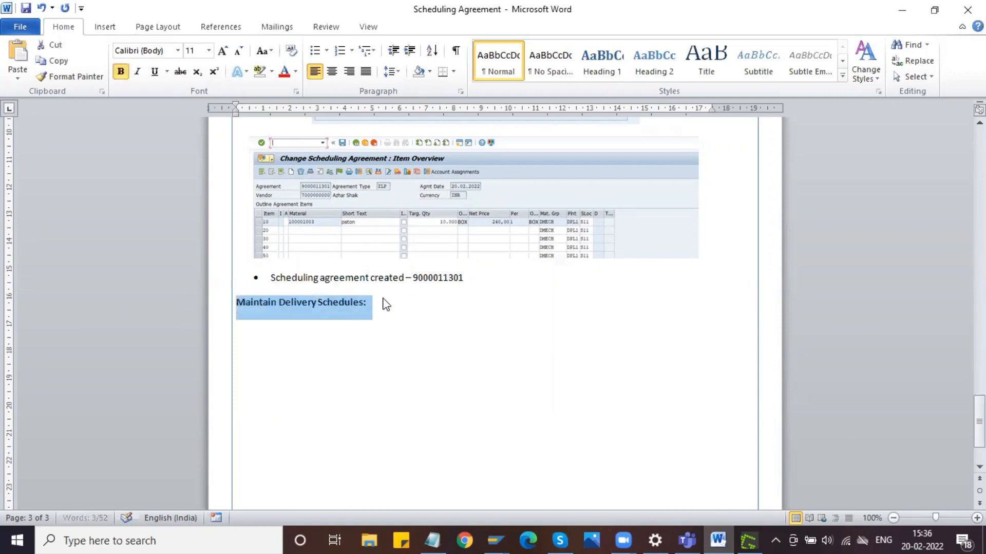
key(End)
key(Return)
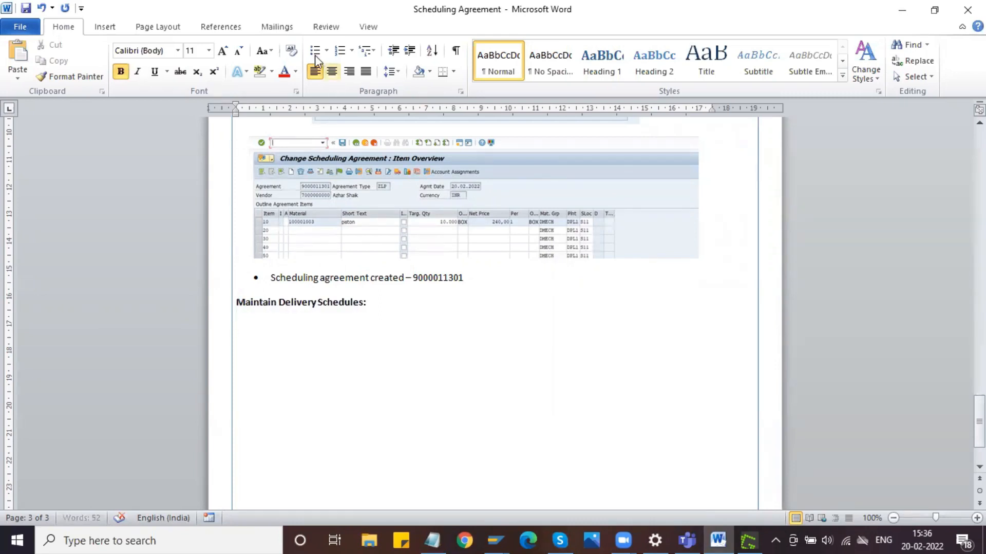
- Add a bullet reading "T-code:ME38" with only the label in bold, and end the list with a plain line
click(314, 50)
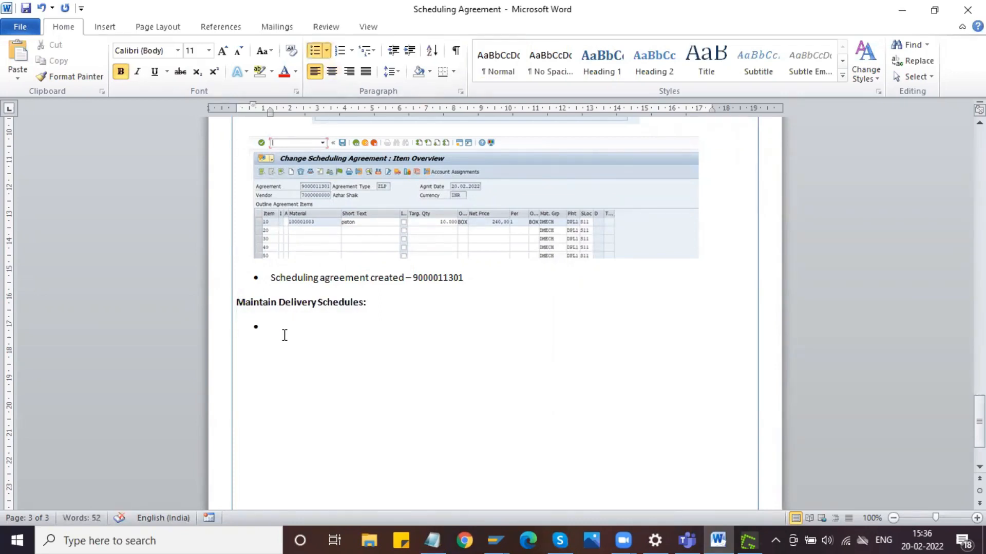
text(T-code:)
key(ctrl+b)
text(ME38)
key(ctrl+b)
key(Return)
key(Return)
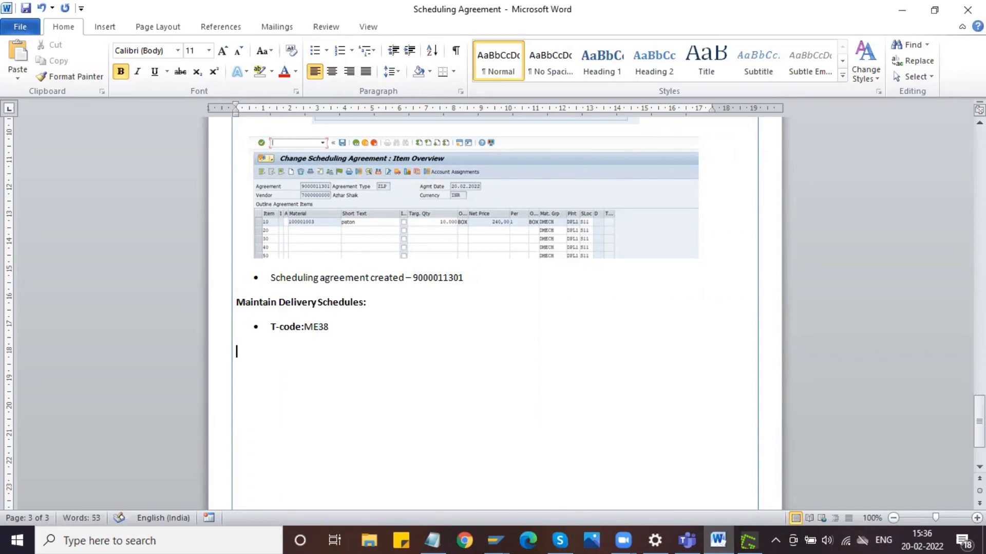
- Capture the title and Agreement field area of the ME38 initial screen in SAP to the clipboard
key(alt+Tab)
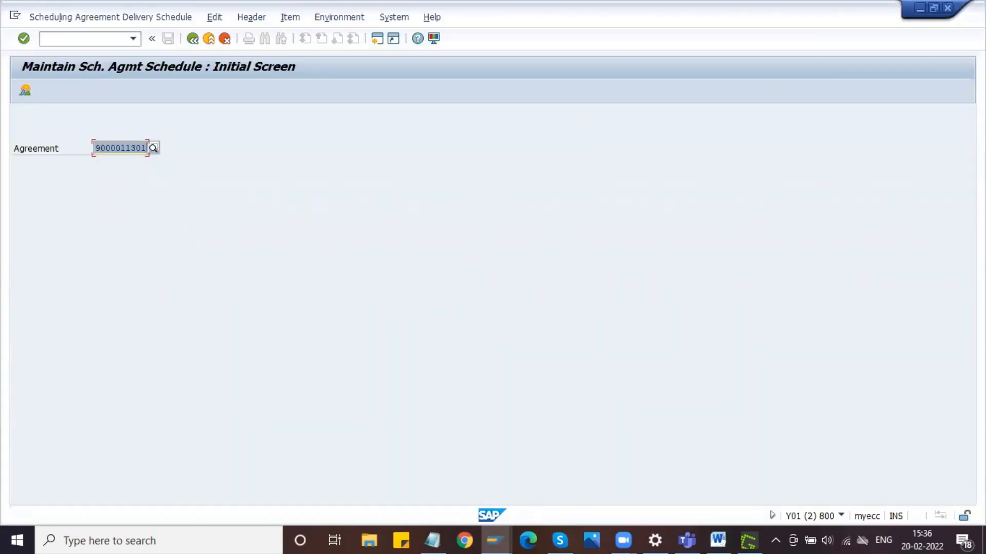
key(Print)
drag(2, 47, 340, 178)
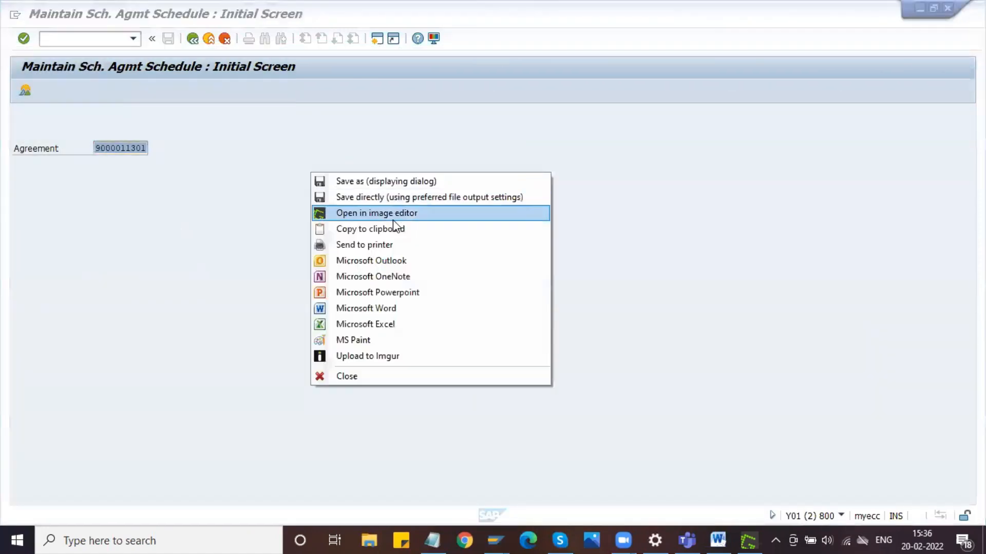
click(393, 231)
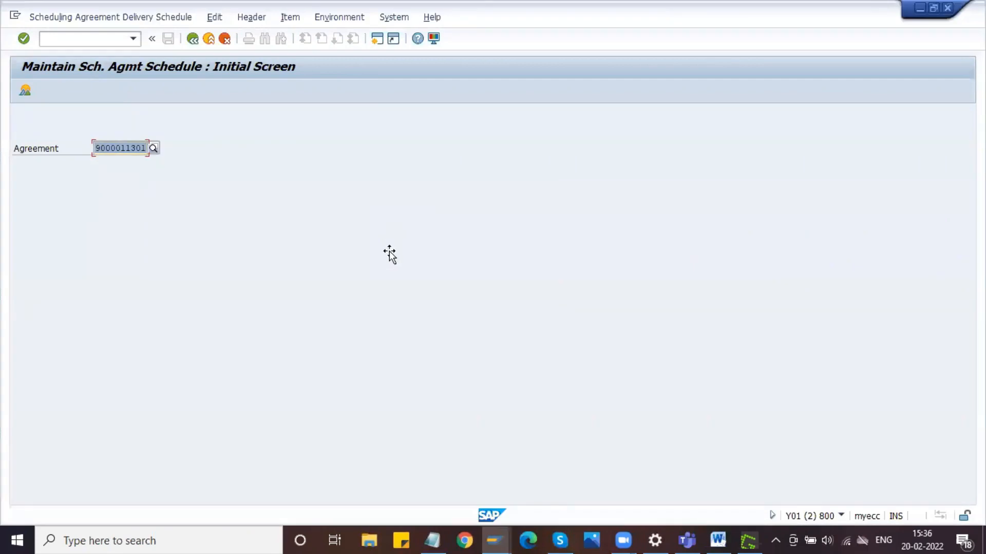
- Paste the ME38 initial screen capture below the T-code bullet in Word, center it and add a new line beneath
key(alt+Tab)
key(ctrl+v)
click(440, 388)
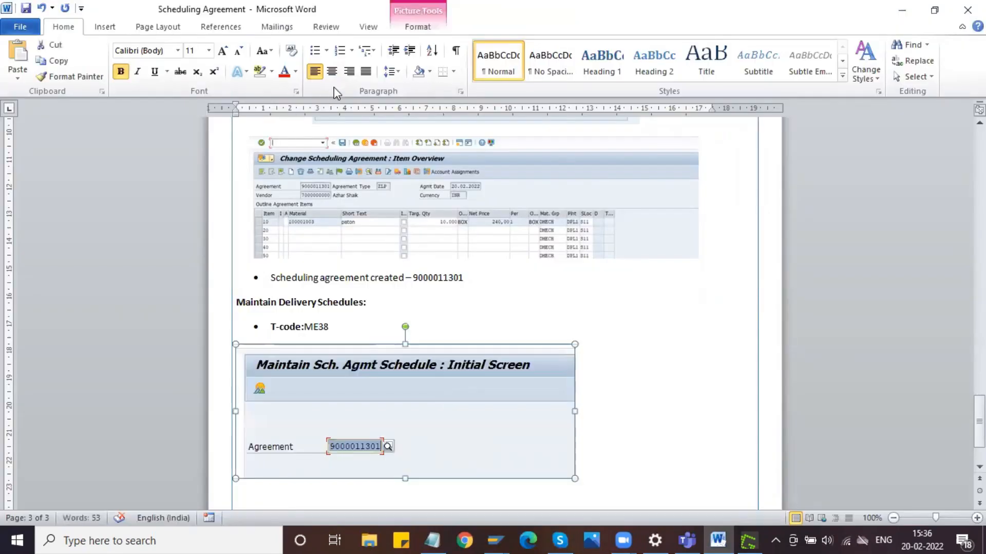
click(333, 73)
scroll(547, 360, down, 3)
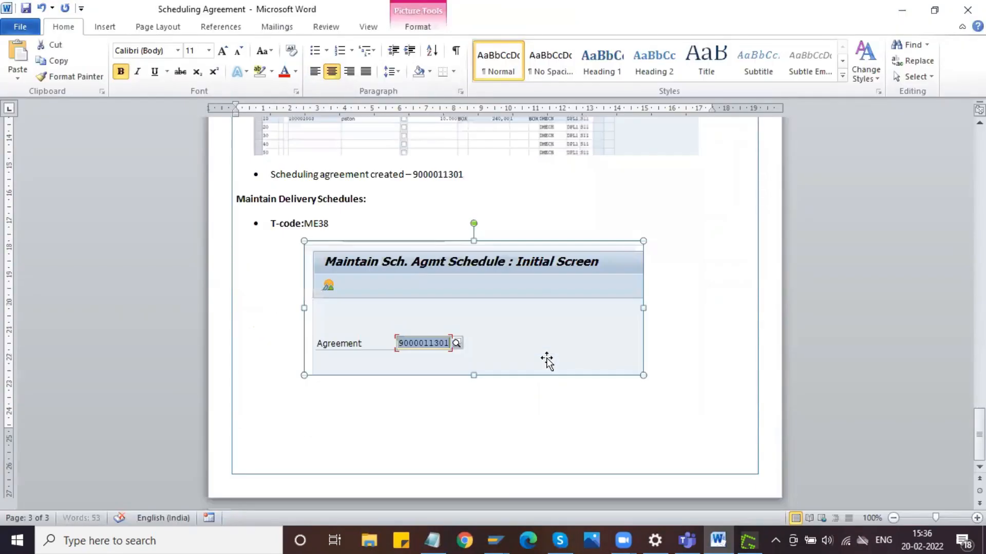
click(658, 367)
key(Return)
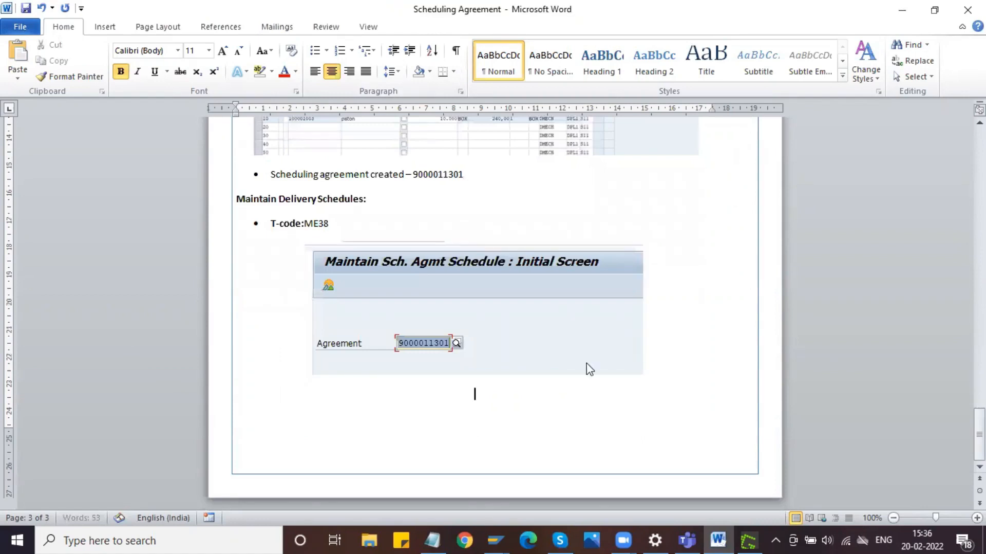
- Open the agreement's item overview in ME38, check it against the Display Scheduling Agreement session and return to the ME38 session
key(alt+Tab)
key(Return)
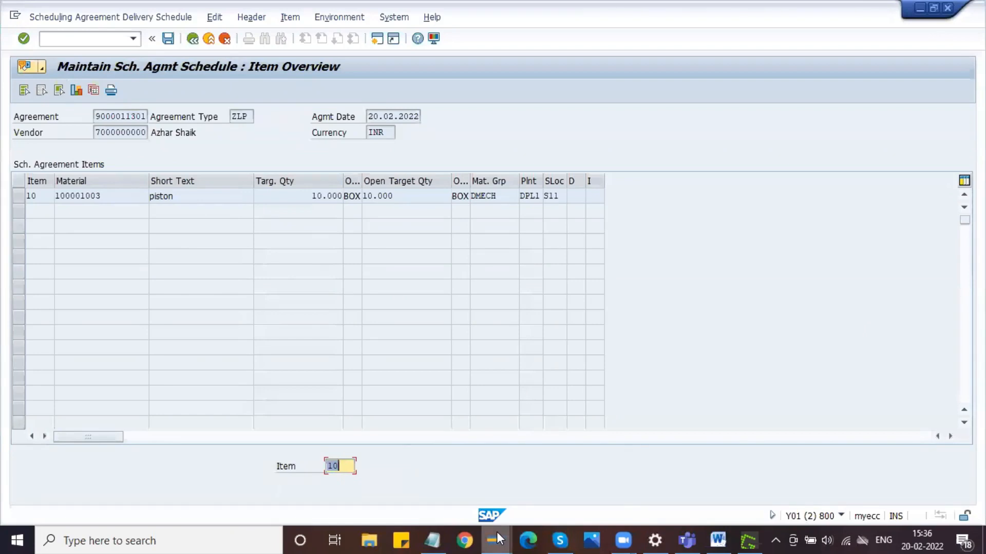
mouse_move(497, 539)
click(468, 452)
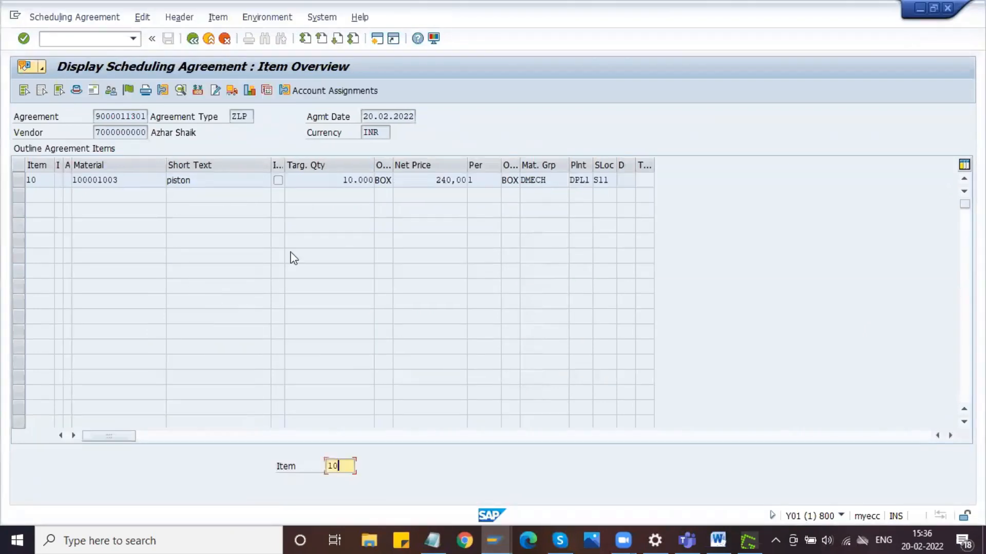
mouse_move(491, 535)
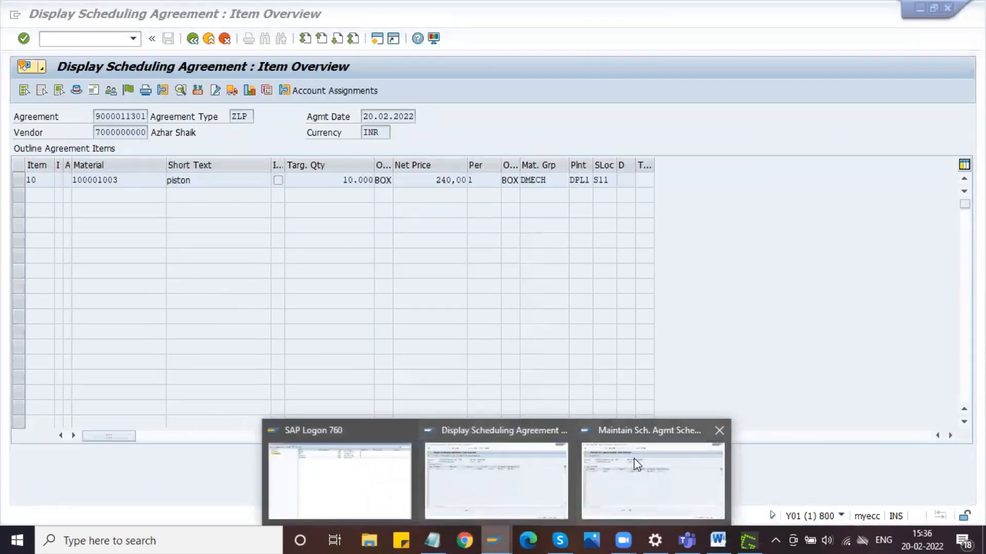
click(652, 475)
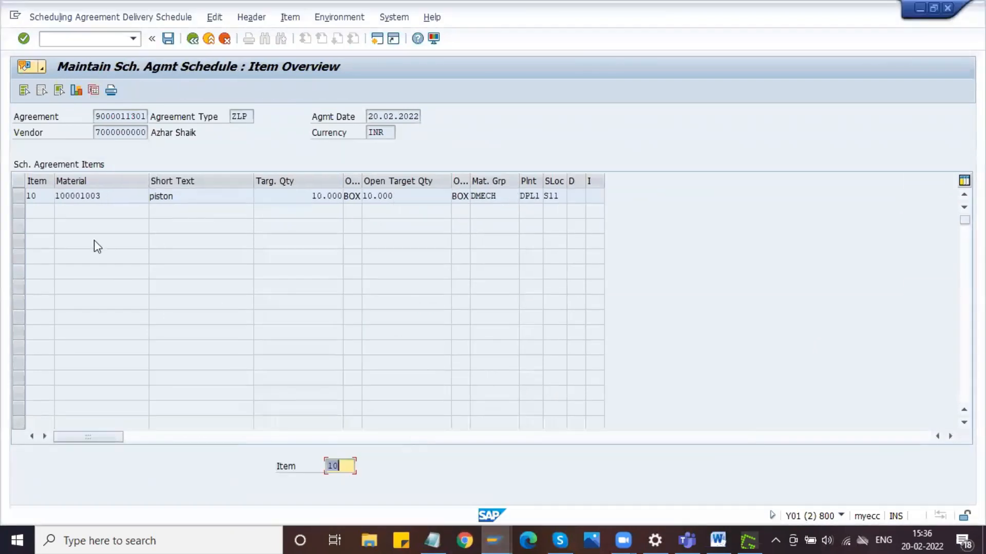
- Select the piston item and capture the item overview with the Delivery Schedule command highlighted, copying the image to the clipboard
click(19, 197)
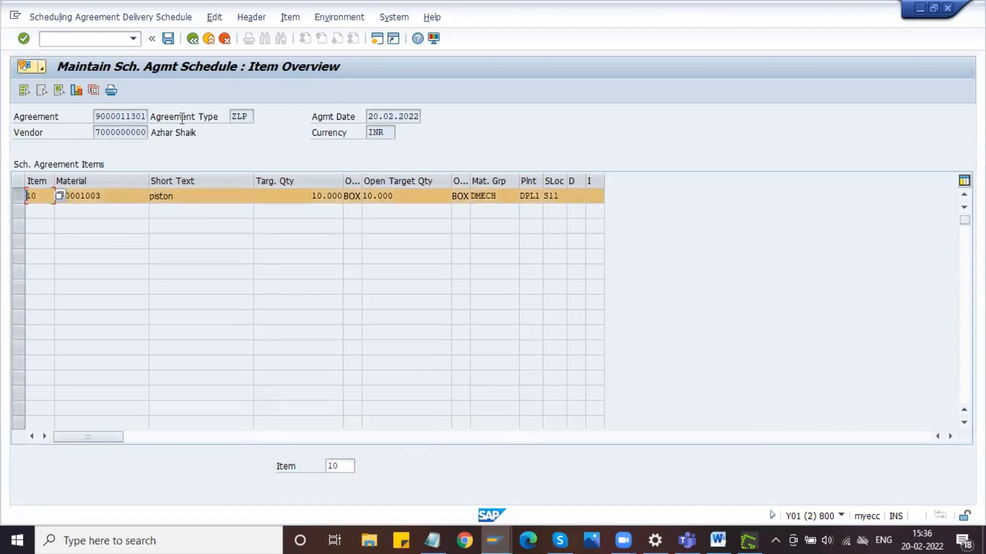
click(288, 18)
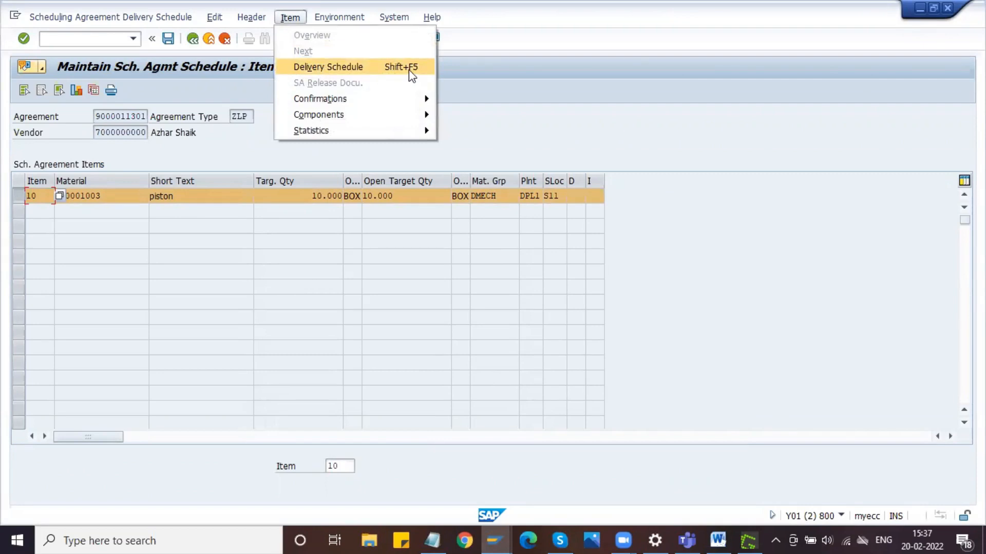
key(Print)
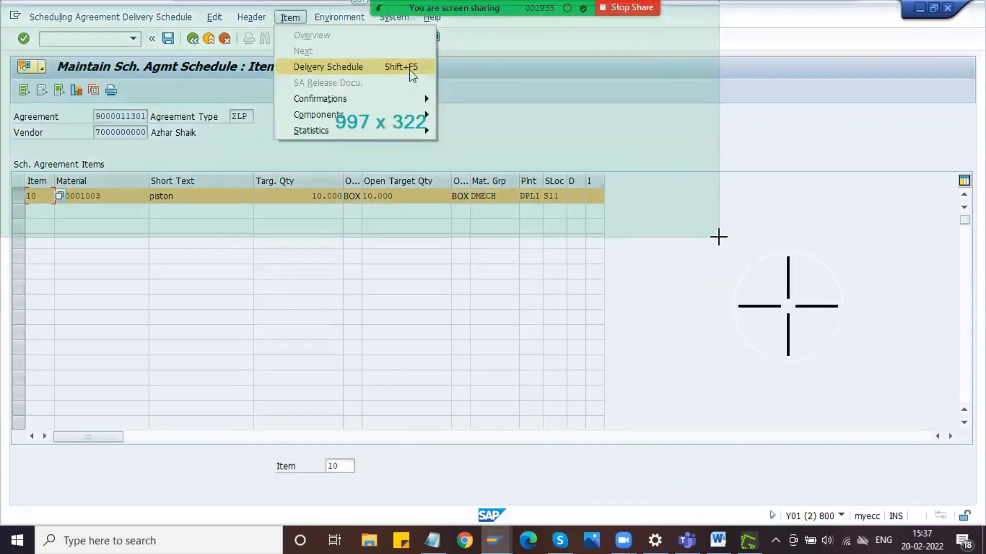
click(717, 233)
mouse_move(751, 274)
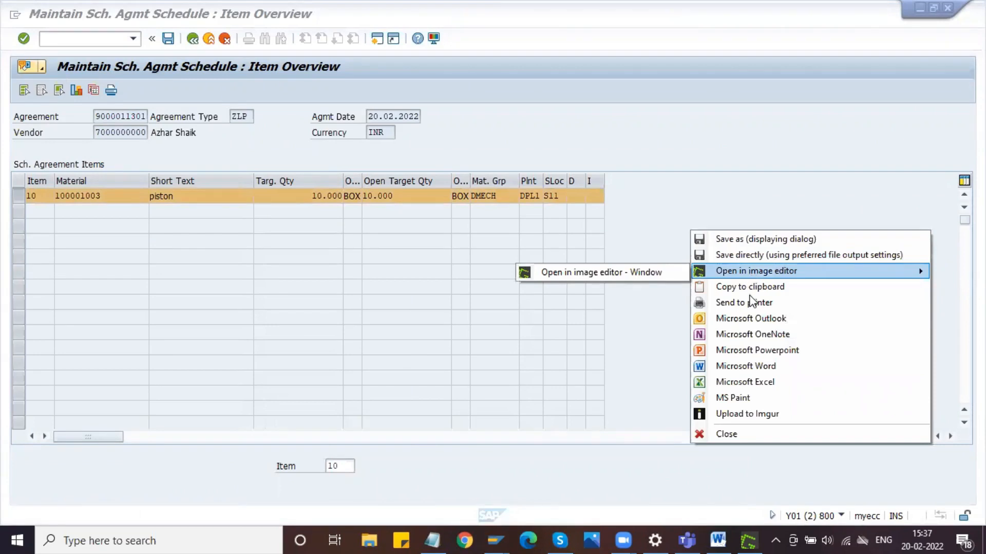
click(750, 286)
- Paste the Delivery Schedule command capture below the ME38 initial screen image in Word
click(718, 539)
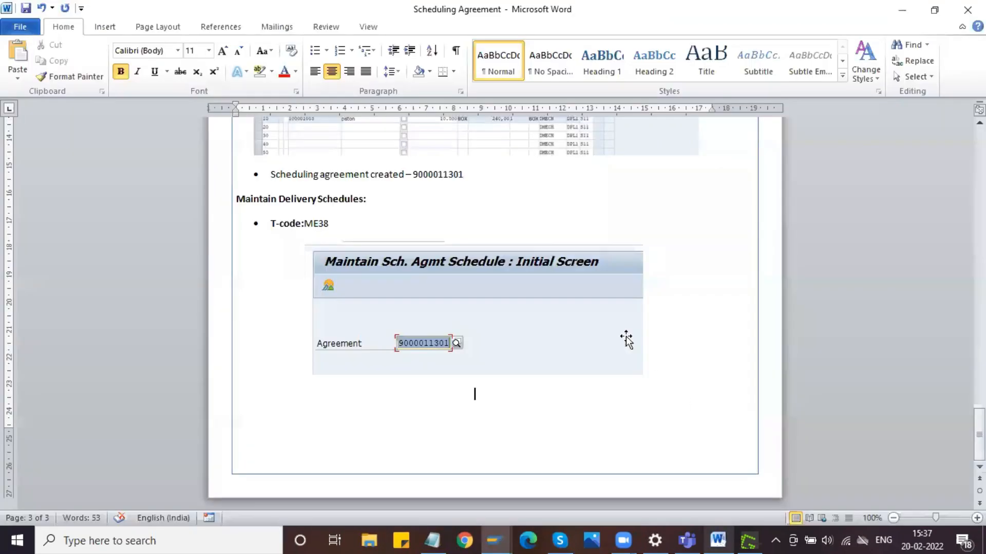
key(ctrl+v)
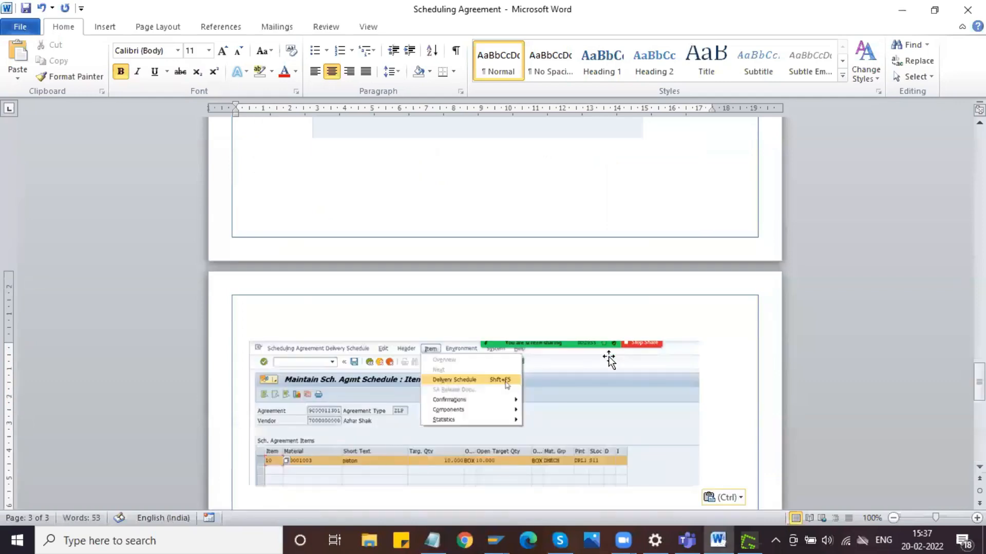
- Add a left-aligned bullet above the Delivery Schedule command capture reading "Select the line item and go to Item – Delivery Schedule"
key(ctrl)
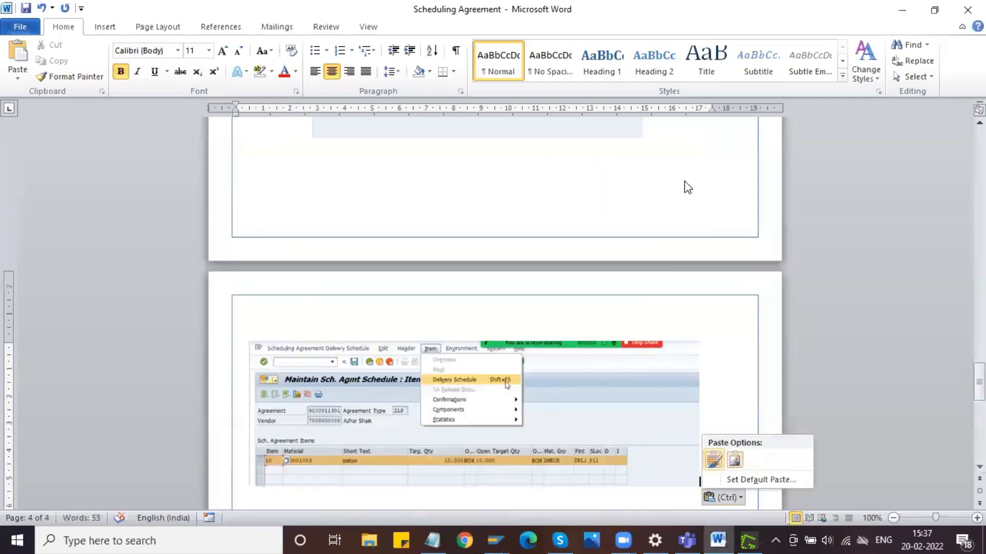
click(663, 134)
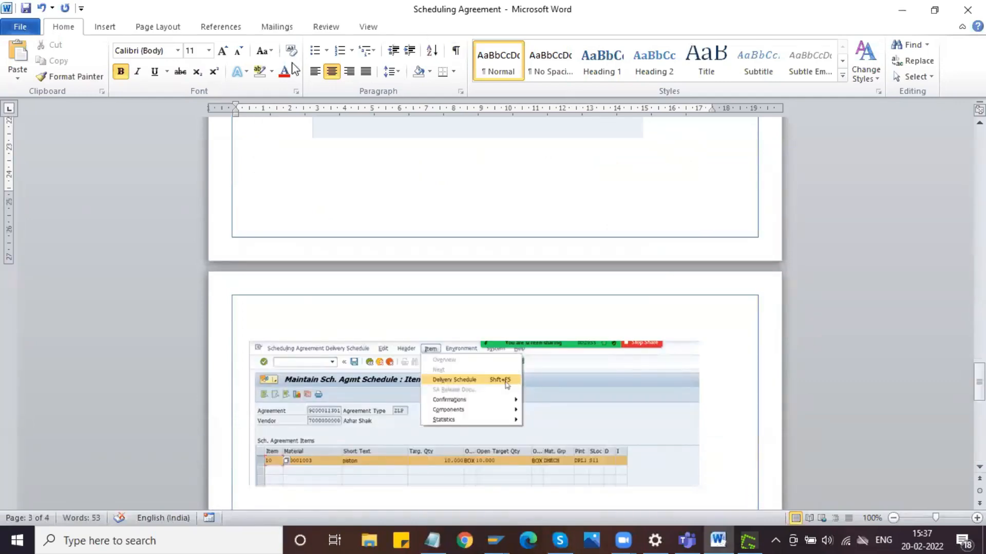
click(314, 71)
click(315, 50)
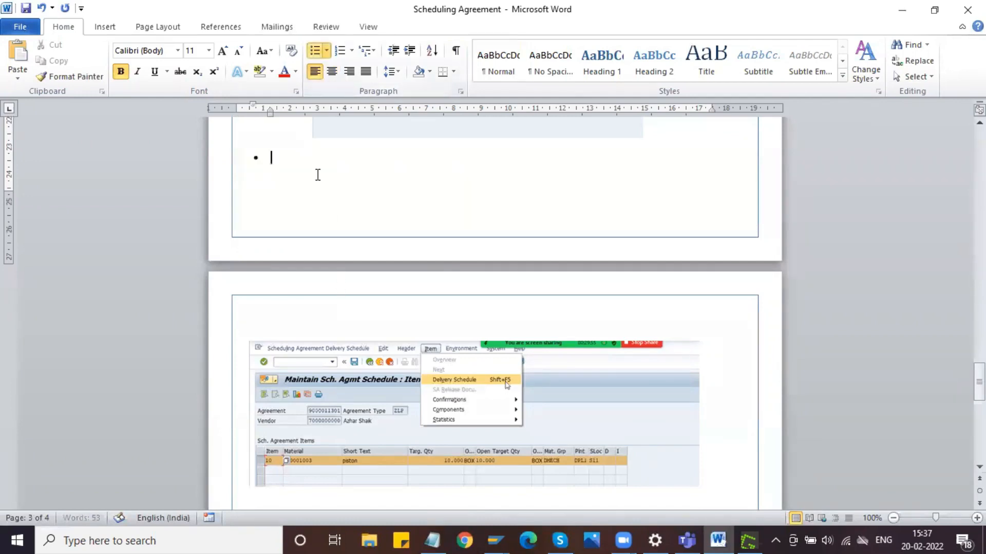
text(Select the line)
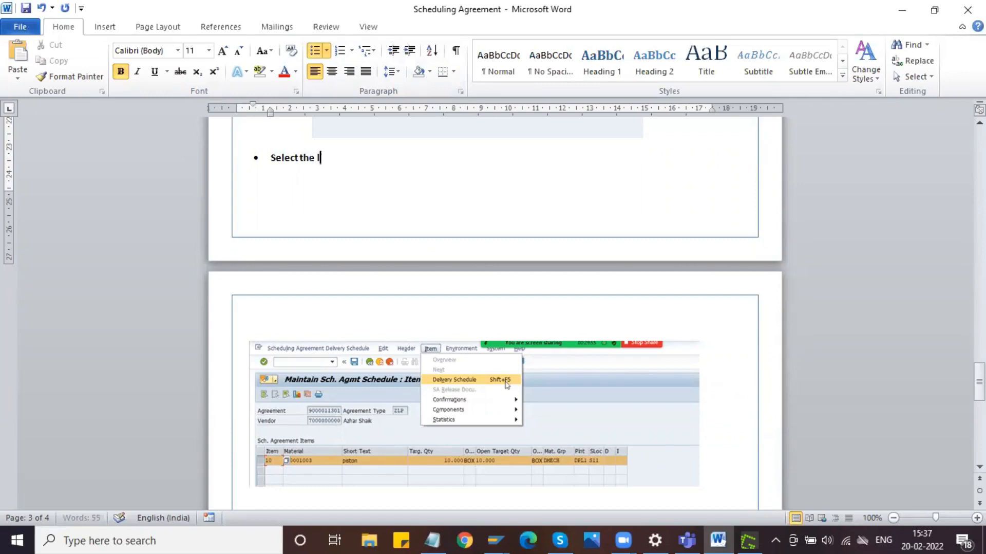
text(item and)
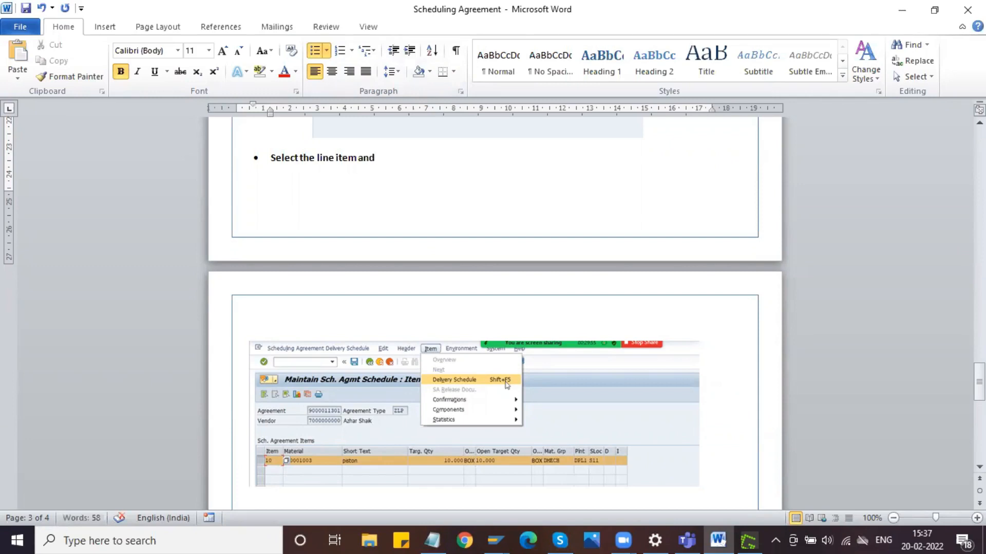
text( go to Item  - D)
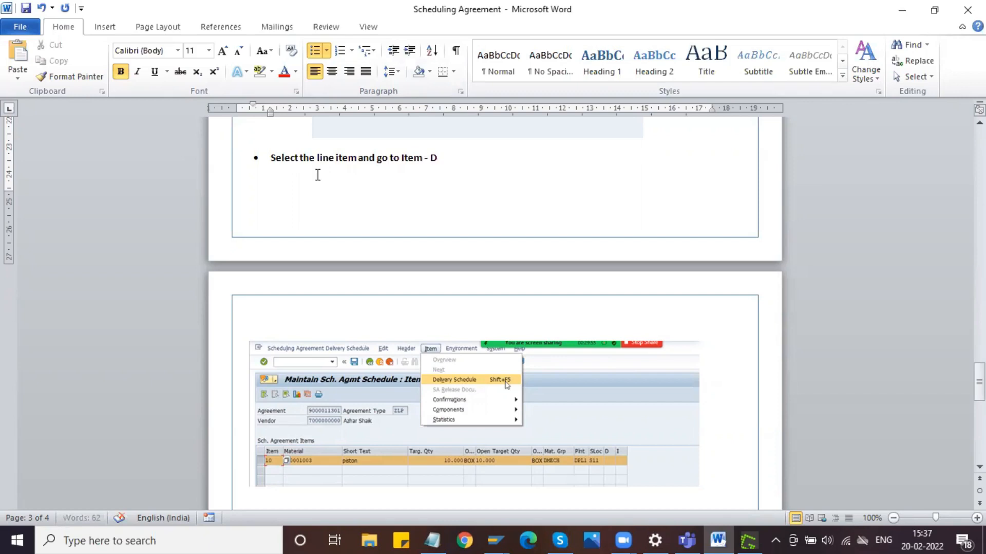
text(elivery Schedule)
- Remove the bold formatting from the new bullet's text and place the cursor after the Delivery Schedule command capture
drag(530, 157, 258, 164)
key(ctrl+b)
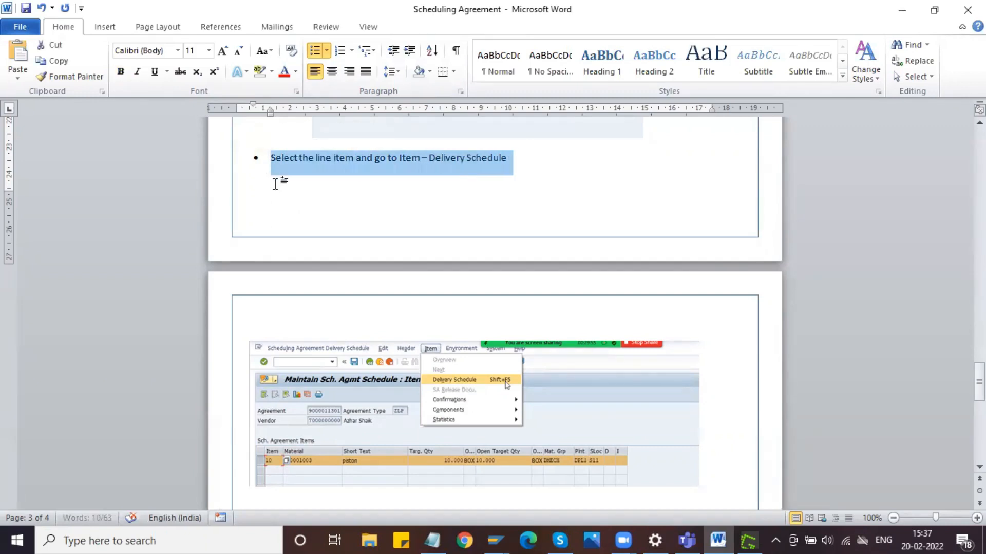
click(403, 150)
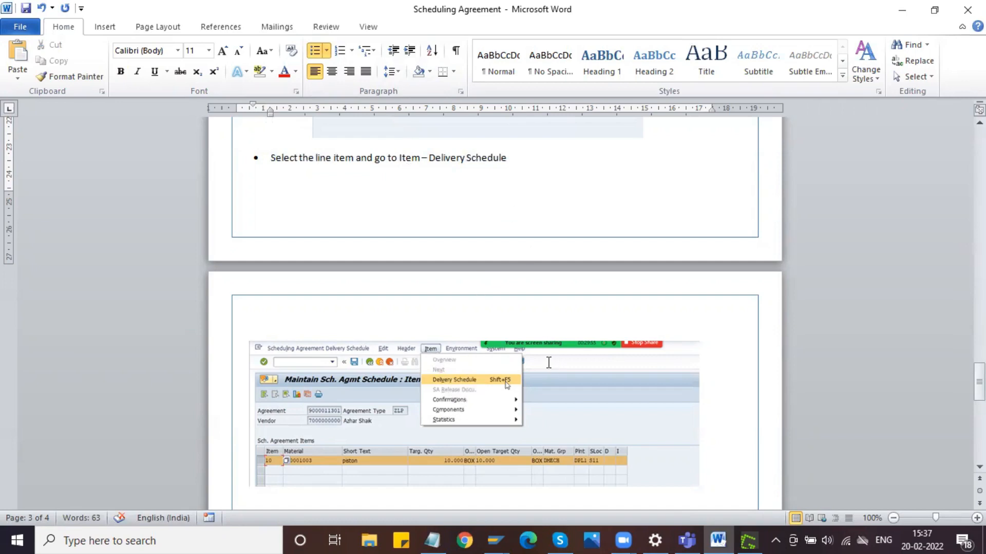
scroll(549, 363, down, 5)
scroll(549, 362, up, 1)
click(719, 262)
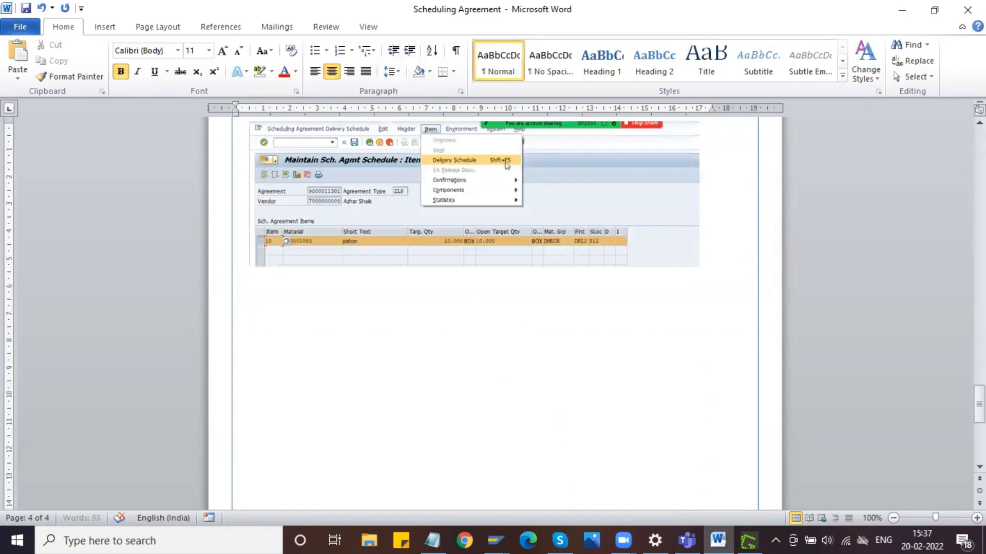
- Switch to the SAP ME38 session and open the delivery schedule for the piston item
key(alt+Tab)
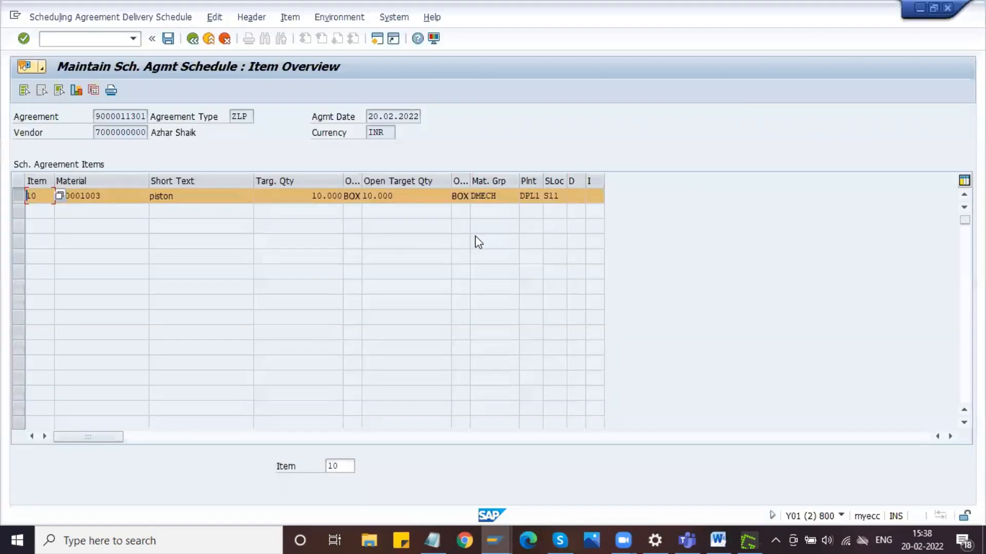
click(301, 23)
click(329, 67)
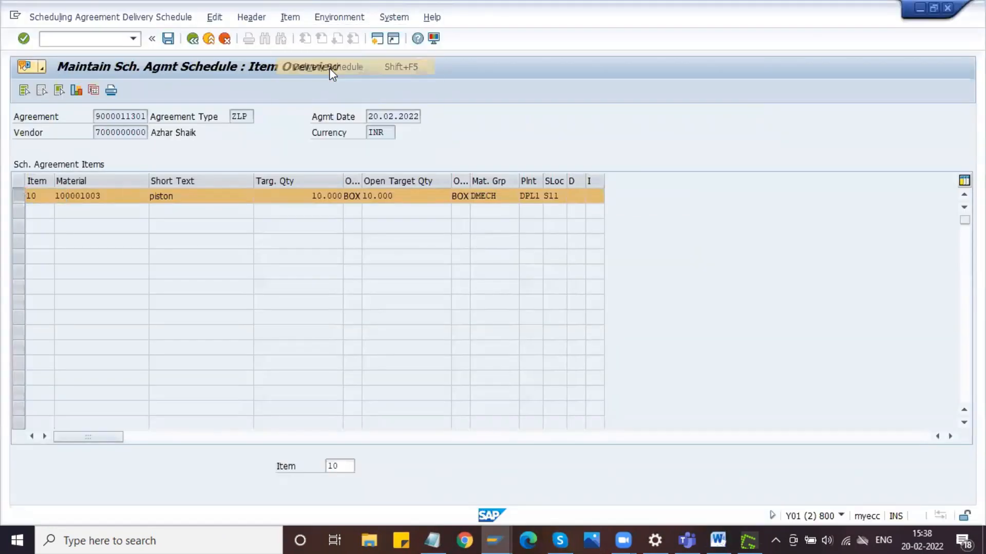
click(46, 208)
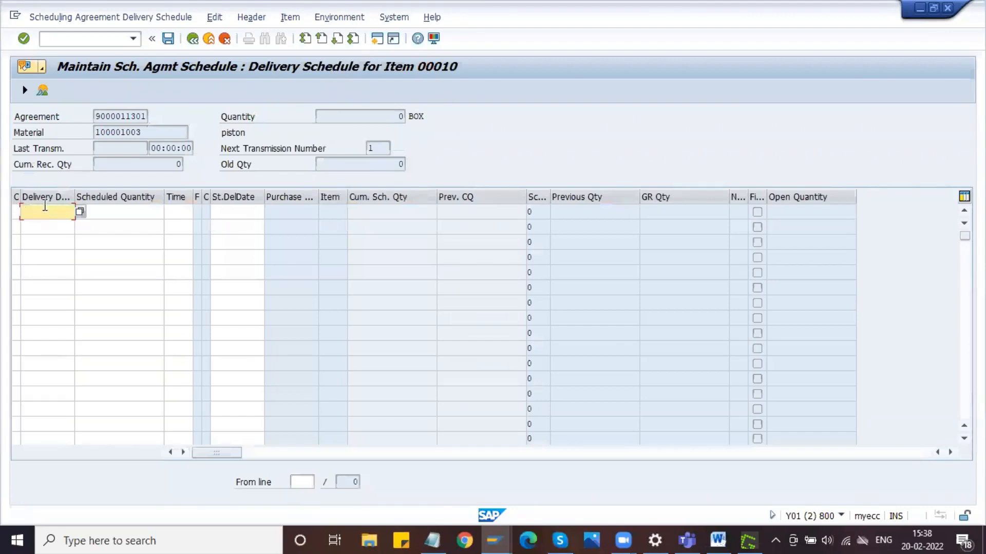
click(105, 212)
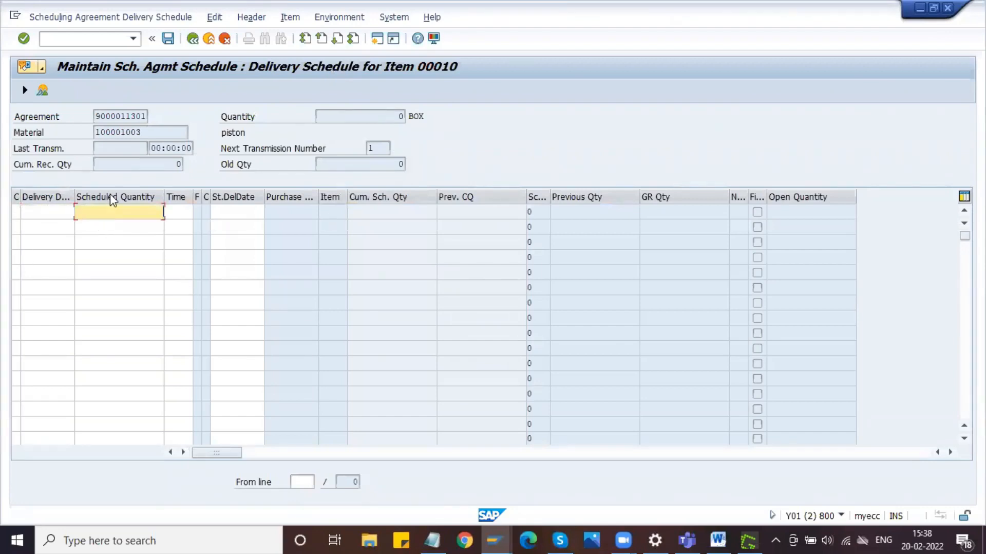
click(51, 211)
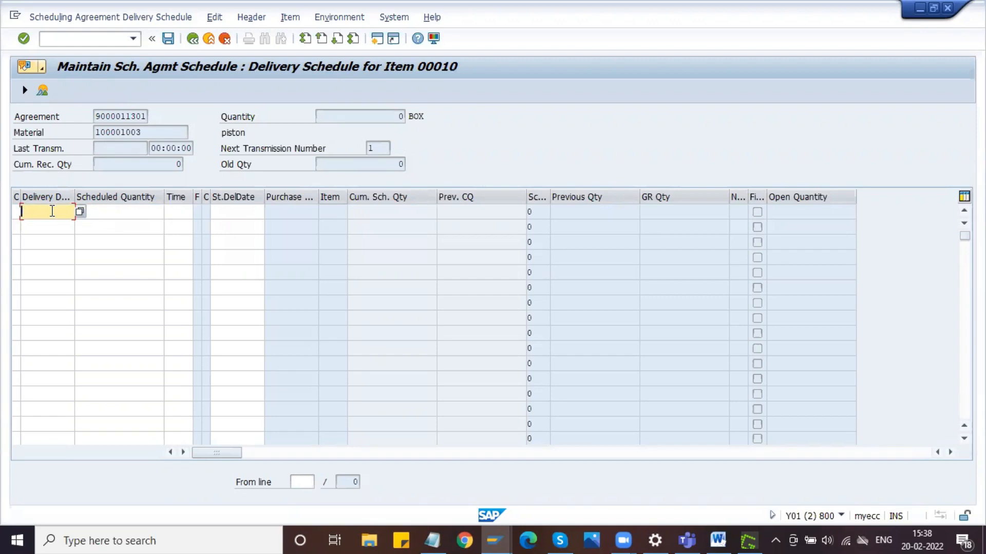
click(116, 214)
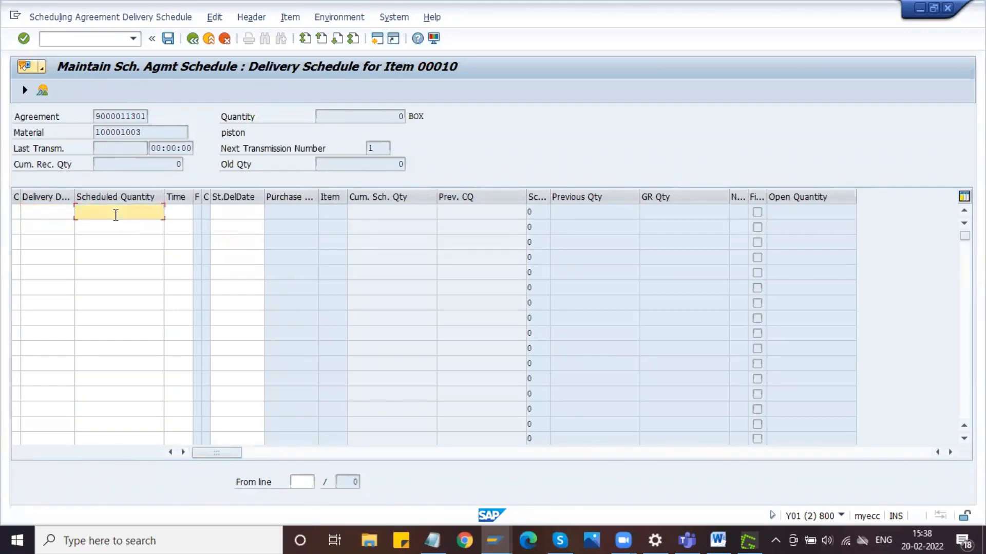
- Enter the first schedule line with delivery date 20.02.2022 and scheduled quantity 100
click(42, 213)
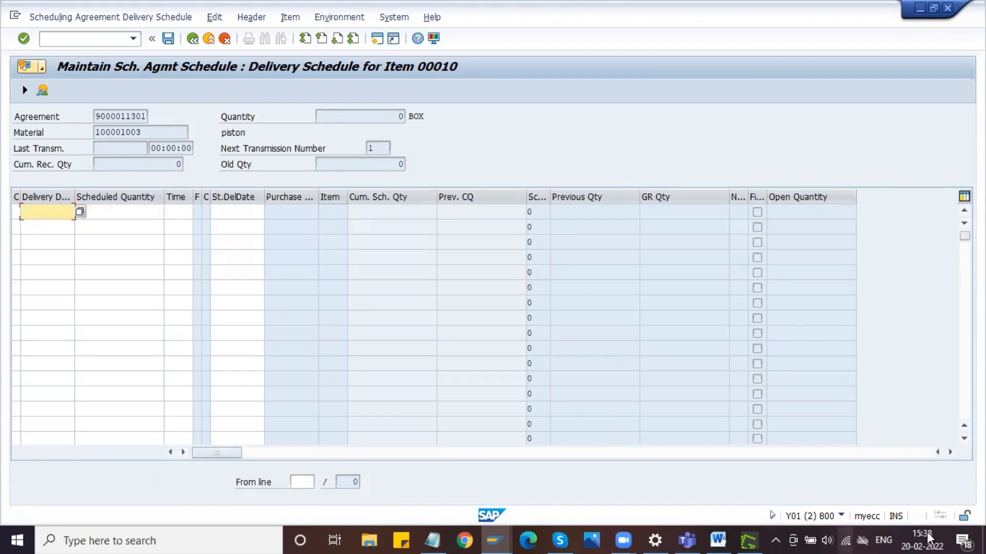
click(79, 213)
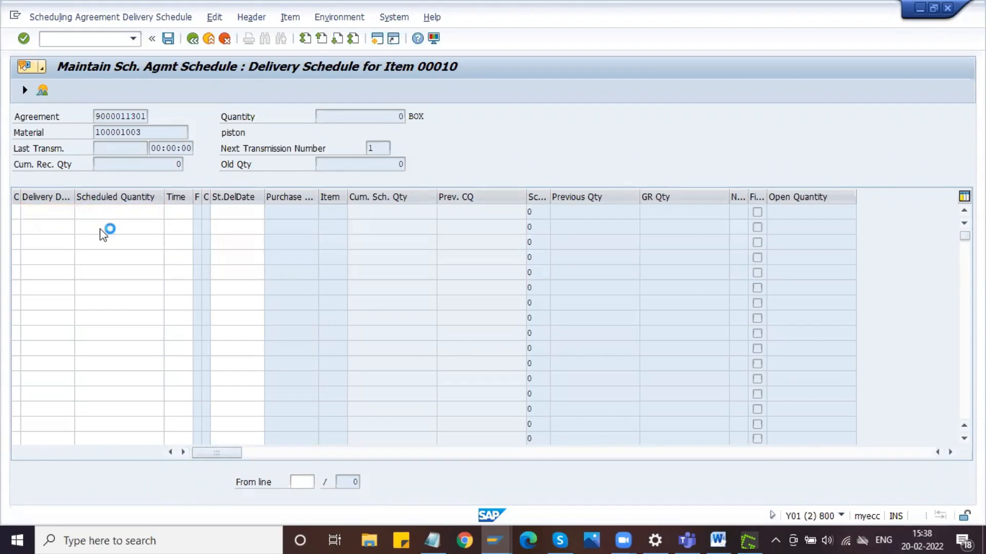
double_click(292, 303)
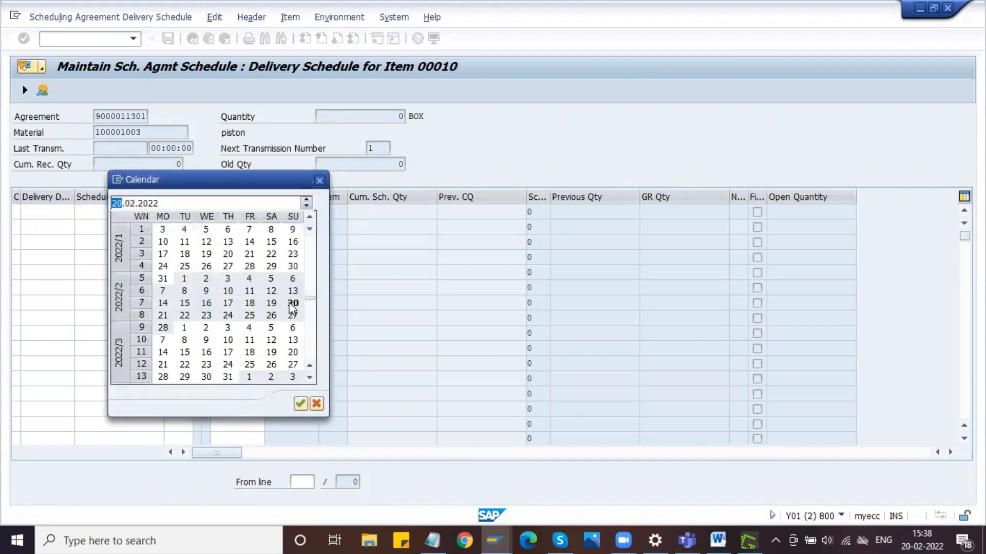
key(Tab)
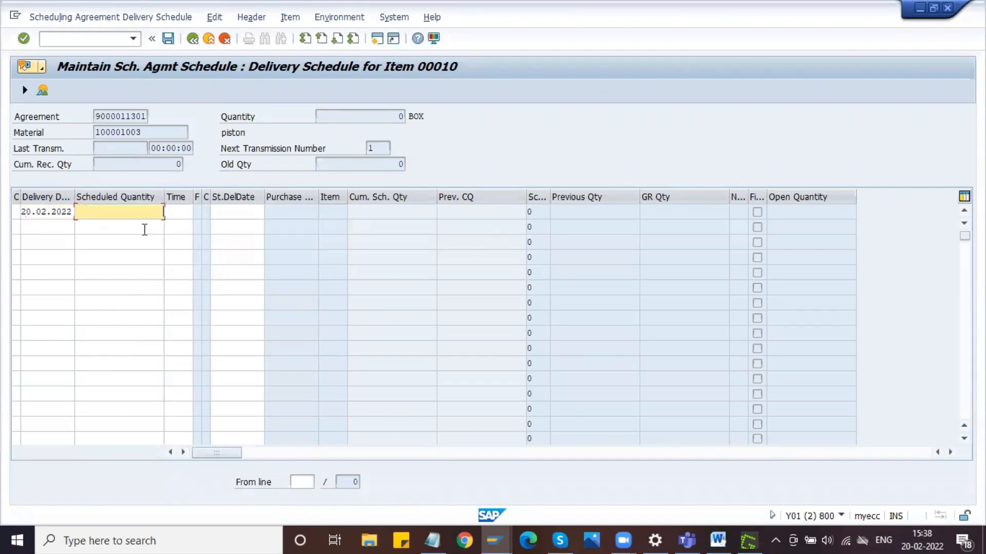
click(124, 213)
click(125, 224)
key(Return)
- Enter the second schedule line with delivery date 21.02.2022 and scheduled quantity 200
click(71, 228)
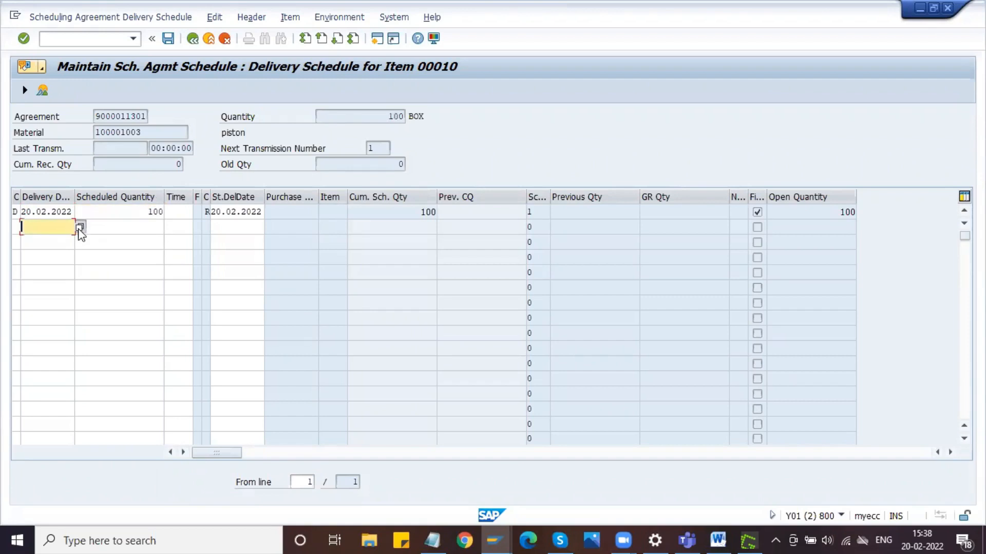
click(79, 227)
double_click(162, 314)
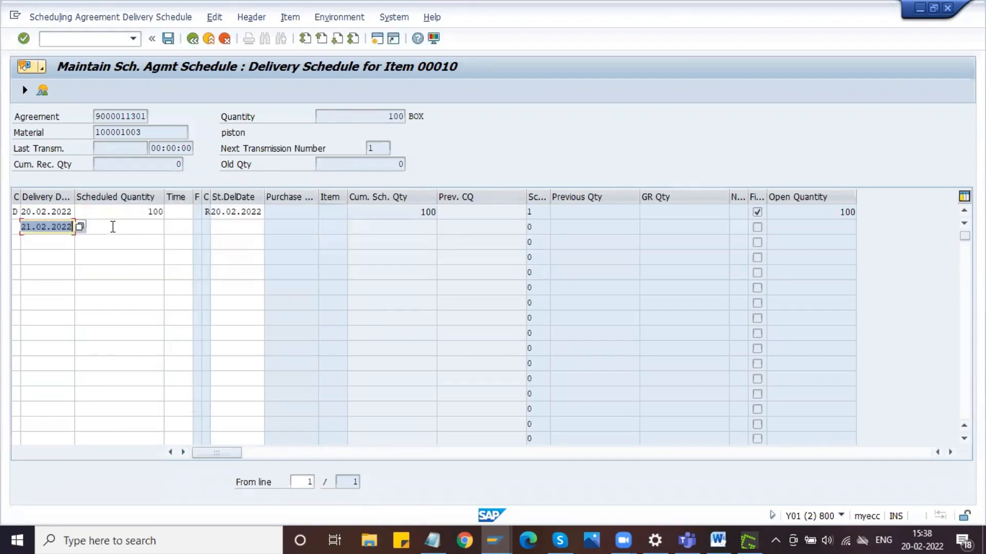
click(113, 227)
text(200)
key(Return)
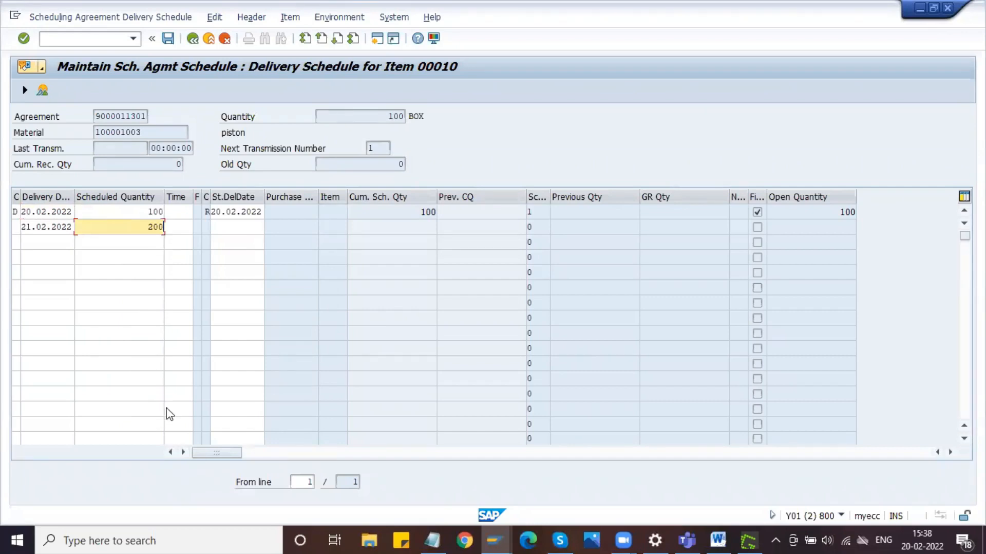
- Enter the third schedule line with delivery date 24.02.2022 and scheduled quantity 300
click(58, 244)
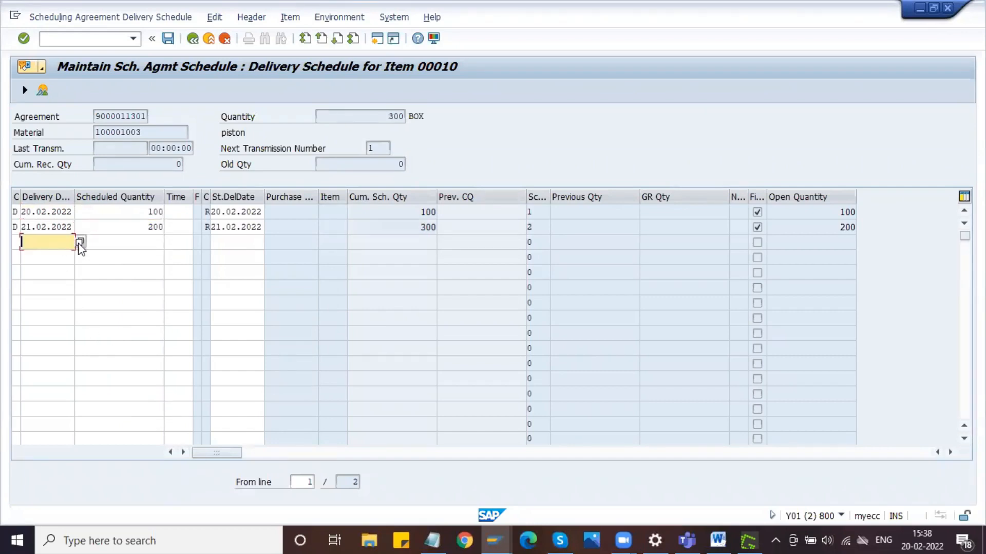
click(80, 242)
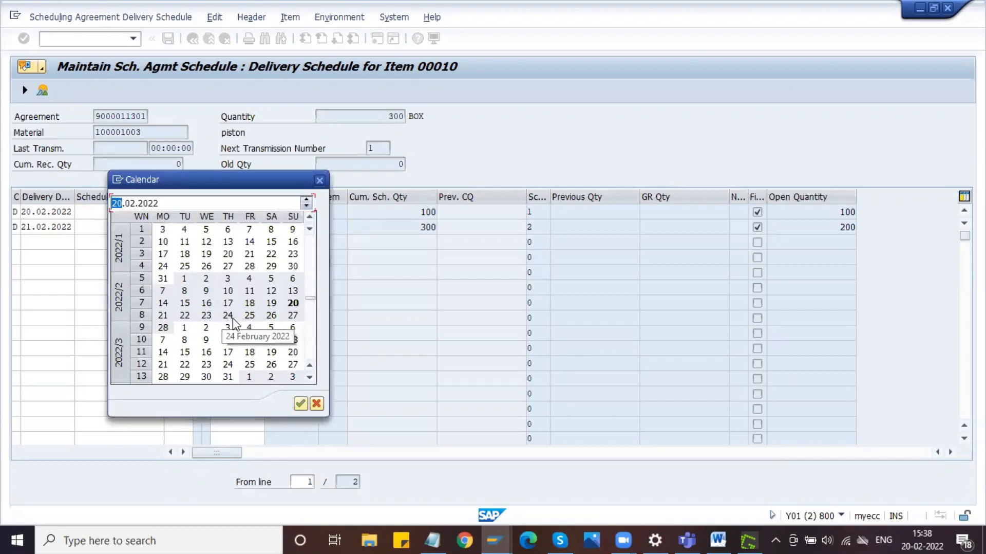
double_click(234, 320)
click(116, 244)
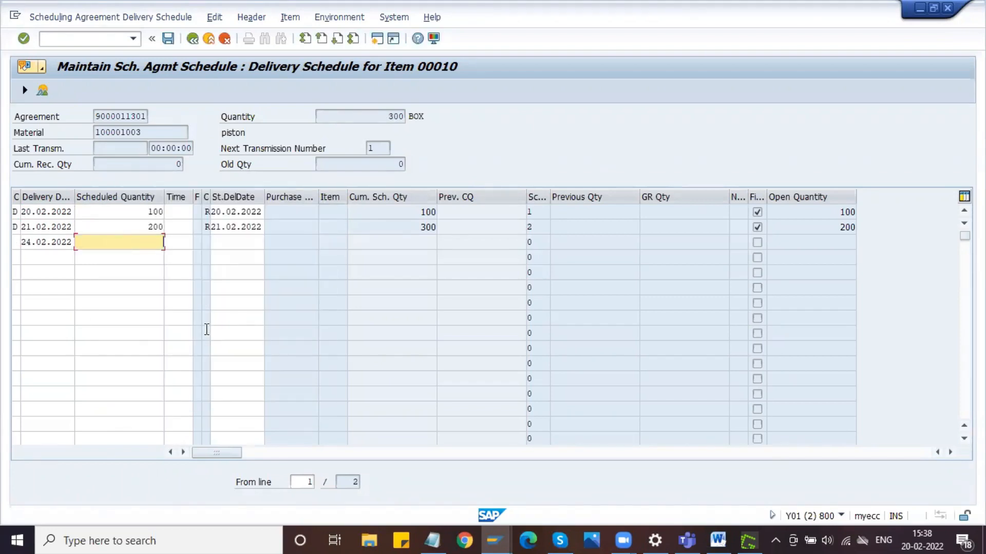
text(300)
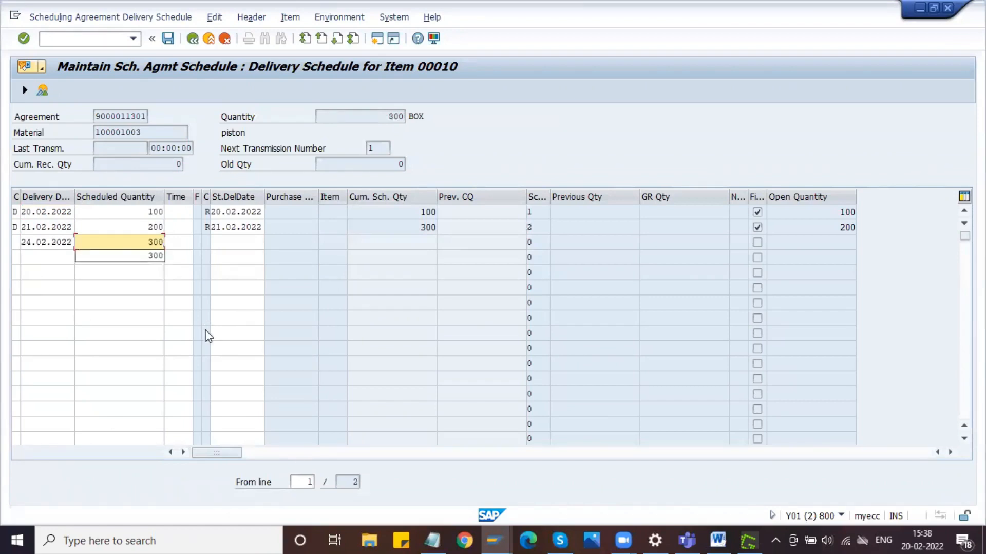
key(Return)
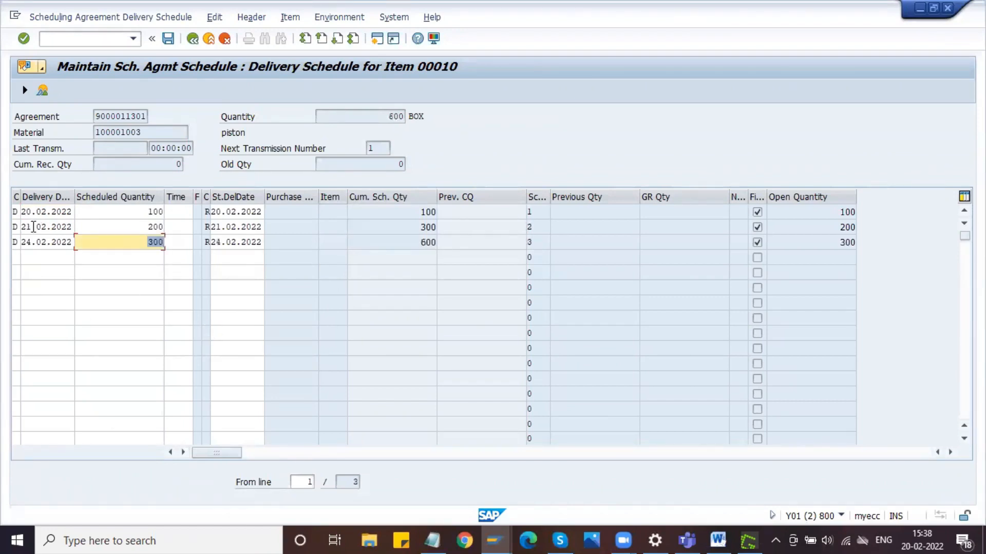
- Capture the delivery schedule screen into the Greenshot image editor and outline the three delivery dates and quantities with a rectangle
click(176, 241)
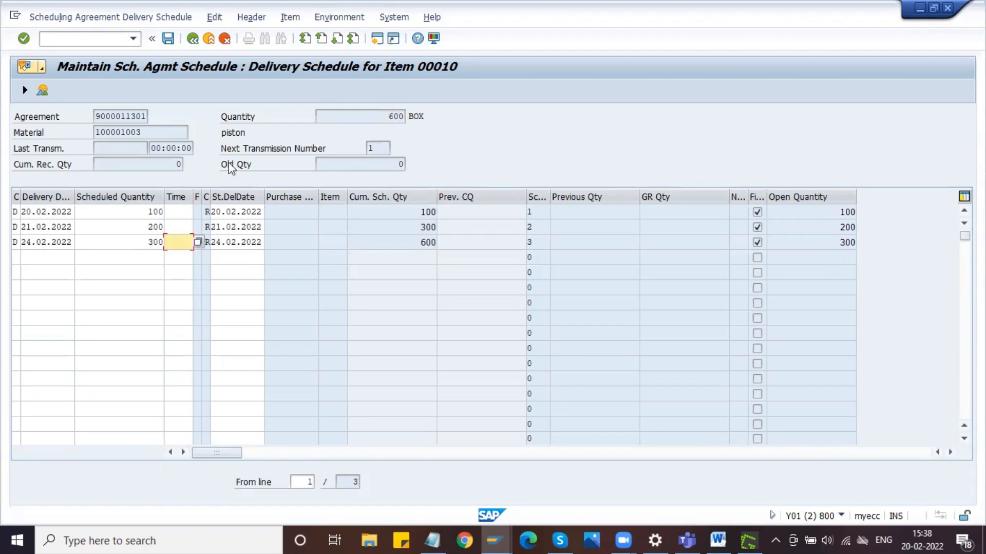
click(381, 238)
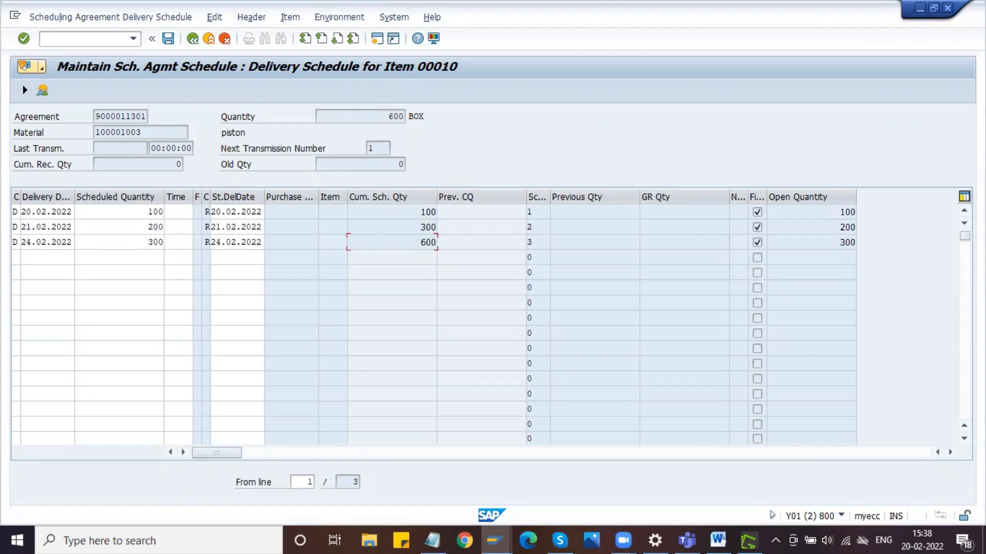
key(Print)
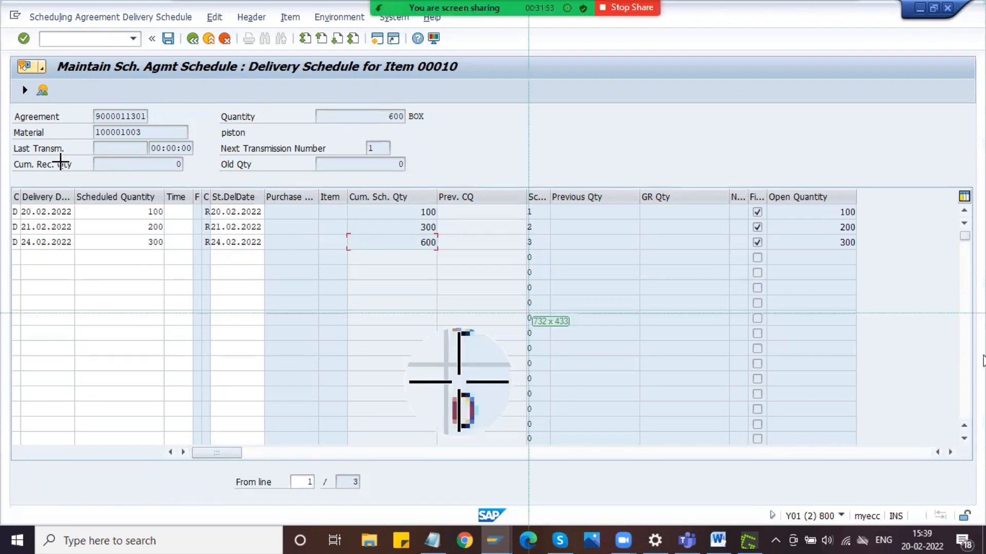
drag(3, 22, 985, 316)
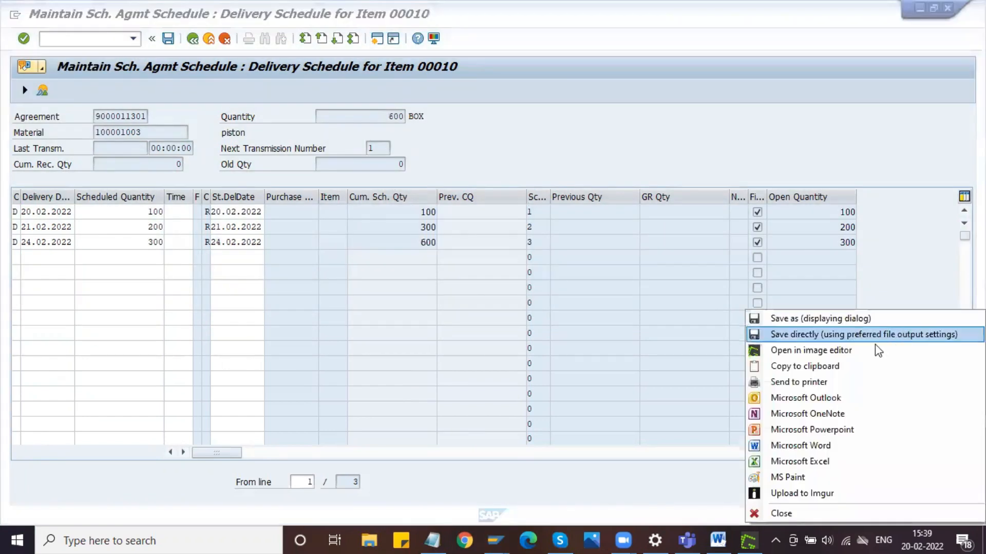
mouse_move(874, 349)
click(657, 352)
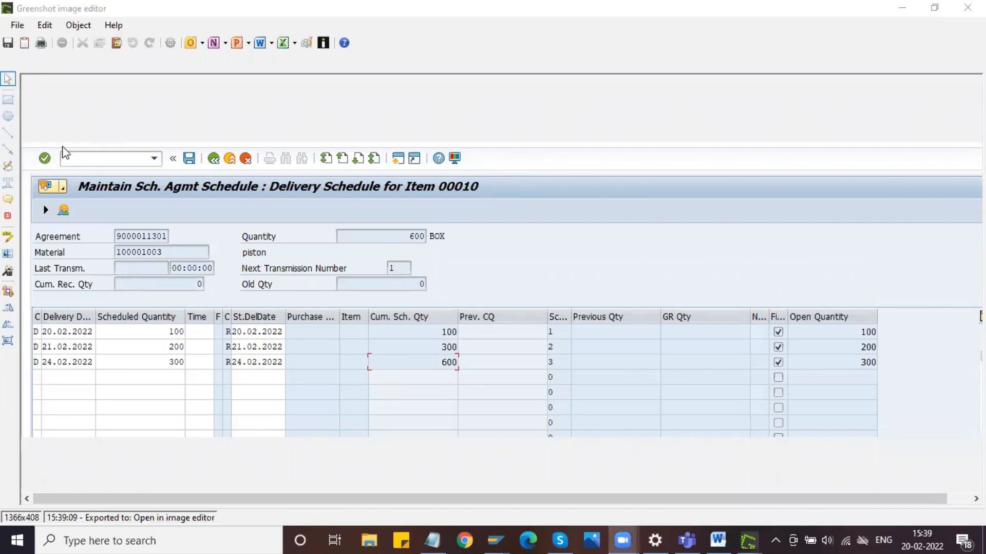
click(8, 99)
drag(35, 319, 196, 372)
- Copy the annotated delivery schedule capture to the clipboard and switch to the Scheduling Agreement document in Word
click(18, 25)
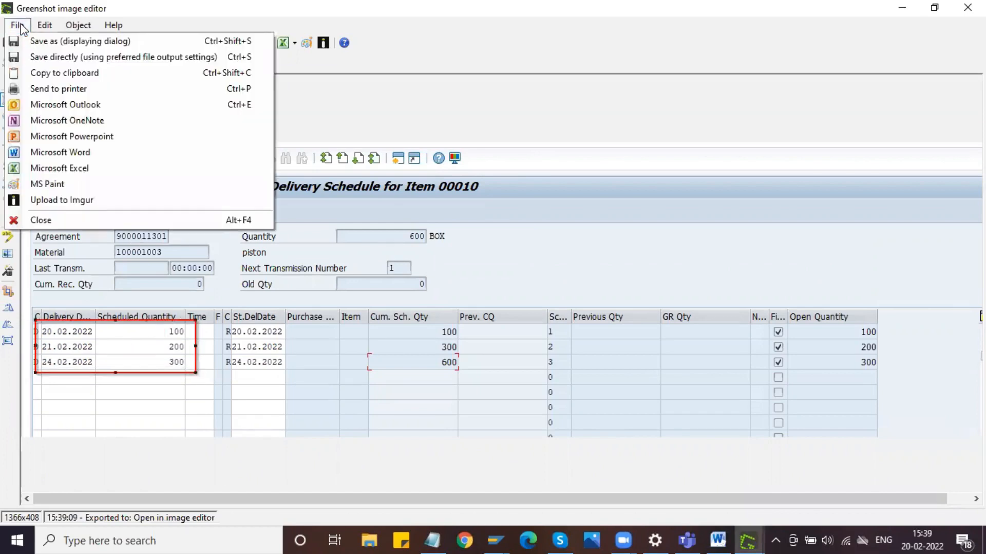
click(47, 73)
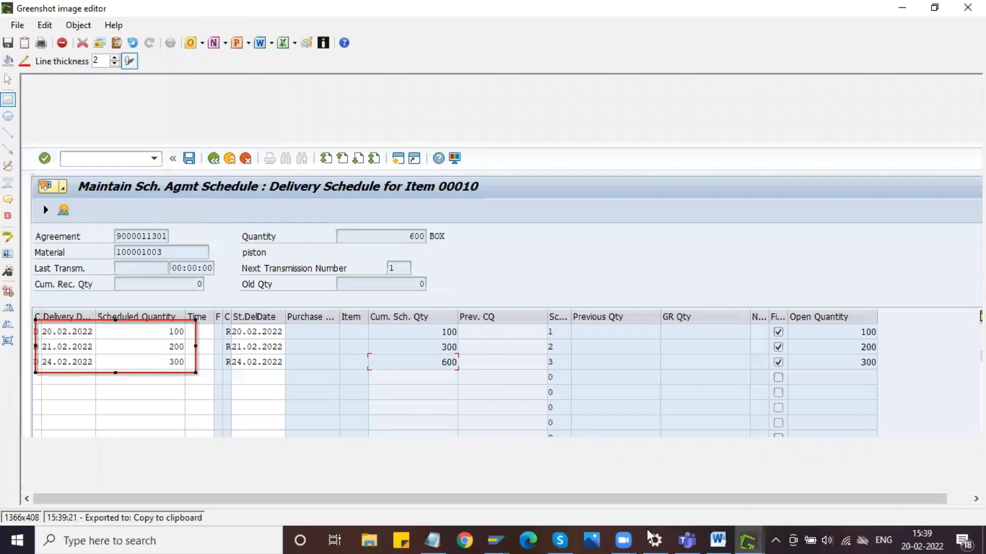
click(716, 539)
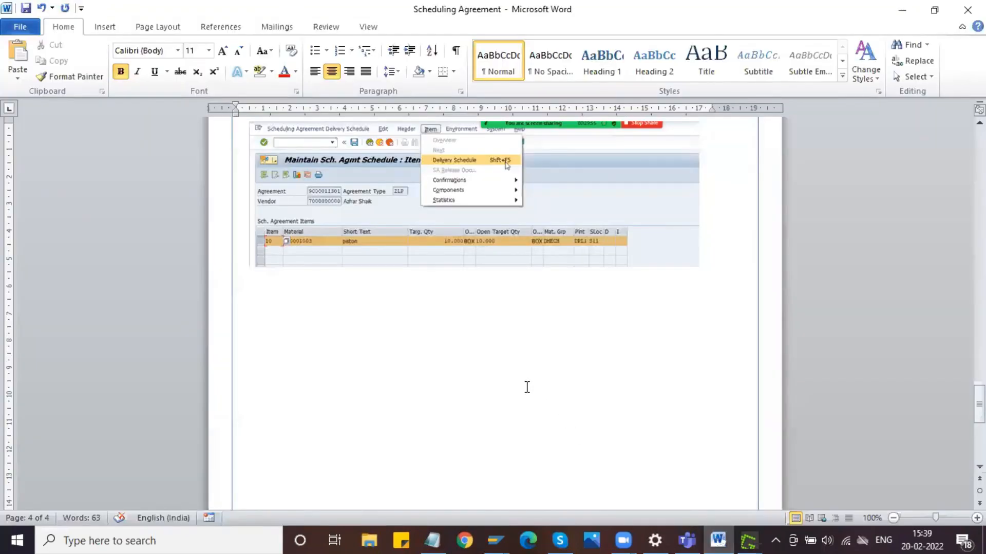
- Paste the annotated delivery schedule capture below the screenshot showing the Delivery Schedule menu option
key(ctrl+v)
click(484, 353)
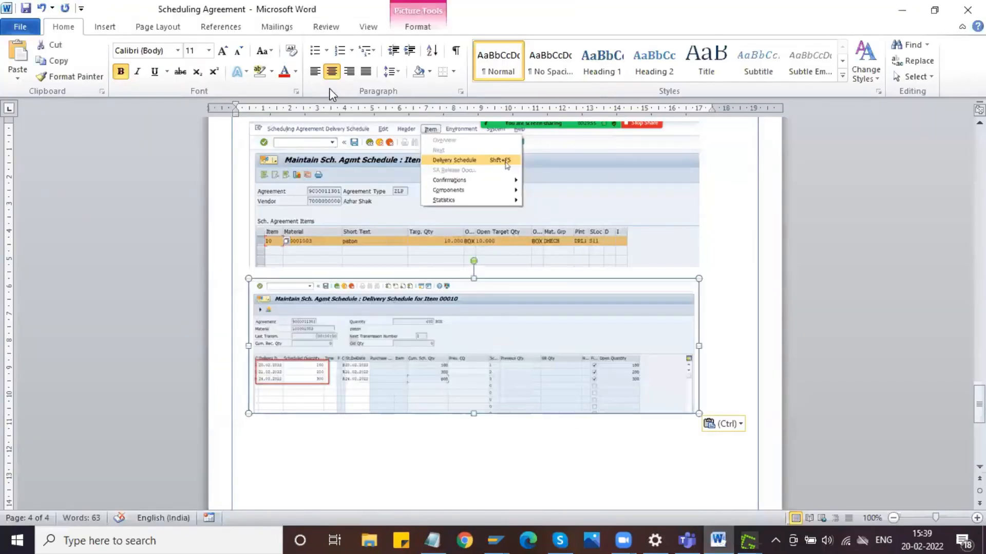
key(ctrl+l)
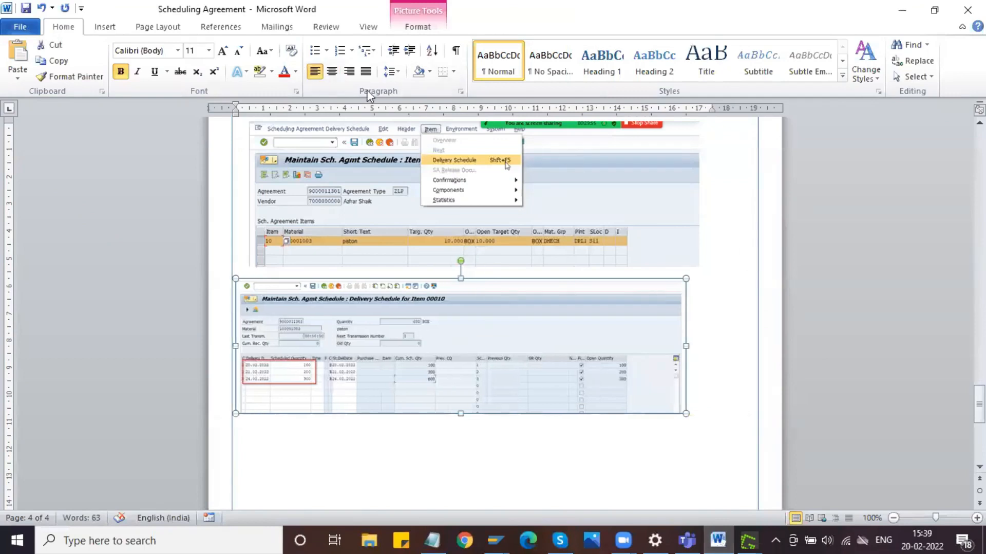
- Insert a left-aligned bullet above the delivery schedule capture reading "Maintain Delivery date and Schedules quantity"
click(709, 269)
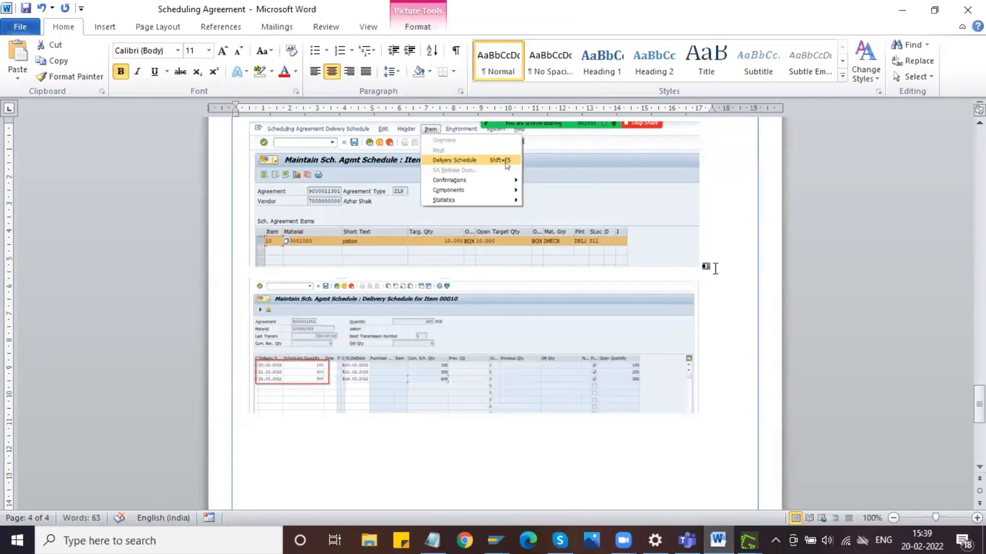
key(Return)
click(315, 71)
click(315, 50)
text(Maintain Delivery date a)
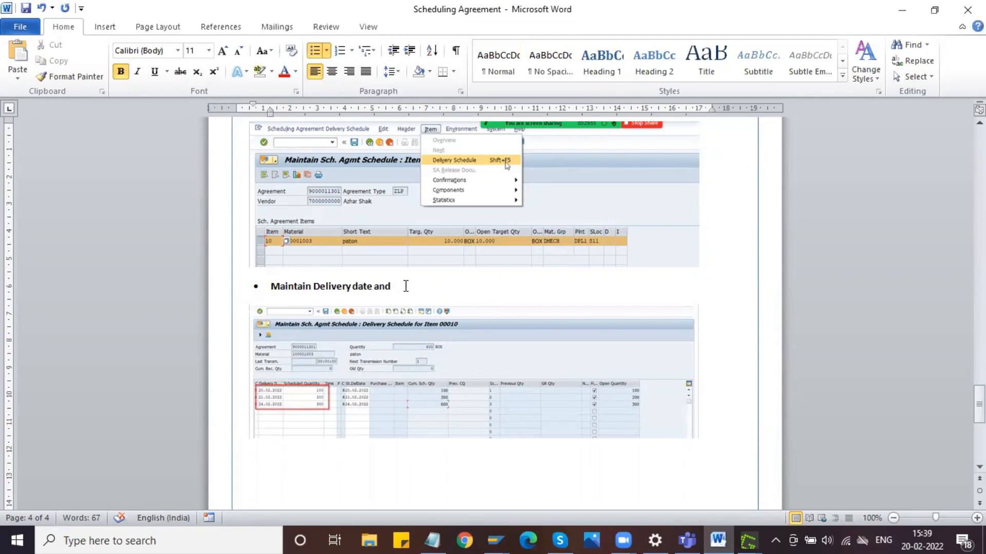
text(nd Schedules quantity)
- Remove the bold formatting from the "Maintain Delivery date and Schedules quantity" bullet
drag(485, 288, 273, 295)
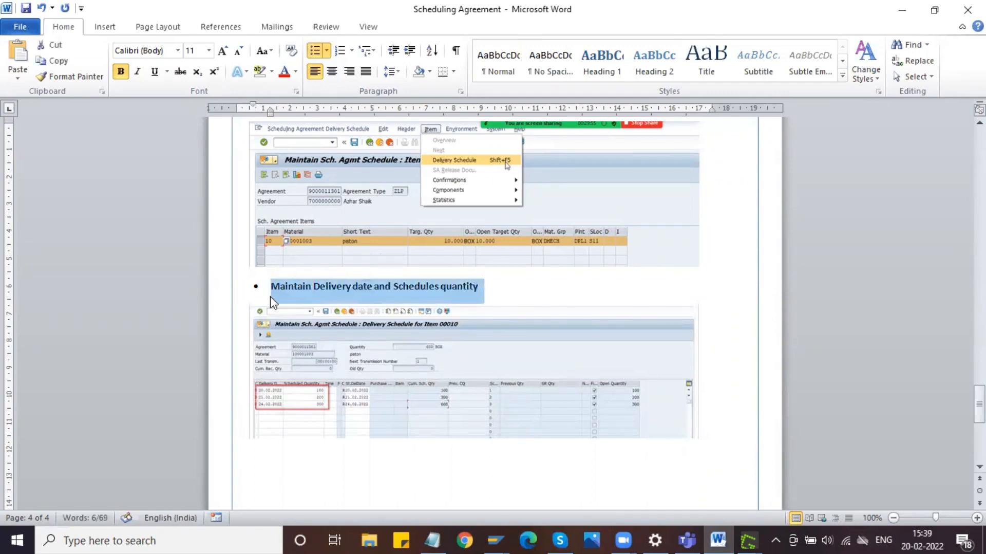
key(ctrl+b)
click(502, 287)
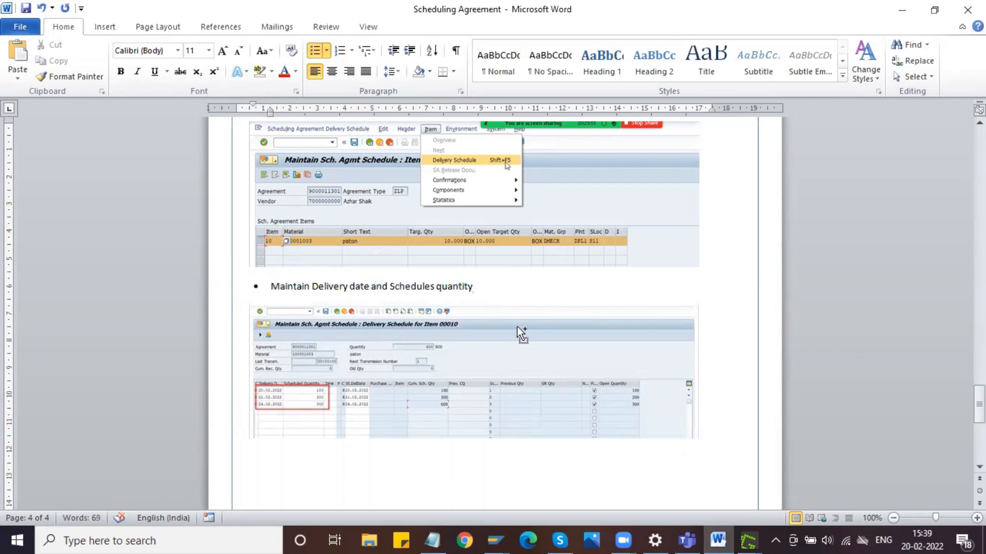
- Switch to the Maintain Sch. Agmt Schedule session in SAP and save the delivery schedule, choosing to save without a message record
mouse_move(499, 531)
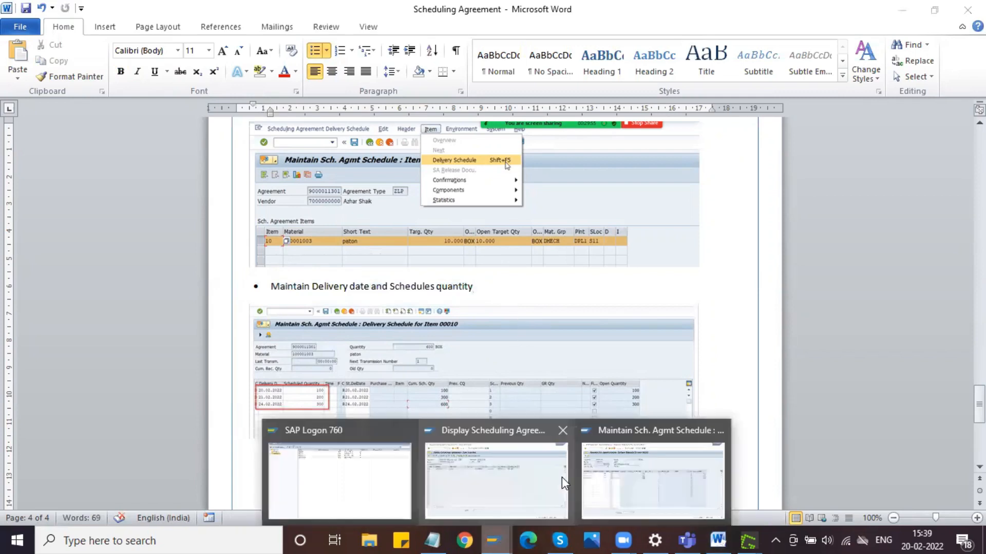
click(660, 456)
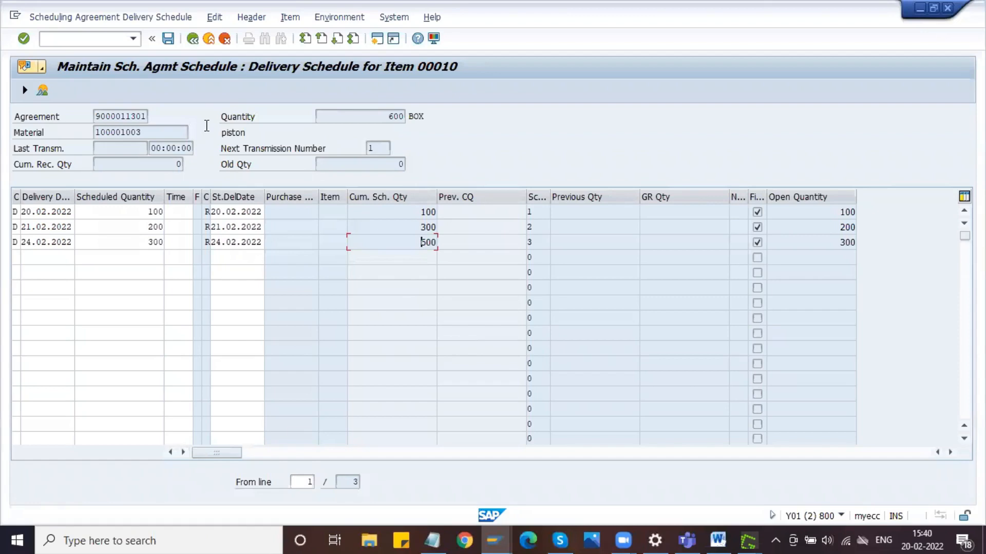
click(168, 39)
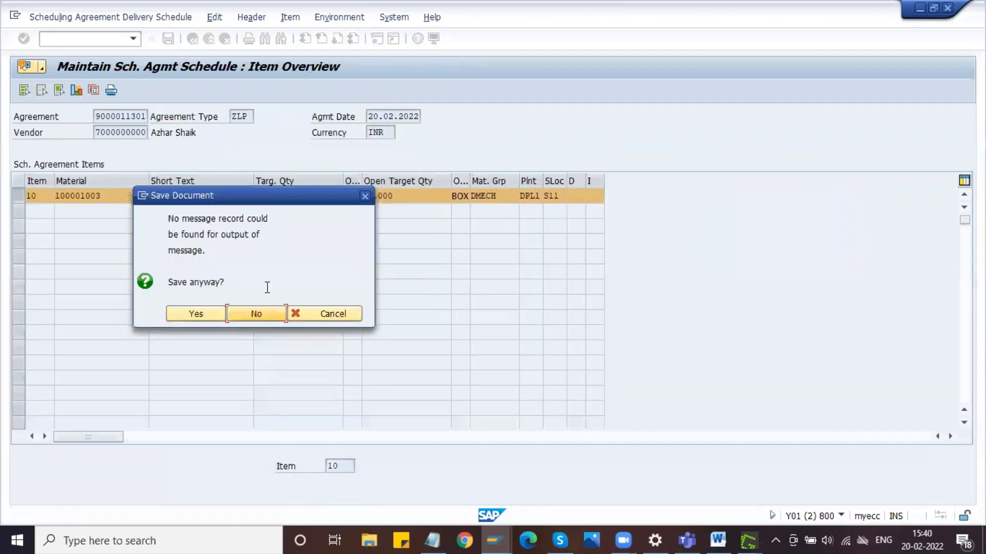
click(196, 313)
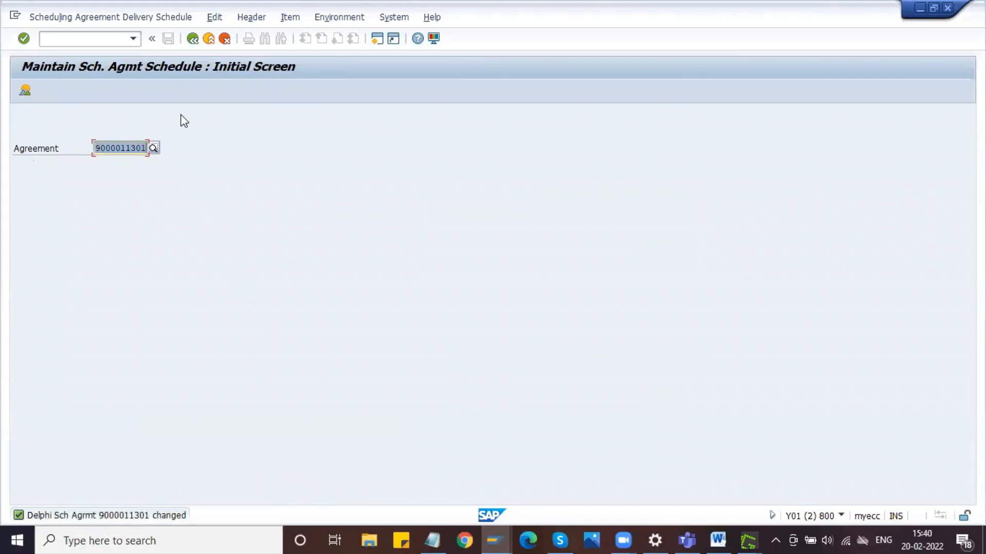
- Return to the Word document and extend the delivery date bullet with "and click on save."
key(alt+Tab)
text(an)
text(d clic)
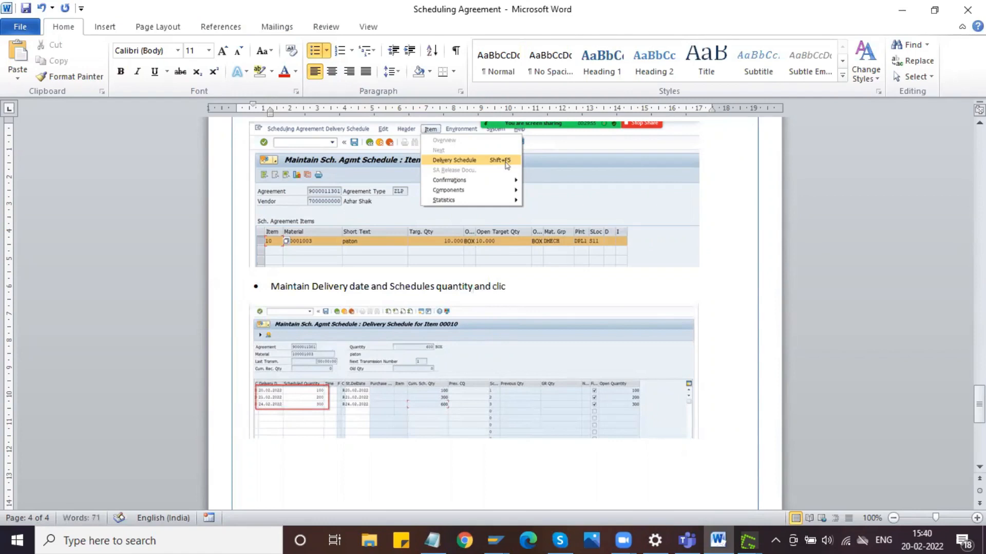
text(k on save.)
- Switch to the Display Scheduling Agreement session in SAP and open the same agreement for changing with transaction /nme32l
click(501, 537)
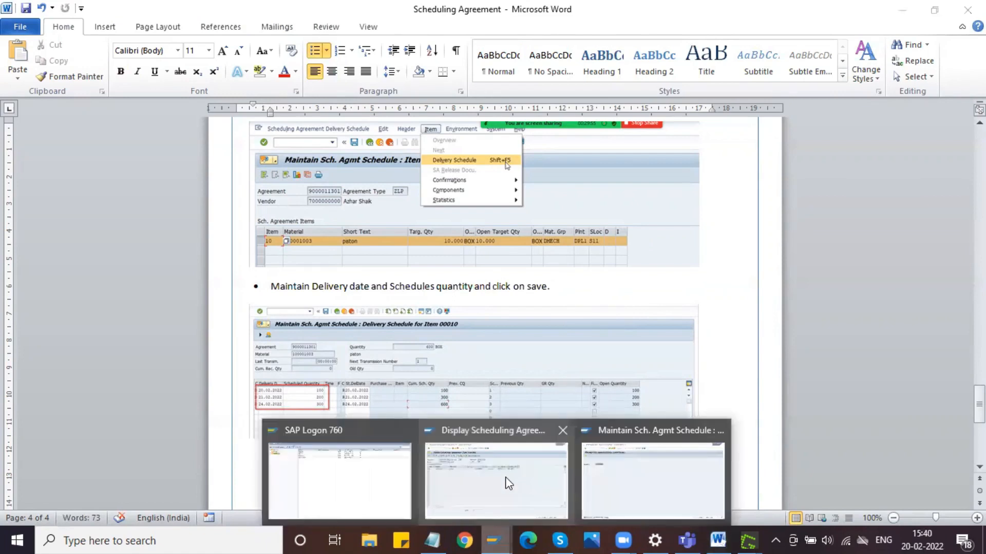
click(508, 483)
click(119, 37)
text(/nme32l)
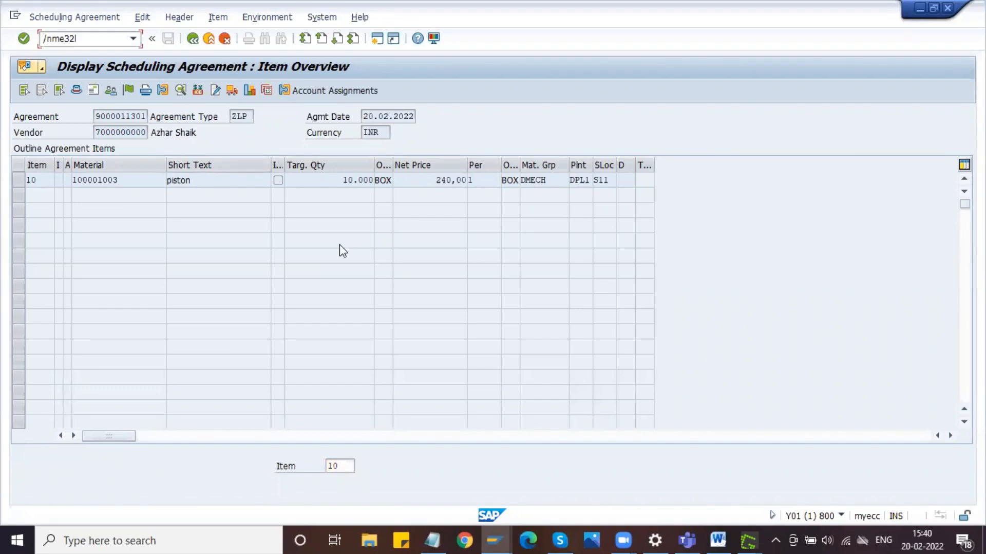
key(Return)
key(Return)
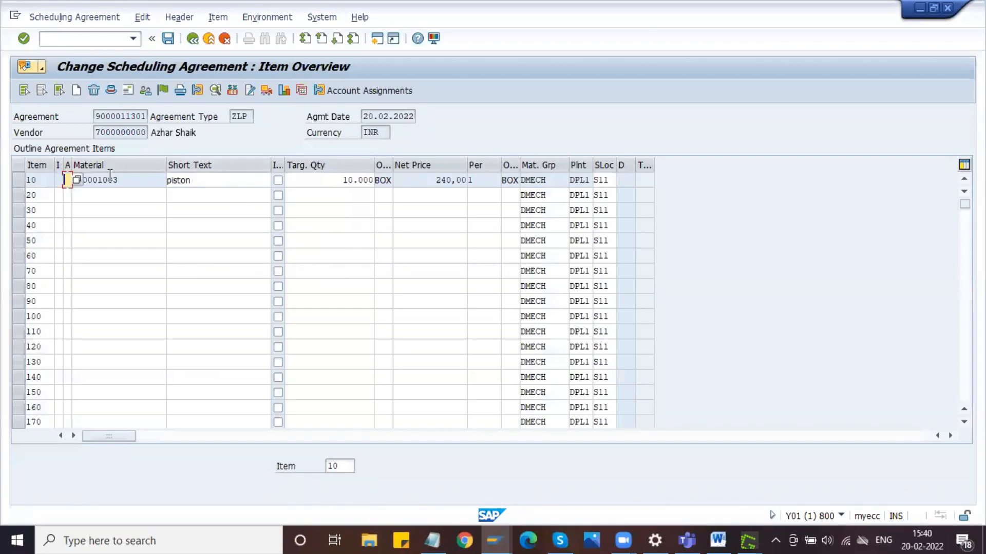
- Open the item details of item 10 and set its confirmation control key to 0004, Shipping notificat
click(20, 181)
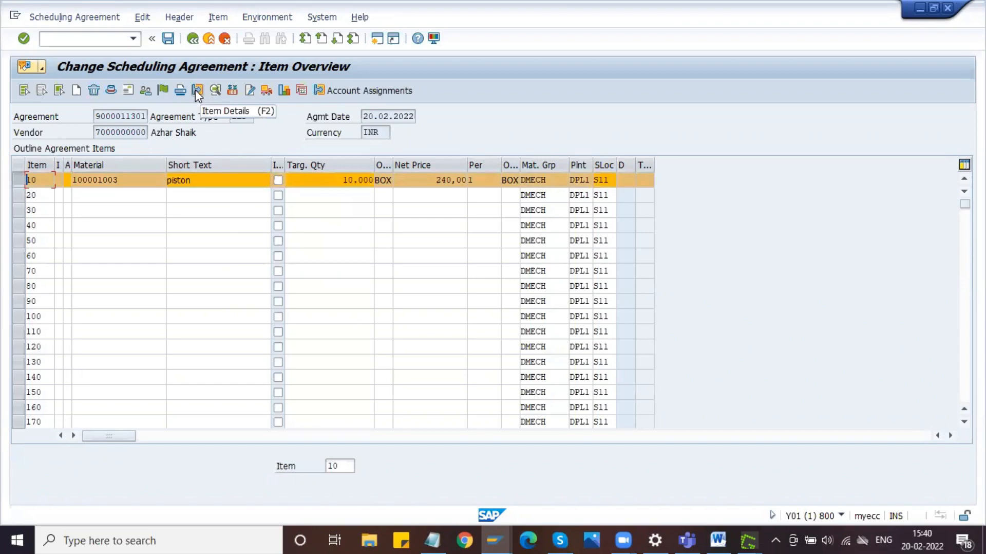
click(198, 94)
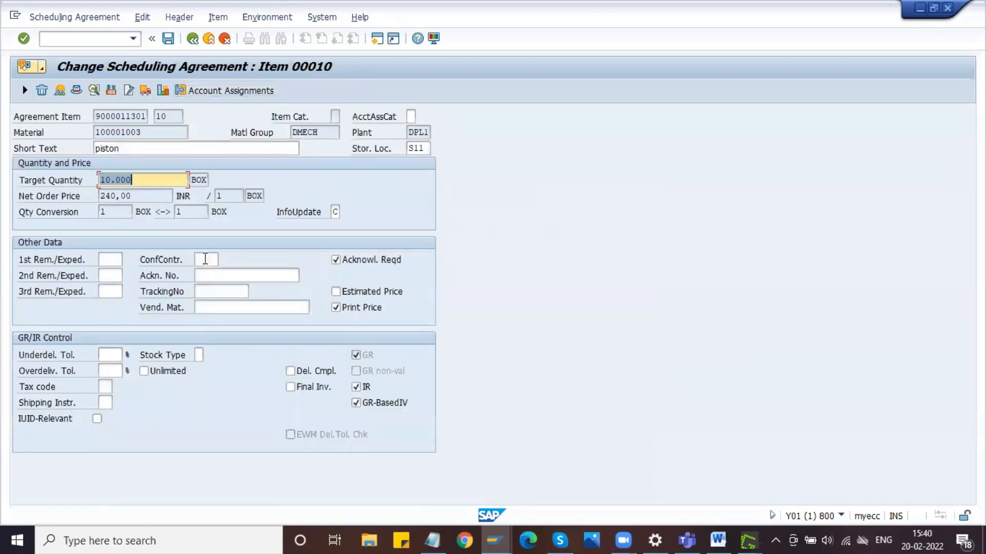
click(205, 258)
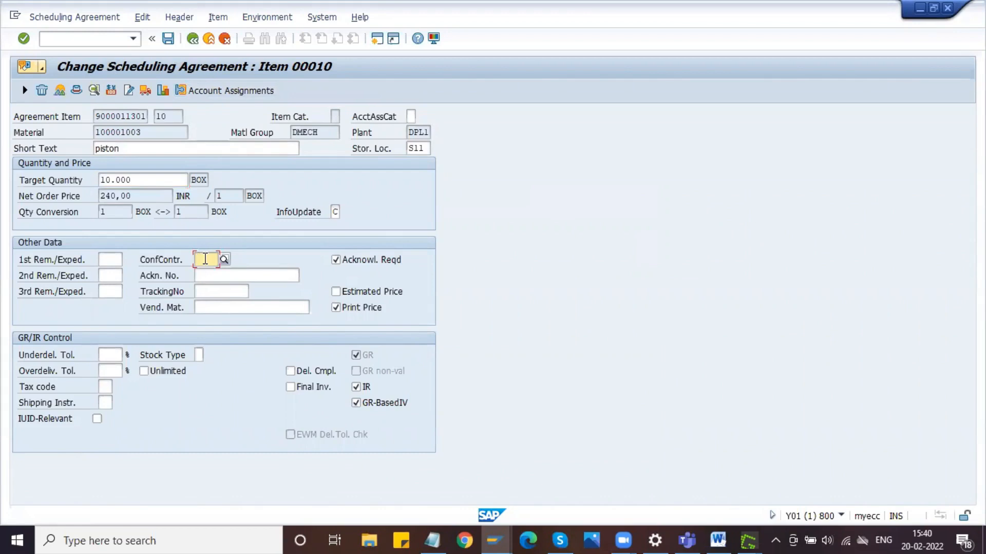
click(224, 260)
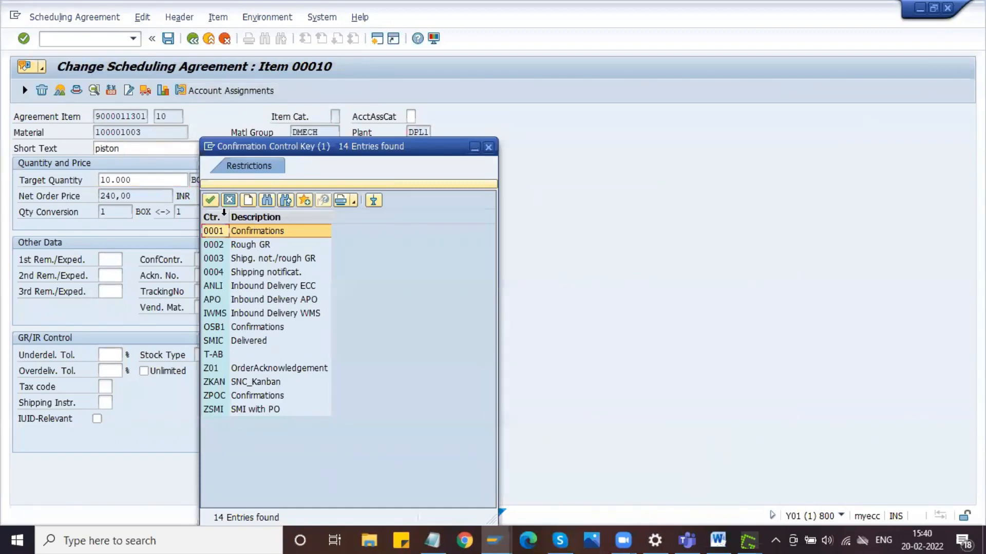
click(243, 275)
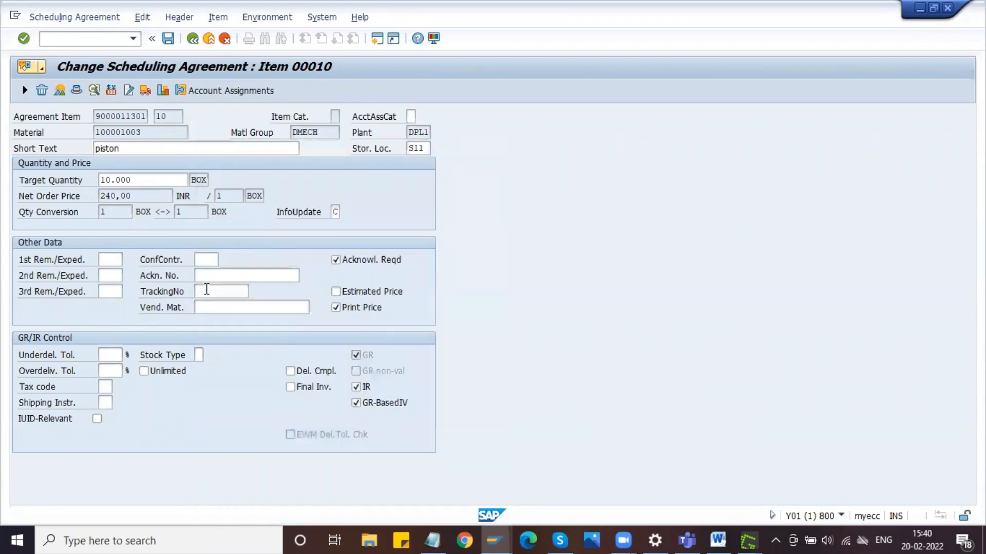
- Change the confirmation control key to ANLI, Inbound Delivery ECC, and go back to the item overview
click(204, 260)
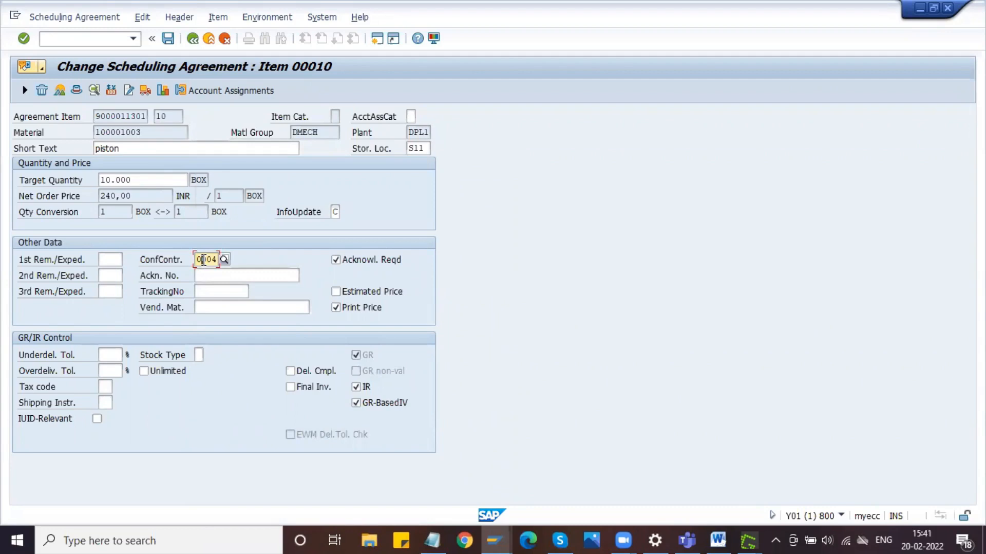
key(Tab)
click(217, 257)
click(223, 257)
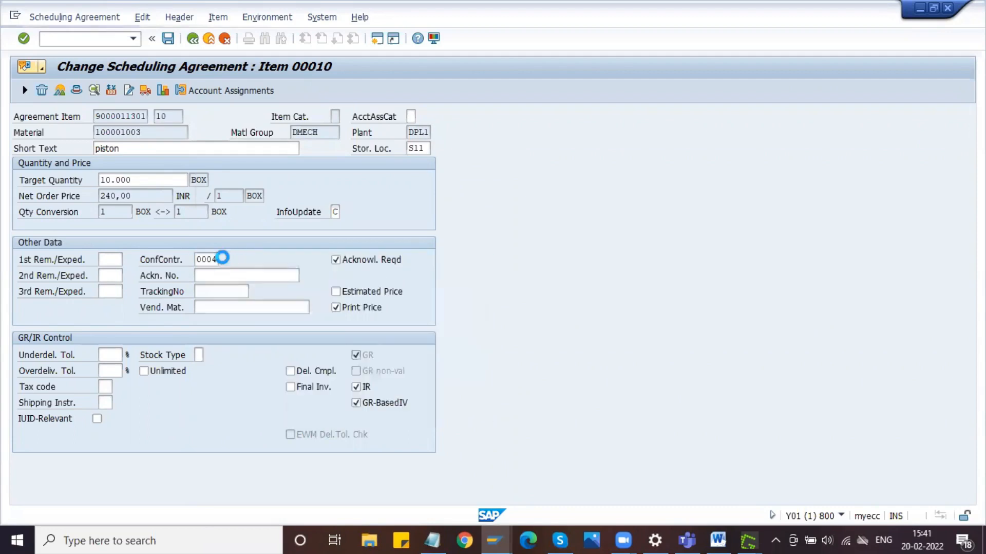
double_click(241, 286)
click(214, 259)
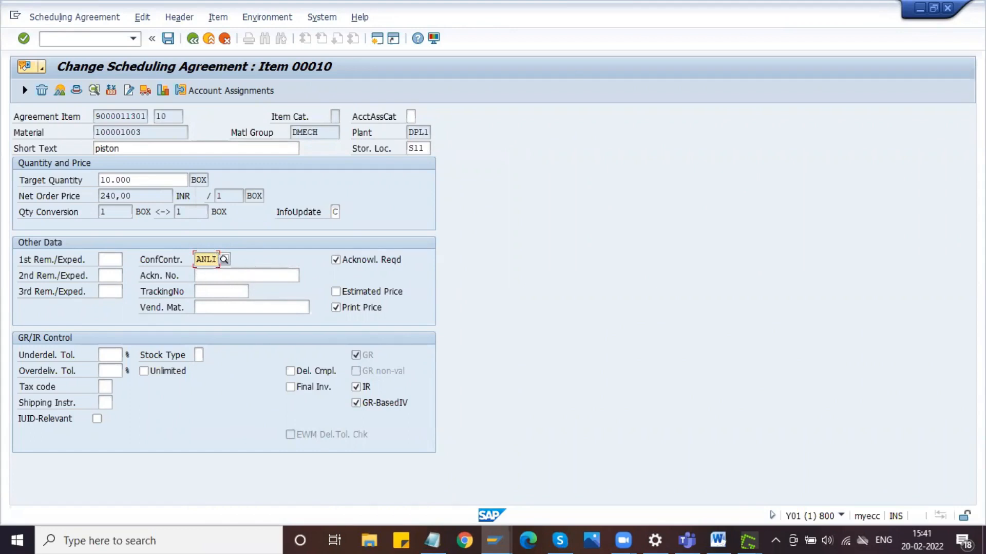
click(192, 39)
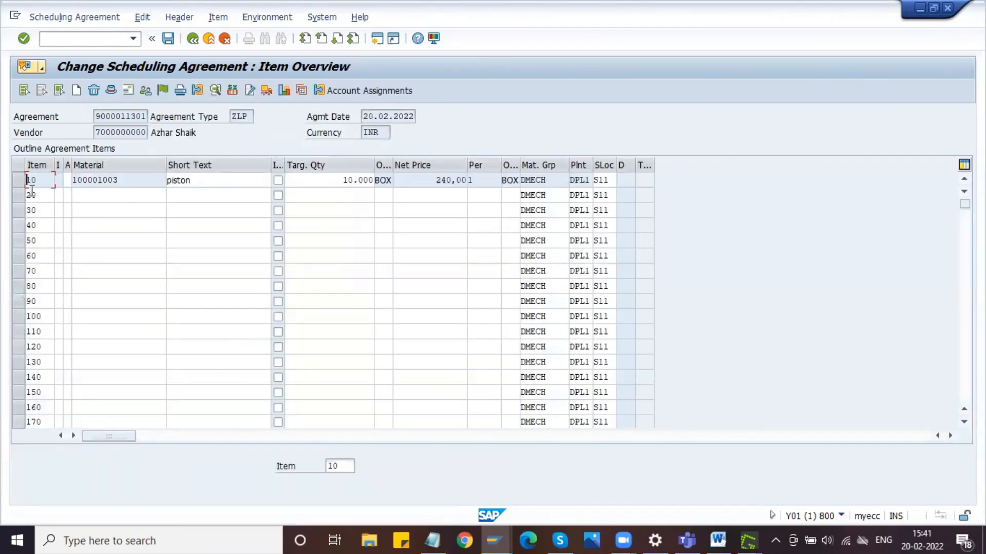
- Reopen the details of item 10 and select ANLI, Inbound Delivery ECC, as the confirmation control key
click(19, 180)
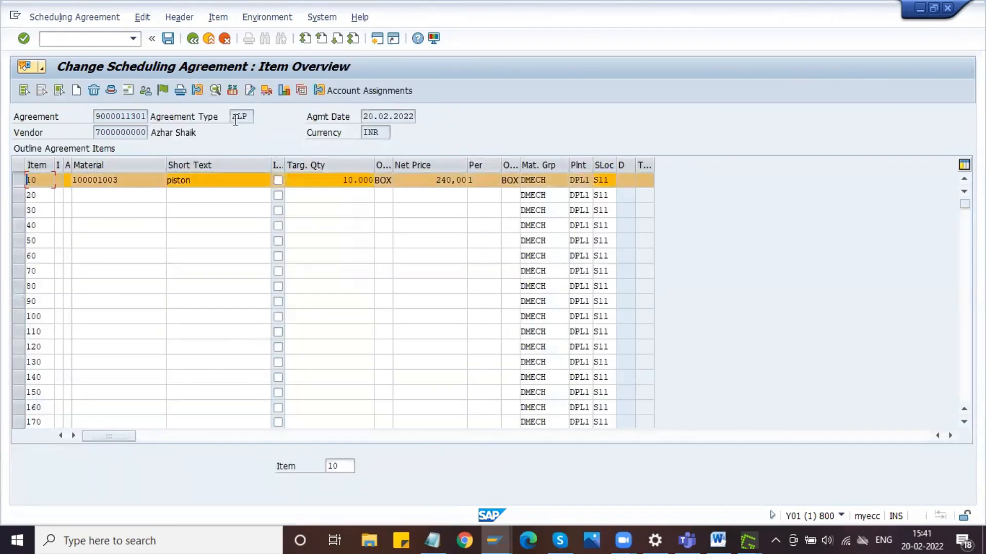
click(199, 91)
click(211, 258)
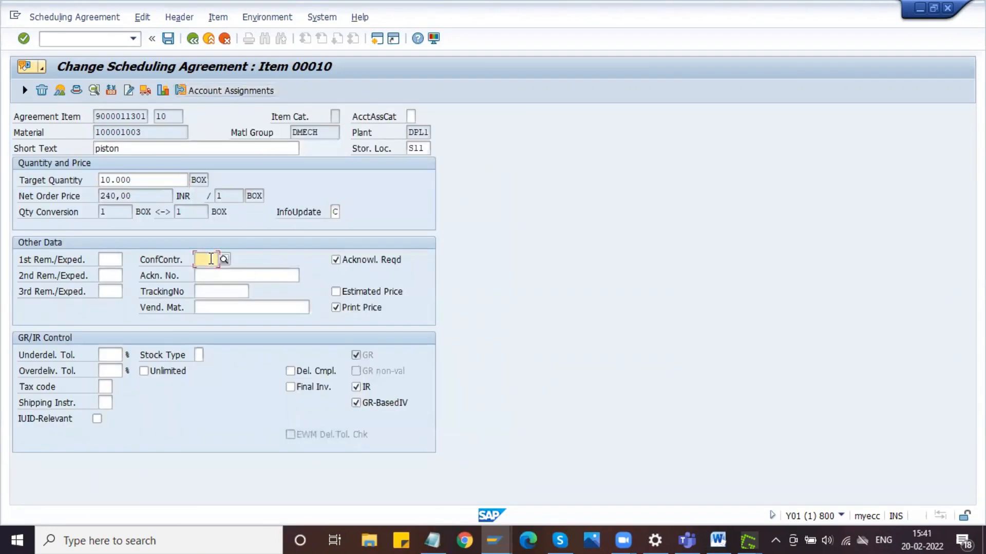
click(224, 259)
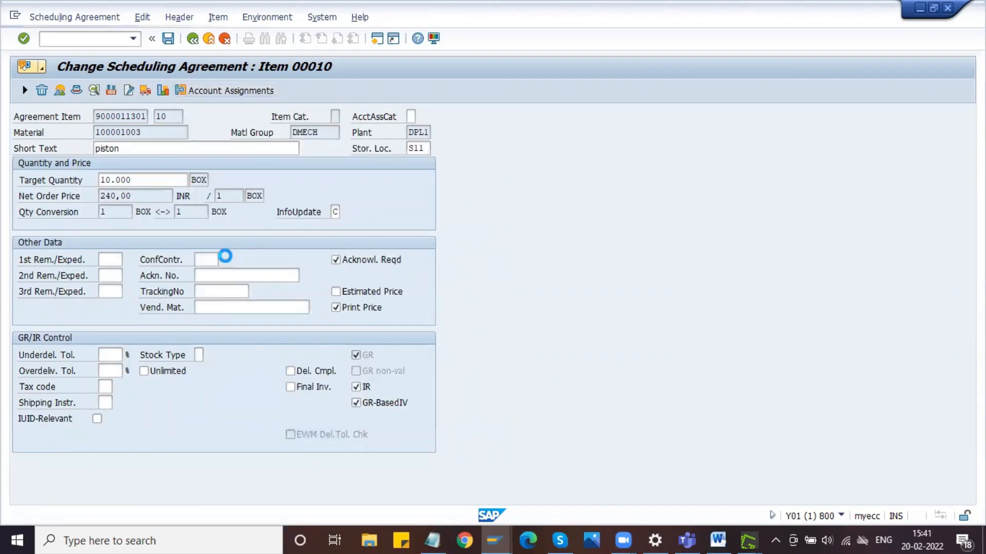
double_click(244, 286)
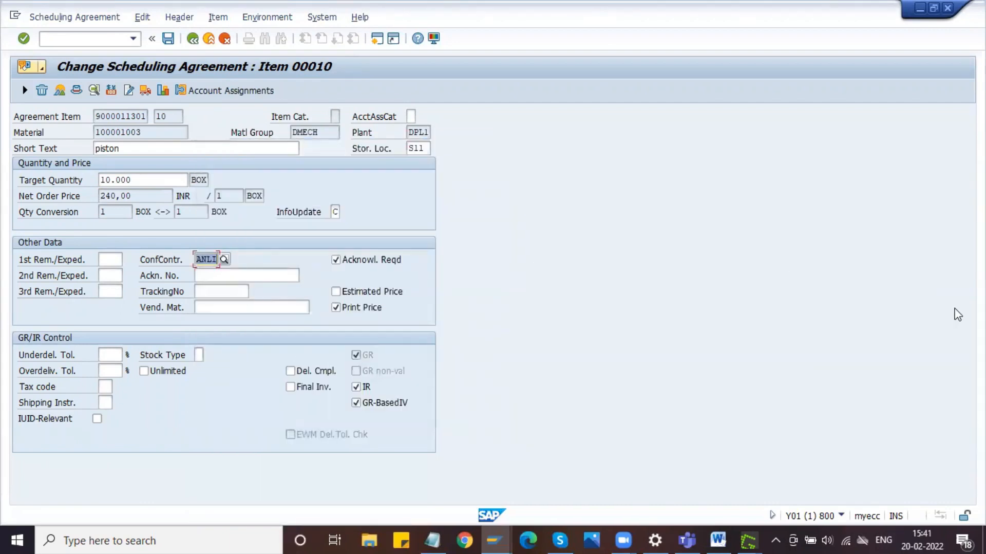
- Capture the item 10 details screen into the Greenshot image editor and outline the ConfContr. field with a rectangle
key(Print)
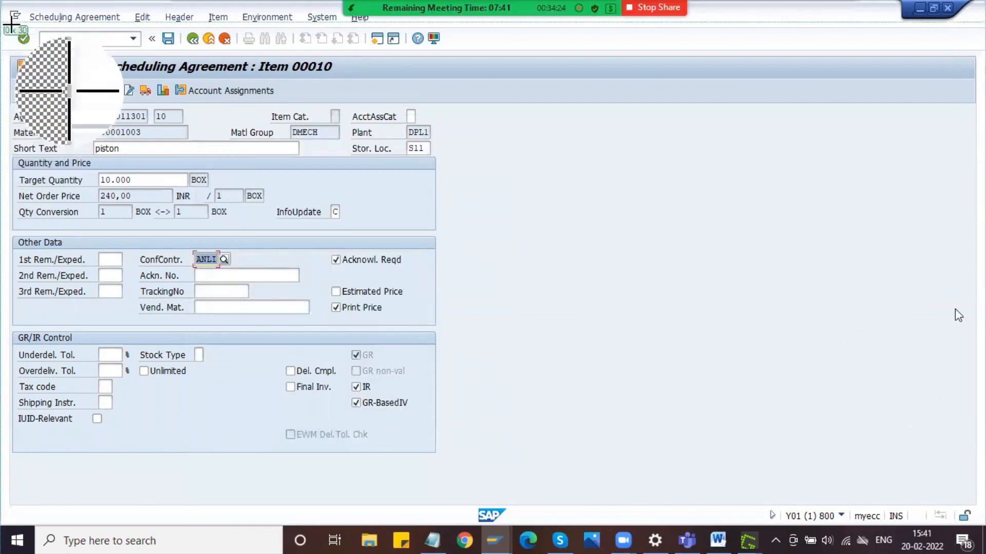
drag(1, 25, 487, 471)
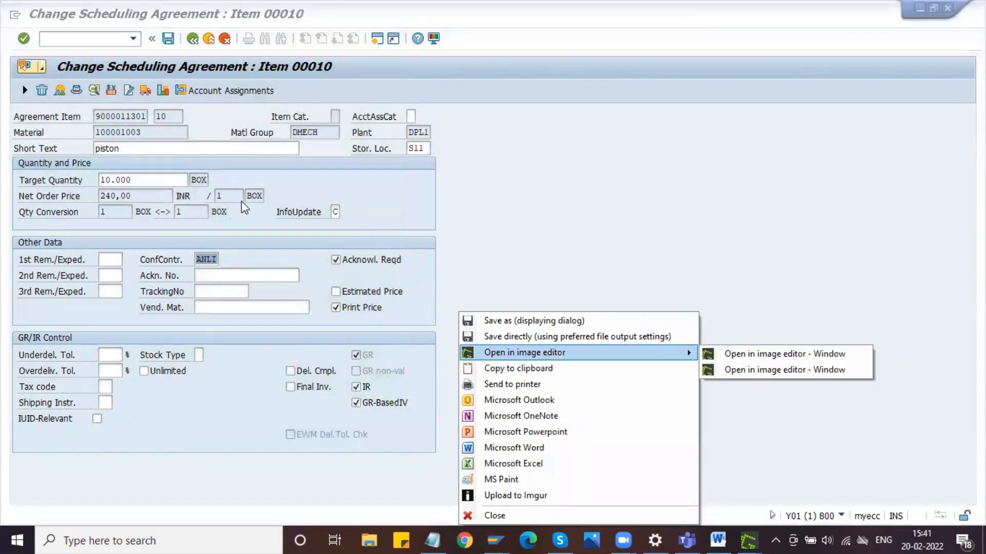
click(546, 356)
click(8, 100)
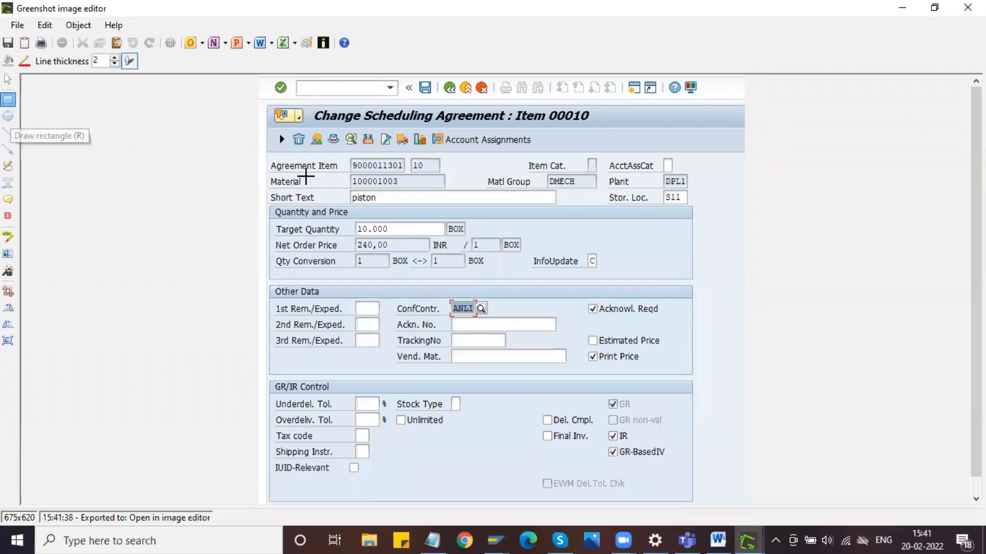
drag(393, 298, 493, 318)
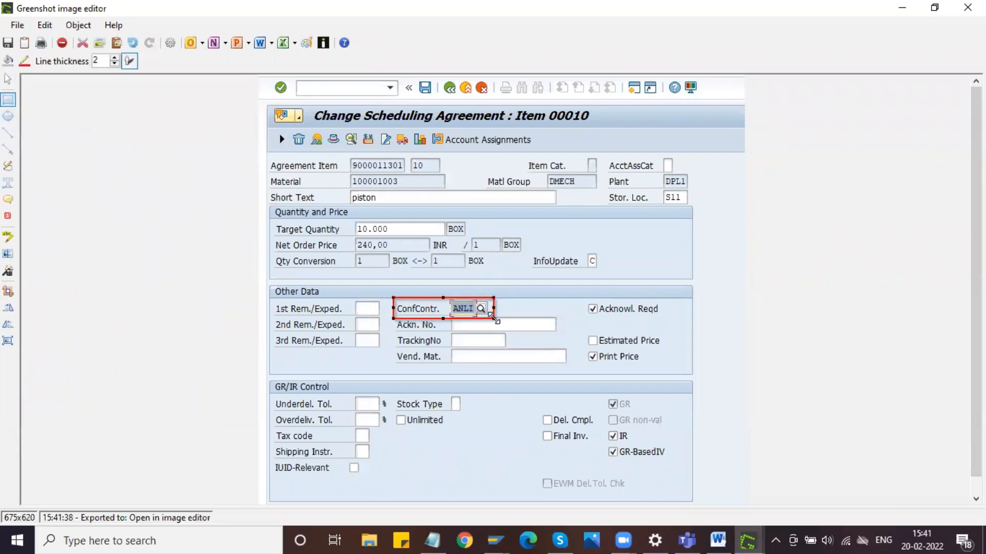
- Copy the annotated item details capture to the clipboard and switch to the Scheduling Agreement document in Word
click(19, 27)
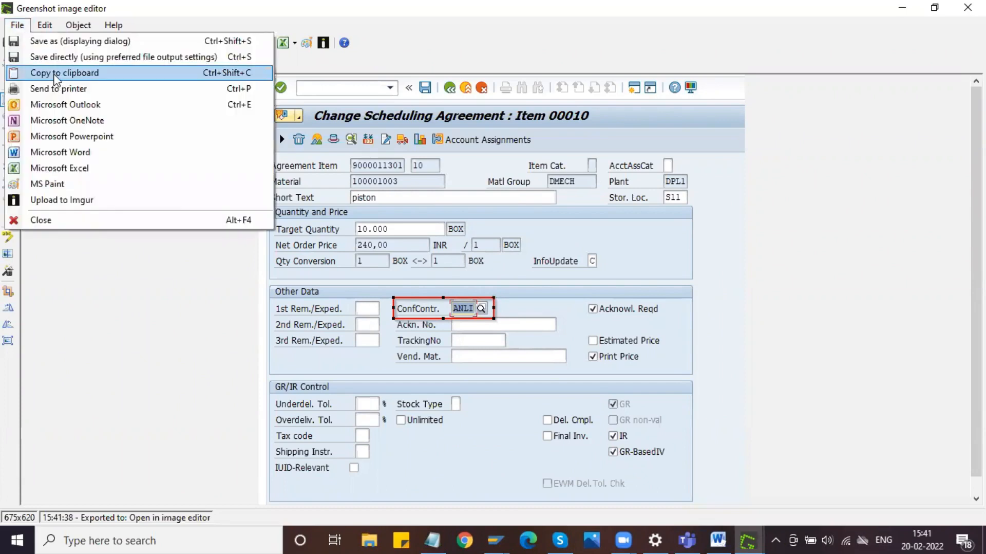
click(56, 78)
click(719, 539)
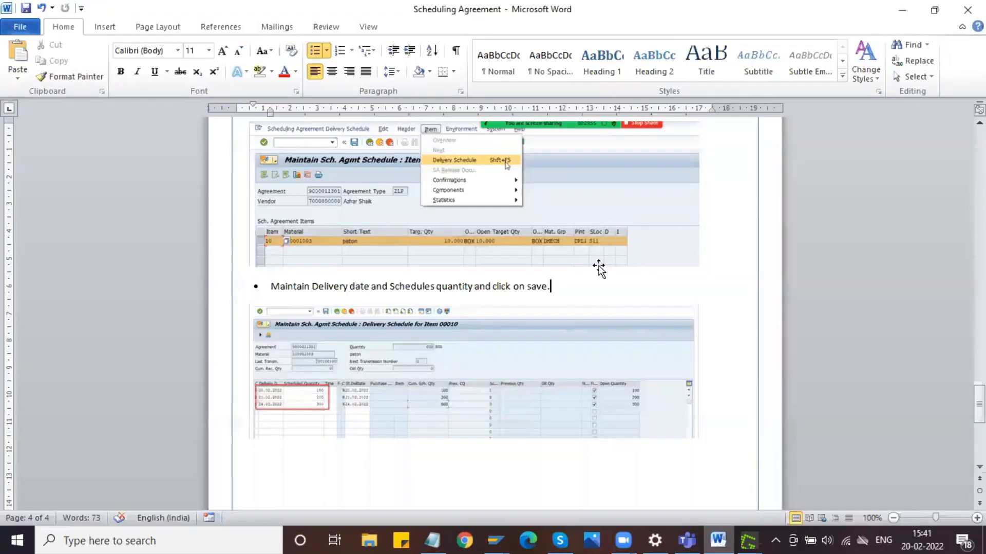
- Paste the annotated item details capture on a new line below the item overview picture and shrink it proportionally
scroll(599, 266, up, 20)
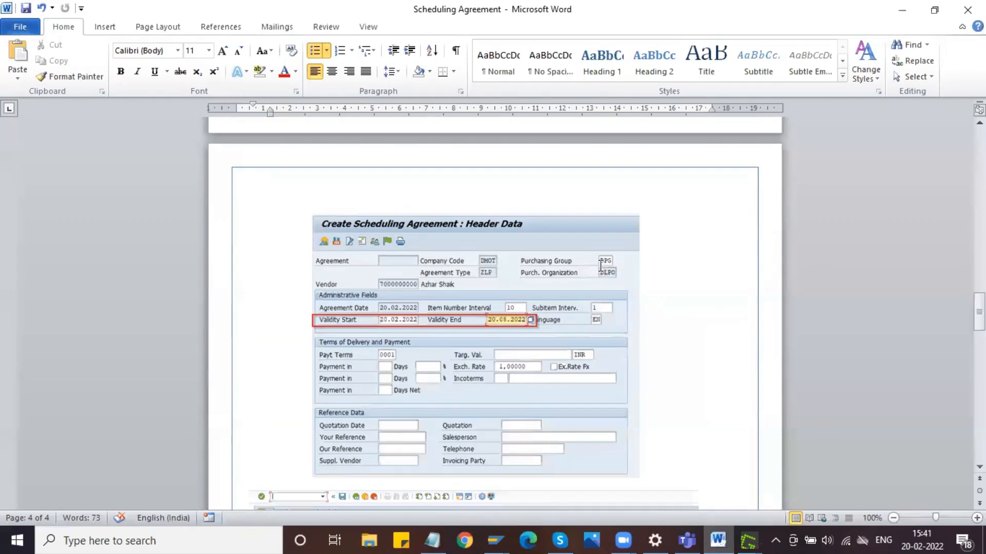
scroll(599, 266, up, 7)
scroll(599, 266, down, 18)
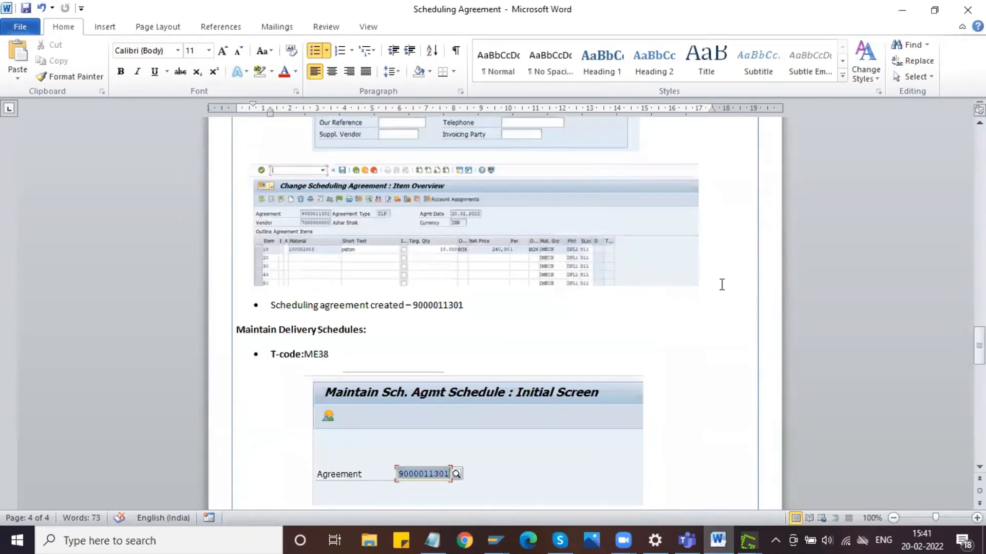
click(709, 278)
key(Return)
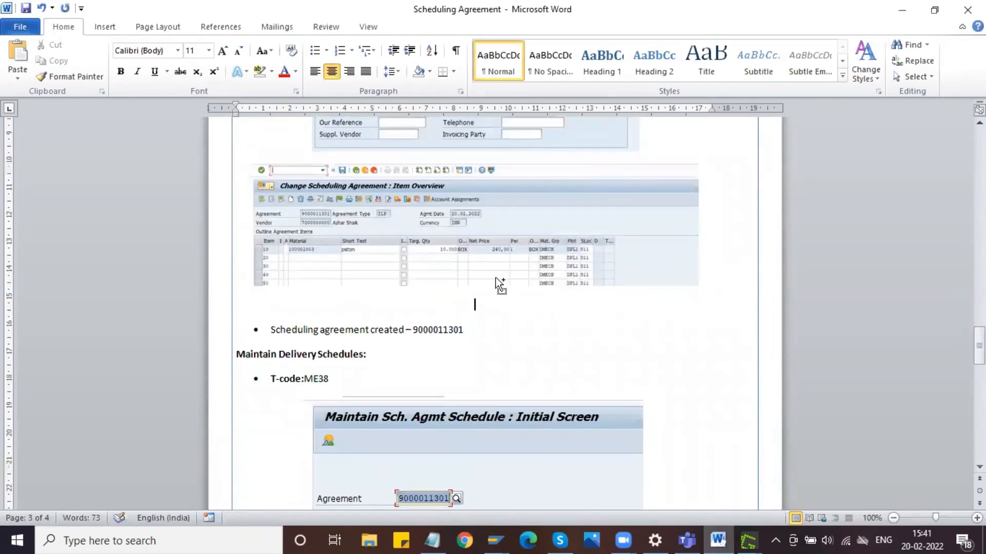
key(ctrl+v)
click(498, 296)
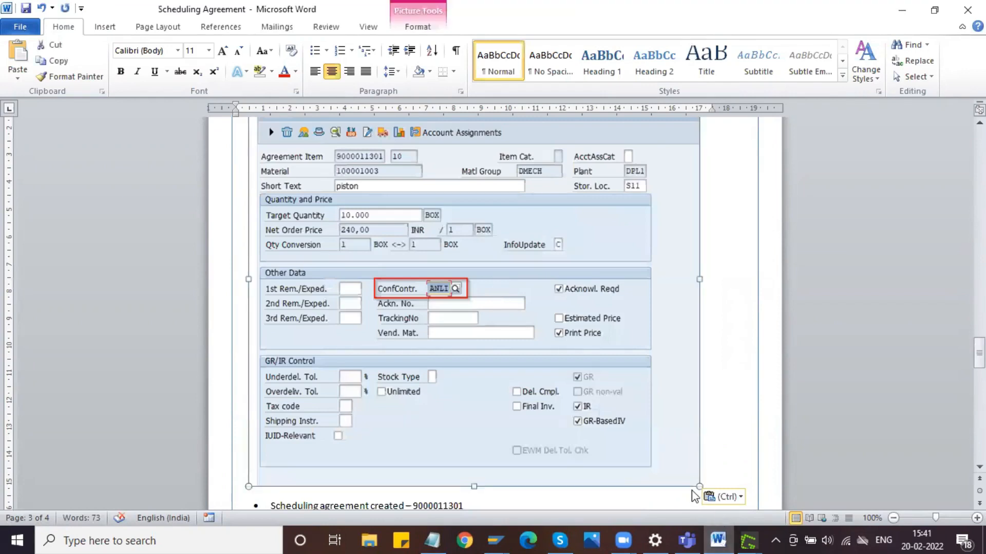
drag(695, 482, 653, 334)
- Add a left-aligned bullet above the item details picture reading "Maintain confirmation control key as inbound delivery - ANLI"
scroll(556, 318, up, 14)
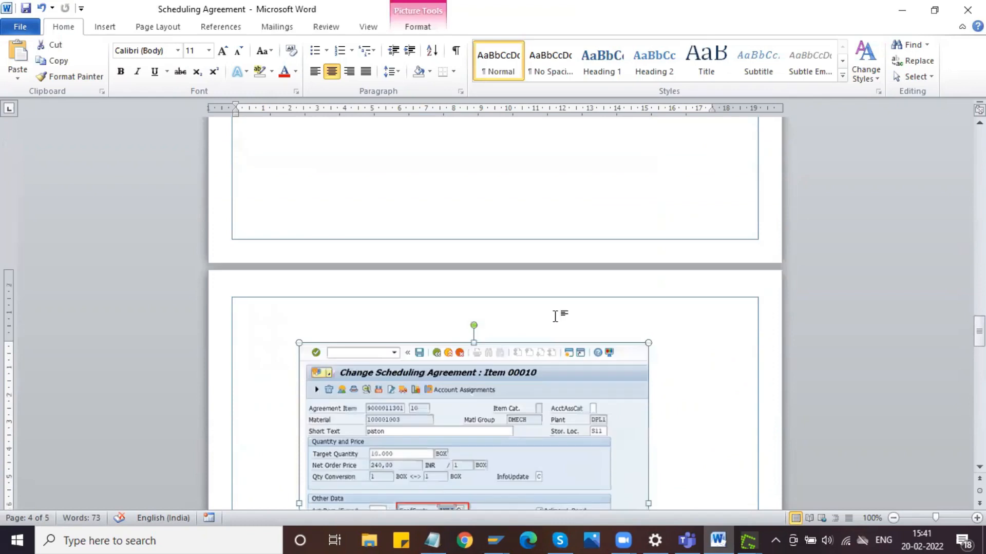
scroll(556, 316, up, 4)
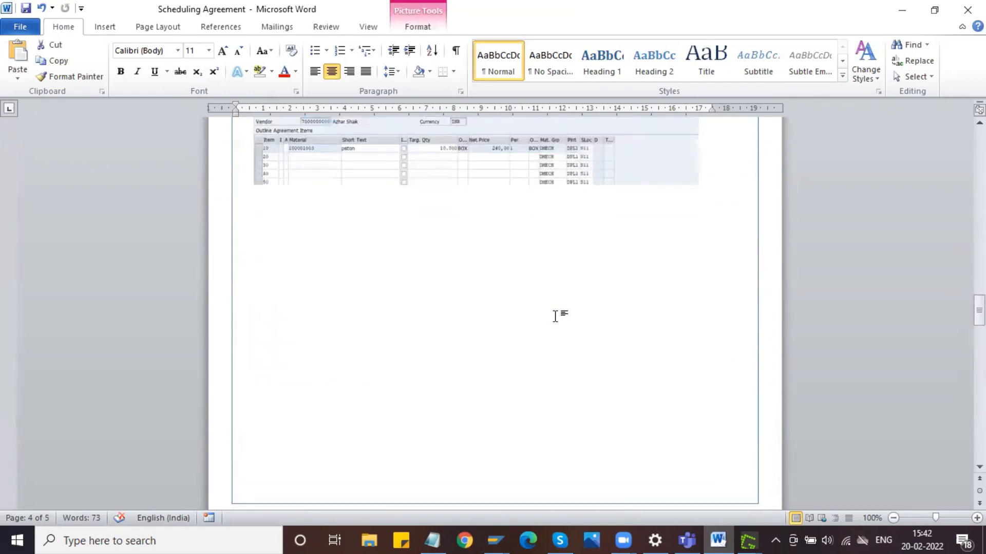
click(730, 179)
click(316, 72)
click(314, 50)
text(ma)
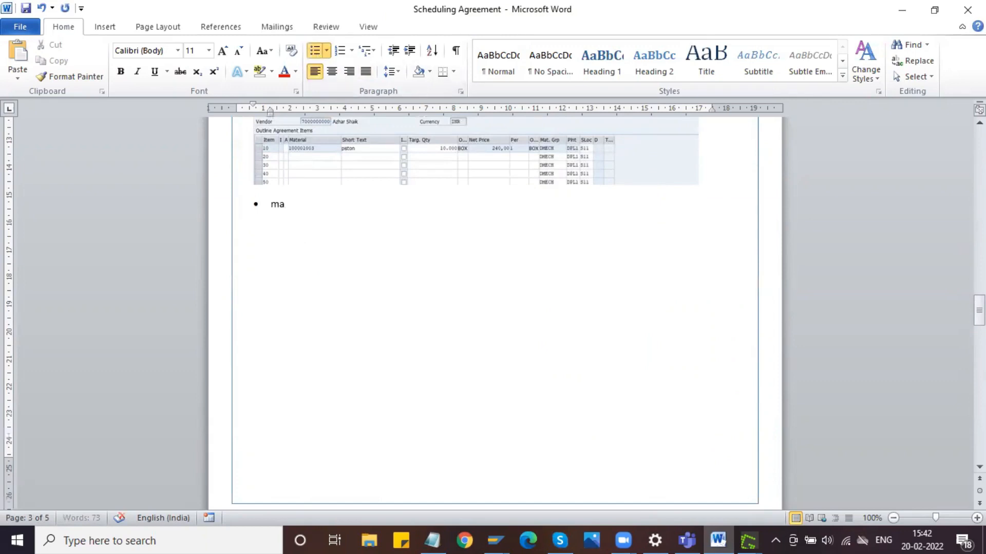
text(intain )
text(confirma)
text(io)
key(BackSpace)
key(BackSpace)
key(BackSpace)
text(at)
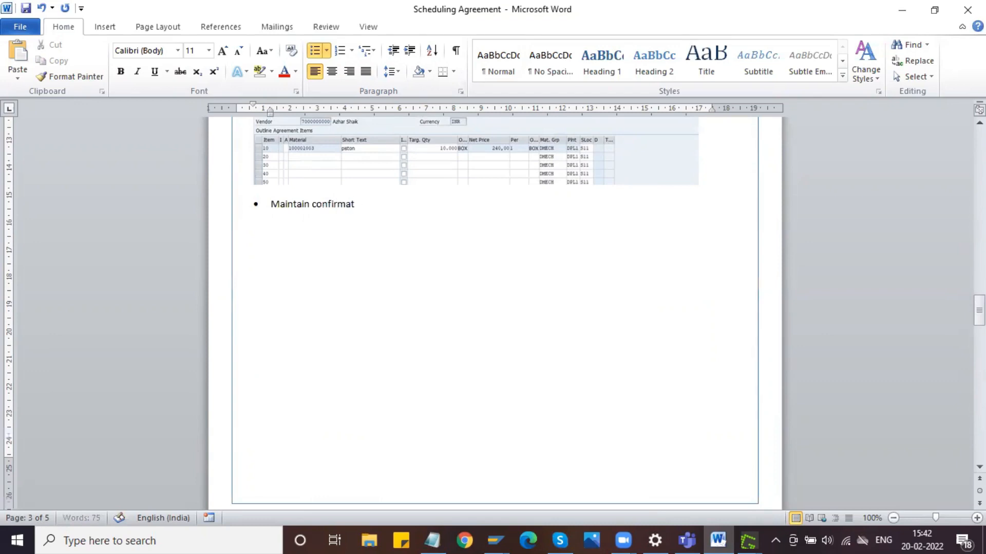
text(ion control key as i)
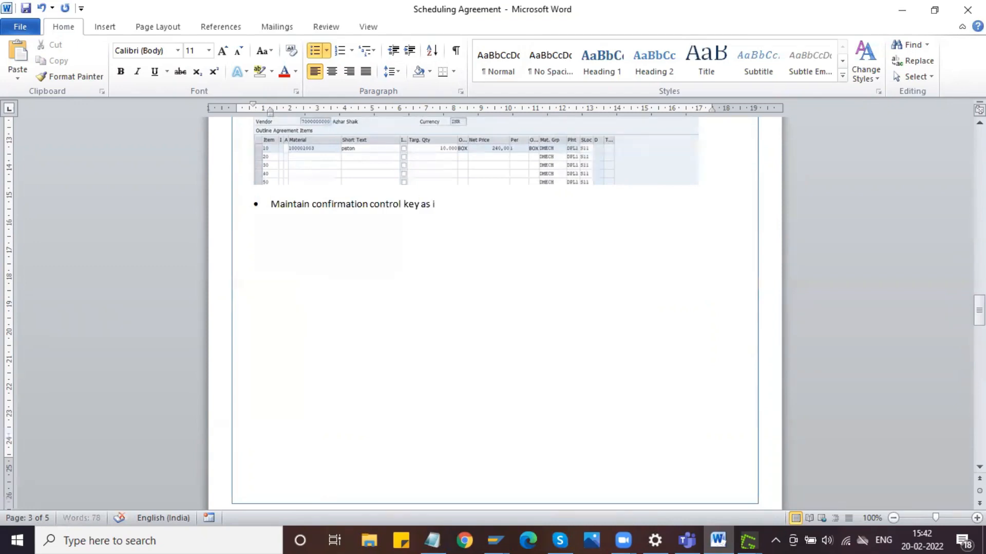
text(nbound delivery)
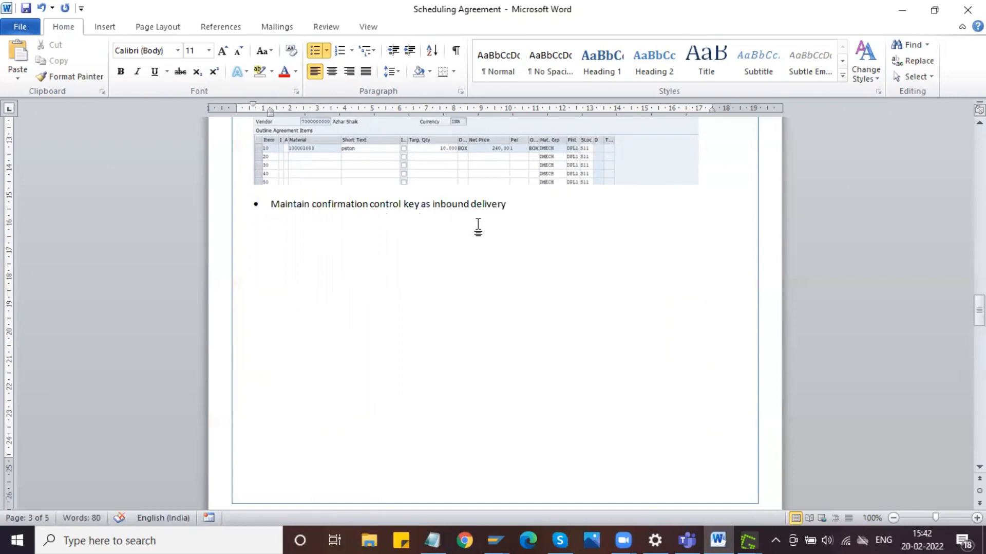
scroll(478, 226, down, 7)
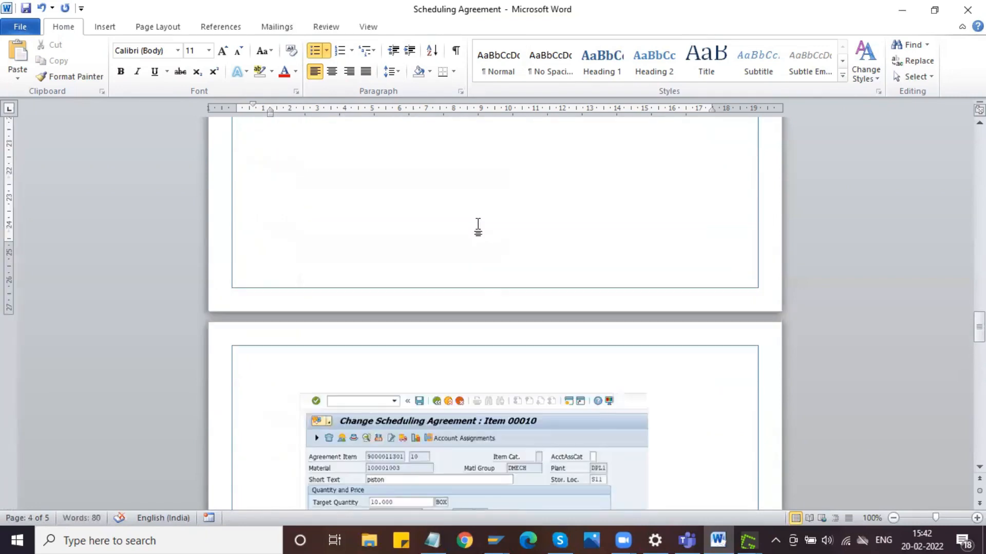
scroll(478, 226, up, 6)
text(- ANLI)
- Insert a blank line below the item overview picture, and save the changed scheduling agreement in SAP despite the missing message record
click(700, 371)
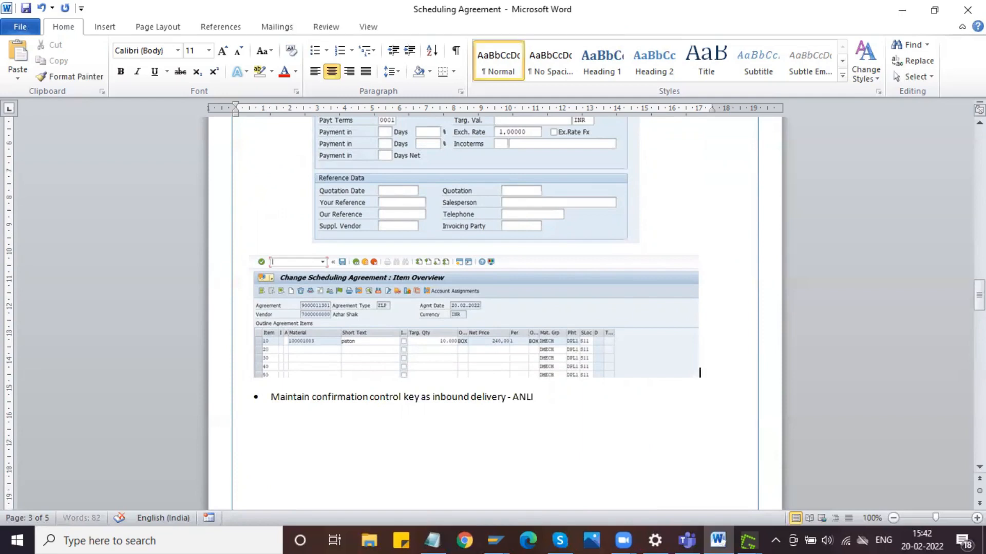
mouse_move(501, 531)
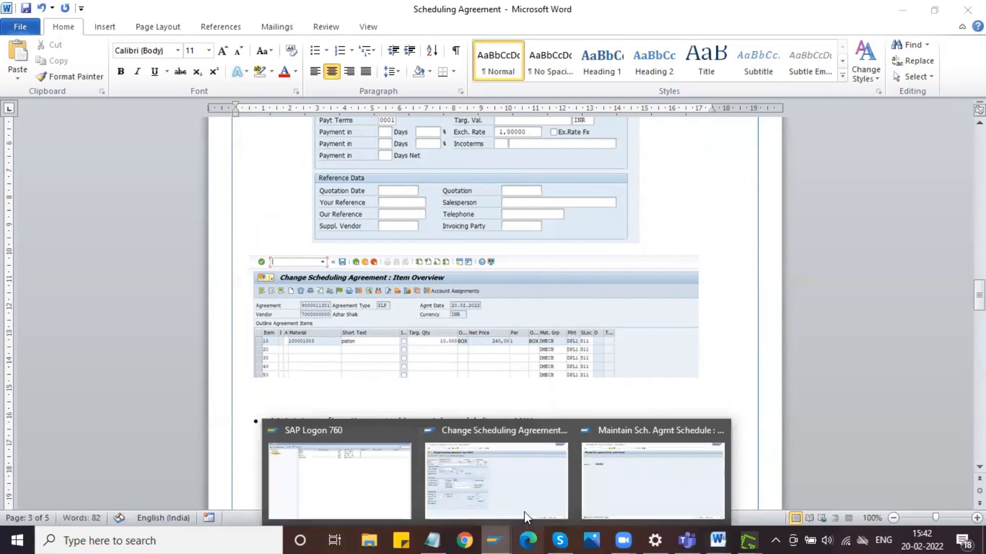
click(524, 507)
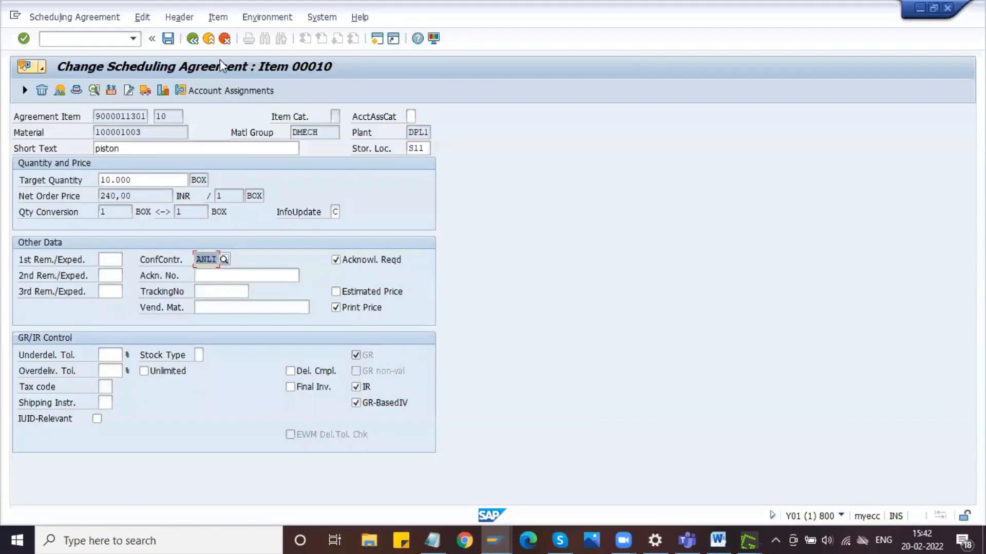
click(168, 38)
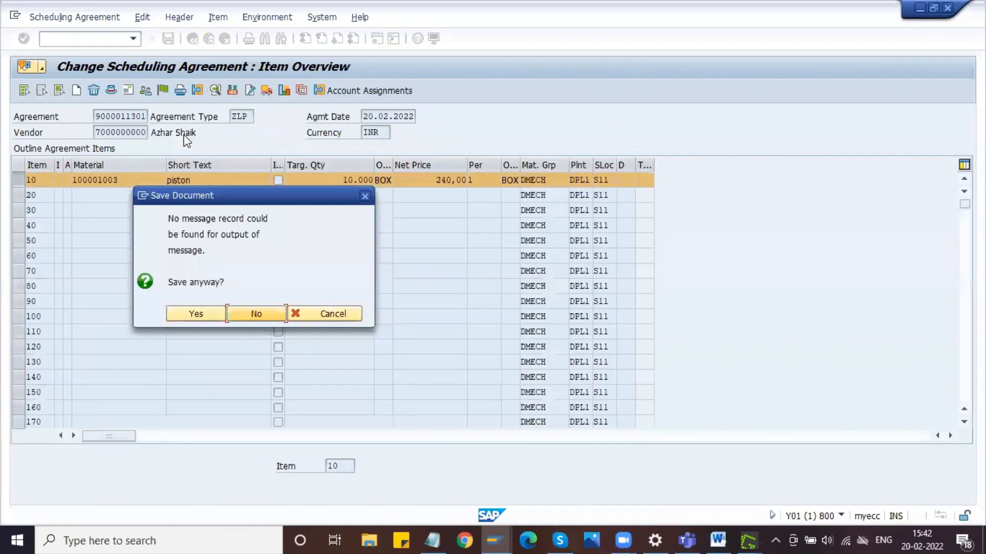
click(195, 315)
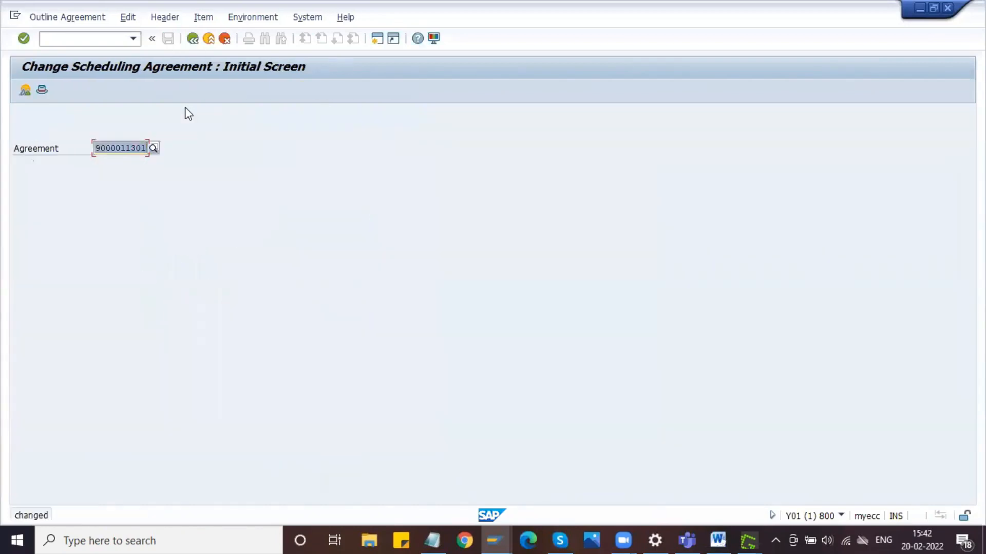
- Reopen the scheduling agreement, select item 10, and capture the item overview with the Item Details tooltip into the Greenshot image editor
key(Return)
click(17, 180)
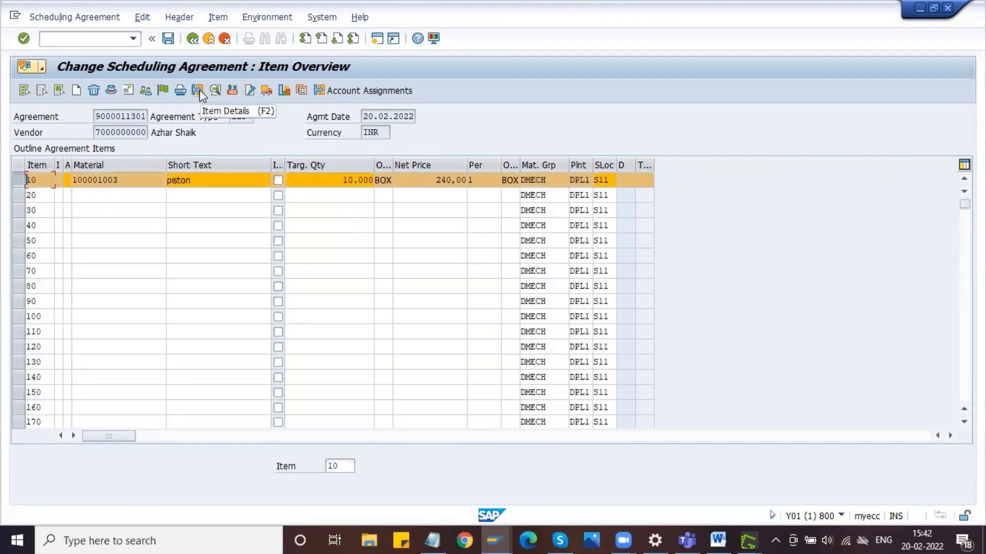
key(Print)
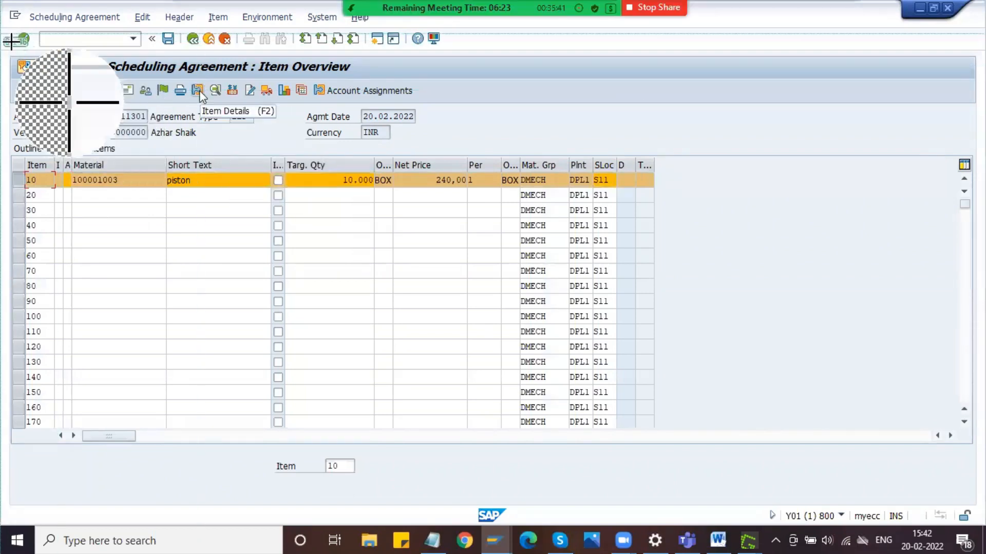
drag(11, 45, 688, 217)
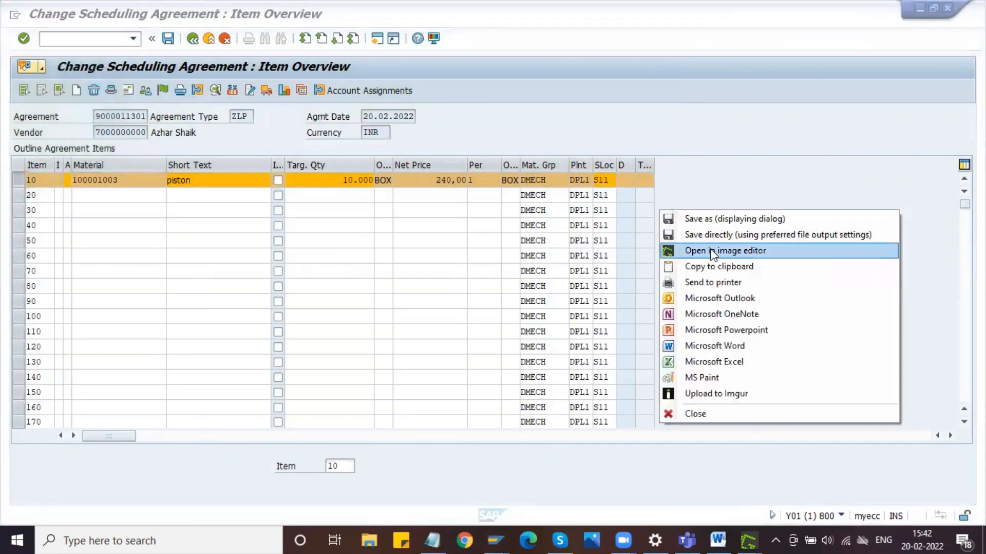
click(692, 250)
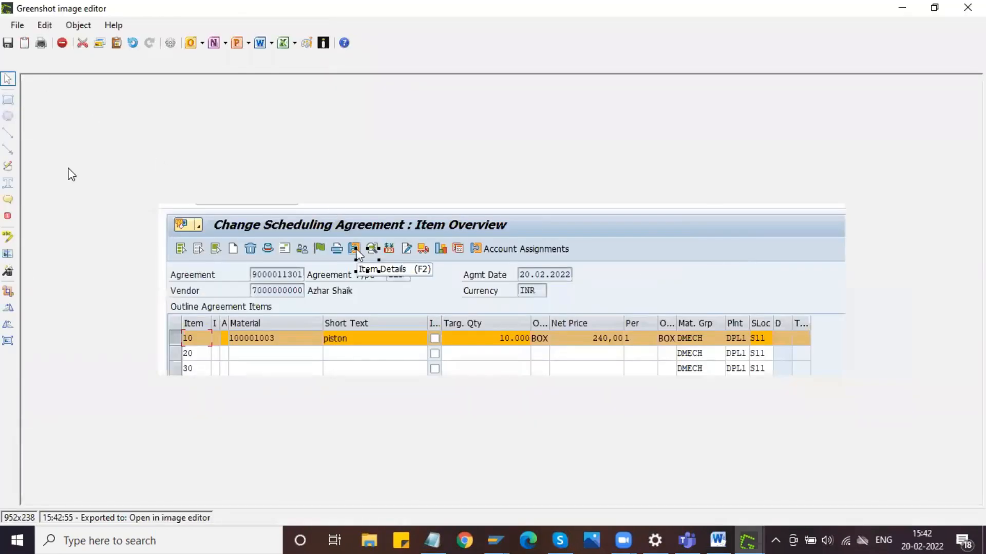
- Outline the Item Details icon in the item overview capture with a rectangle
click(17, 25)
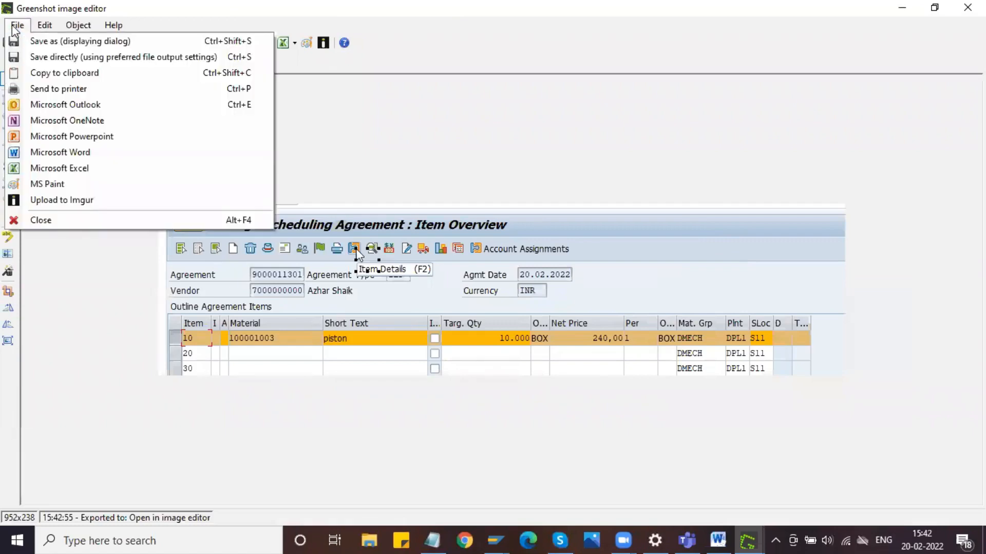
click(341, 108)
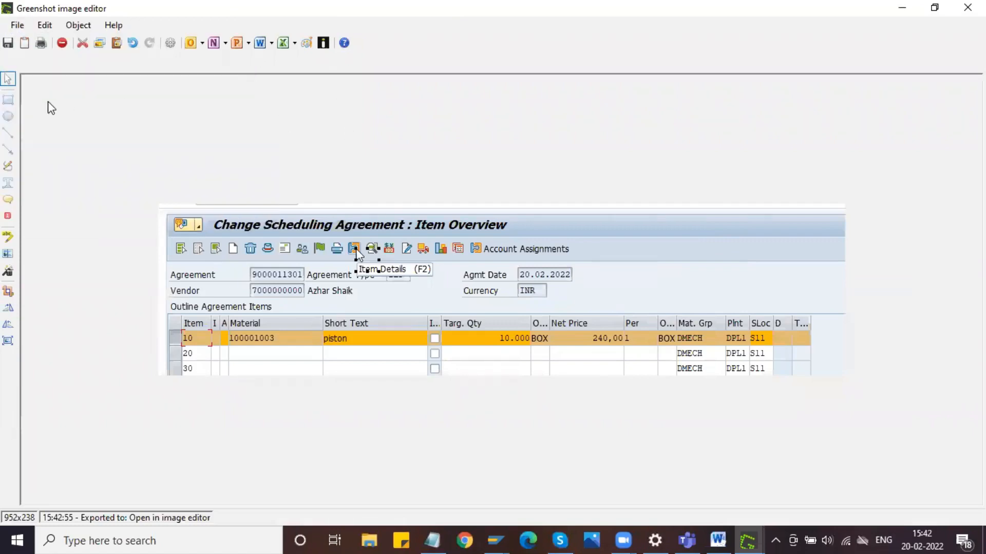
click(14, 101)
drag(342, 236, 363, 259)
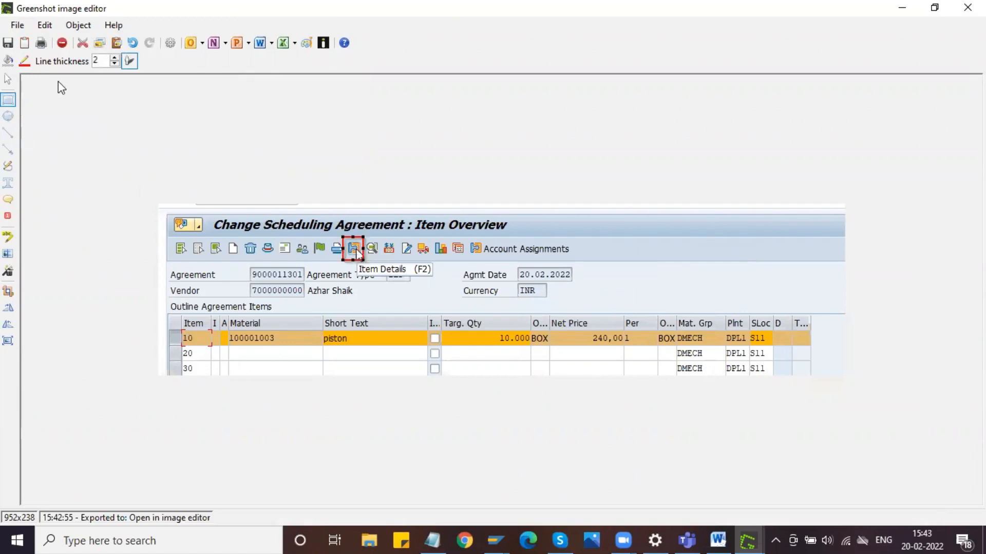
- Copy the annotated item overview capture to the clipboard and paste it below the existing item overview picture in Word
click(17, 25)
click(20, 30)
click(21, 31)
click(54, 73)
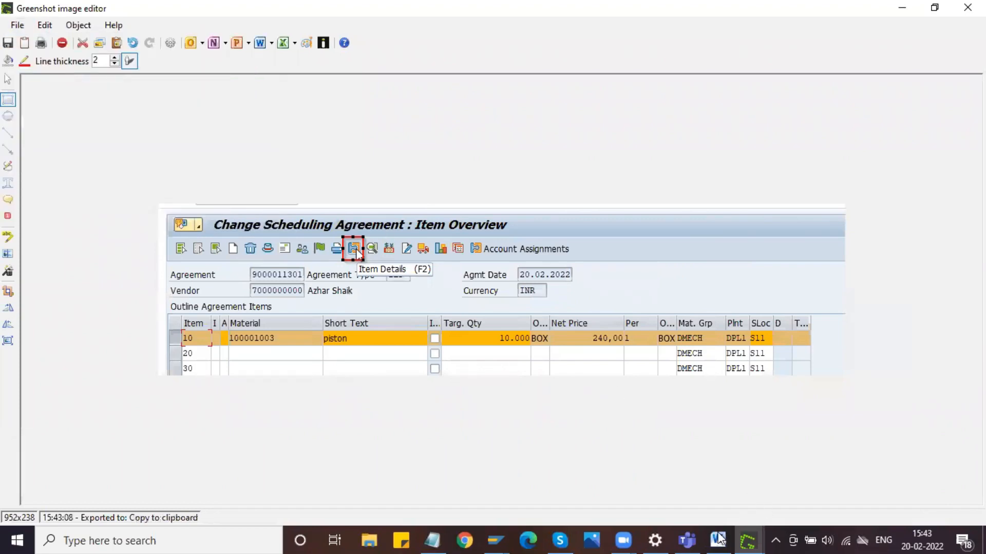
click(721, 539)
key(ctrl+v)
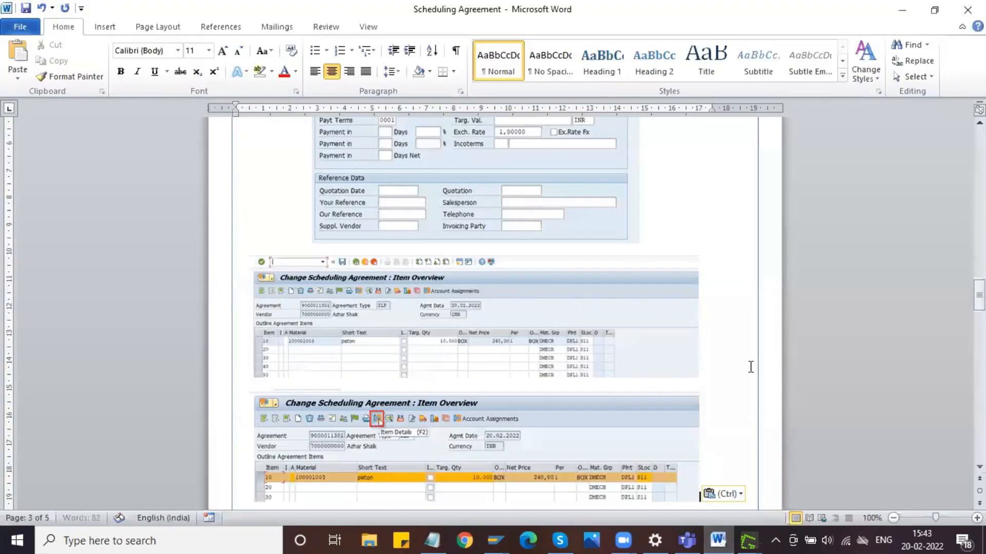
- Add a left-aligned bullet above the pasted capture reading "Select the line item and go to item details and maintain confirmation control key"
key(Return)
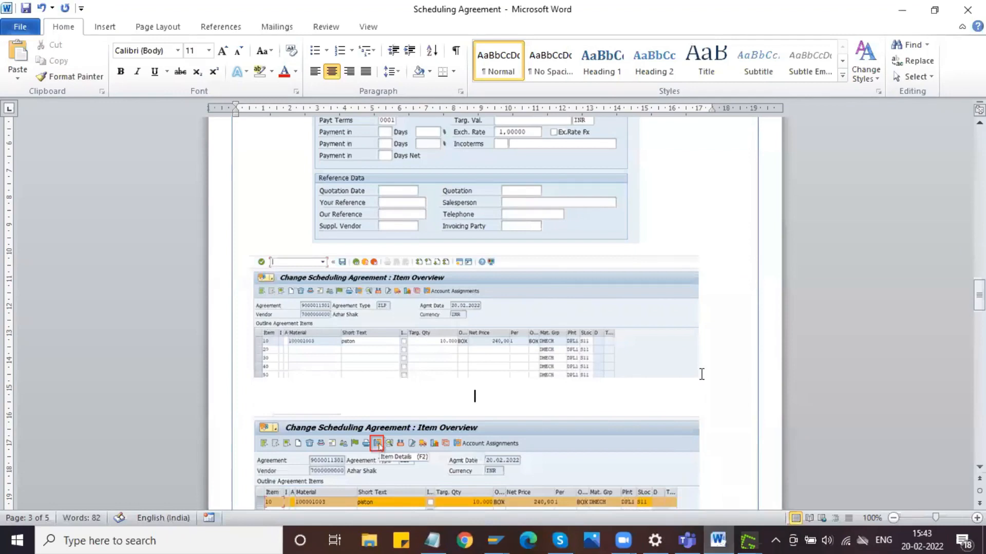
click(315, 71)
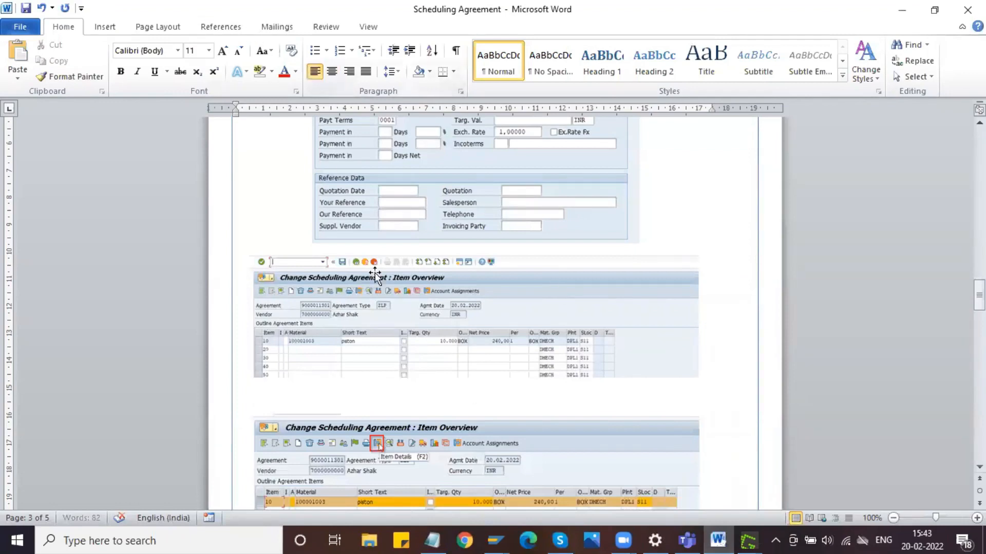
click(315, 50)
text(Select the line ite)
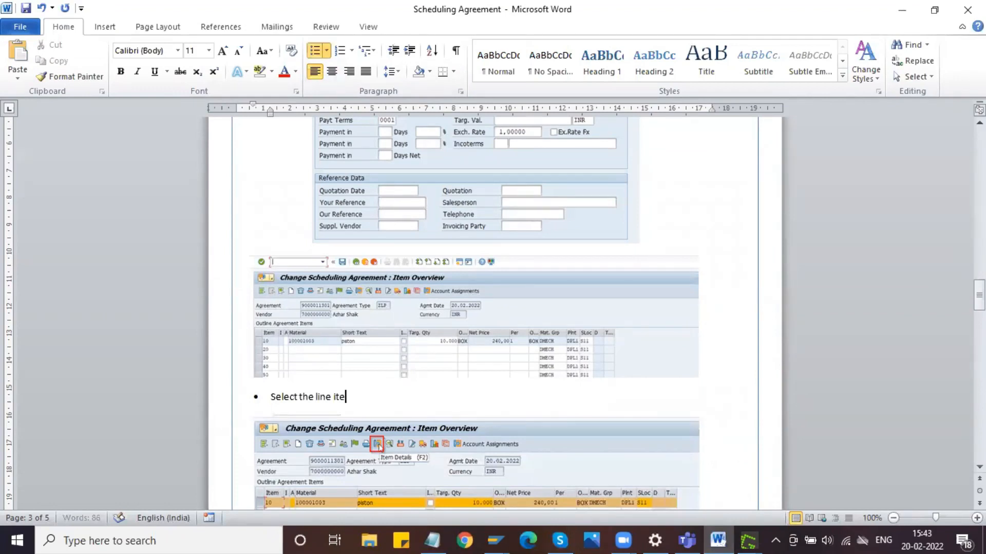
text( goto)
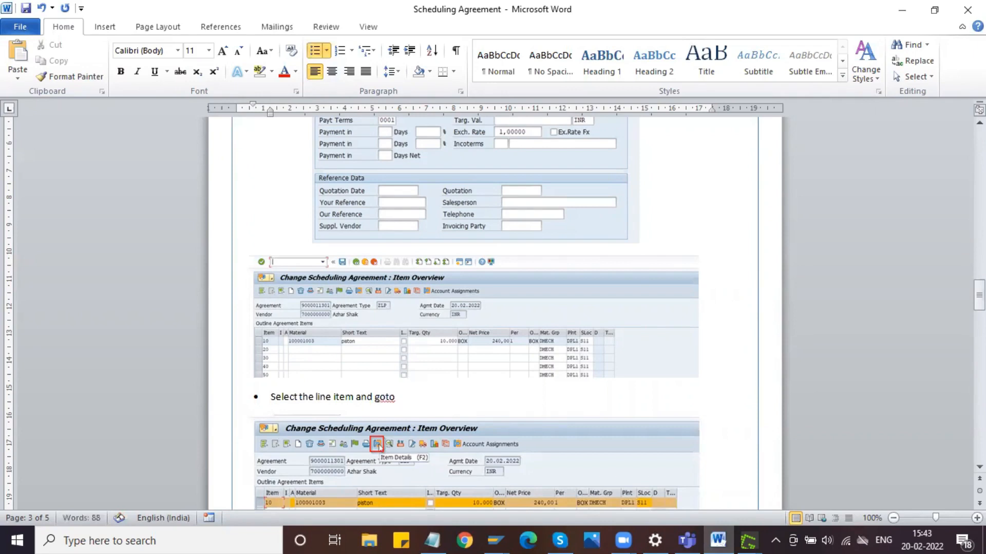
key(BackSpace)
key(BackSpace)
text(to item detai)
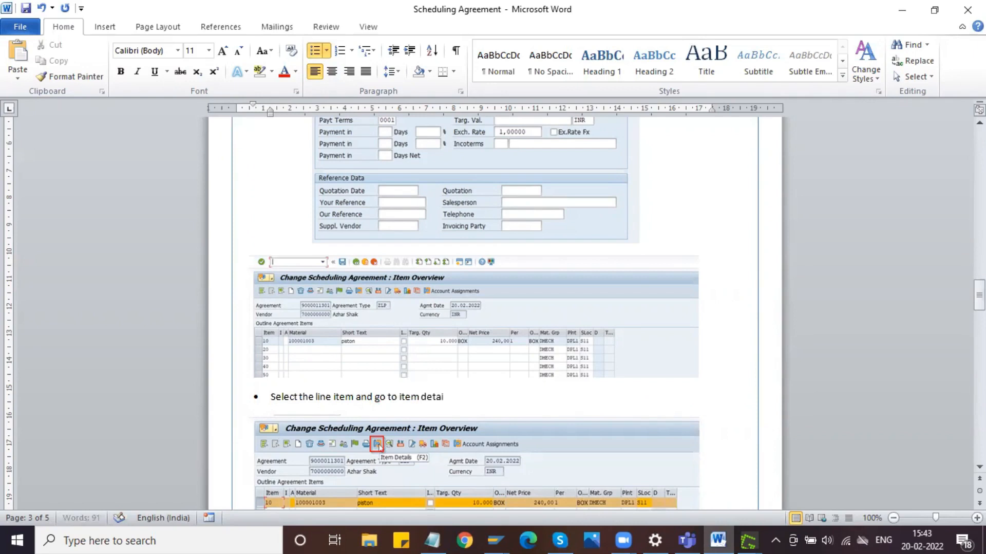
text(ls and maintain confirm)
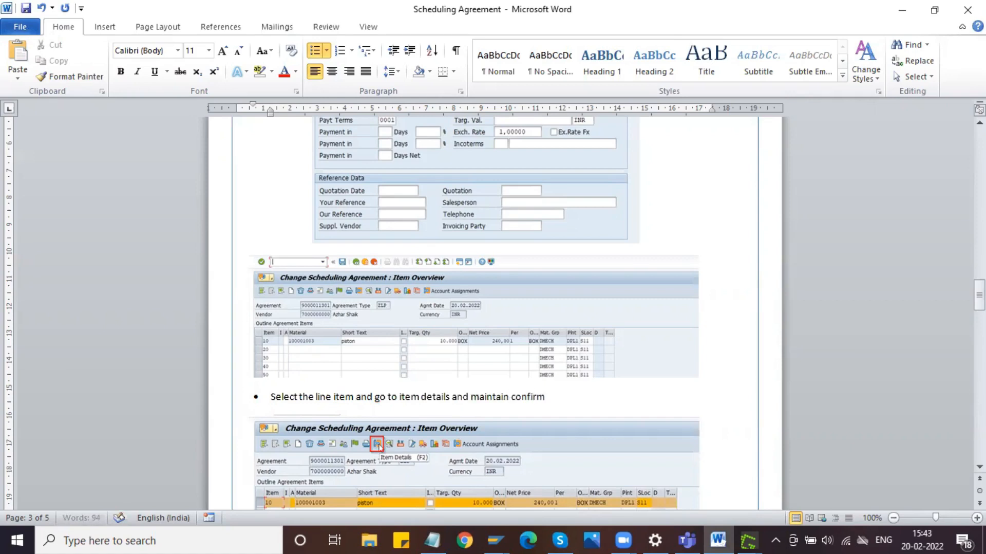
text(ation control key)
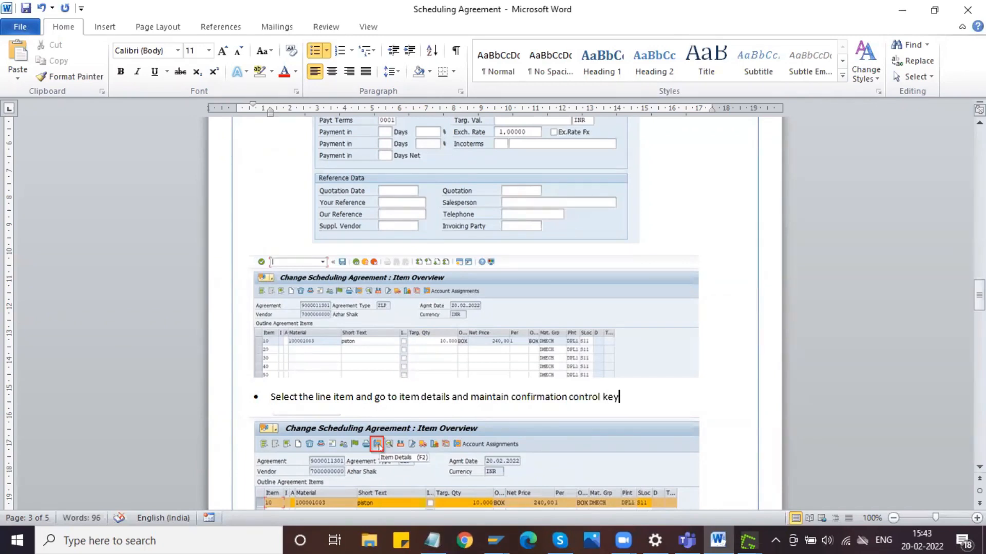
scroll(399, 397, down, 10)
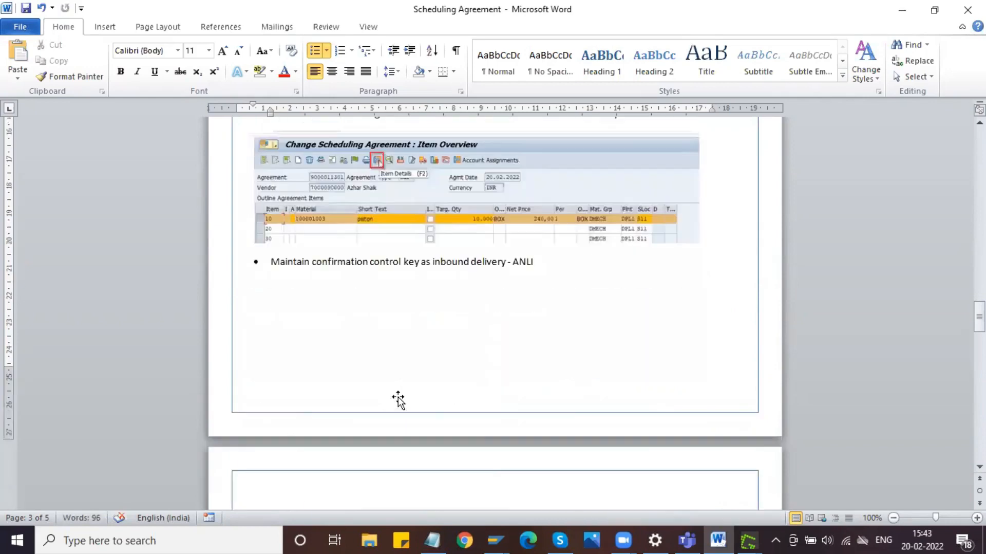
scroll(399, 396, down, 15)
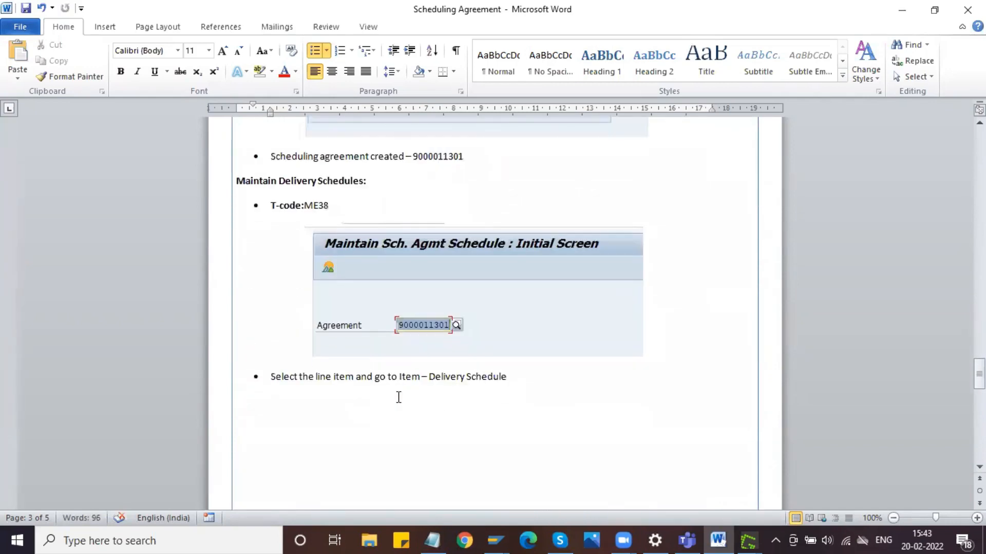
click(494, 539)
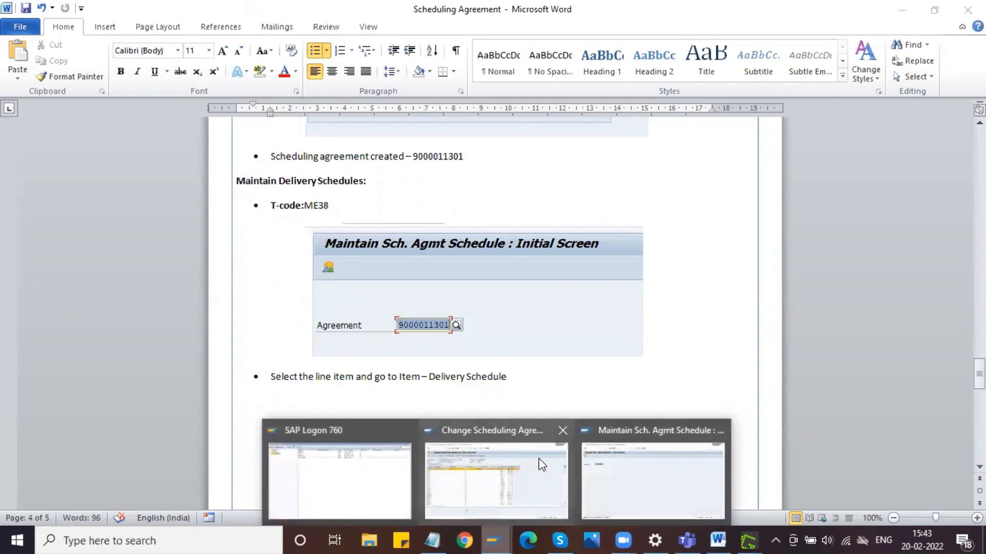
click(600, 467)
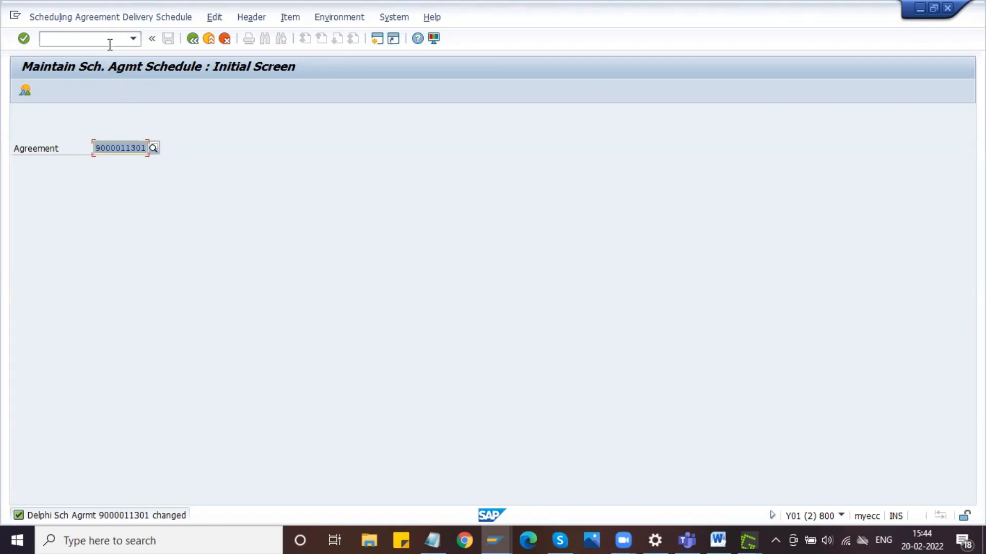
click(718, 540)
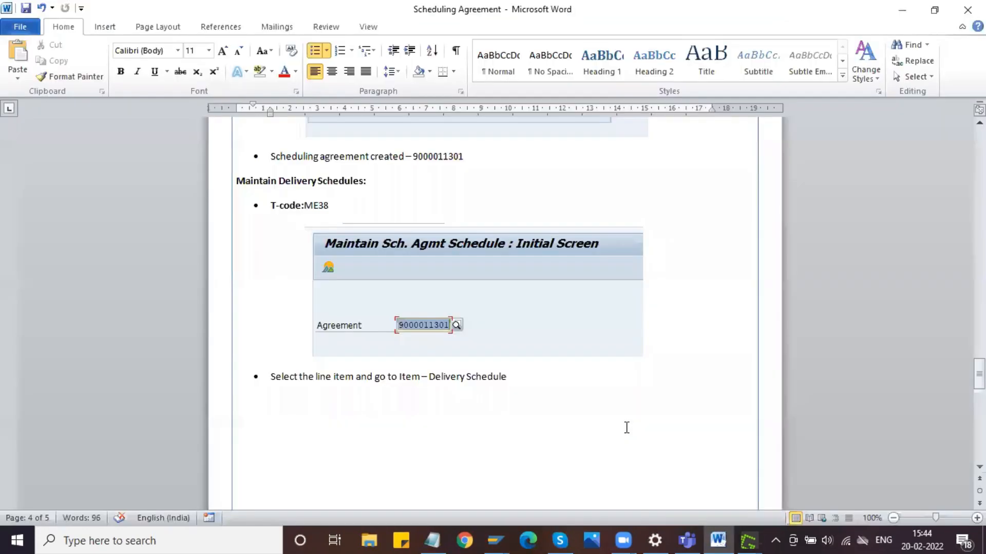
- Add a left-aligned bold heading "Create Inbound Delivery:" below the delivery schedule capture in the Word document
scroll(628, 429, down, 10)
scroll(627, 427, down, 5)
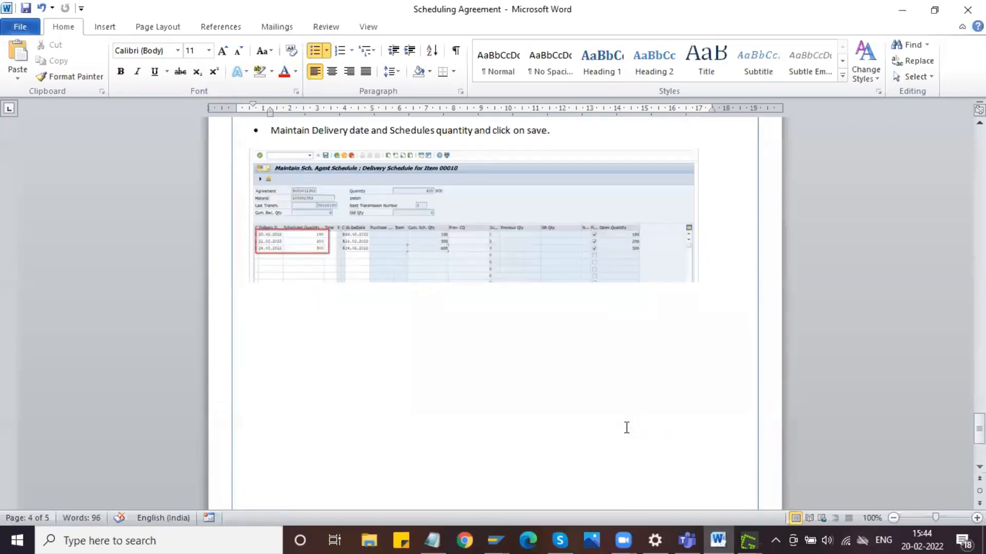
click(700, 277)
key(Return)
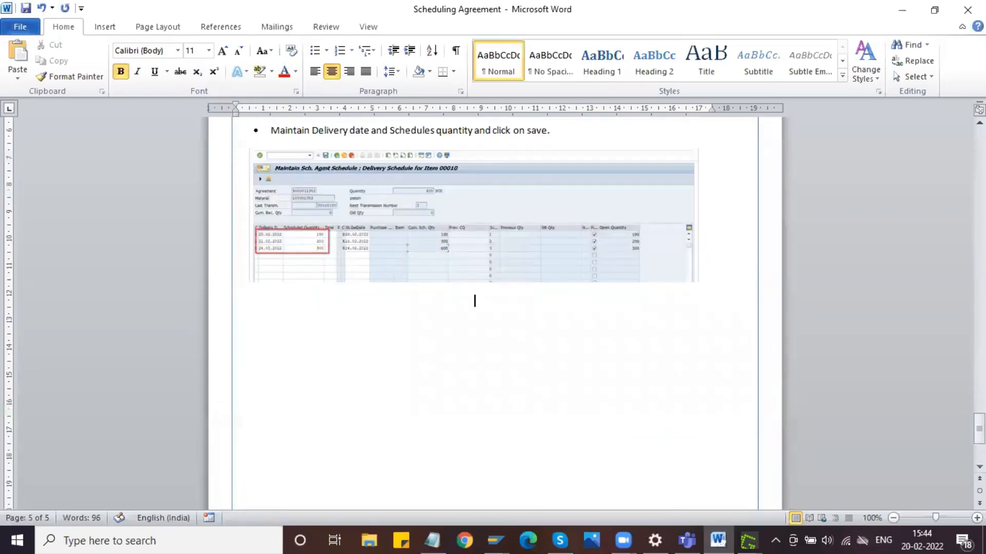
click(315, 71)
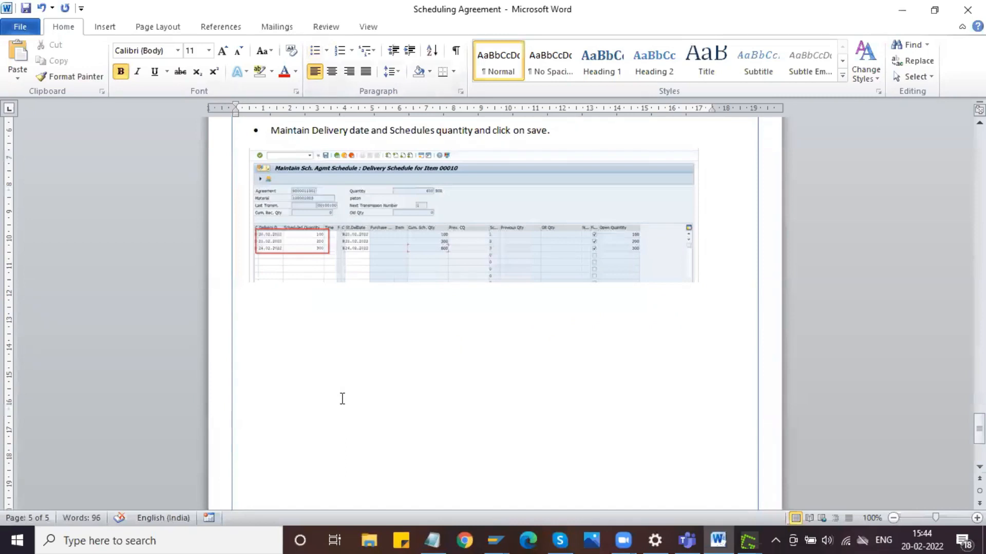
key(Return)
text(Create Inboun)
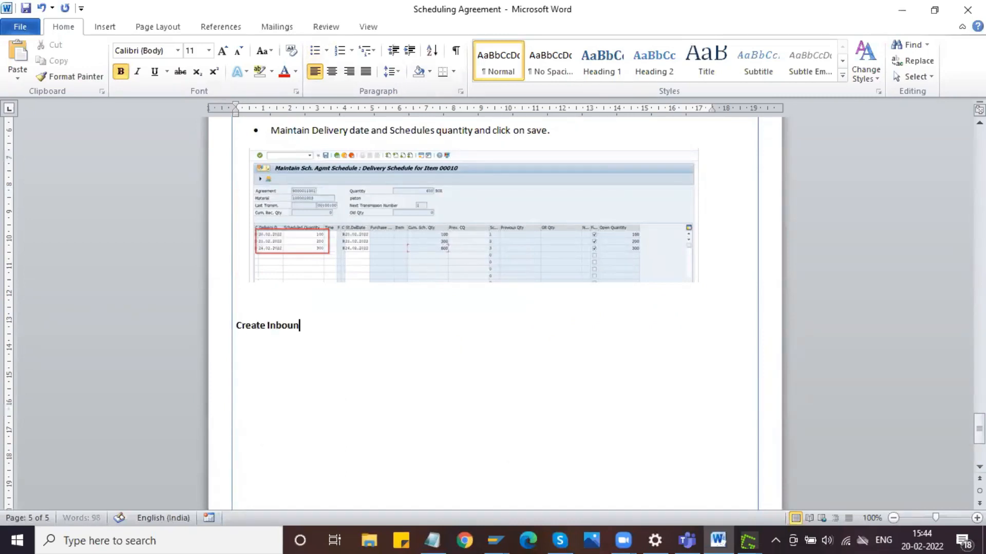
text(d Delivery:)
key(Return)
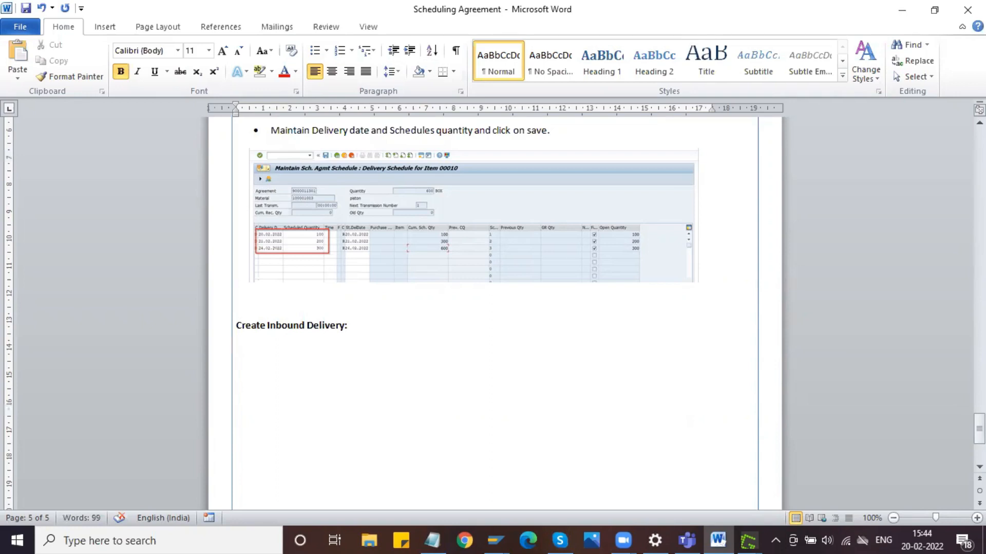
- Add a bullet under the inbound delivery heading reading "T-code: VL31N", with only the label in bold
click(315, 51)
text(T)
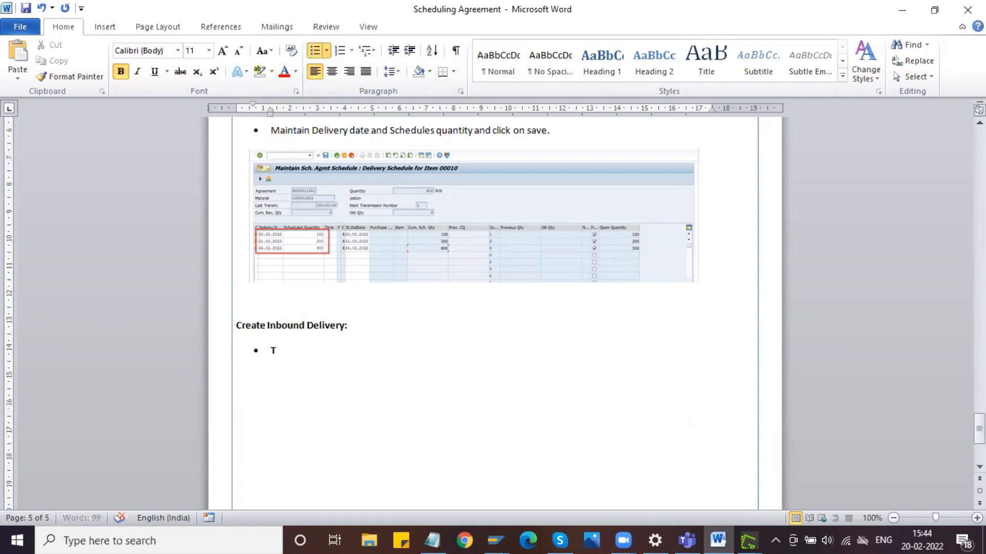
text(-code:)
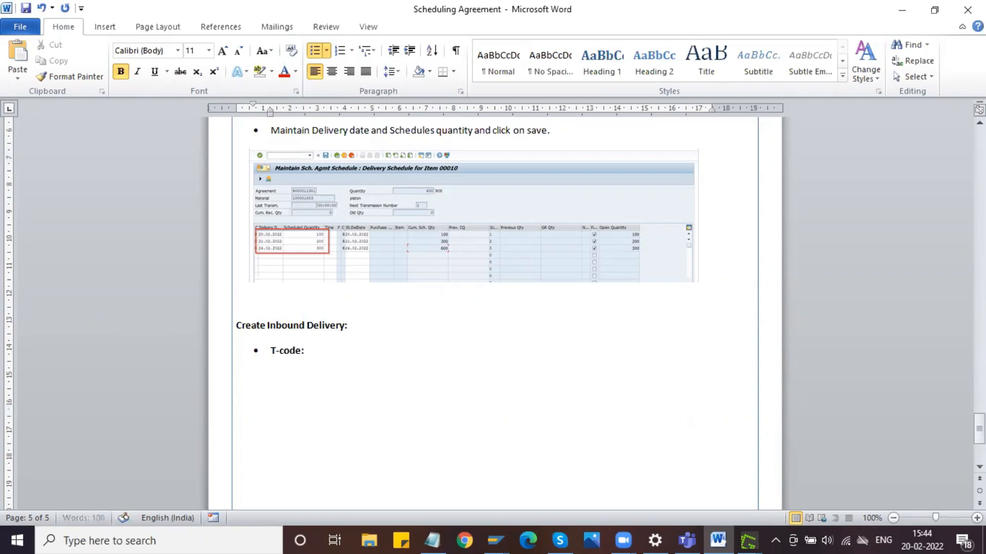
key(ctrl+b)
text(VL)
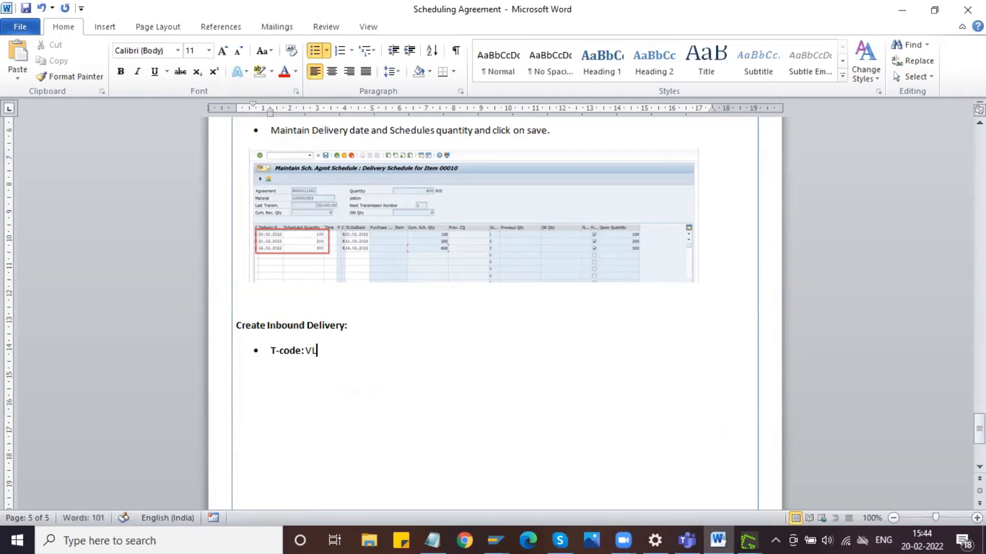
text(31N)
key(Return)
key(Return)
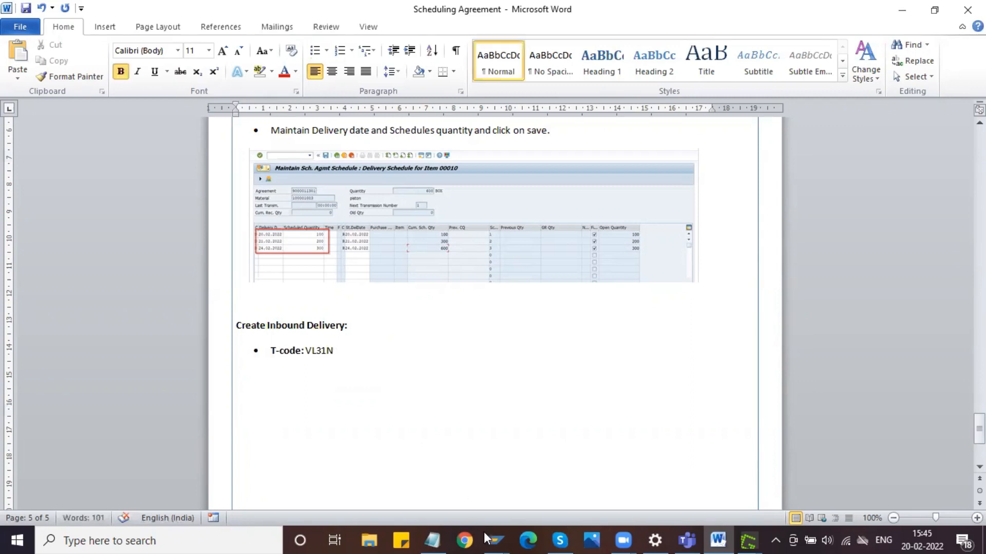
- Switch to the SAP session changing the scheduling agreement, leave it, and open the same agreement's item overview in display mode
mouse_move(486, 534)
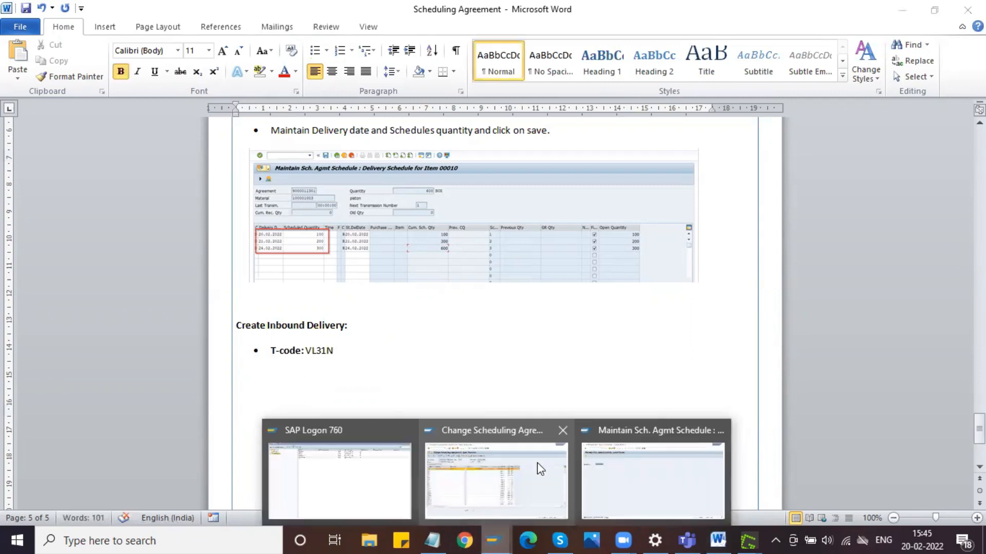
click(672, 472)
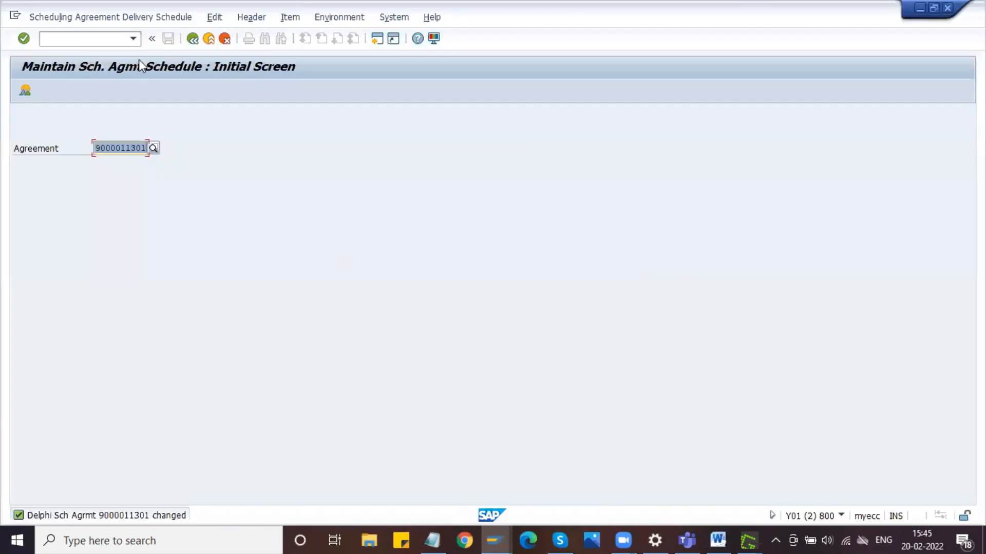
click(496, 537)
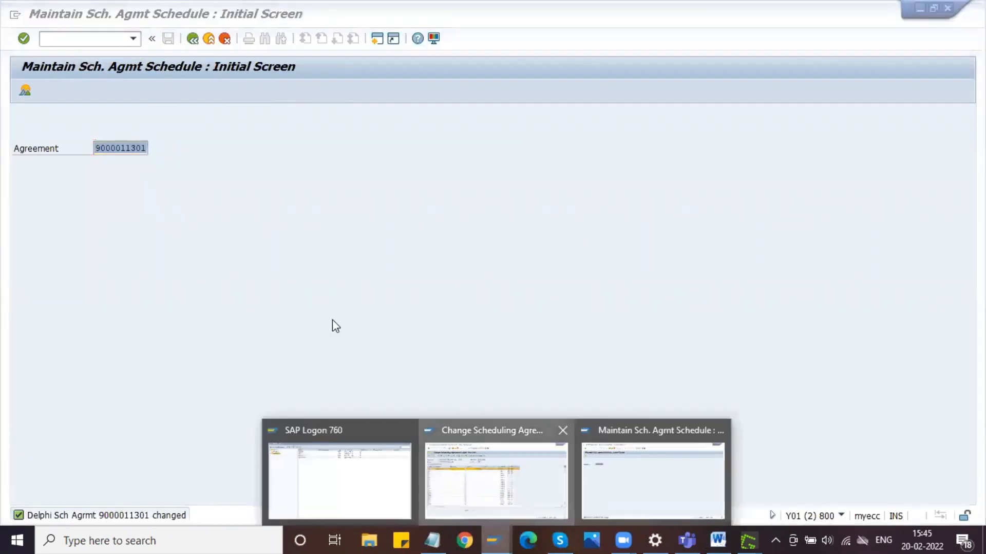
click(495, 481)
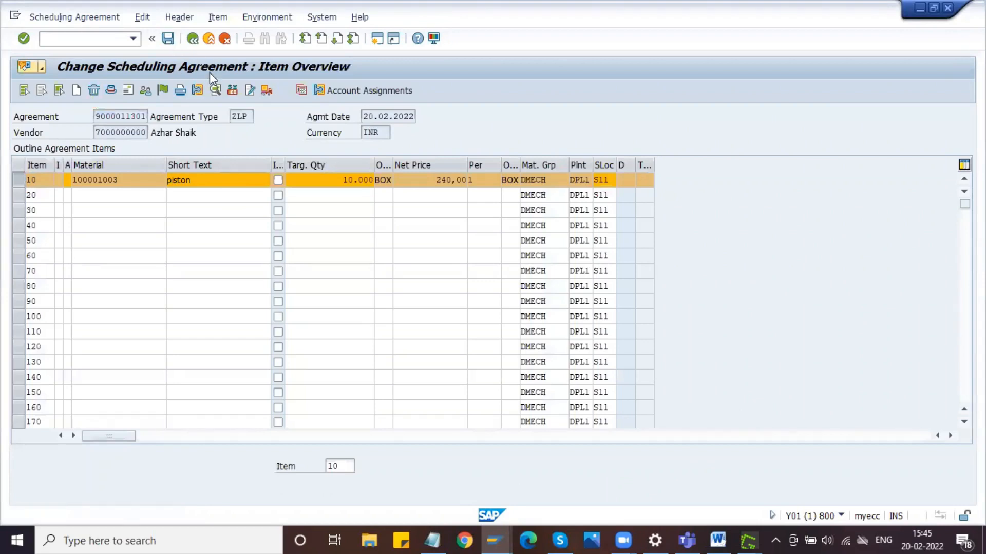
click(193, 38)
click(116, 37)
text(/NME33L)
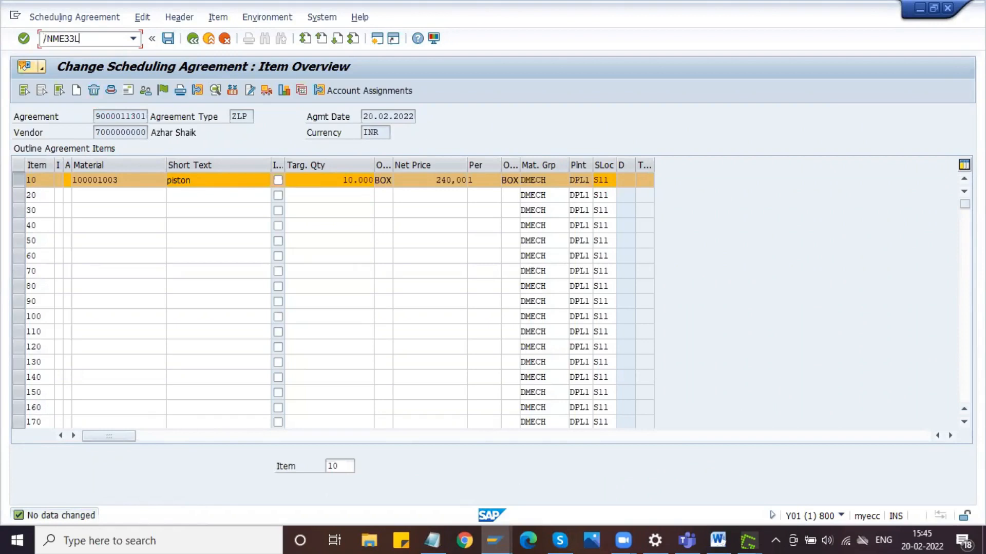
key(Return)
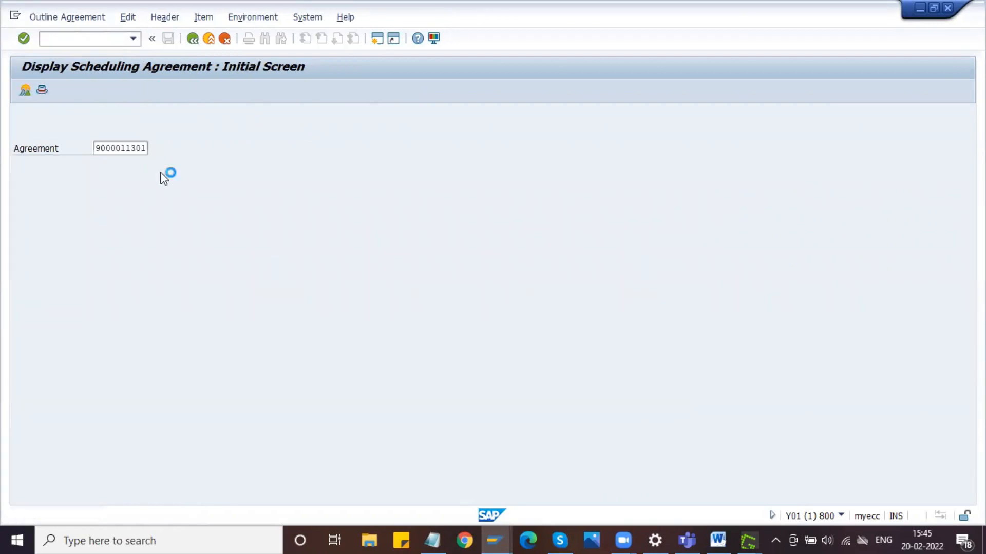
key(Return)
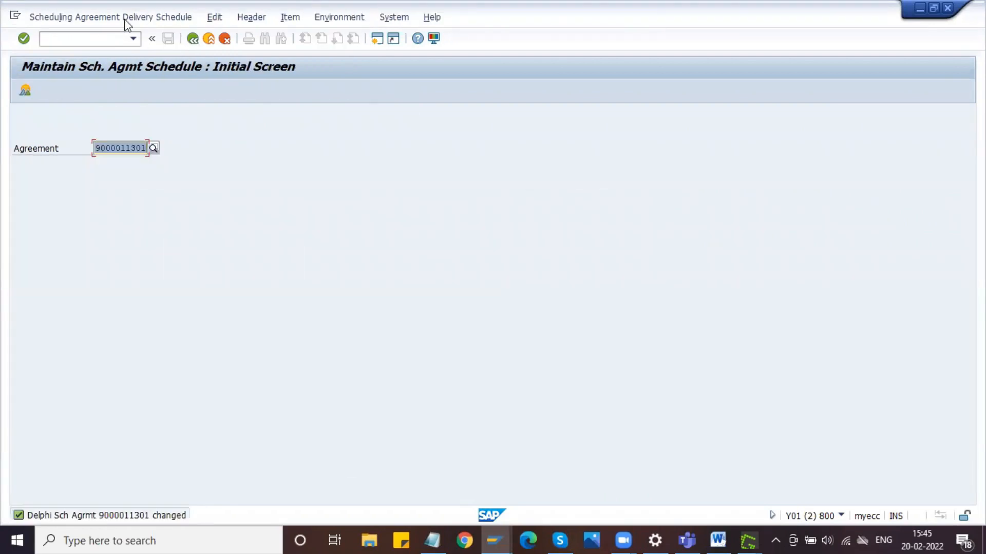
- Leave the delivery schedule transaction in the other SAP session and start transaction VL31N to create an inbound delivery
click(120, 38)
text(/M)
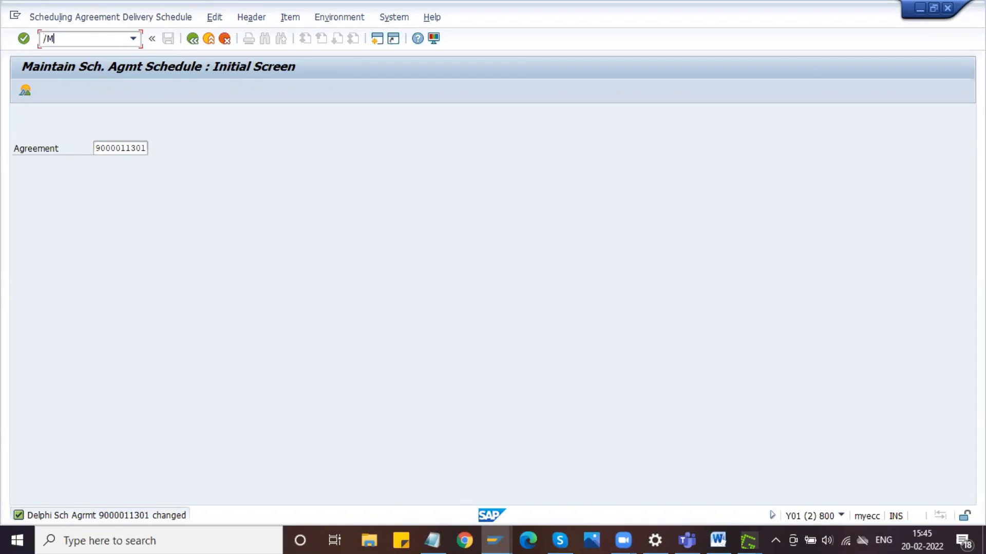
key(Return)
text(VL31N)
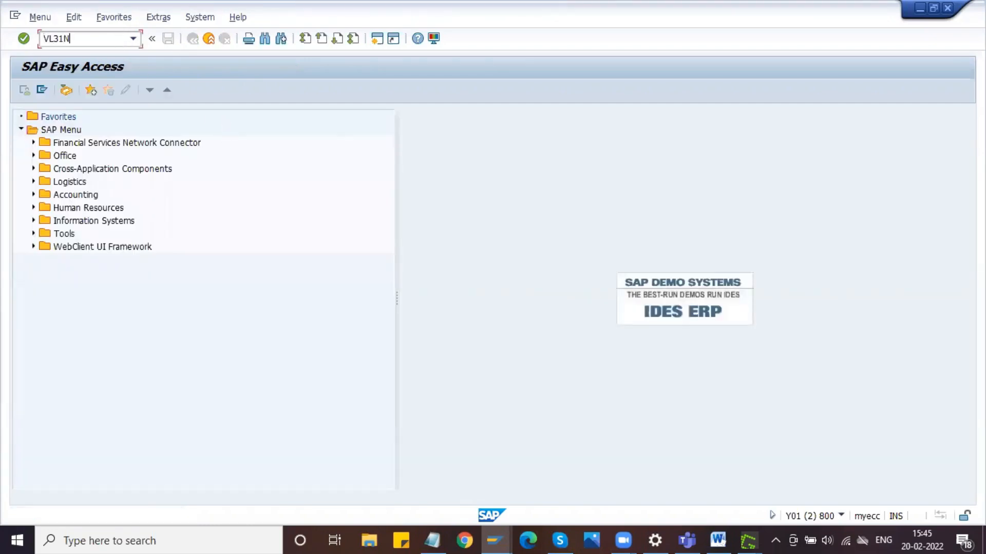
key(Return)
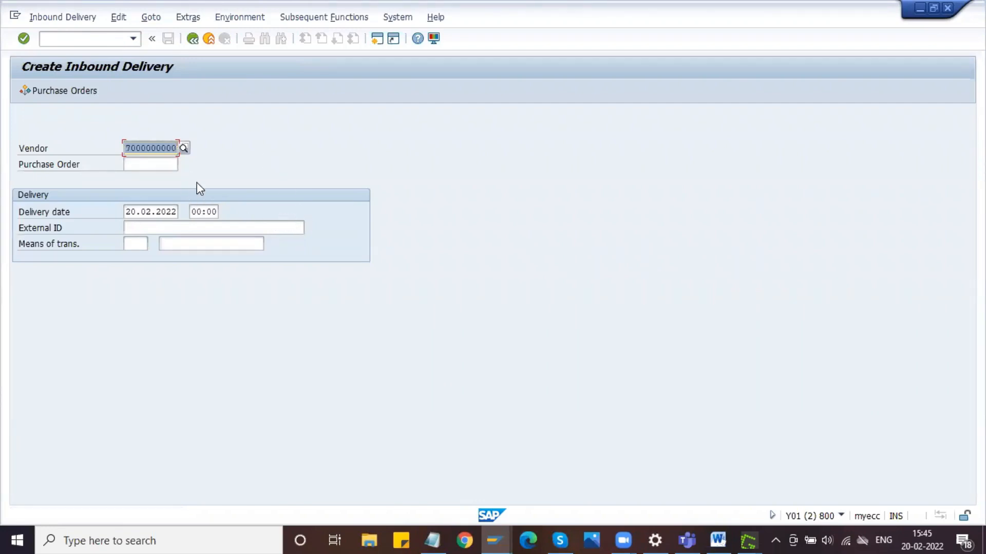
- Clear the vendor, copy the agreement number from the displayed scheduling agreement into the purchase order field, and open the delivery overview
key(Delete)
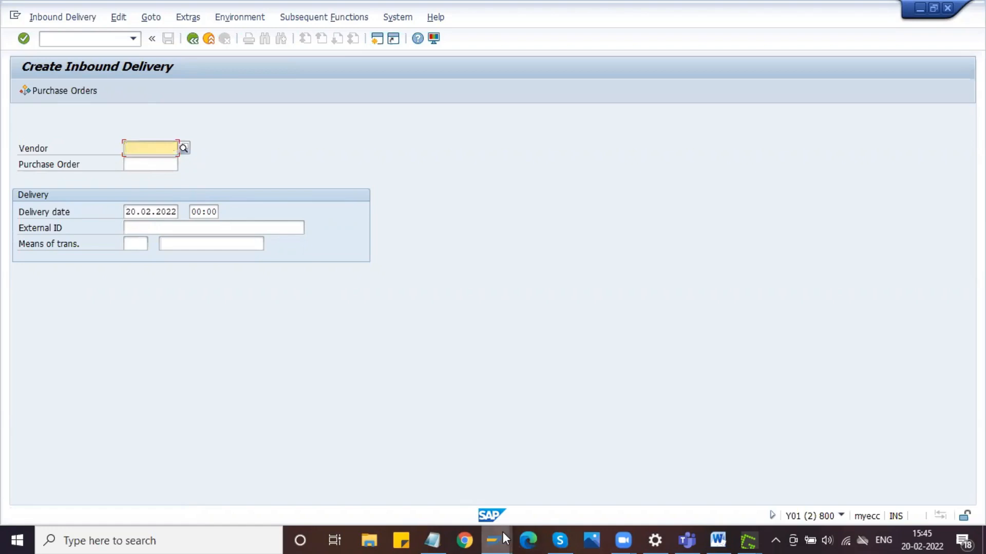
mouse_move(501, 537)
click(479, 499)
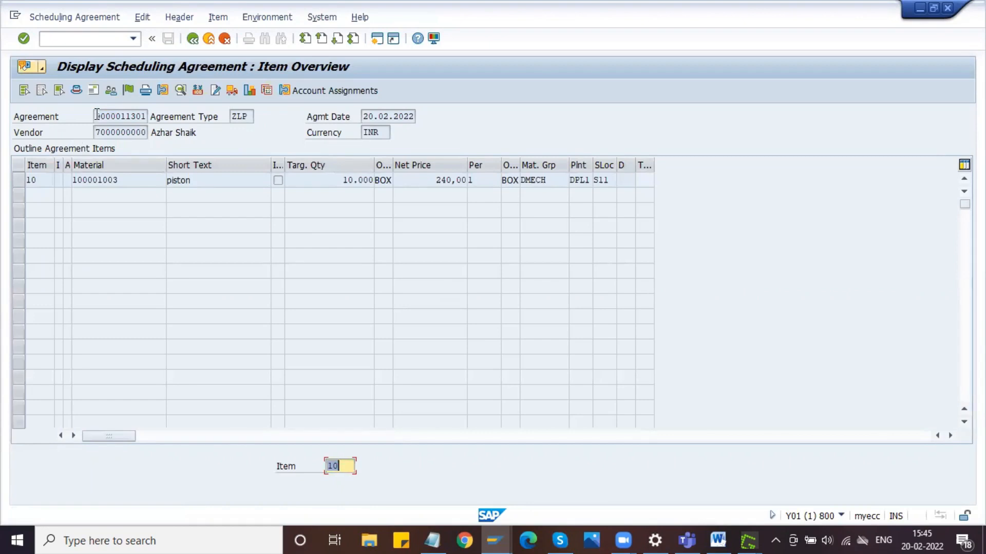
drag(97, 114, 148, 116)
key(ctrl+c)
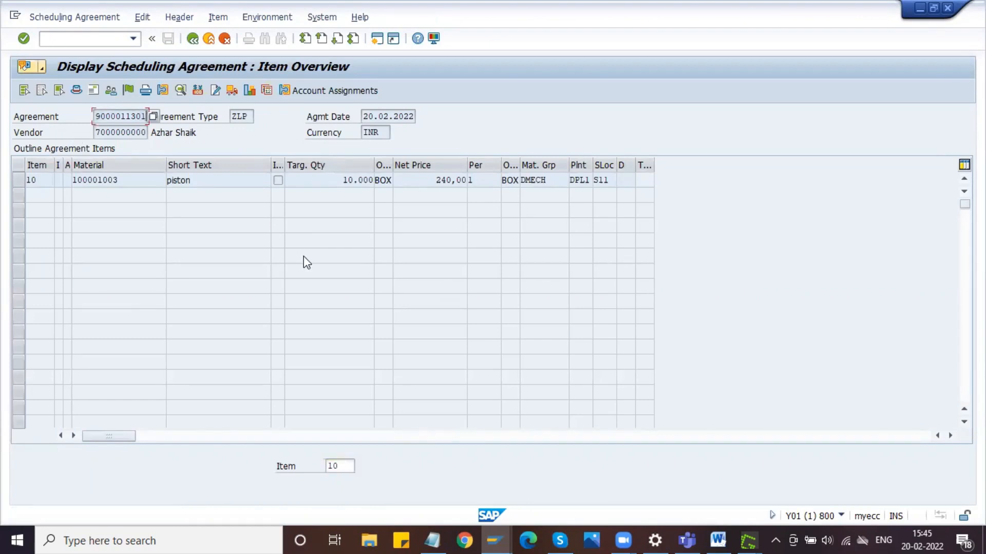
key(alt+Tab)
key(Tab)
key(ctrl+v)
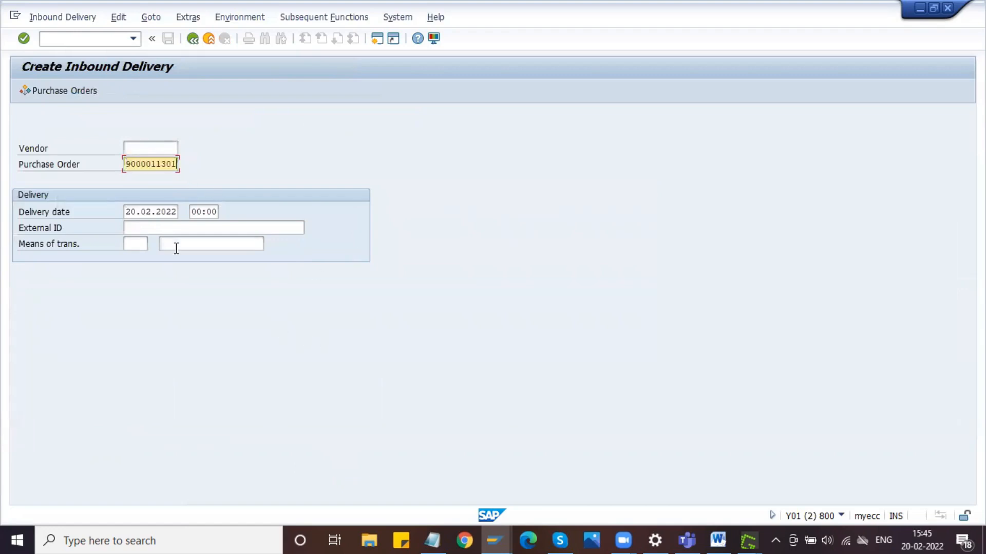
key(Return)
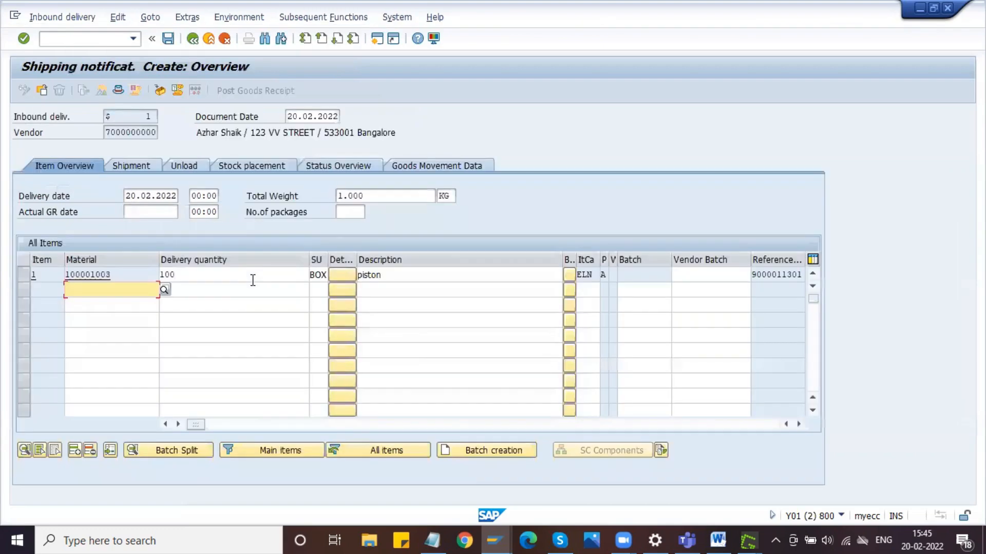
- Try to open the agreement's delivery schedule with ME38 in the other session to check the delivery quantity, and return to the inbound delivery
drag(221, 275, 159, 279)
click(492, 537)
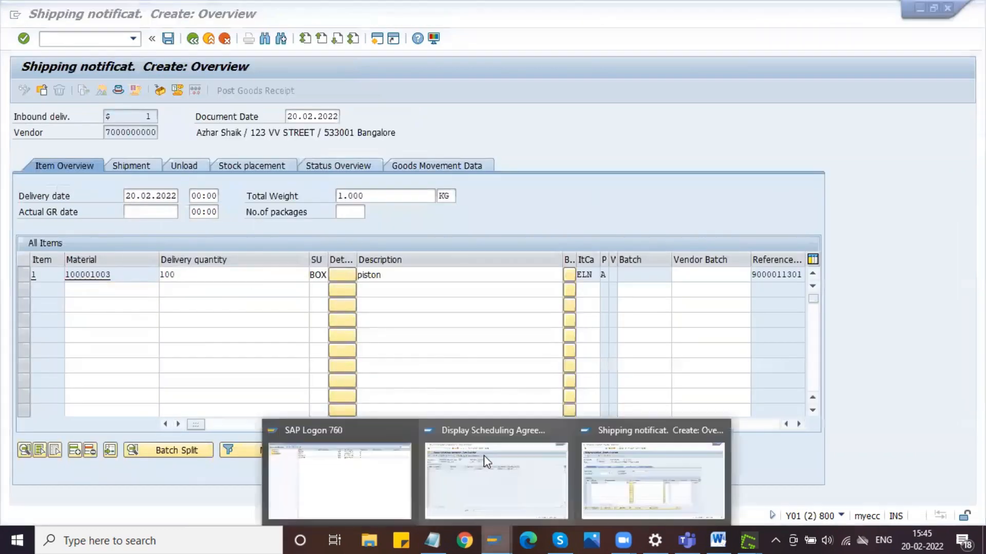
click(537, 465)
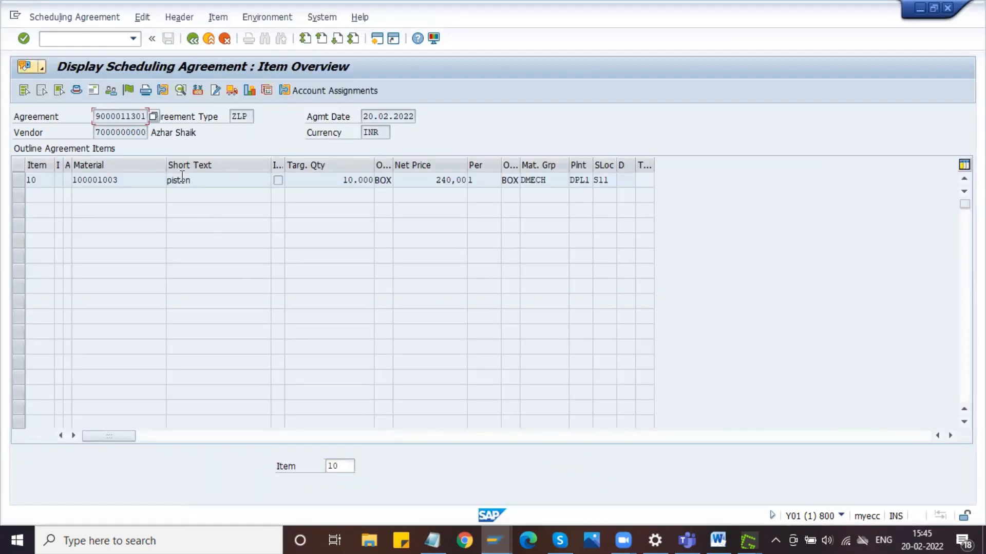
click(110, 37)
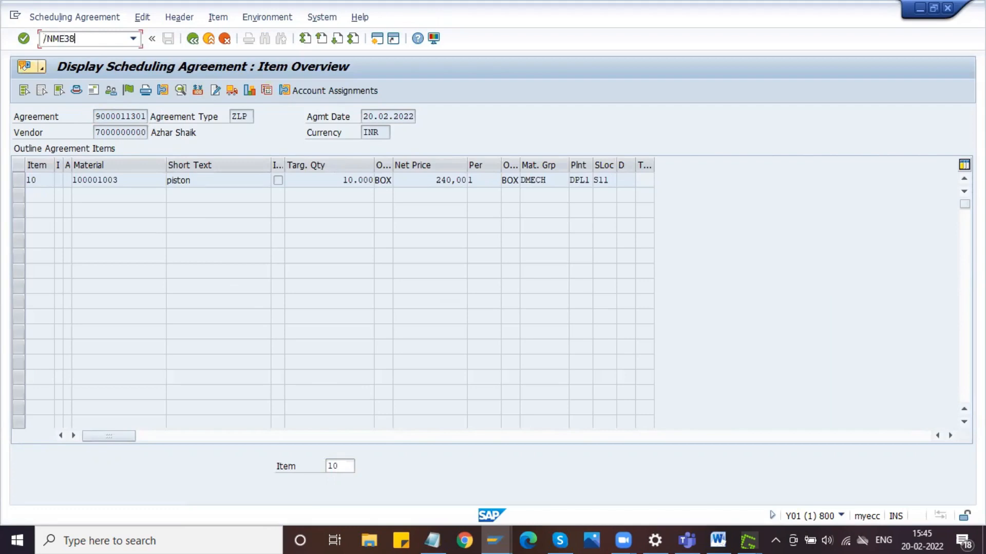
key(Return)
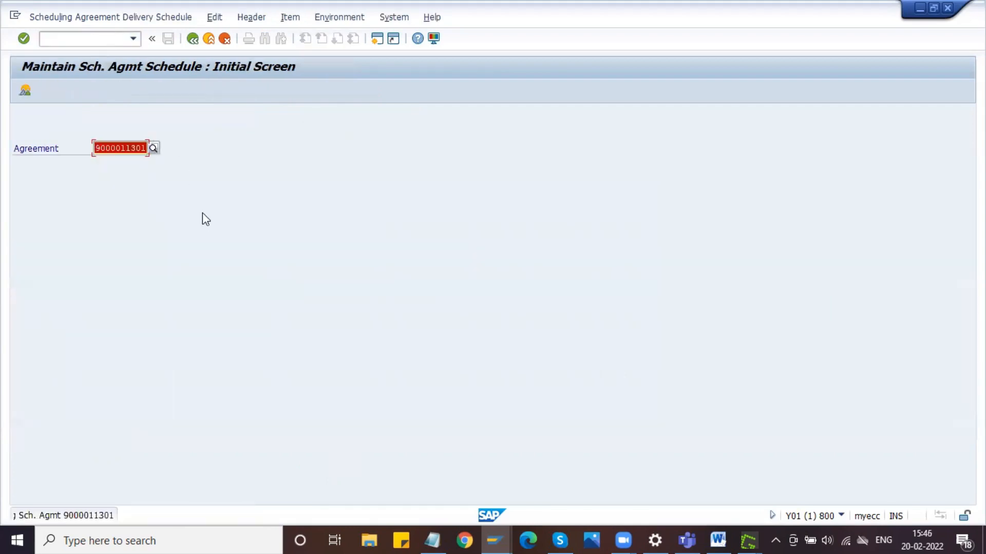
click(497, 536)
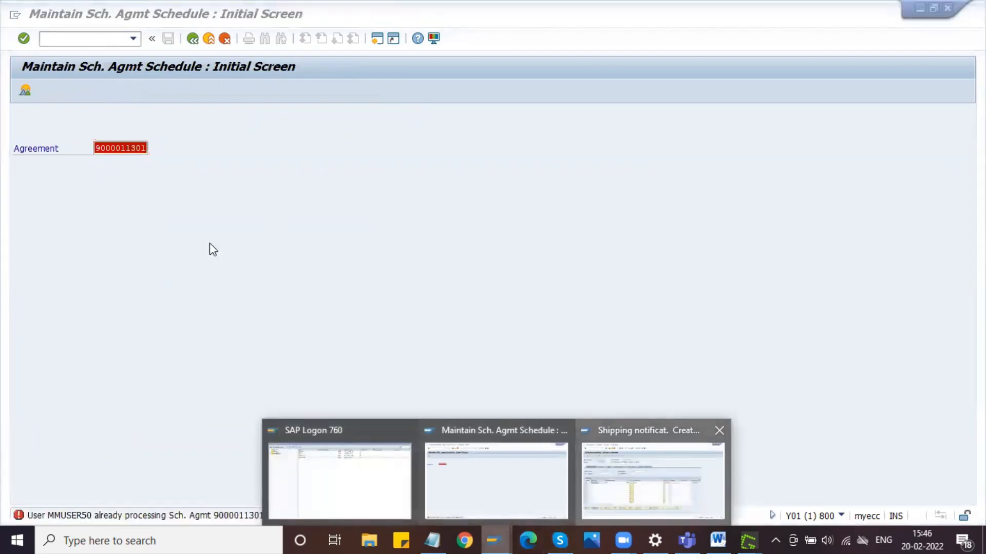
click(653, 481)
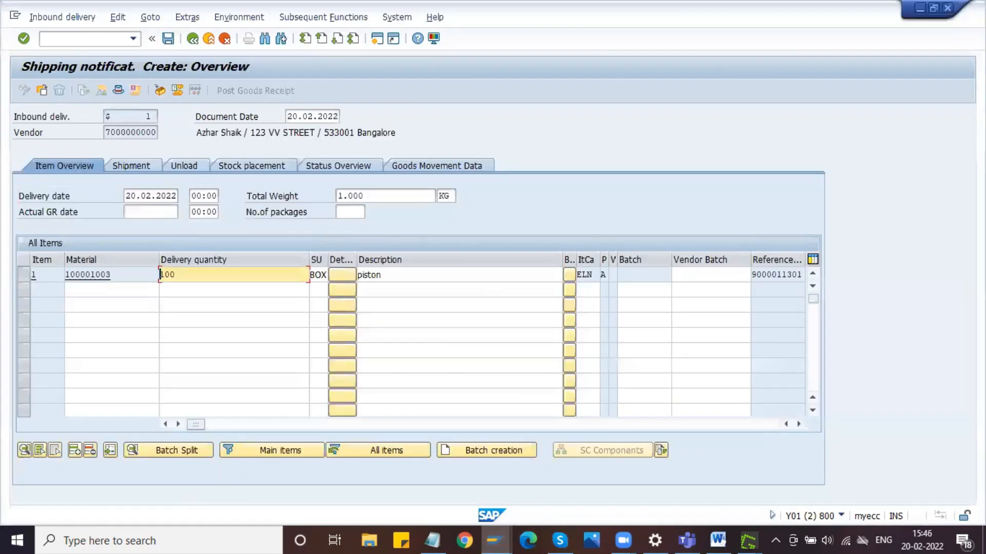
- Close the session holding the unsaved inbound delivery and open the delivery schedule of the piston item in the ME38 session
click(950, 9)
key(Return)
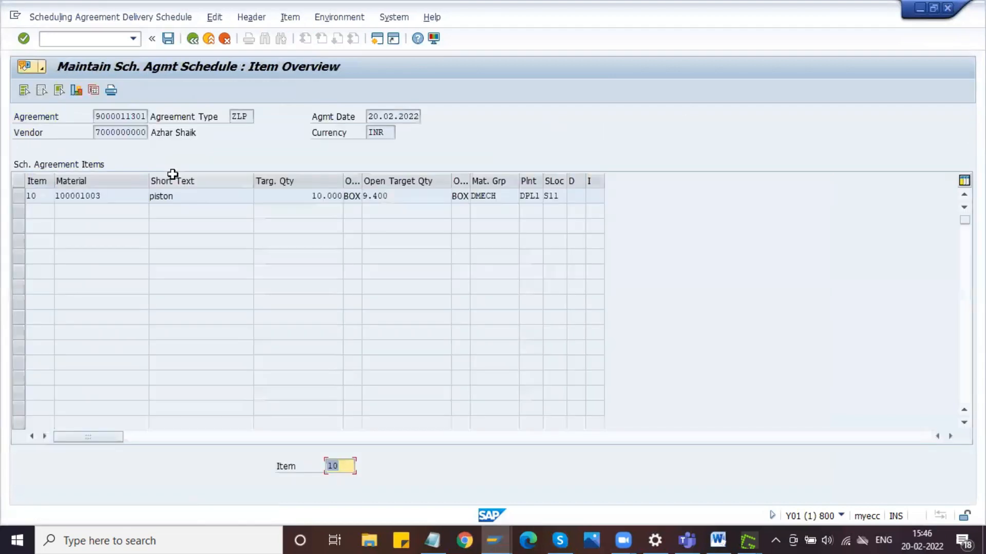
click(114, 192)
click(18, 196)
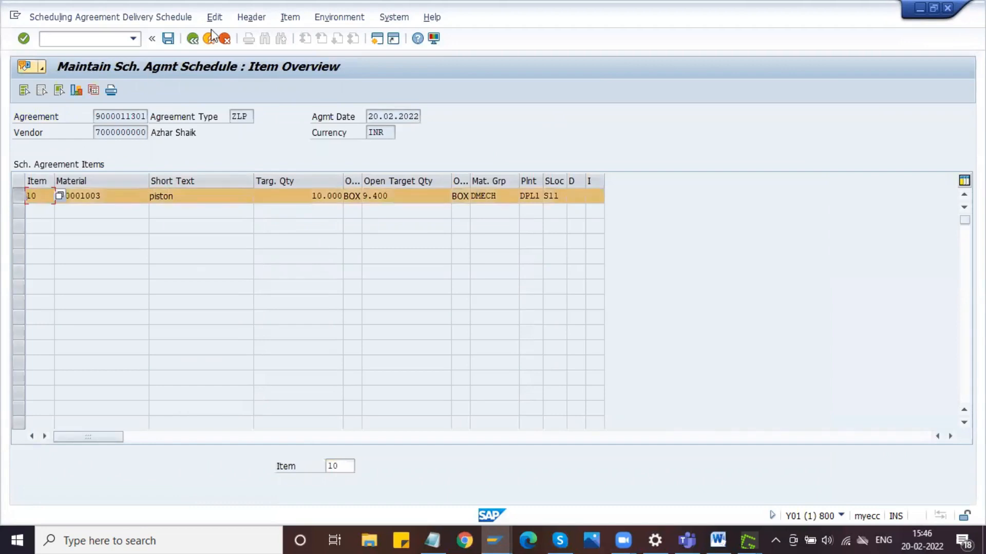
click(290, 17)
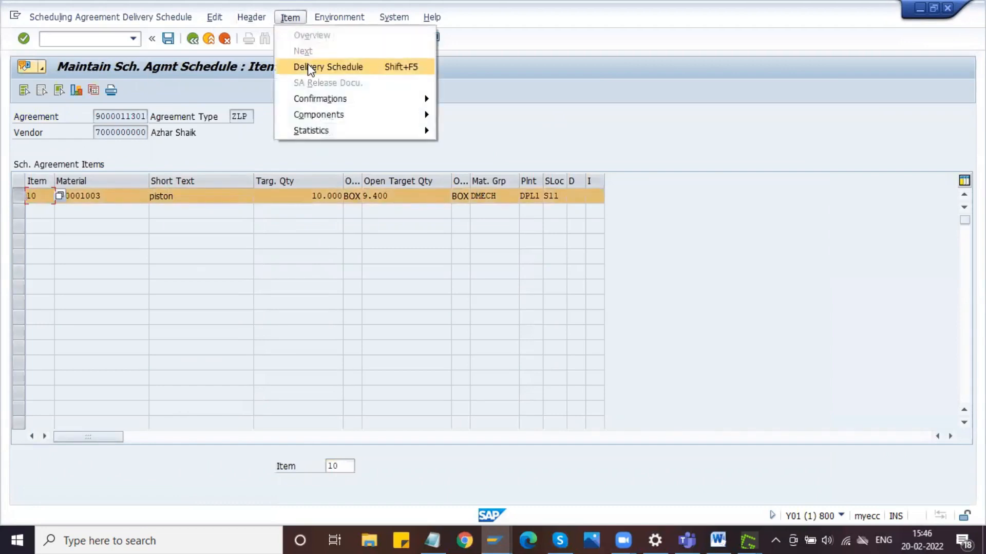
click(310, 67)
- Check the delivery date and scheduled quantity on the first schedule line, and return to the delivery schedule's initial screen
click(114, 211)
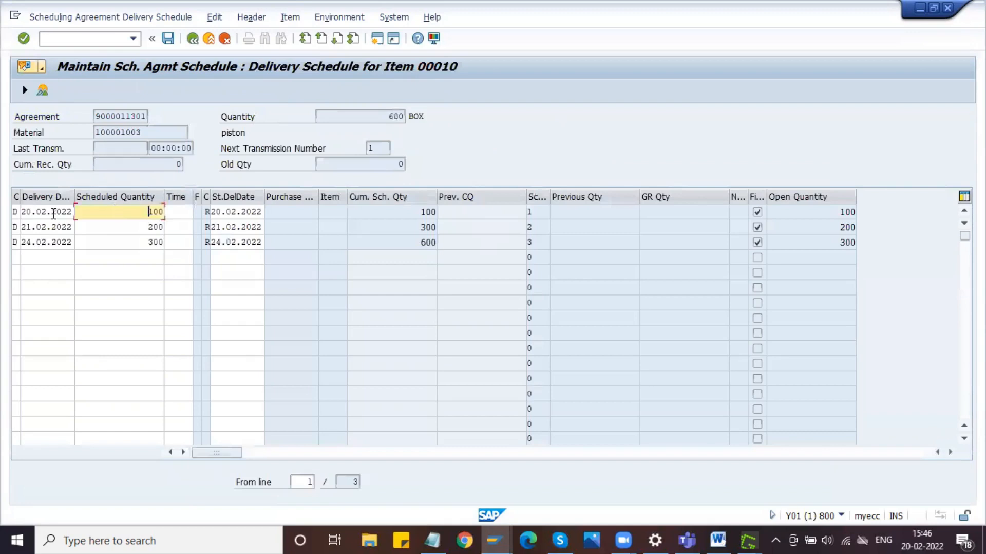
click(46, 211)
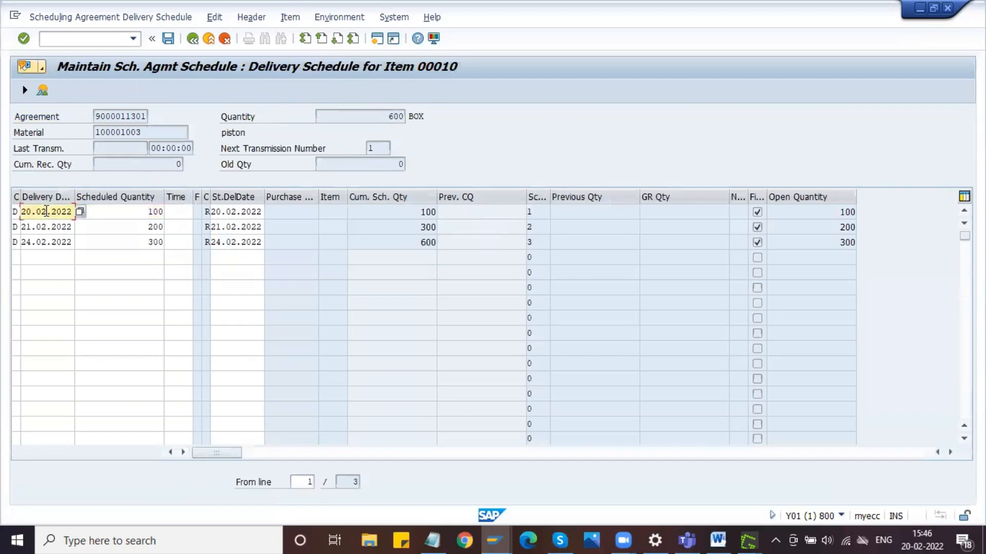
click(103, 211)
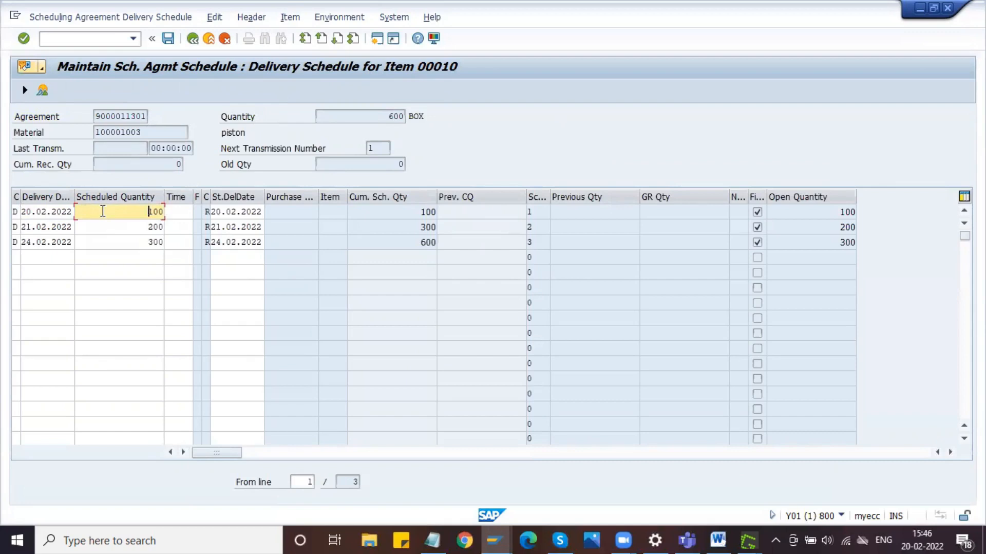
click(198, 38)
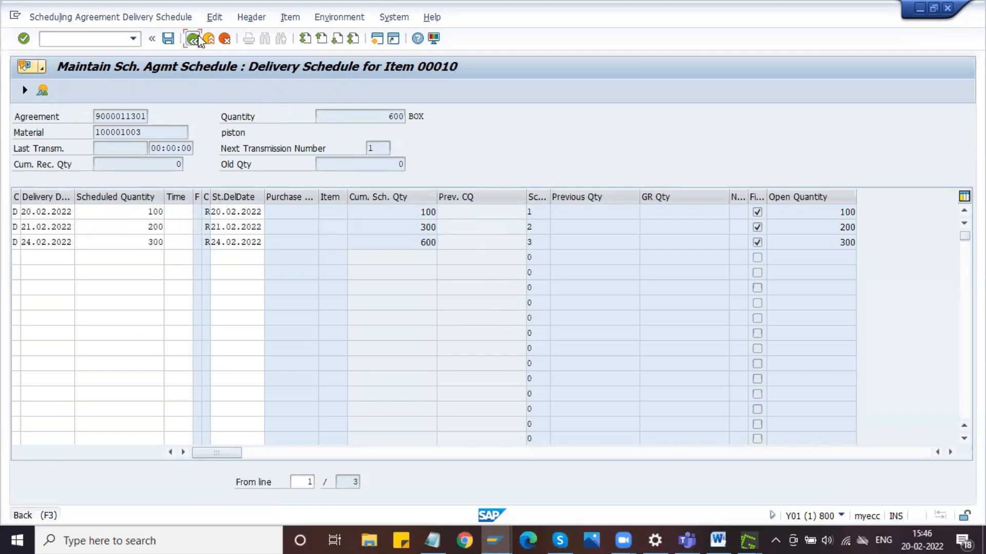
click(193, 39)
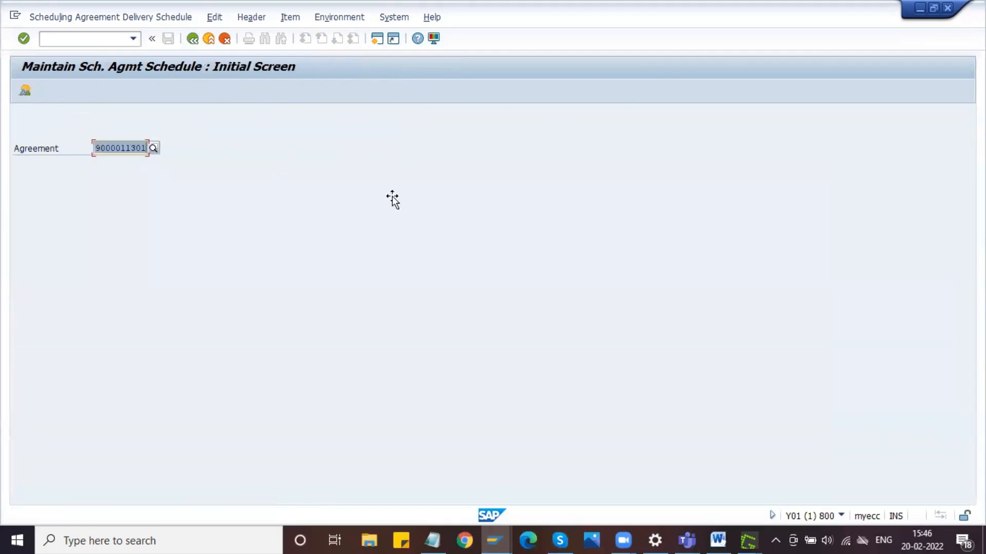
- Start transaction VL31N in the remaining SAP session to open the initial screen for creating an inbound delivery
key(alt+Tab)
mouse_move(494, 540)
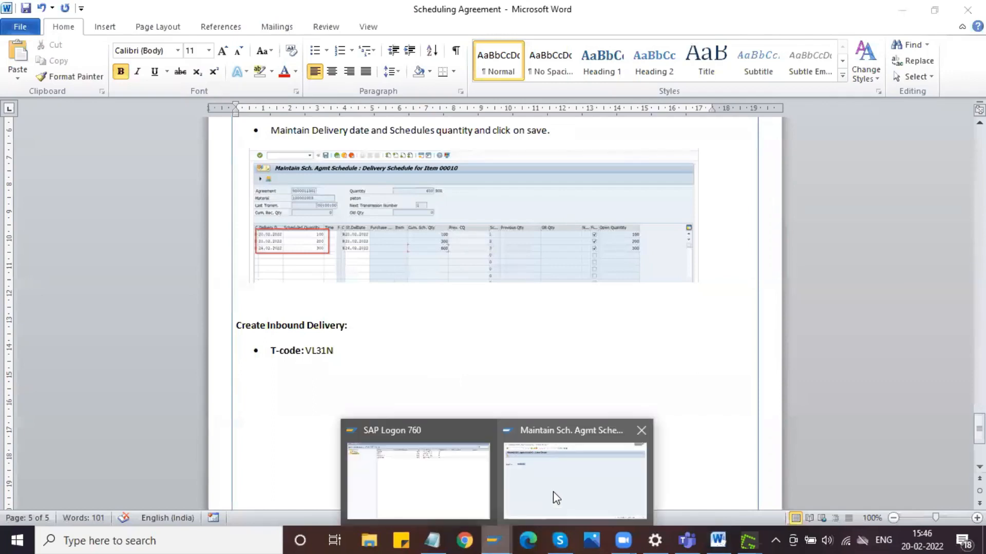
click(556, 497)
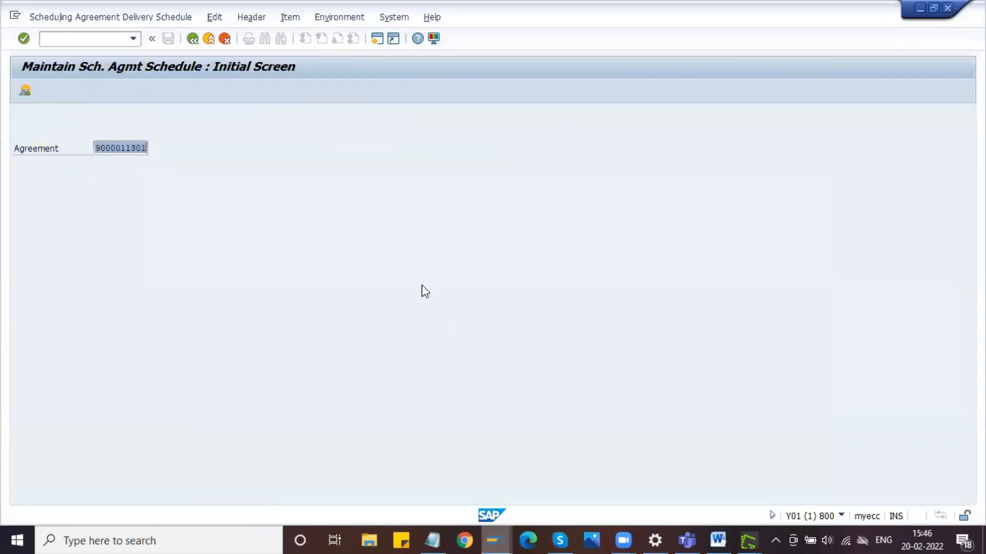
click(106, 39)
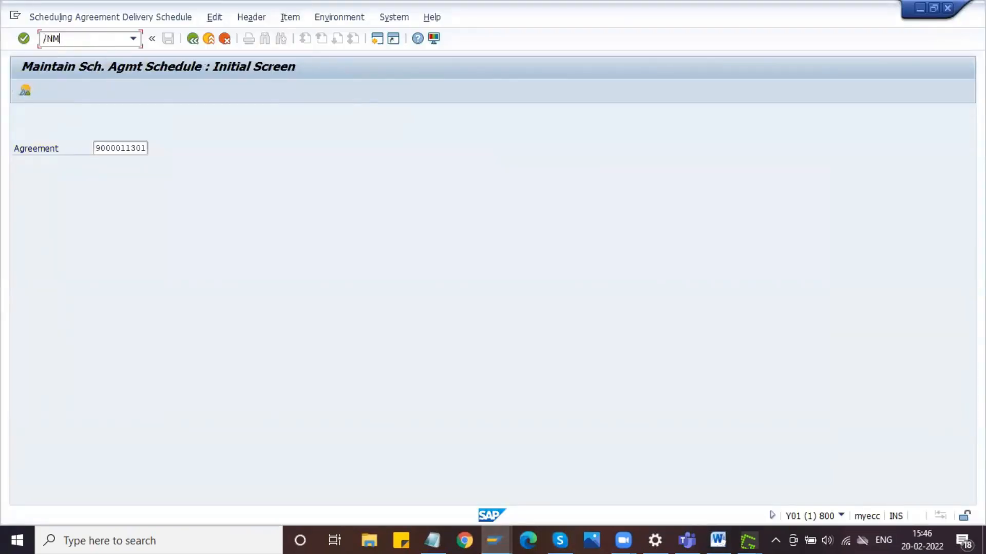
key(BackSpace)
key(BackSpace)
key(BackSpace)
key(Return)
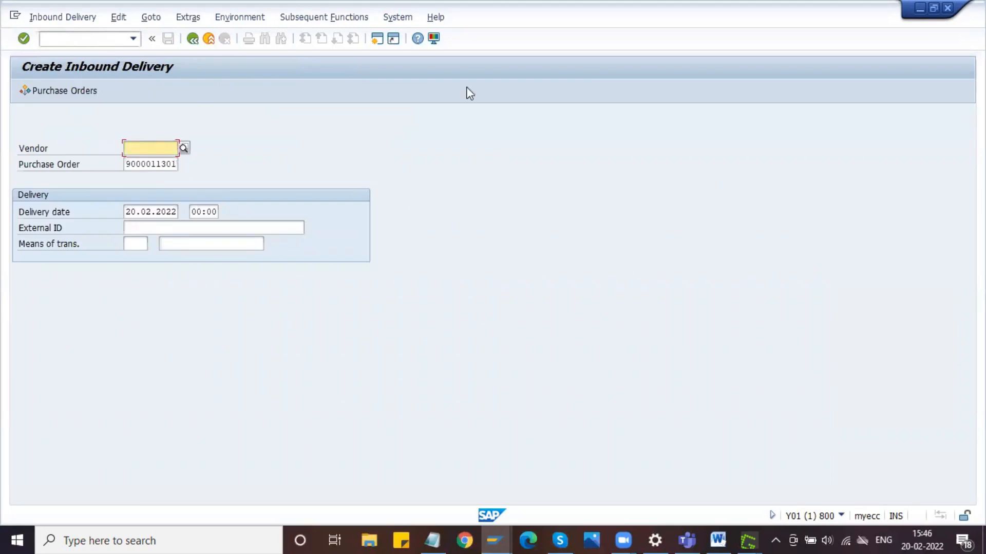
click(507, 33)
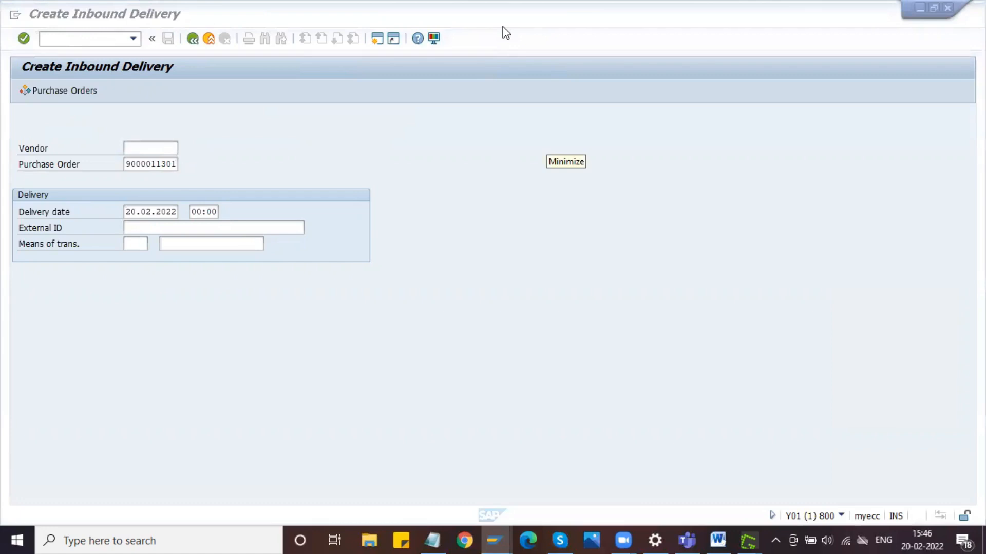